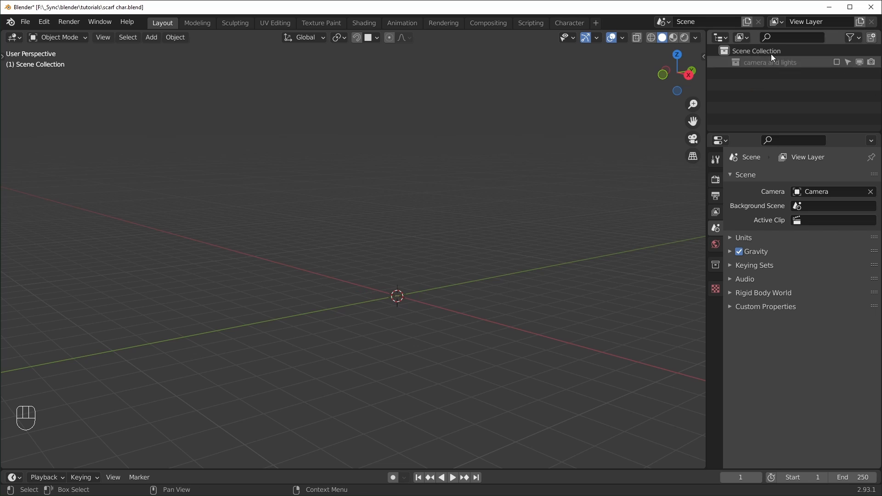
Create a new collection directly under the Scene Collection and name it "reference"
left_click(781, 92)
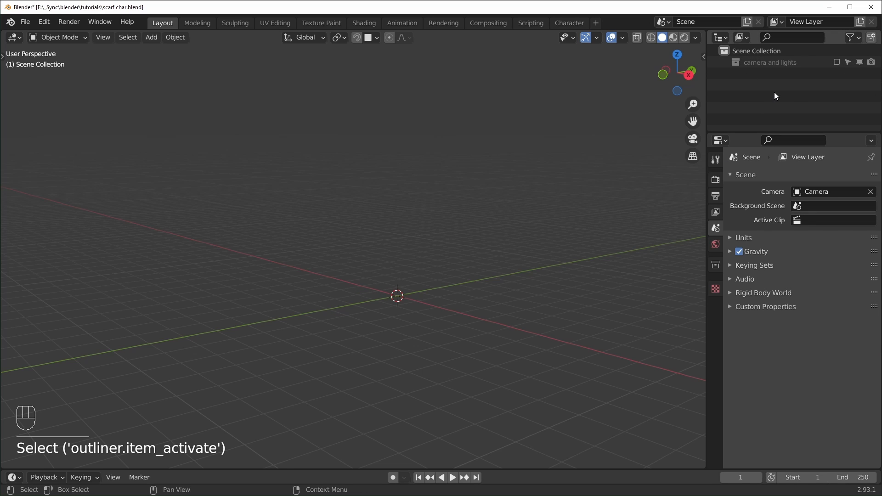
key("c")
double_click(760, 73)
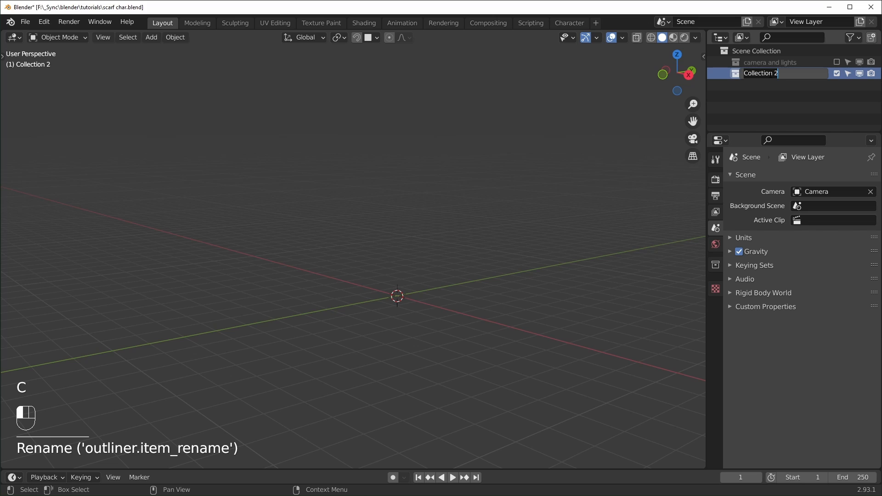
type("reference")
key("Return")
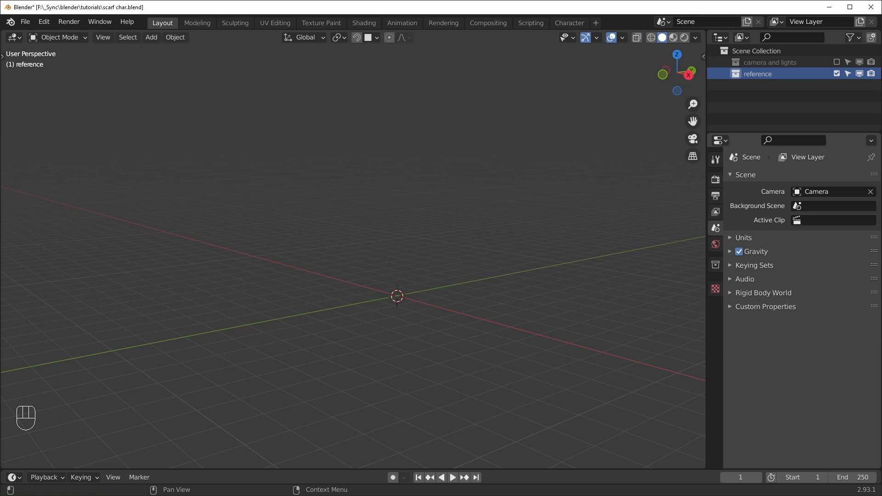
Bring front.png and side.png from the Desktop folder into the 3D viewport as reference image empties
key("alt+Tab")
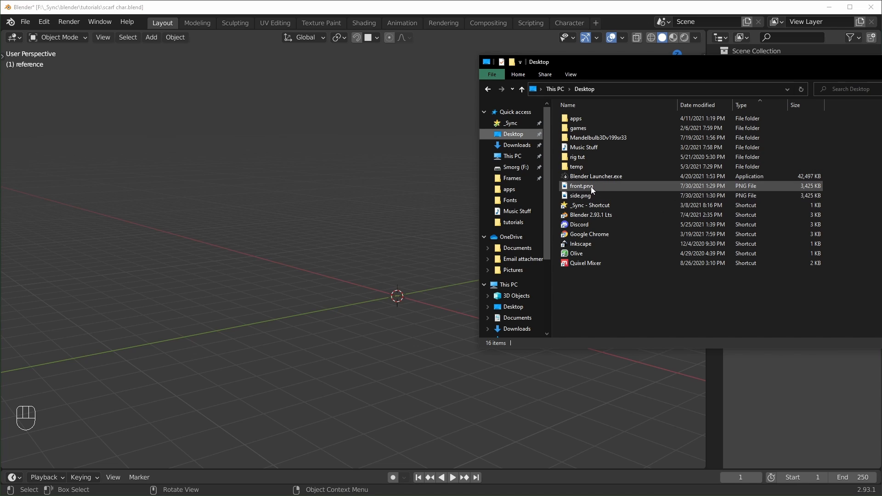
left_click_drag(591, 185, 392, 264)
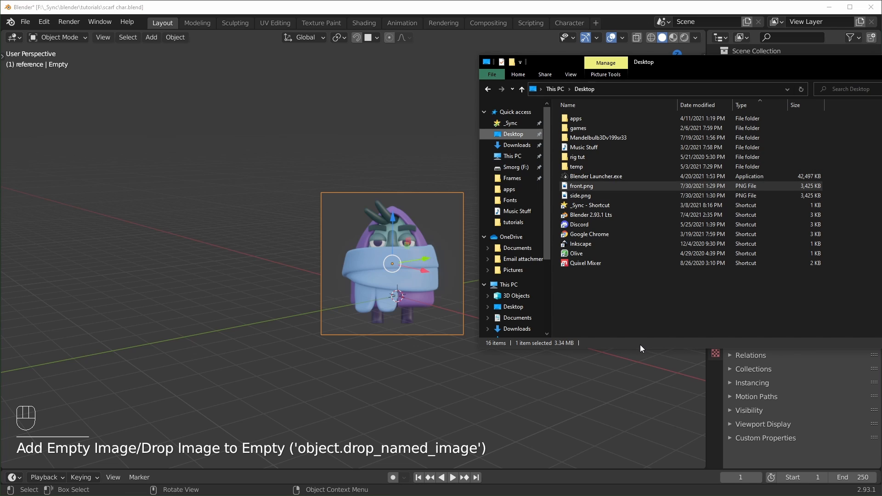
middle_click_drag(467, 388, 497, 393)
key("alt+Tab")
left_click_drag(577, 196, 361, 172)
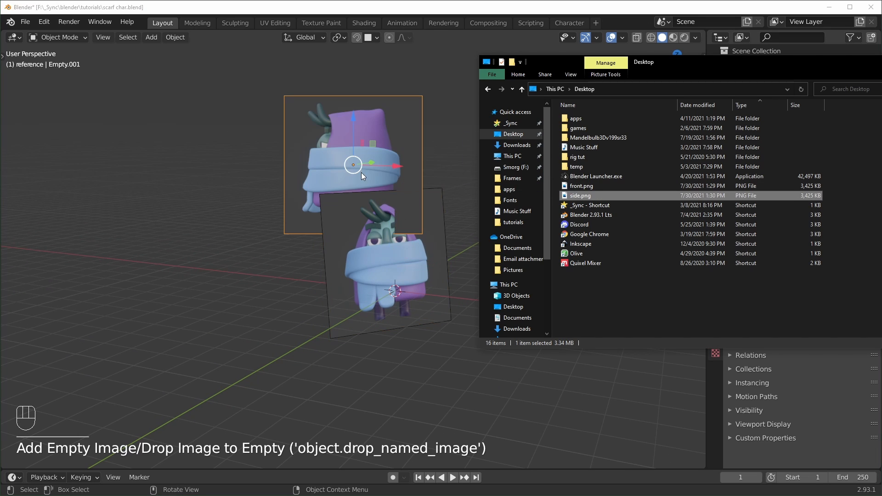
left_click(448, 379)
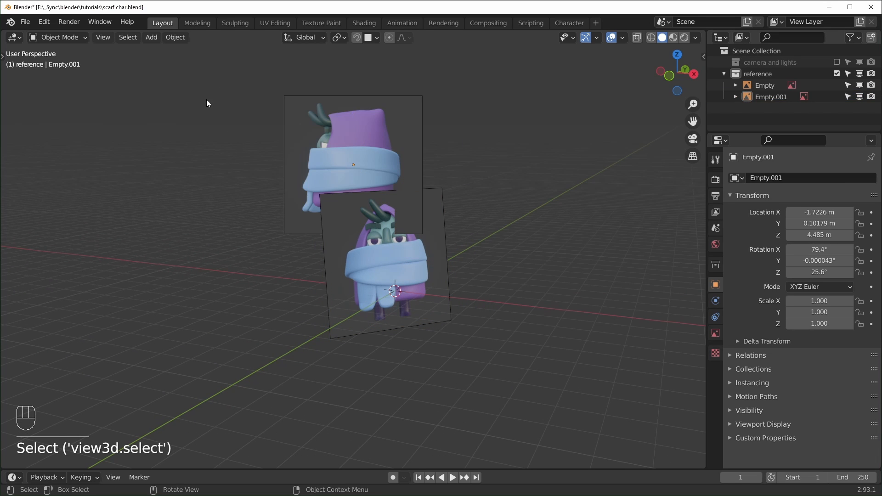
Select both reference images and clear their location and rotation
left_click_drag(207, 103, 506, 305)
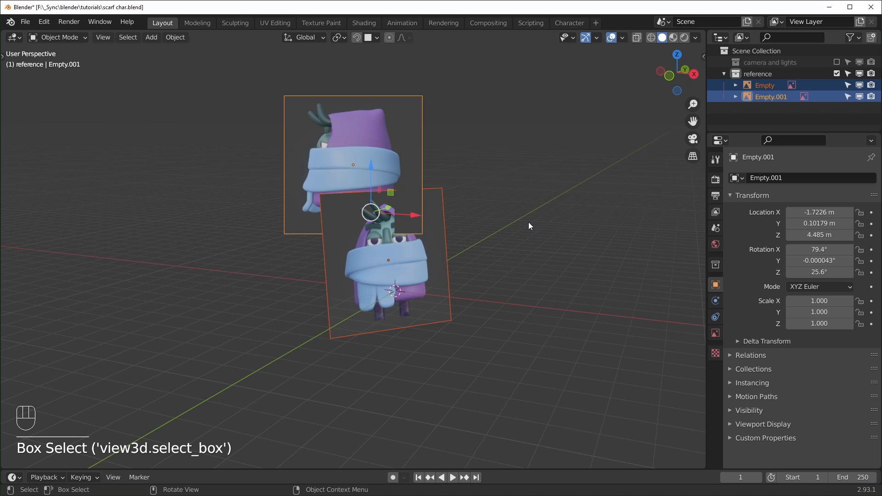
key("alt+g")
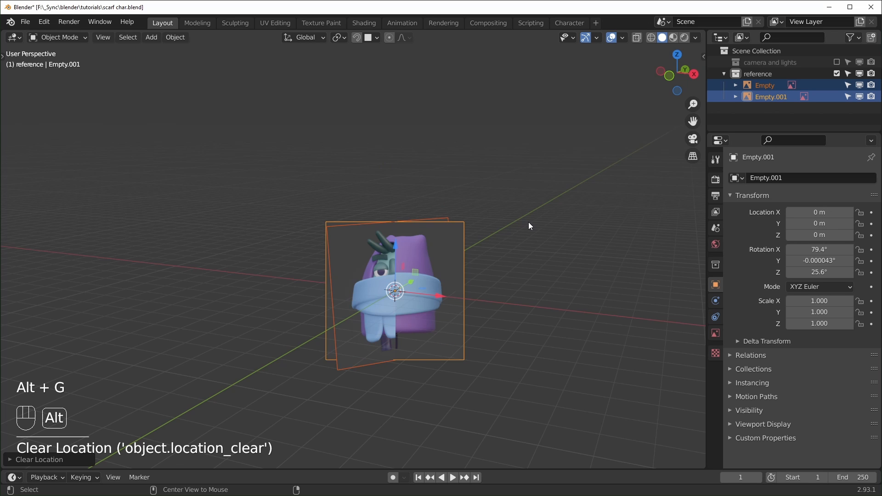
key("alt+r")
middle_click_drag(495, 316, 410, 340)
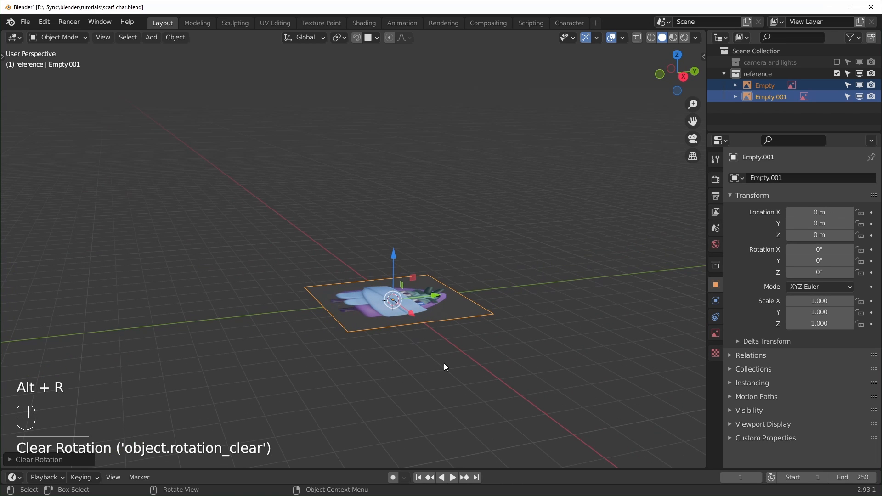
Rotate both reference images 90° about the global X axis so they stand upright
key("r")
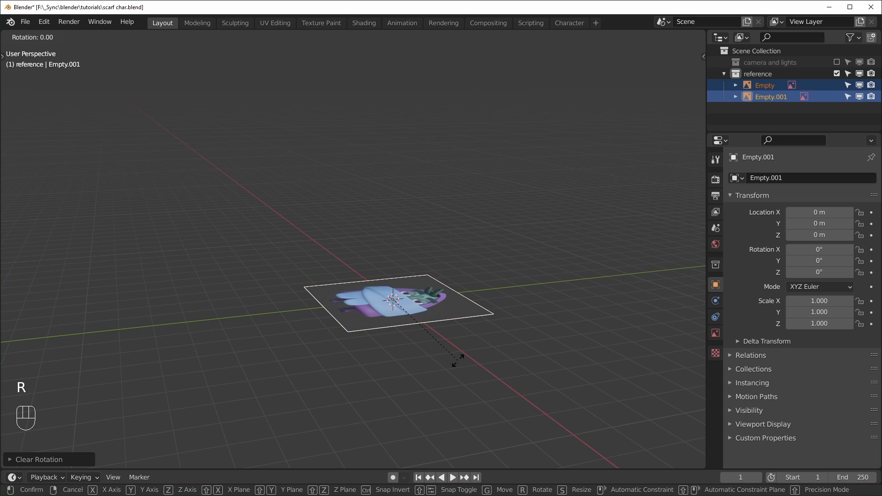
key("x")
key("9")
key("0")
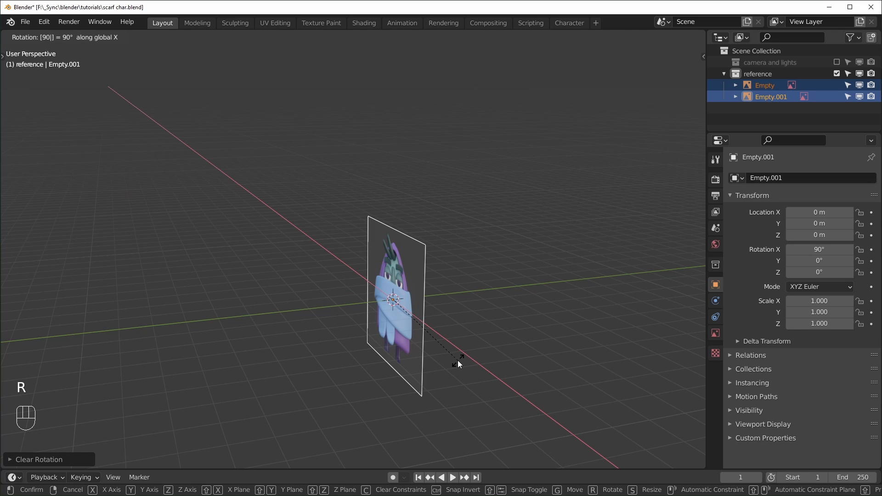
key("Return")
Rotate only the side reference image 90° about the Z axis, perpendicular to the front image
left_click(772, 97)
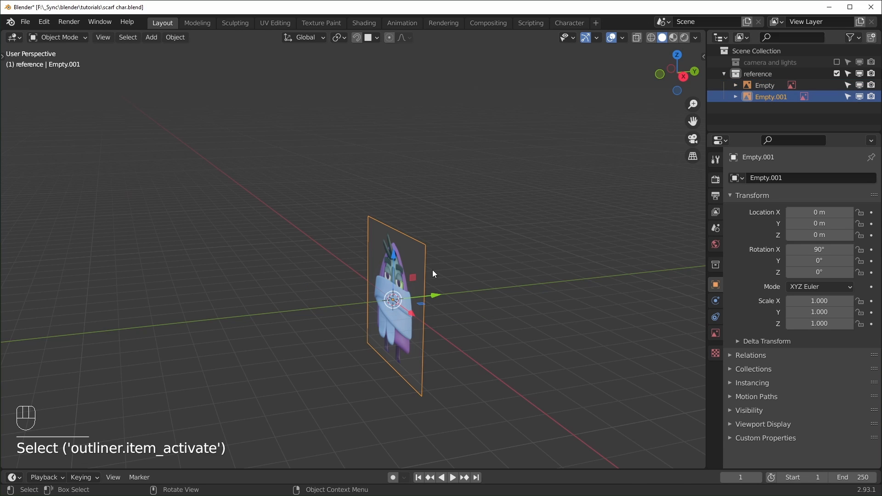
key("r")
key("r")
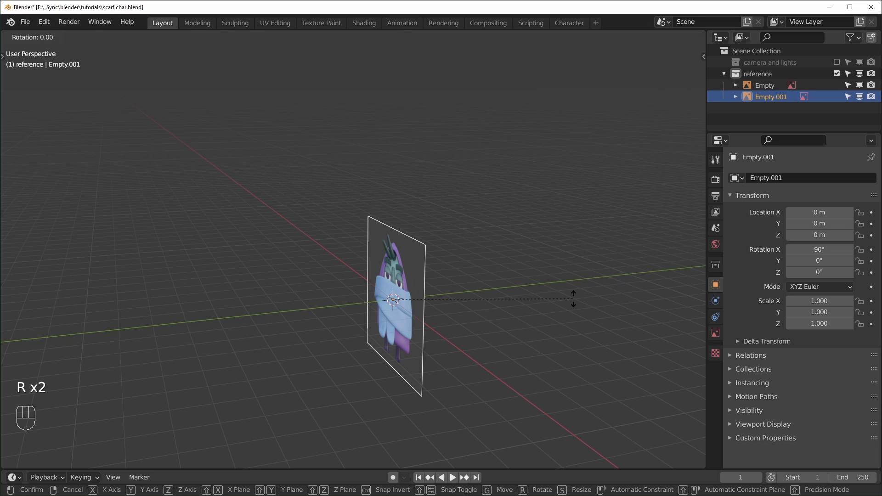
type("90")
left_click(572, 299)
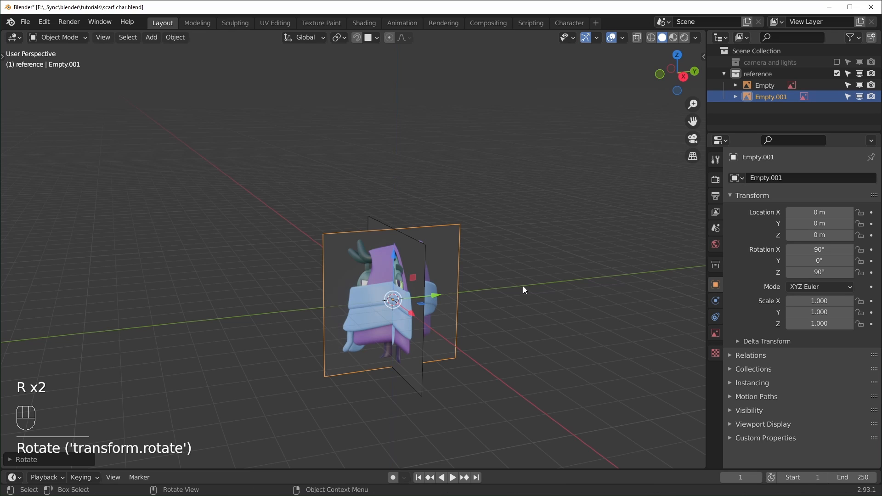
Select both reference images in front view and scale them down to about 0.305
key("KP_1")
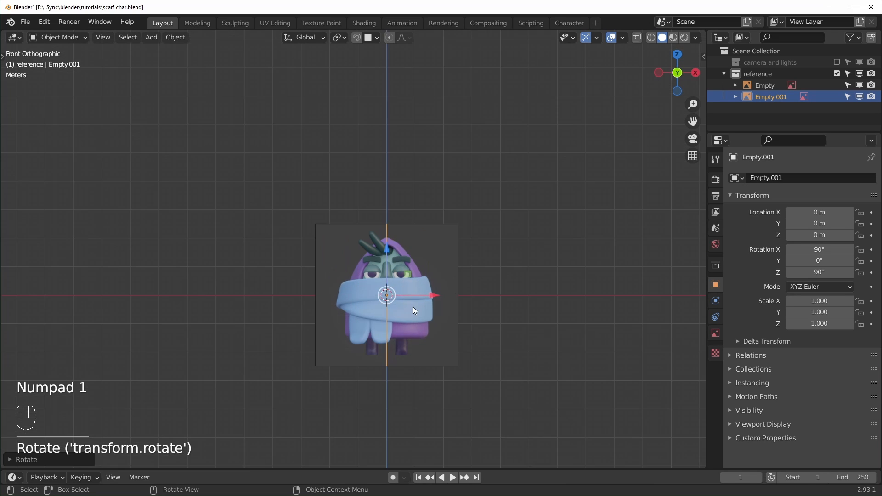
middle_click_drag(423, 322, 339, 247, "shift")
left_click_drag(149, 94, 554, 380)
scroll(459, 381, "up", 2)
middle_click_drag(455, 380, 509, 395, "shift")
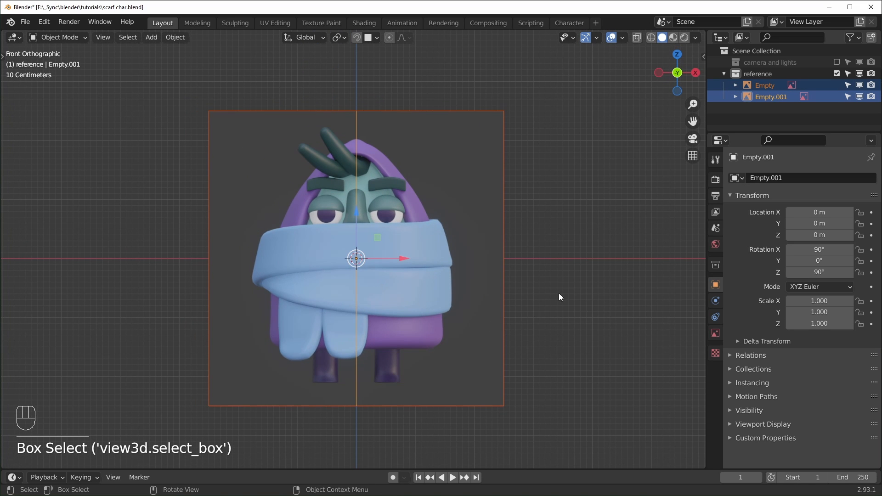
key("s")
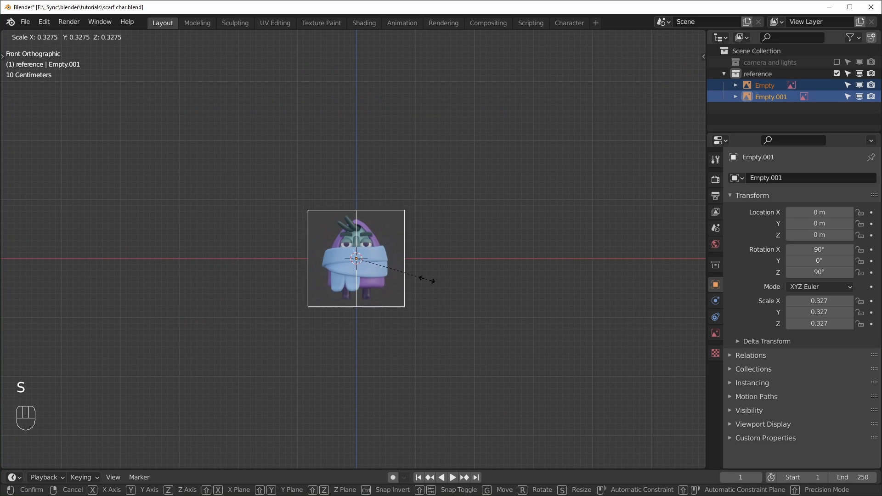
left_click(418, 276)
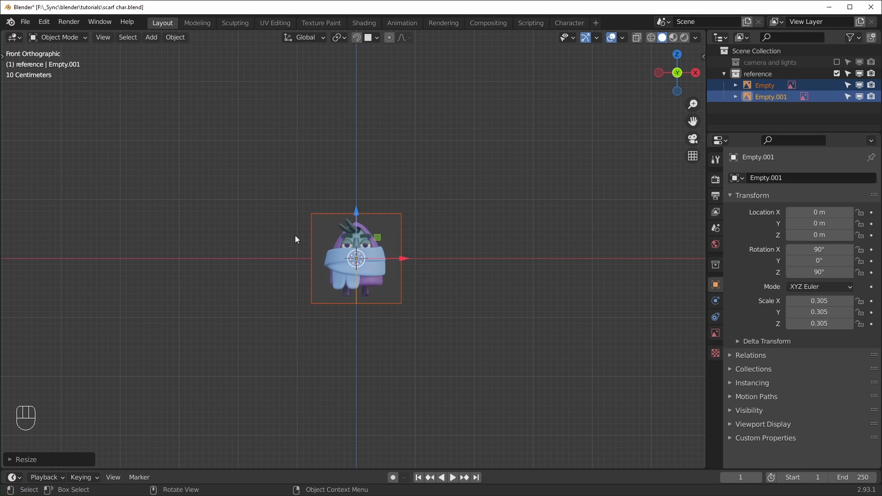
Raise both reference images to about 0.51 m in Z, with the feet on the ground line, and scale them to about 0.241
scroll(366, 301, "up", 4)
middle_click_drag(366, 307, 371, 340, "shift")
left_click_drag(365, 257, 355, 195)
key("s")
left_click(468, 209)
key("s")
left_click(553, 201)
middle_click_drag(354, 195, 429, 218)
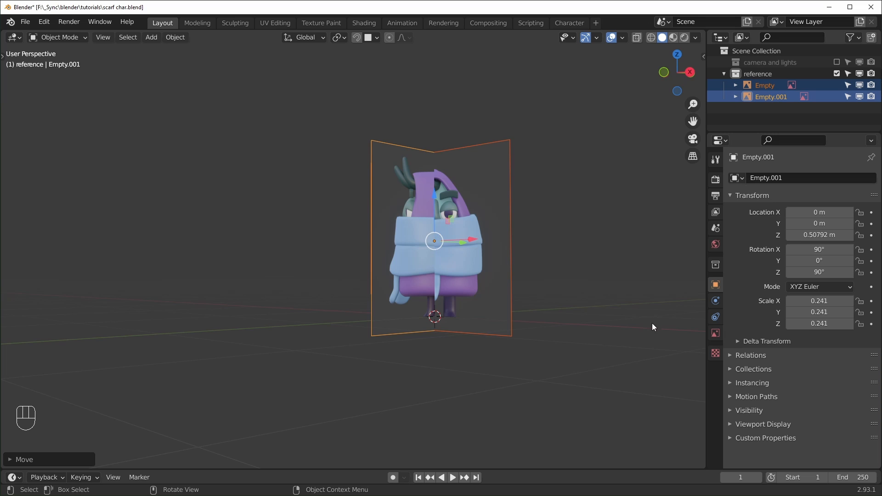
Enable opacity for both selected reference images and set it to about 0.5
left_click(719, 335)
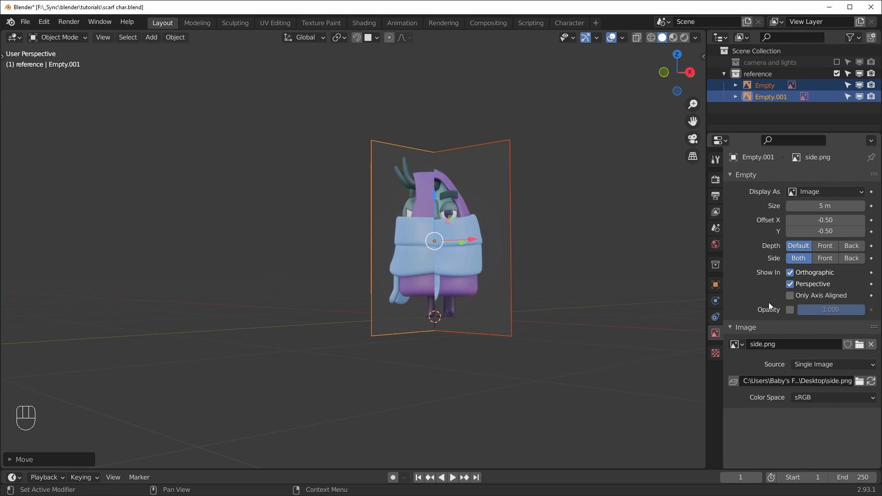
left_click(790, 310, "alt")
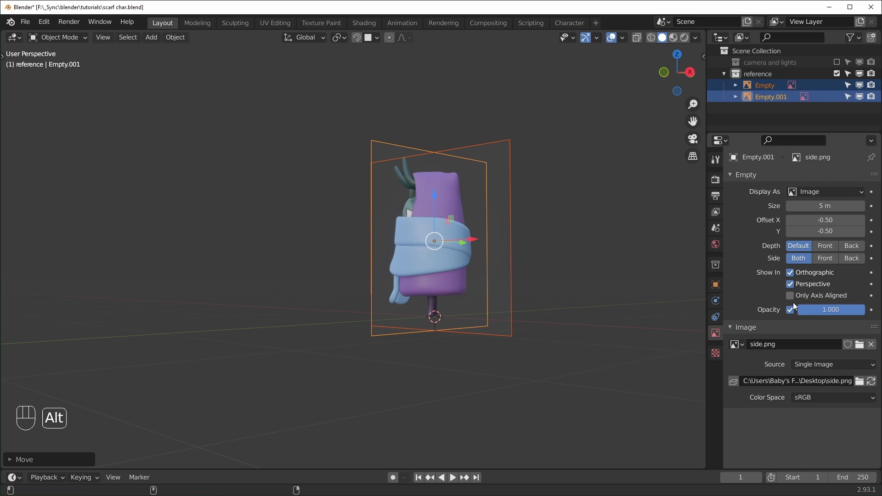
mouse_move(830, 310)
left_mouse_down("alt")
mouse_move(794, 310)
mouse_move(831, 309)
left_mouse_up("alt")
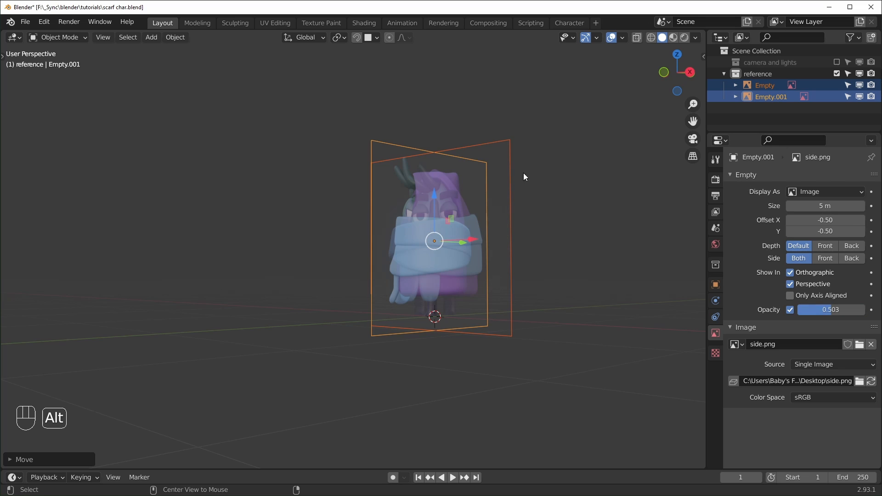
Try Front for both the depth and side display of the reference images, then restore Default depth and Both sides
left_click(827, 245, "alt")
left_click(825, 258, "alt")
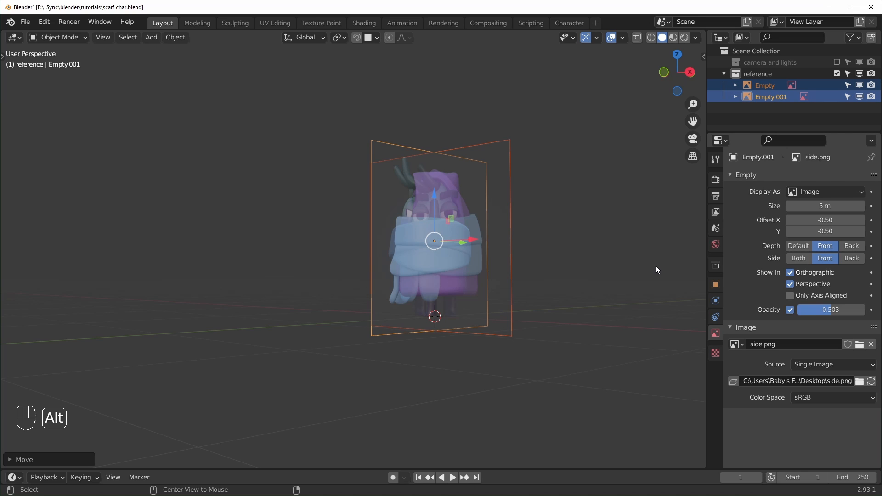
left_click(798, 246, "alt")
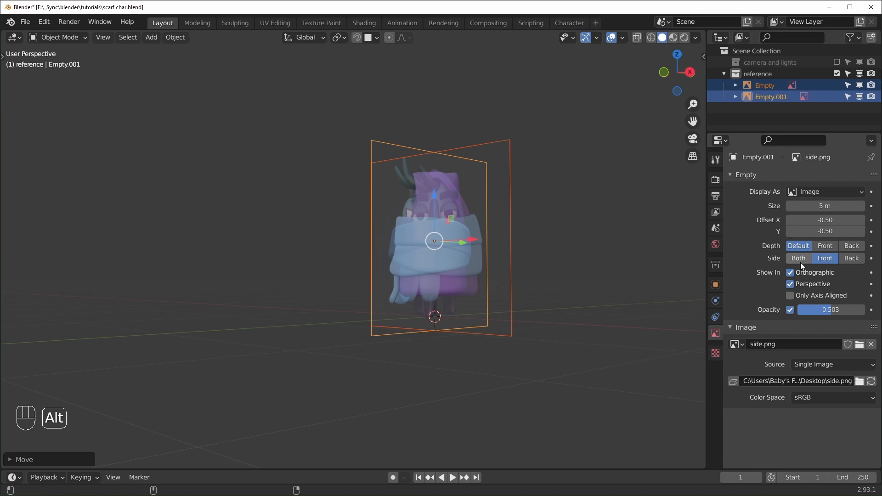
left_click(798, 258, "alt")
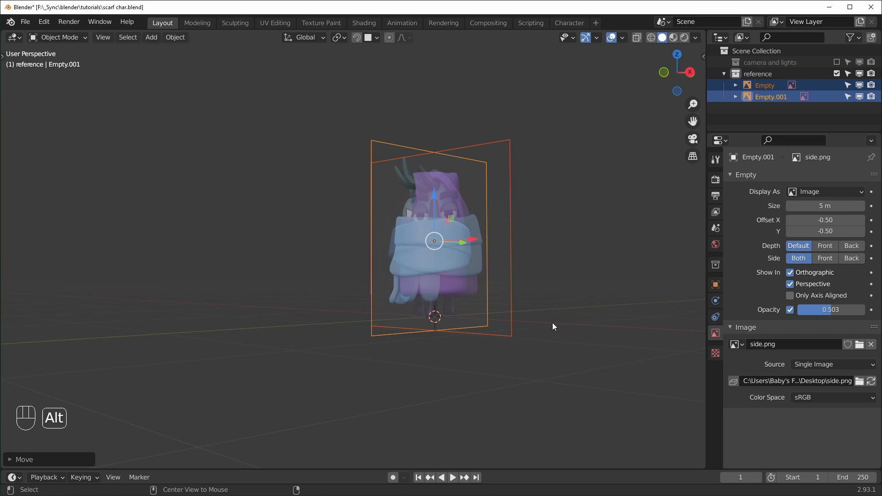
Deselect the reference images and make the whole reference collection unselectable
middle_click_drag(537, 324, 555, 332)
scroll(555, 333, "down", 2)
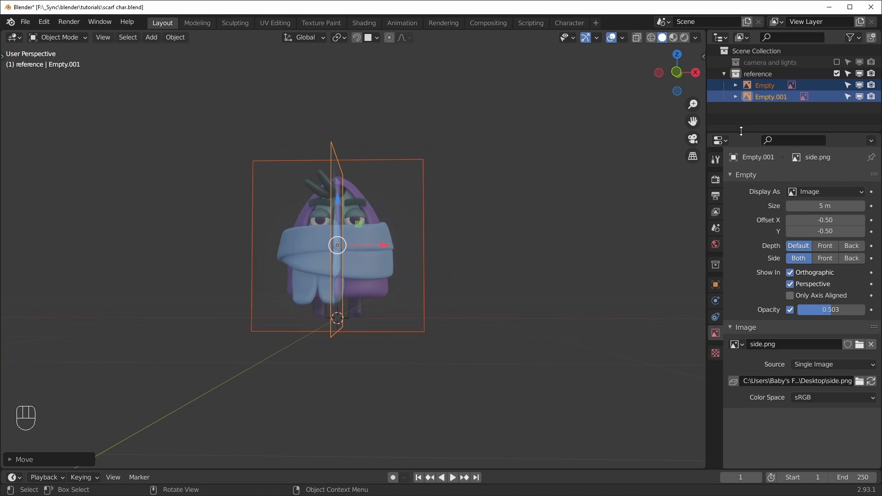
middle_click_drag(543, 197, 524, 203)
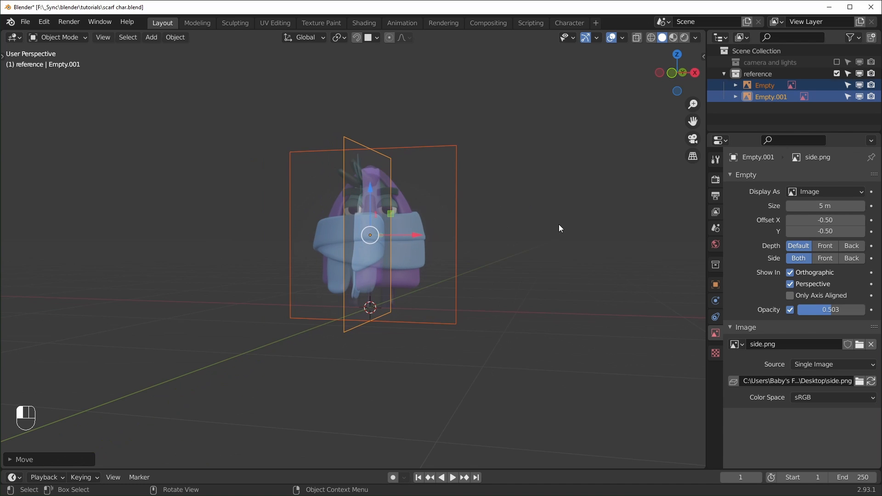
left_click(558, 224)
left_click(406, 206)
left_click(527, 203)
left_click(393, 207)
left_click(519, 222)
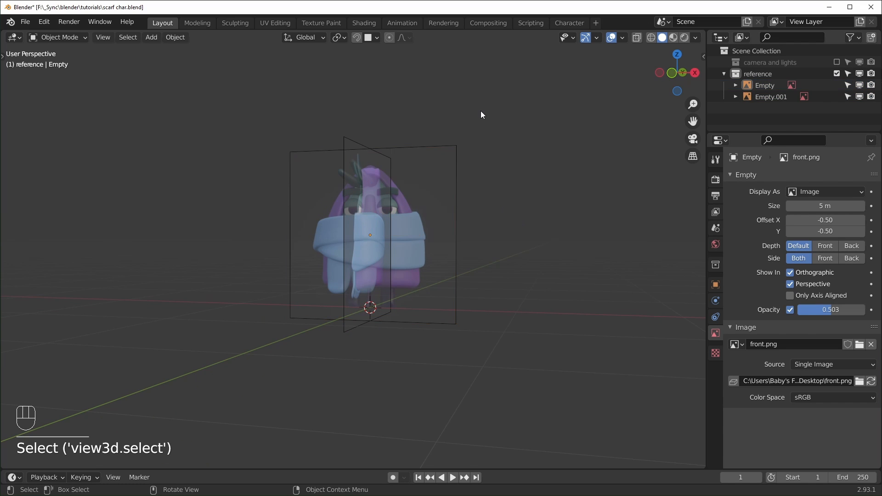
left_click(847, 73)
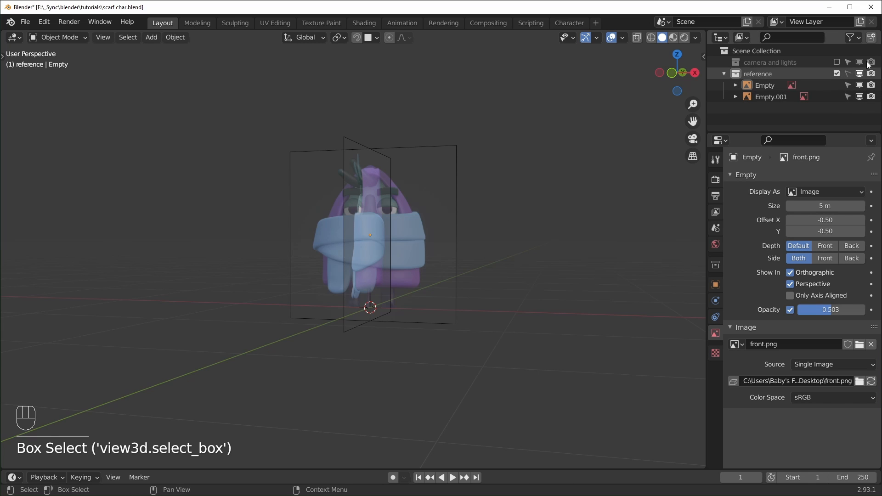
Examine the outliner's restriction toggles, in particular the Selectable column option
left_click(853, 37)
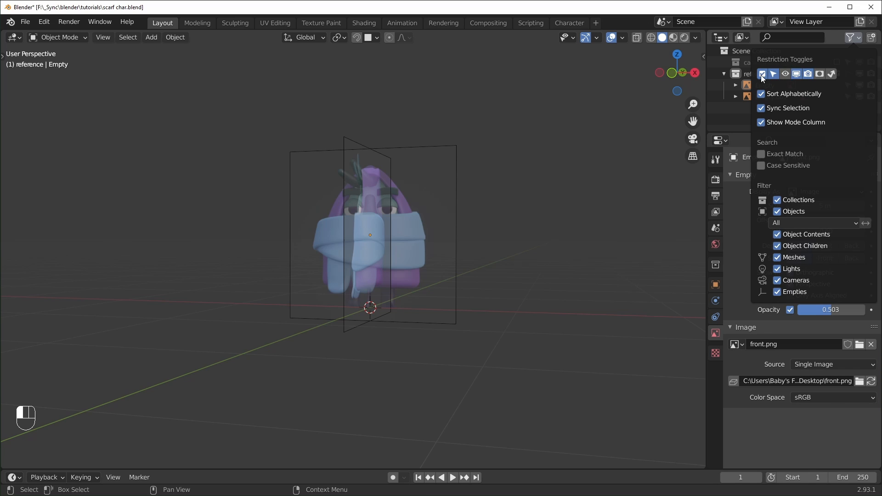
left_click(855, 41)
left_click(775, 73)
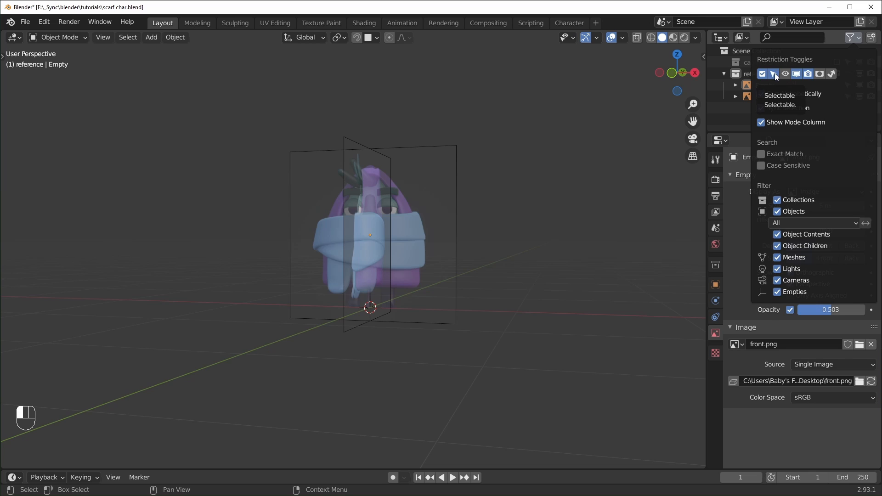
Save the file and collapse the reference collection in the outliner
key("ctrl+s")
middle_click_drag(441, 251, 504, 229)
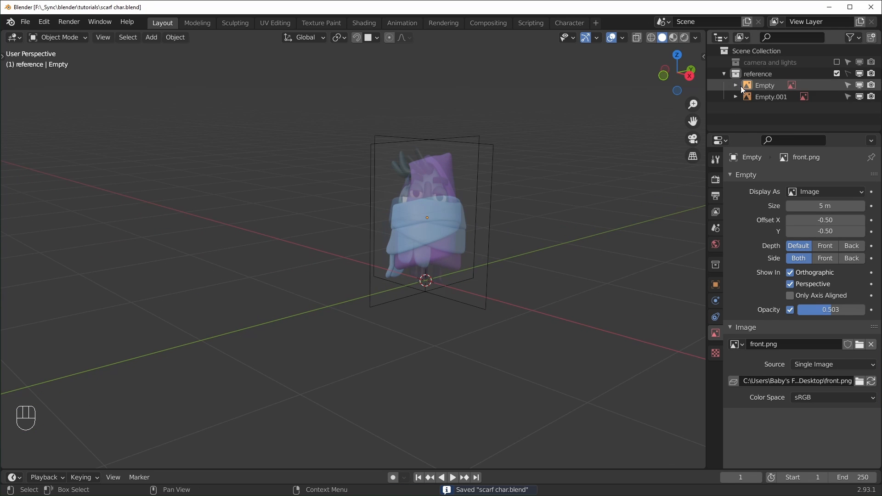
left_click(723, 74)
scroll(583, 220, "down", 2)
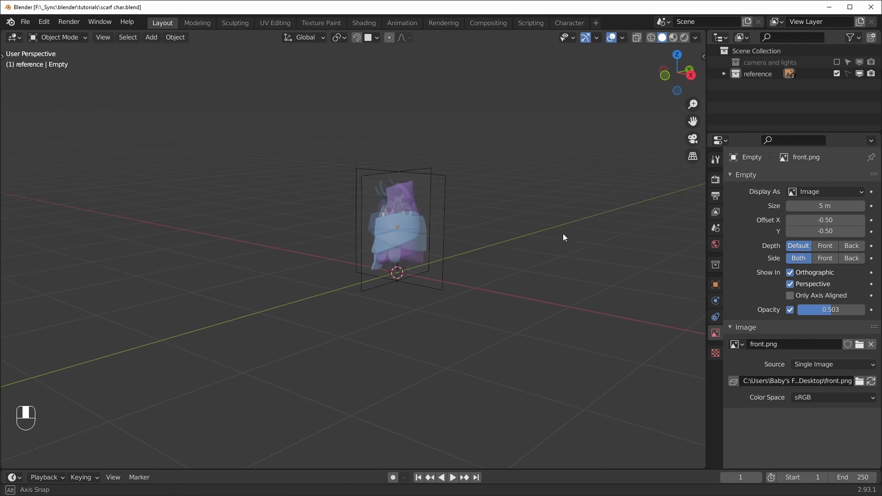
left_click(778, 112)
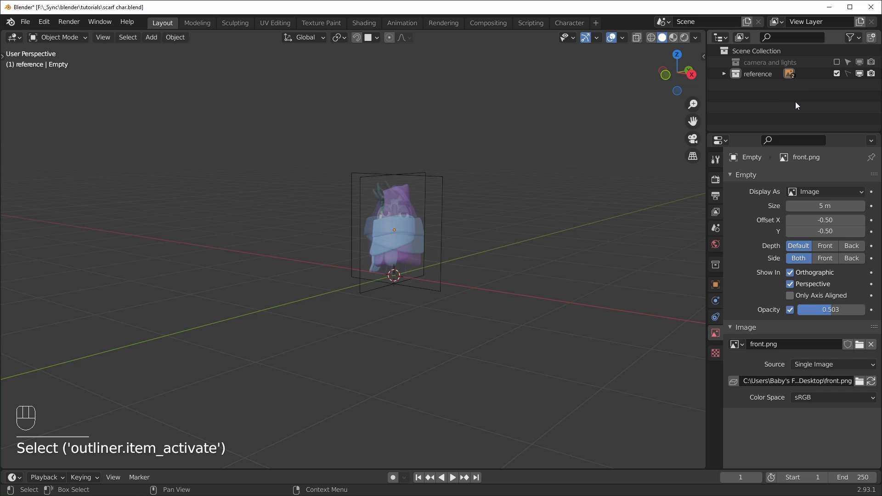
Create a new collection below the reference collection and add a cube mesh to it
key("c")
left_click(761, 86)
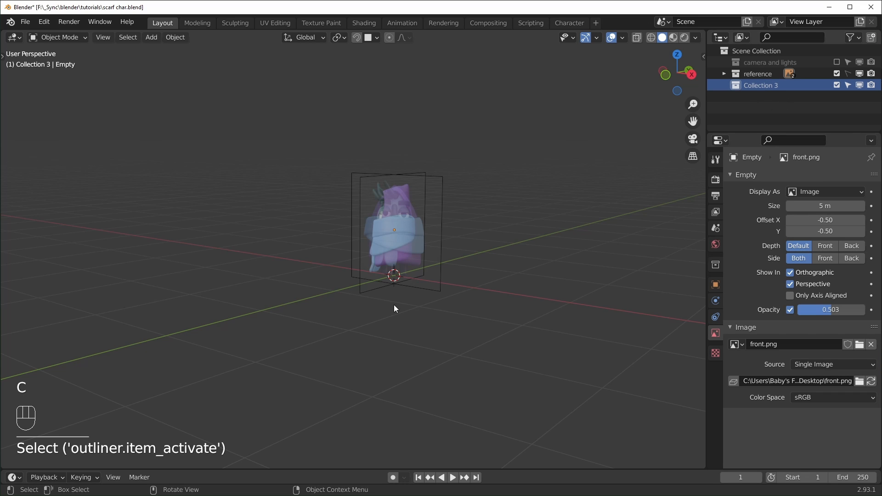
middle_click_drag(393, 304, 444, 309)
scroll(445, 309, "up", 1)
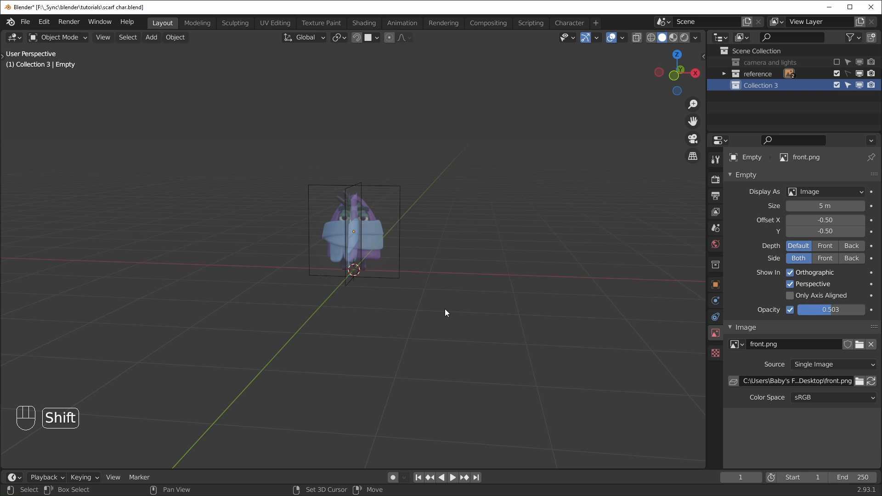
key("shift+a")
mouse_move(449, 261)
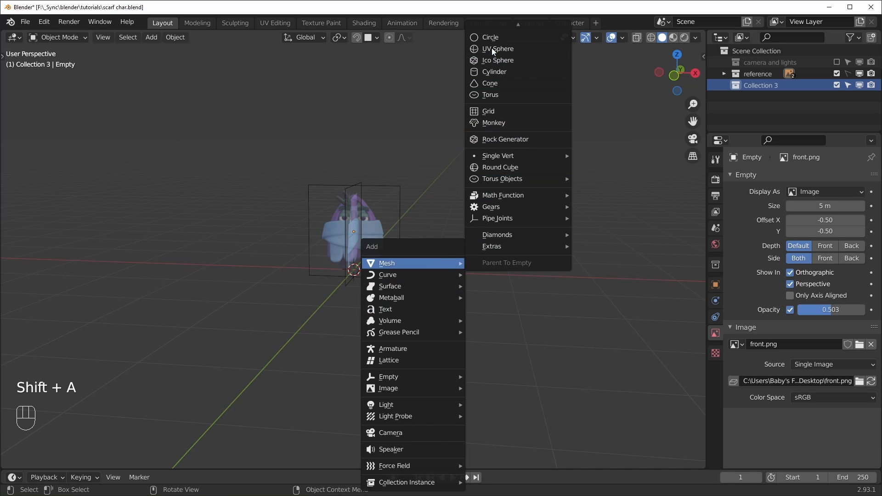
left_click(501, 41)
In front view, try subdivision levels 1 to 4 on the cube, settle on viewport level 3, and show its modifier settings
key("KP_1")
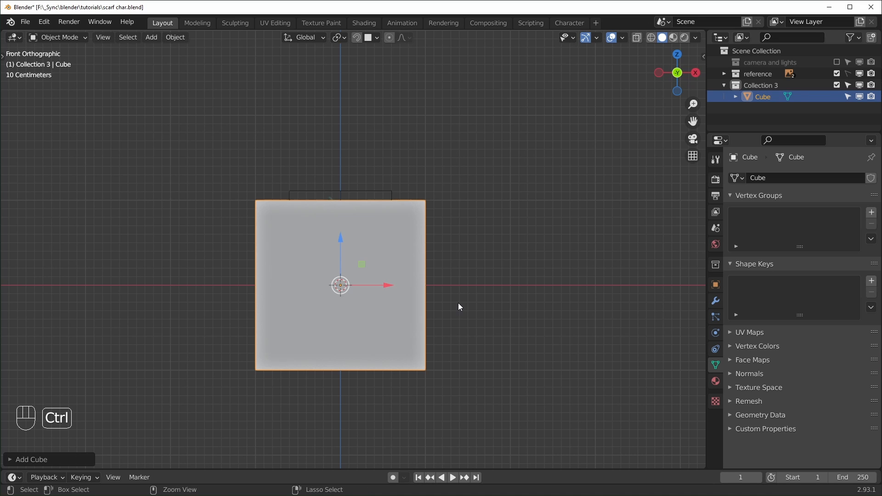
key("ctrl+2")
key("ctrl+1")
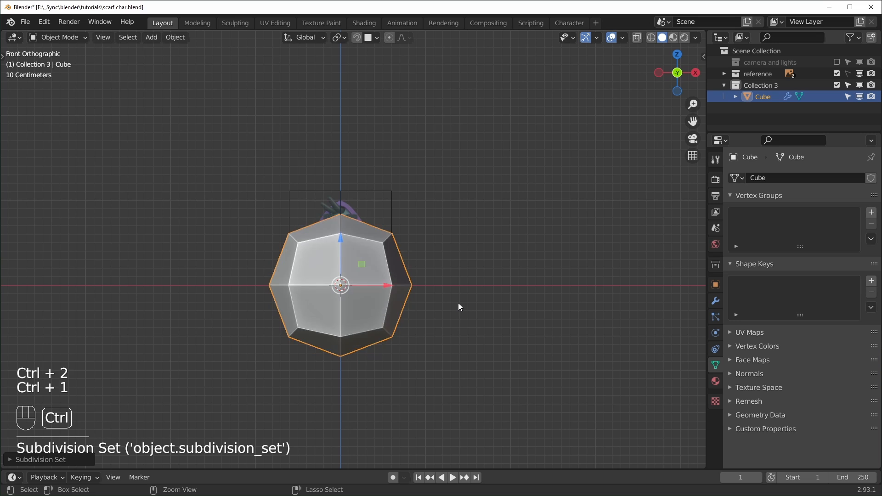
key("ctrl+2")
key("ctrl+3")
key("ctrl+4")
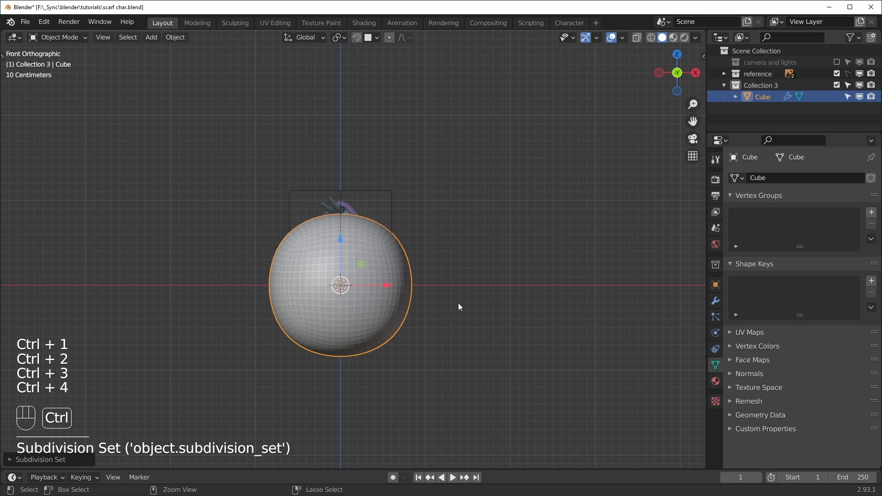
key("ctrl+2")
key("ctrl+3")
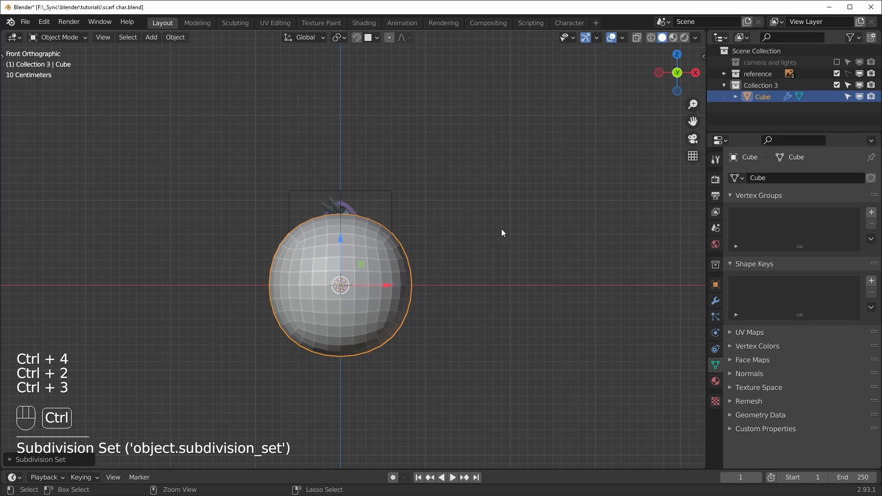
left_click(715, 301)
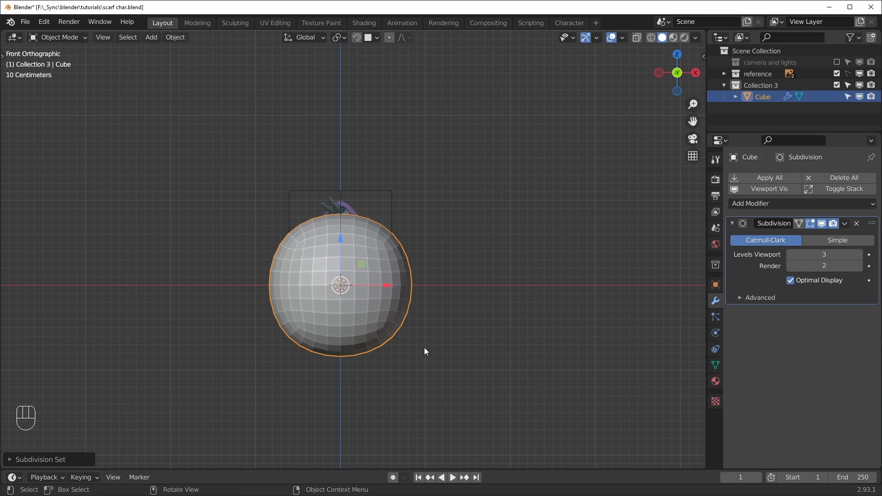
With X-ray on, move the cube's bottom and top vertices vertically to fit the character's body height in the front reference
scroll(424, 348, "up", 1)
key("alt+z")
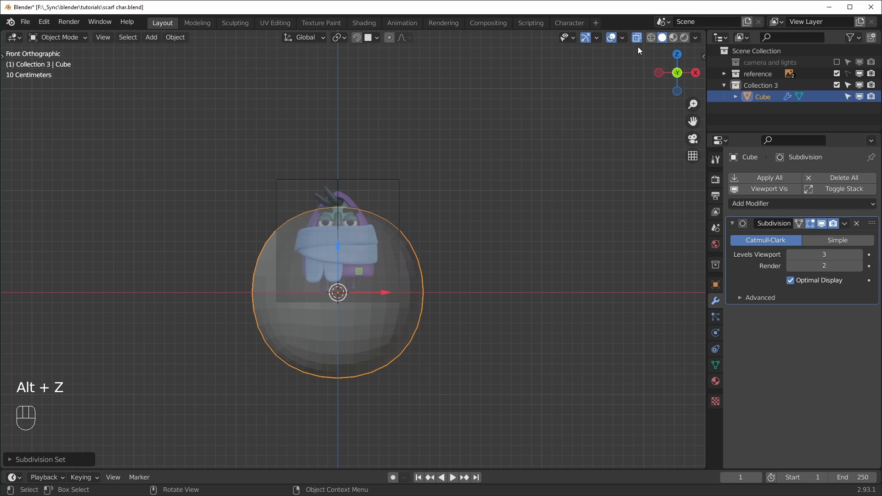
scroll(475, 330, "up", 2)
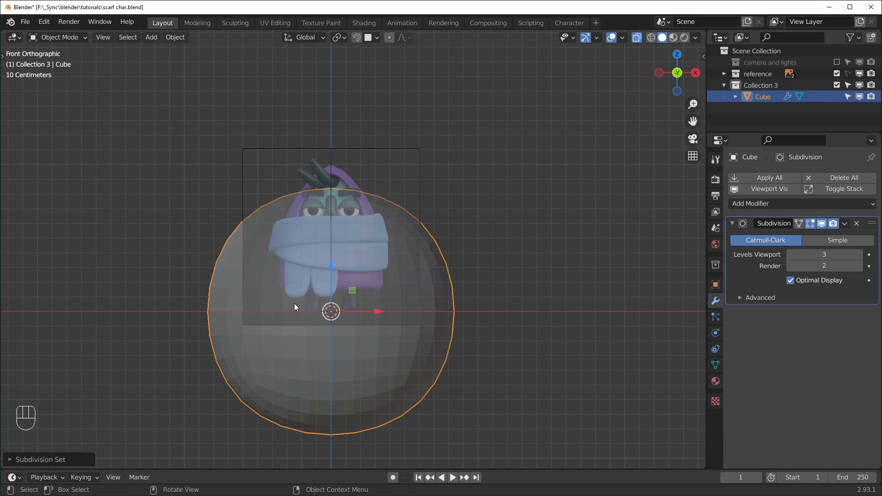
key("Tab")
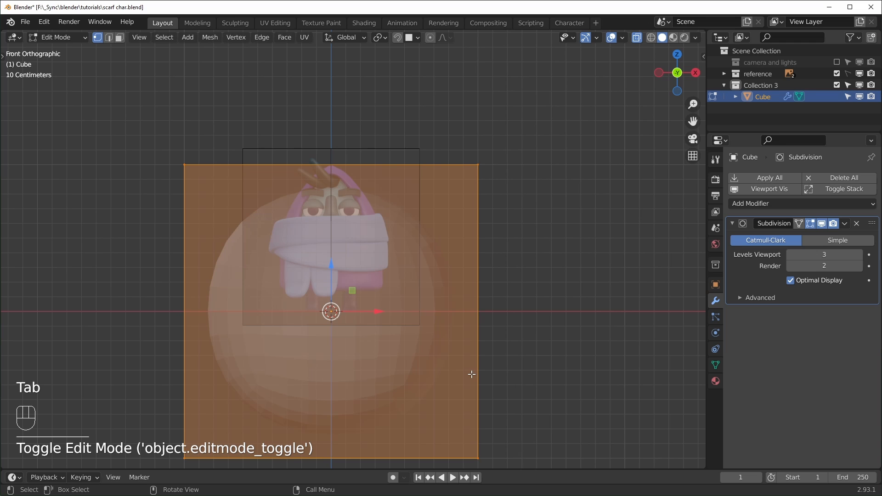
key("KP_1")
scroll(472, 374, "down", 4)
left_click_drag(218, 386, 430, 332)
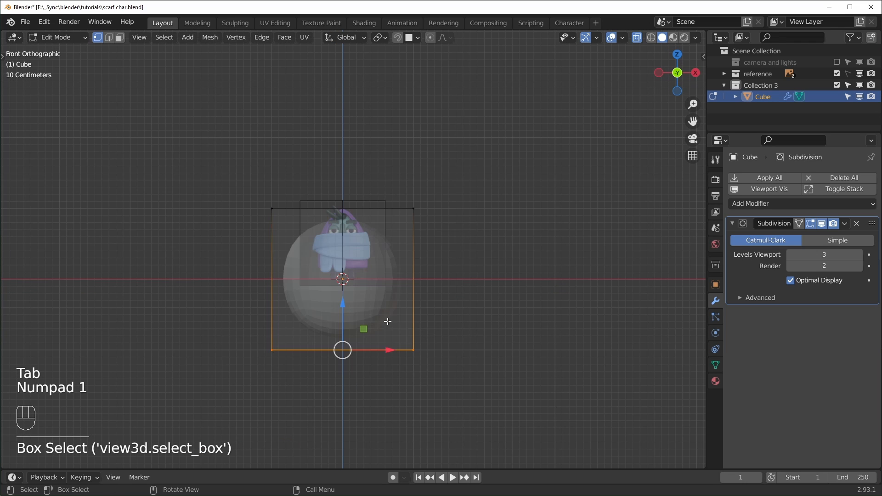
left_click_drag(349, 310, 348, 223)
left_click_drag(210, 189, 444, 214)
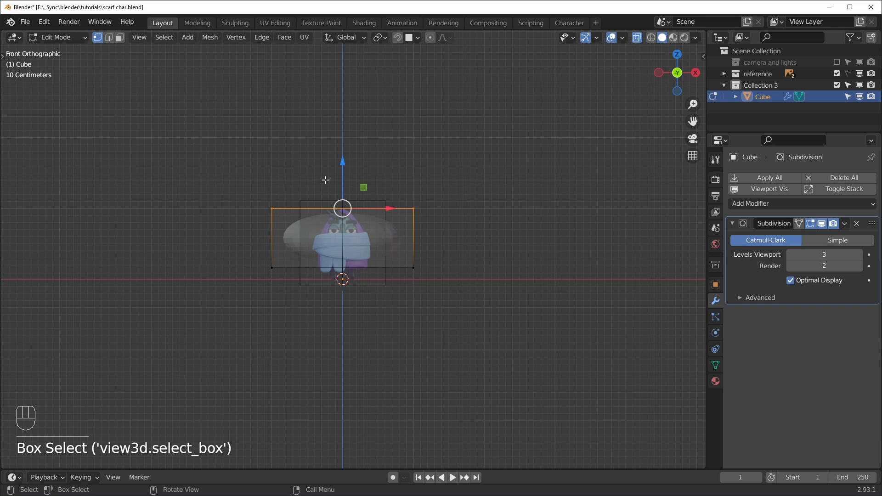
mouse_move(342, 170)
left_mouse_down()
mouse_move(342, 146)
mouse_move(342, 158)
left_mouse_up()
scroll(416, 246, "up", 5)
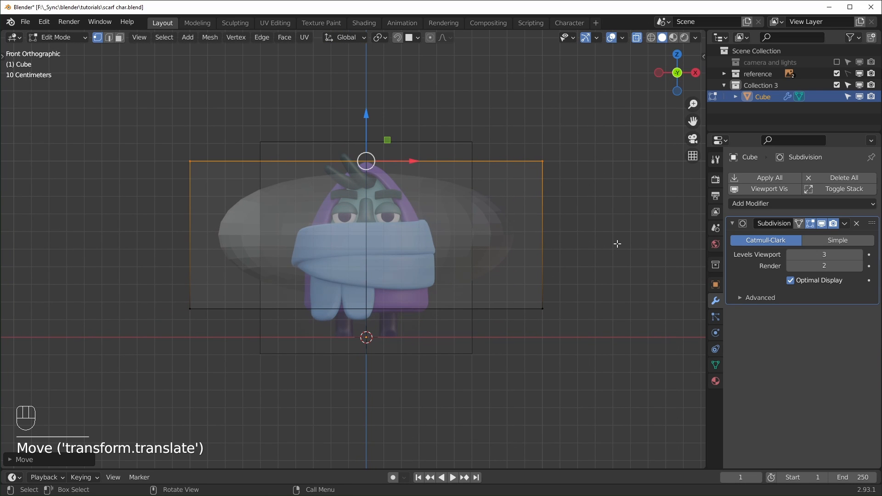
Toggle X-ray and try box-selecting the cube's top corner vertices from a perspective view with it off
key("alt+z")
middle_click_drag(618, 244, 580, 239)
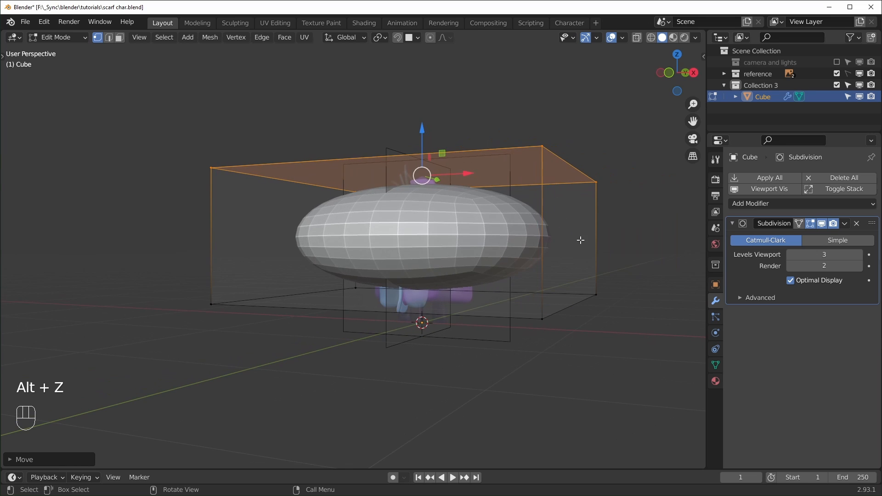
key("alt+z")
left_click(473, 124)
key("alt+z")
left_click_drag(488, 112, 629, 202)
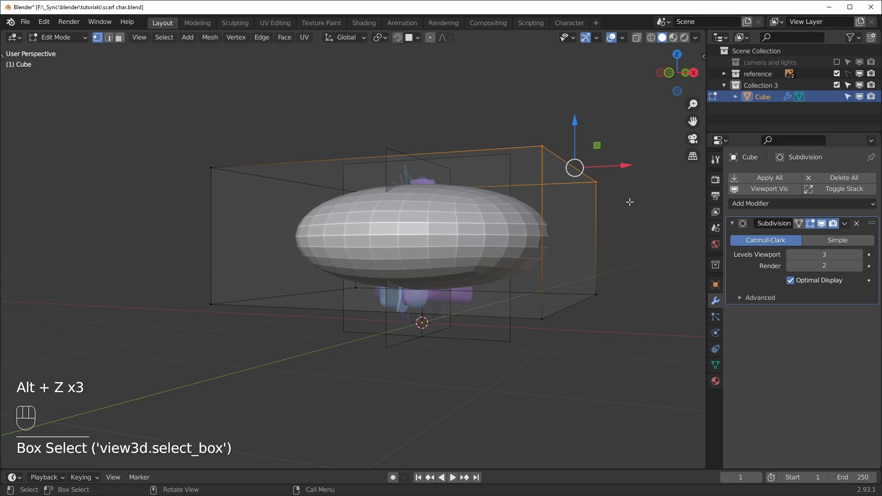
left_click(166, 110)
left_click_drag(166, 110, 422, 247)
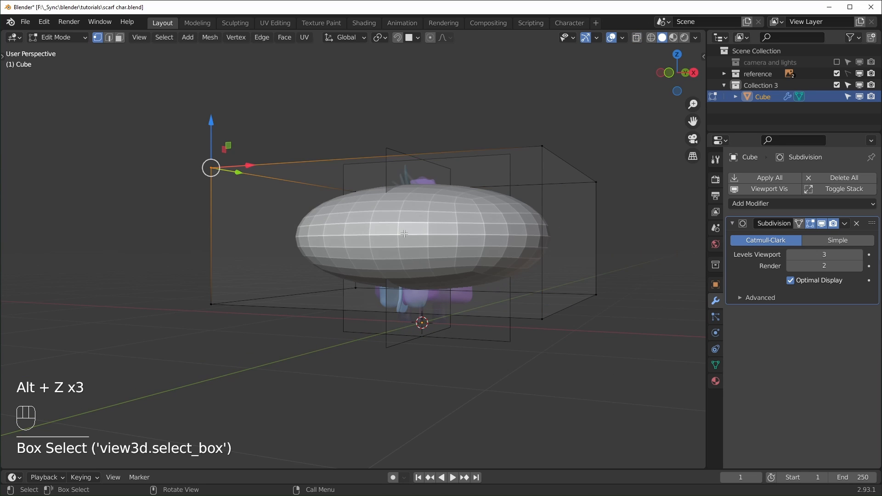
Return to front view with X-ray on and raise the cube's top vertices slightly above the peak of the hood
middle_click_drag(422, 246, 377, 249)
scroll(354, 105, "down", 3)
middle_click_drag(357, 156, 368, 131)
scroll(393, 209, "up", 2)
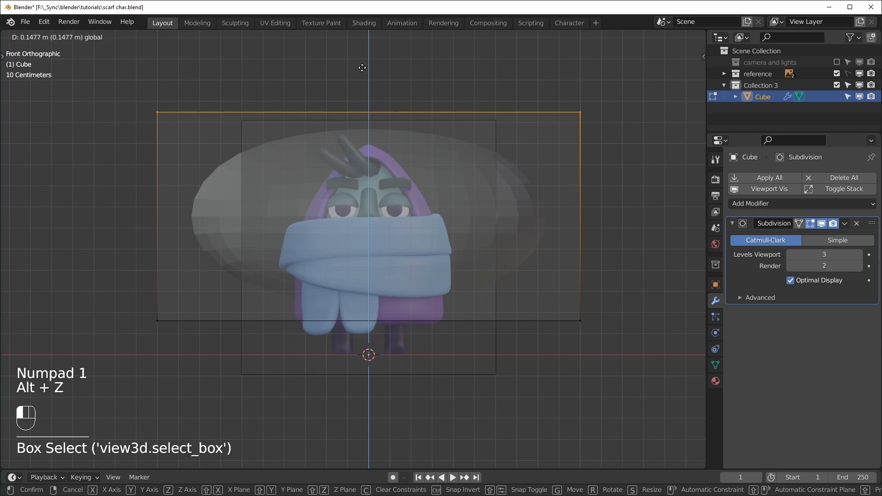
left_click_drag(363, 68, 360, 92)
Scale the whole mesh horizontally by about 0.36, excluding the Z axis, to match the character's body width
left_click_drag(90, 123, 634, 364)
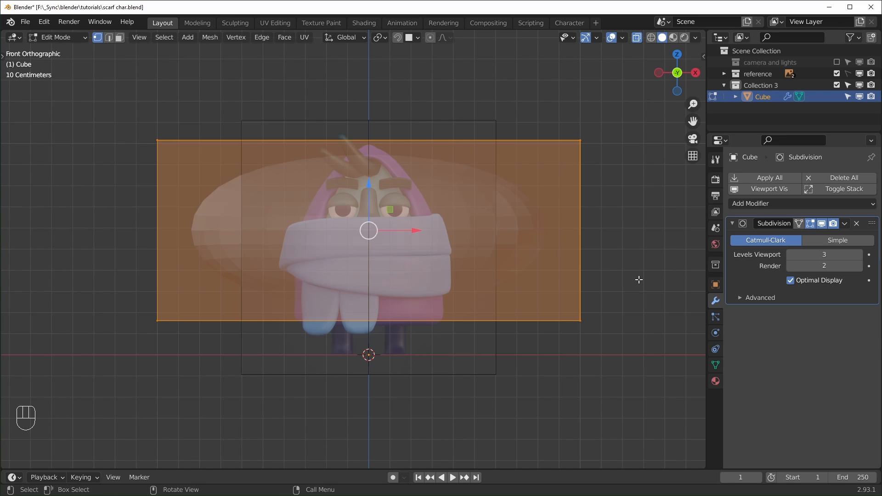
key("s")
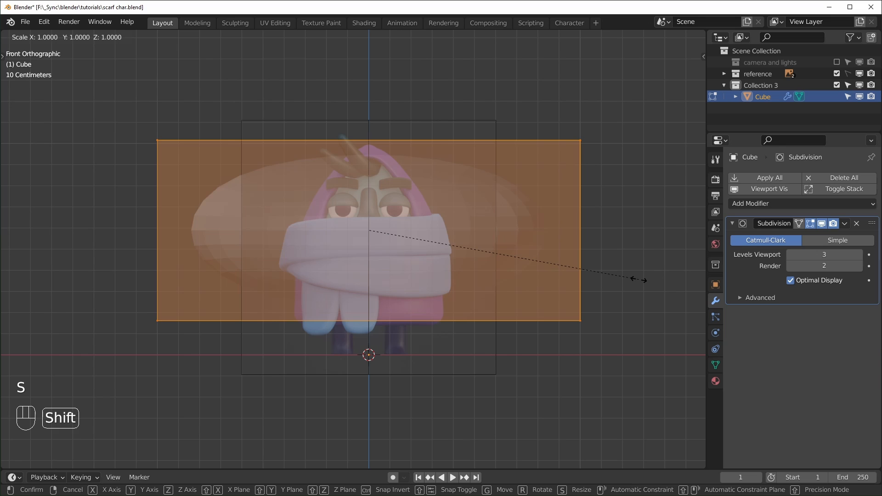
key("shift+z")
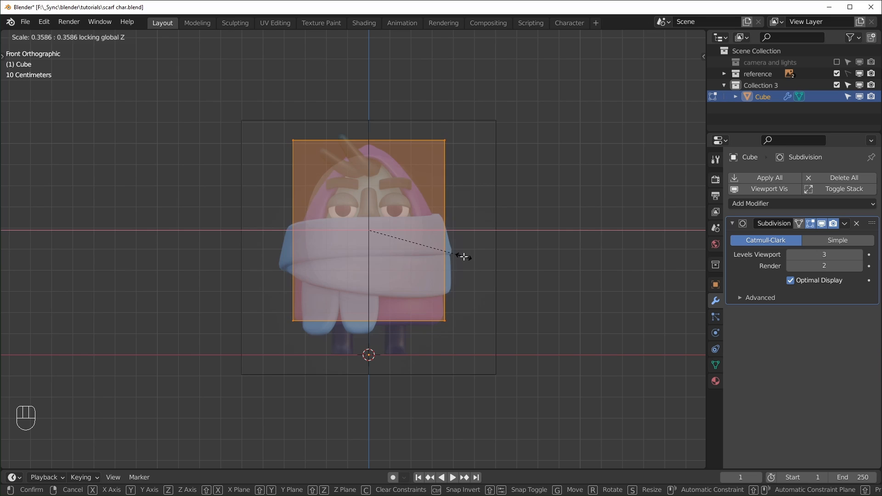
left_click(465, 256)
Add a horizontal loop cut just below the middle of the body mesh, adjusting its height against the reference
scroll(402, 256, "up", 2)
key("alt+z")
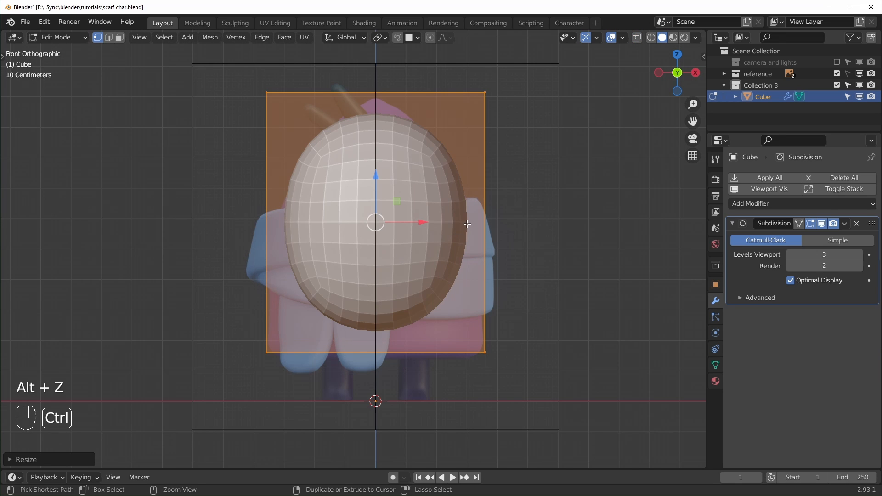
key("ctrl+r")
left_click(489, 225)
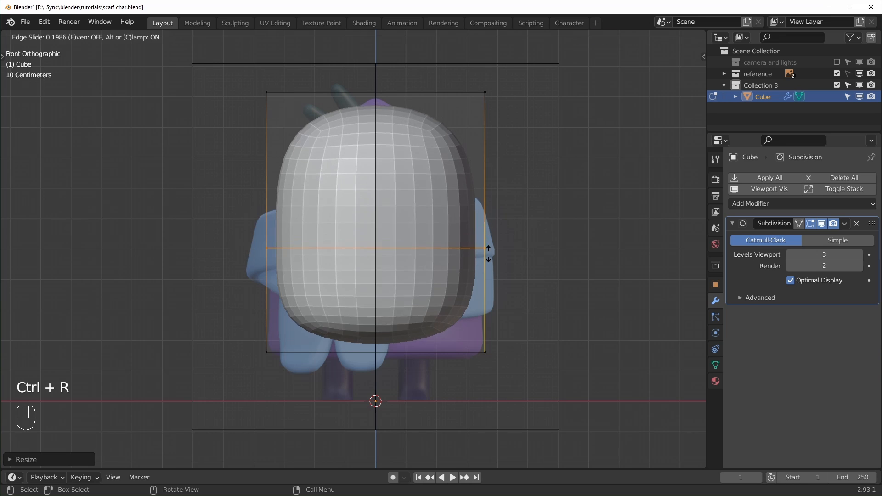
left_click(488, 233)
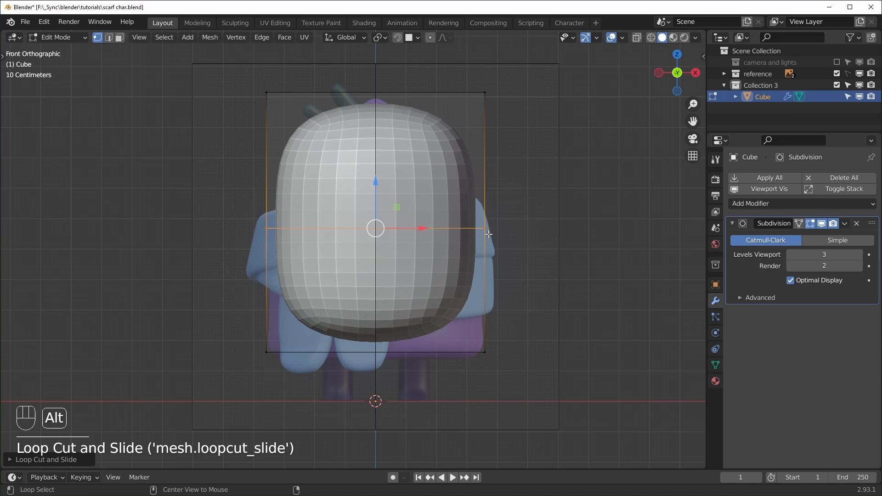
key("alt+z")
left_click_drag(375, 186, 376, 185)
key("alt+z")
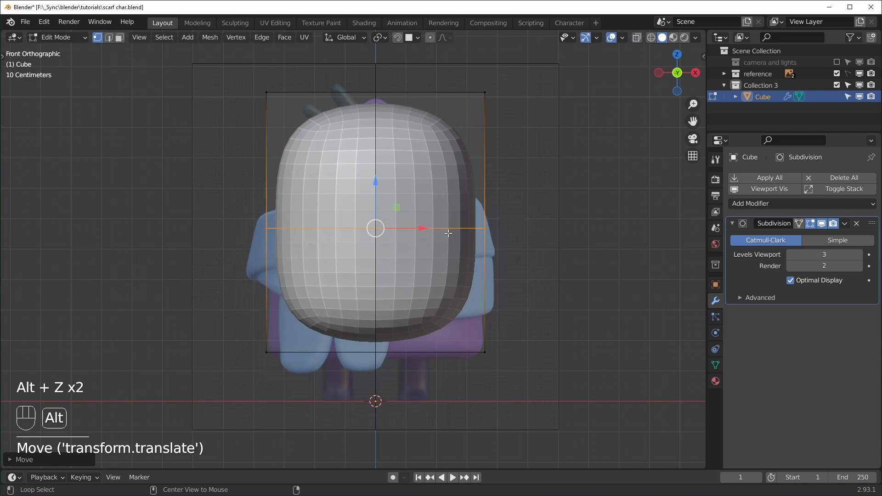
Add a second horizontal loop cut close to the bottom of the body mesh
key("ctrl+r")
left_click(473, 287)
left_click(478, 322)
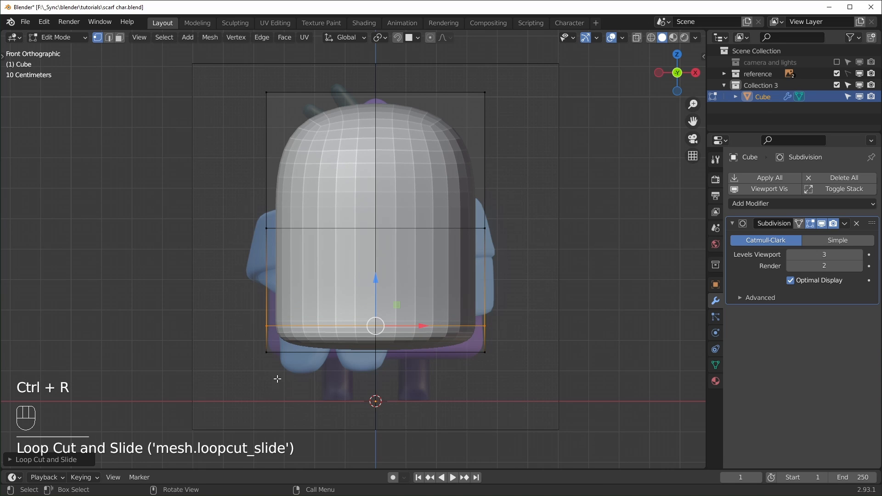
Select all bottom vertices of the body mesh through X-ray and scale them outward by about 1.19
key("alt+z")
left_click_drag(246, 380, 541, 343)
key("alt+z")
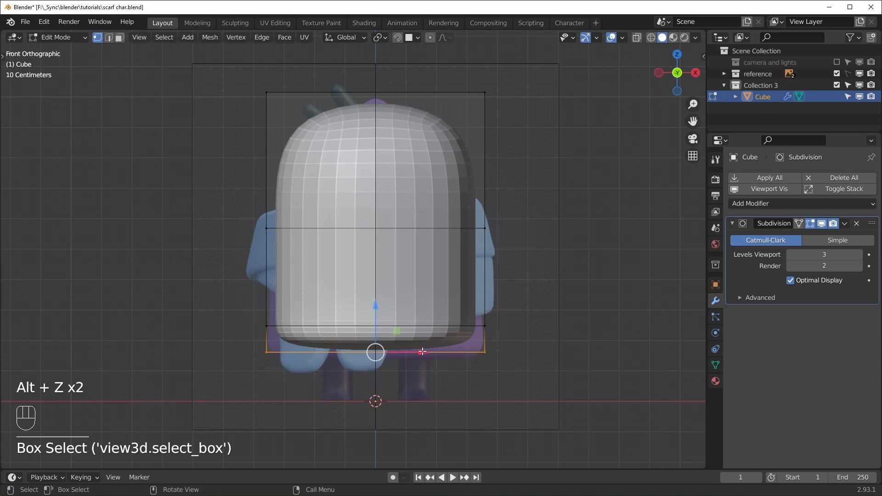
key("s")
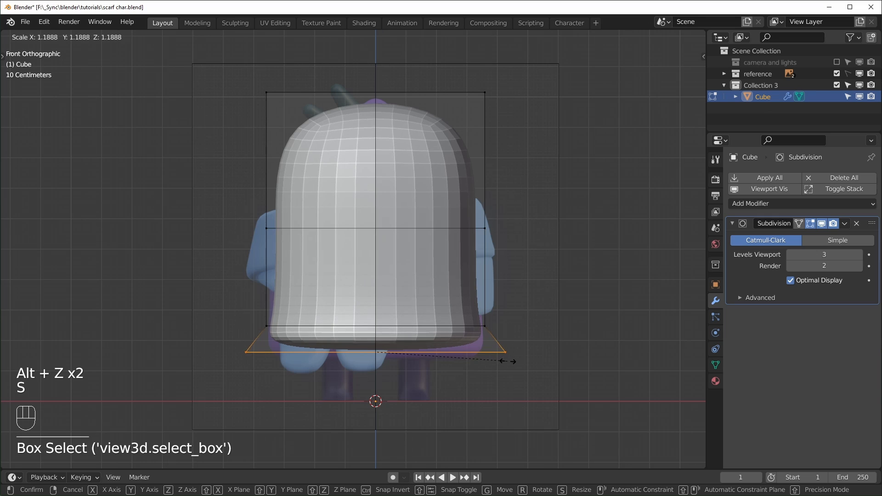
left_click(508, 362)
Lower the two bottom vertex rows of the body mesh and widen the lowest row further to match the reference
key("alt+z")
left_click_drag(230, 383, 600, 320)
key("alt+z")
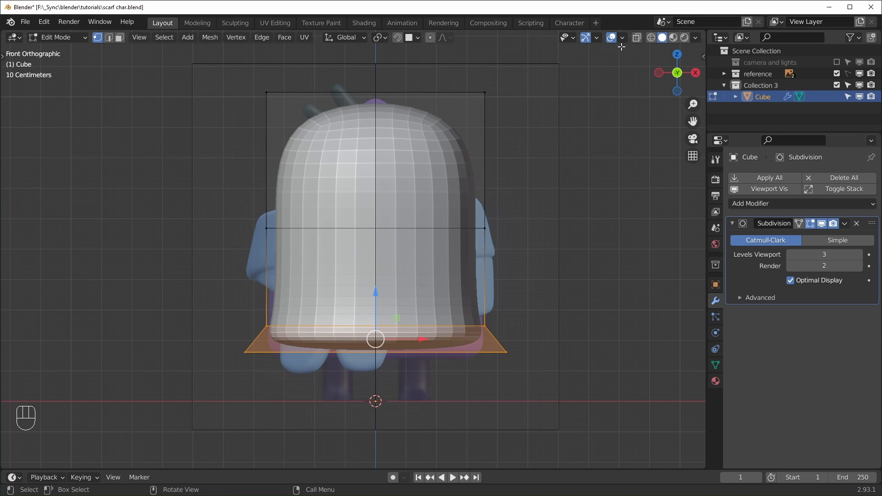
left_click(636, 40)
left_click(636, 40)
left_click(636, 41)
left_click(636, 40)
key("s")
left_click(384, 292)
With X-ray on, lower the top vertices slightly and scale them inward to match the narrow peak of the hood
key("alt+z")
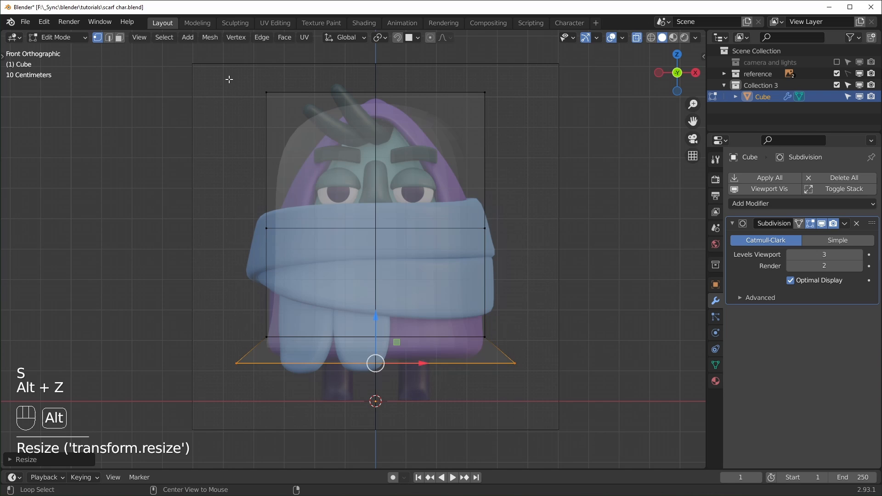
left_click_drag(229, 80, 491, 129)
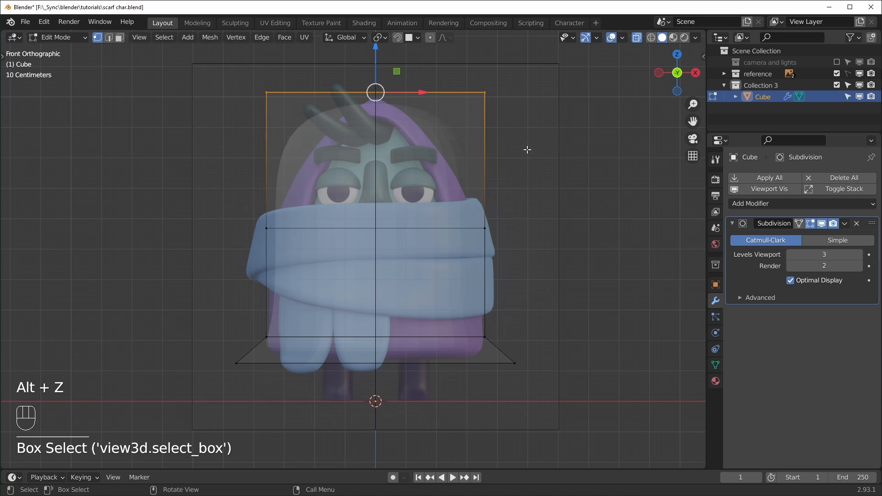
left_click_drag(380, 49, 379, 53)
key("s")
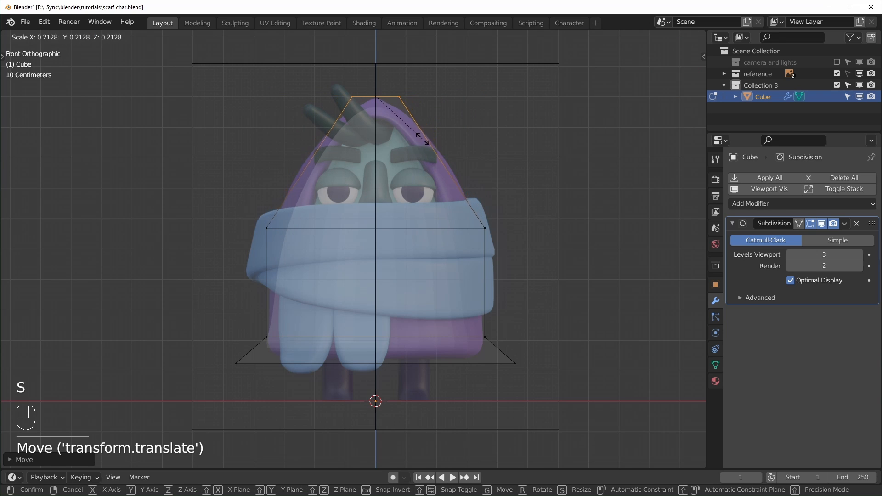
left_click(451, 146)
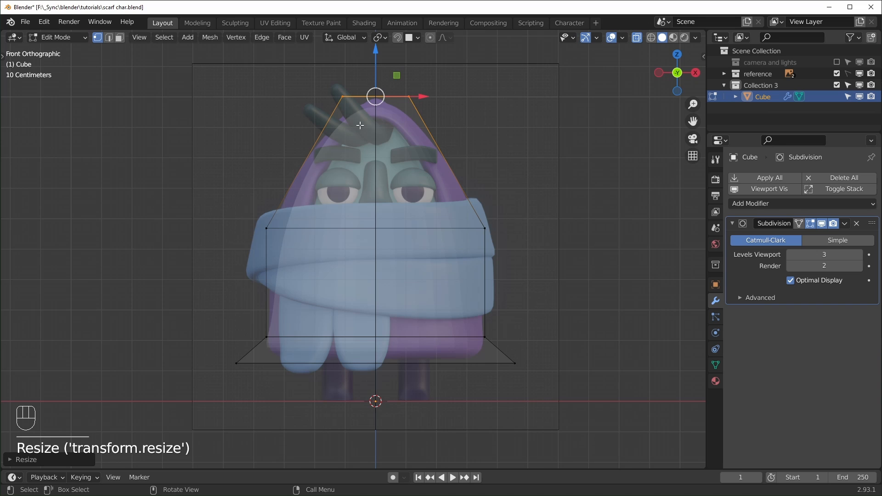
left_click_drag(203, 211, 610, 245)
key("s")
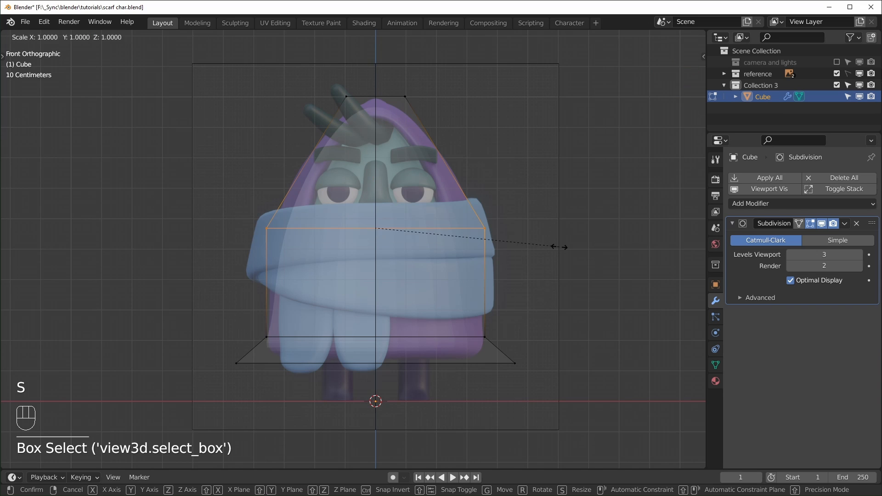
right_click(571, 246)
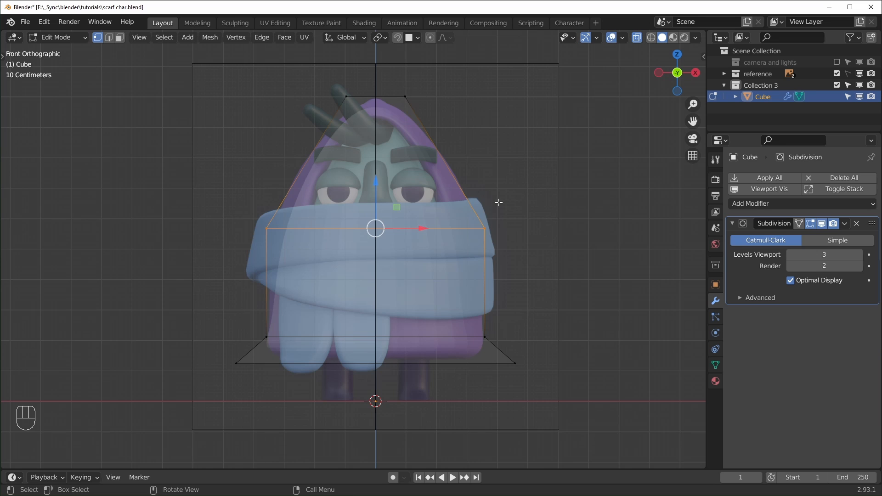
Scale the middle vertex row of the body mesh outward to match the front reference
key("s")
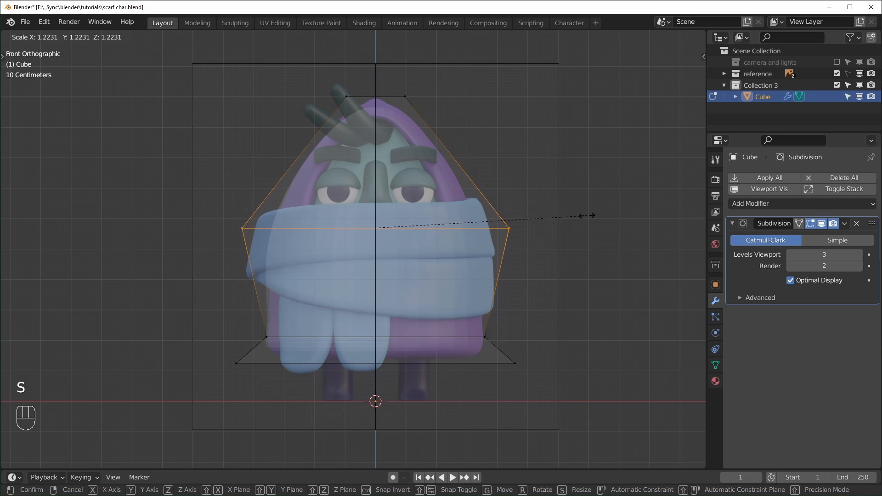
left_click(574, 211)
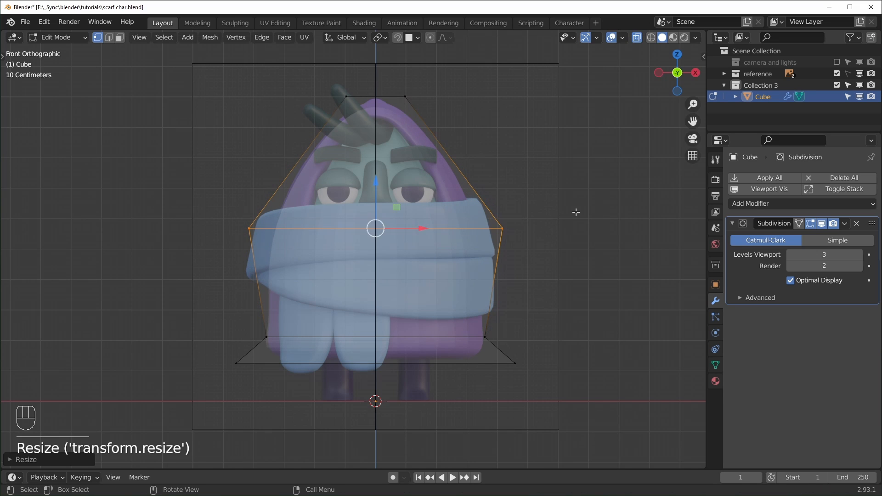
key("alt+z")
In side view, select the top rear vertices through X-ray and move them backward along Y toward the hood's rear tip
key("KP_3")
middle_click_drag(683, 234, 408, 244, "shift")
key("alt+z")
left_click_drag(453, 79, 373, 124)
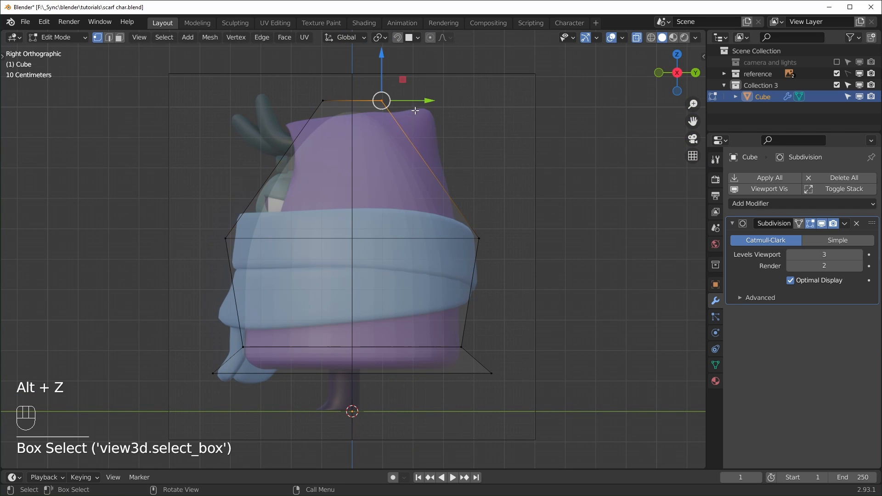
key("alt+z")
left_click_drag(430, 100, 478, 103)
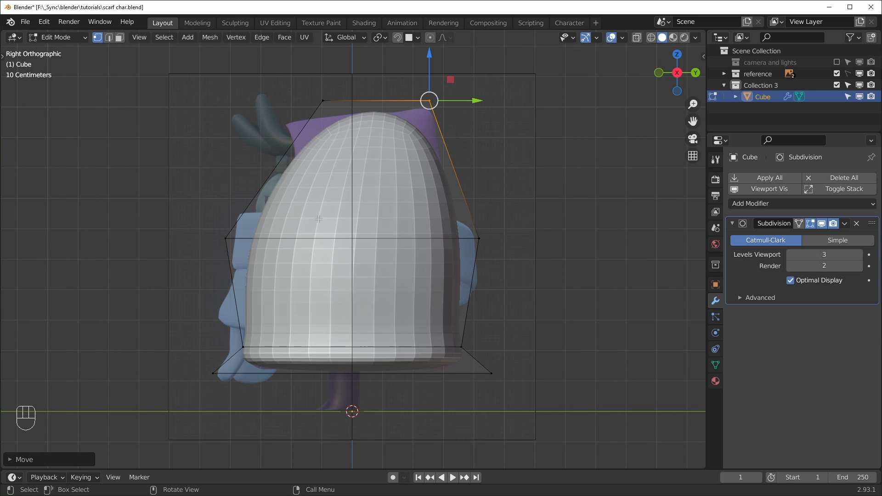
left_click_drag(470, 99, 486, 103)
Leave Edit Mode, save the file, and set the body's Subdivision viewport level to 2
key("Tab")
key("ctrl+s")
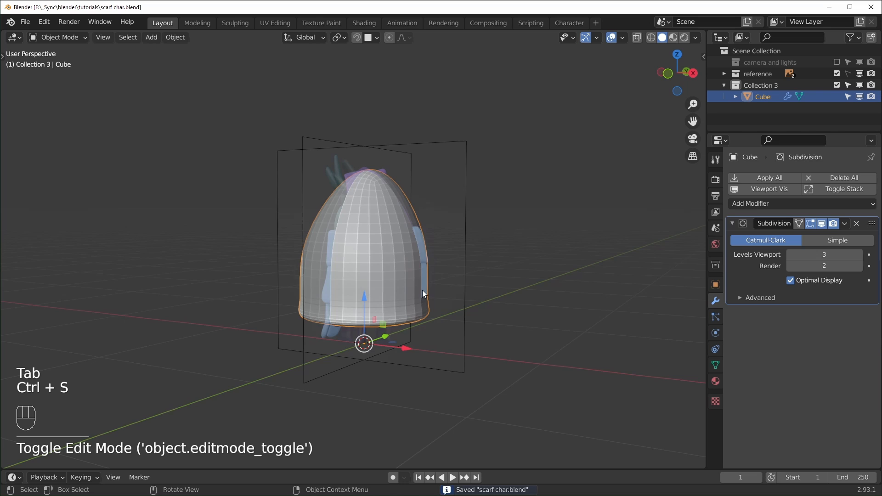
middle_click_drag(422, 291, 333, 287)
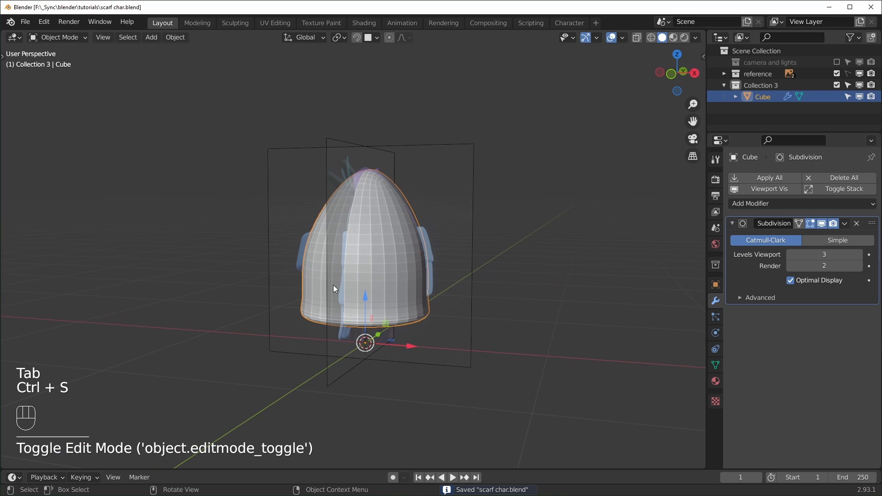
scroll(377, 277, "up", 1)
scroll(377, 276, "up", 1)
middle_click_drag(430, 286, 398, 276)
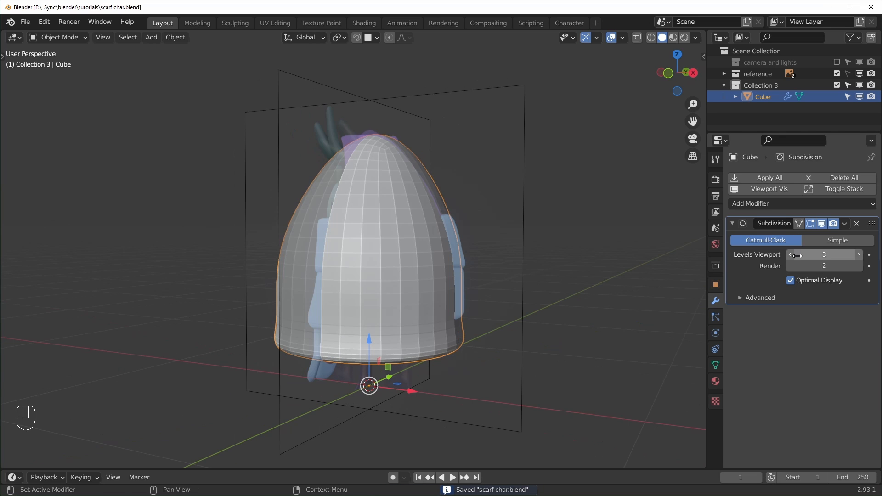
mouse_move(462, 264)
middle_mouse_down()
mouse_move(483, 263)
mouse_move(474, 262)
middle_mouse_up()
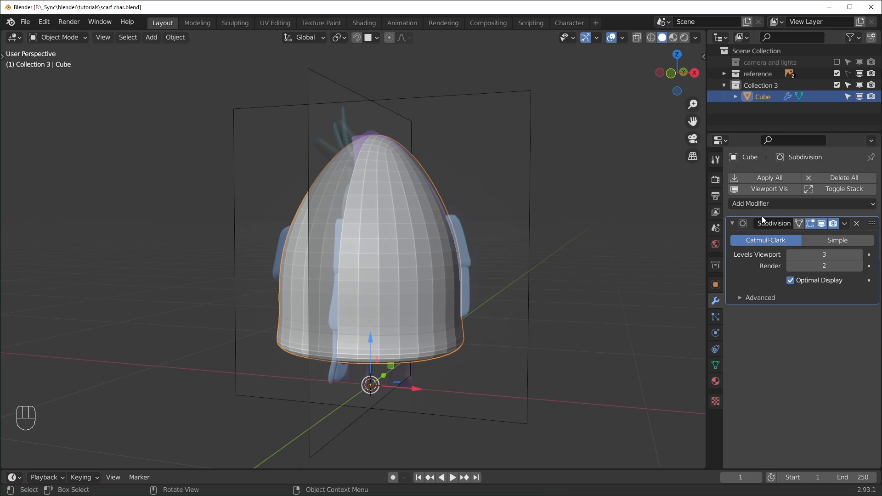
left_click(787, 254)
middle_click_drag(579, 303, 507, 298)
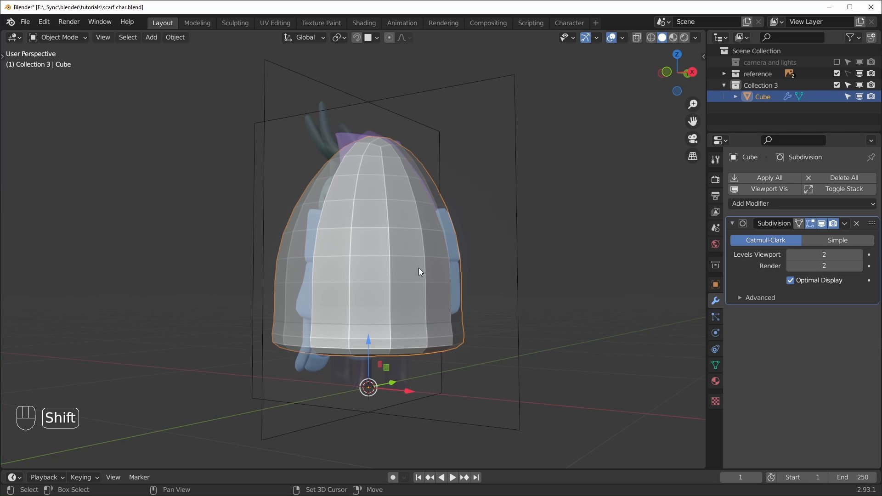
Duplicate the body in place and disable the copy's selectability, viewport display and rendering to keep it as a backup
key("shift+d")
right_click(539, 265)
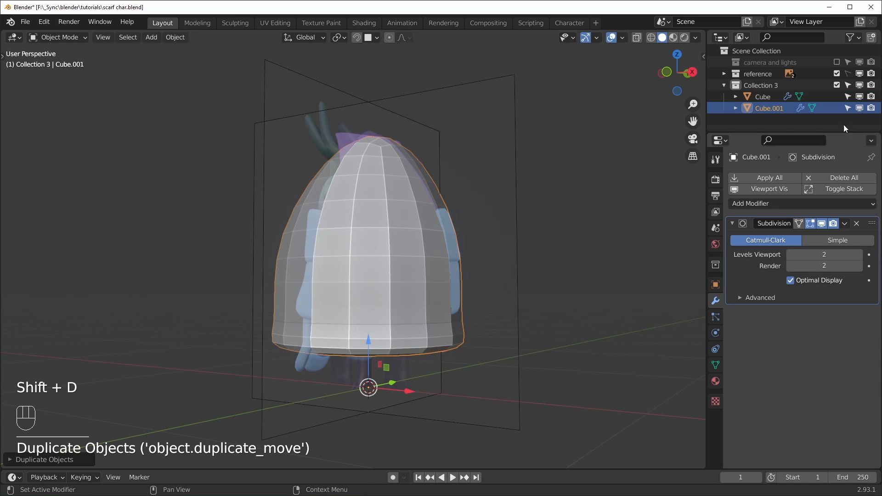
left_click_drag(848, 107, 878, 108)
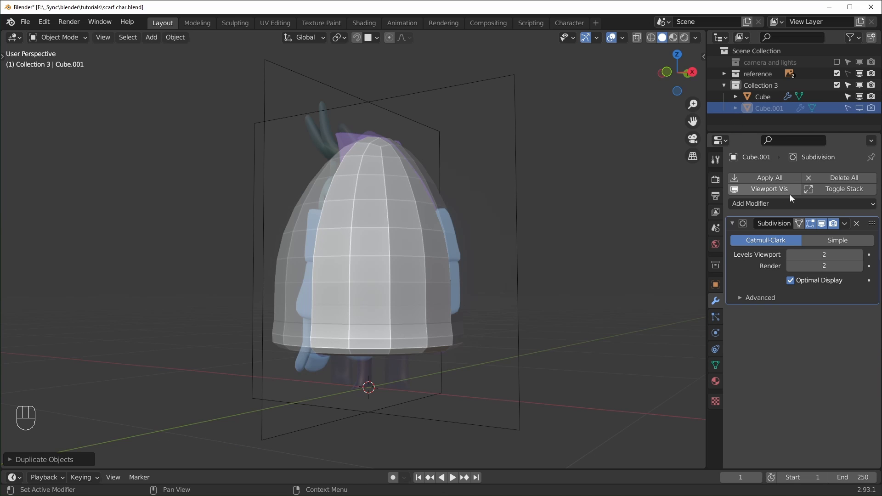
Apply the Subdivision modifier on the original body and check the resulting geometry in Edit Mode
left_click(753, 97)
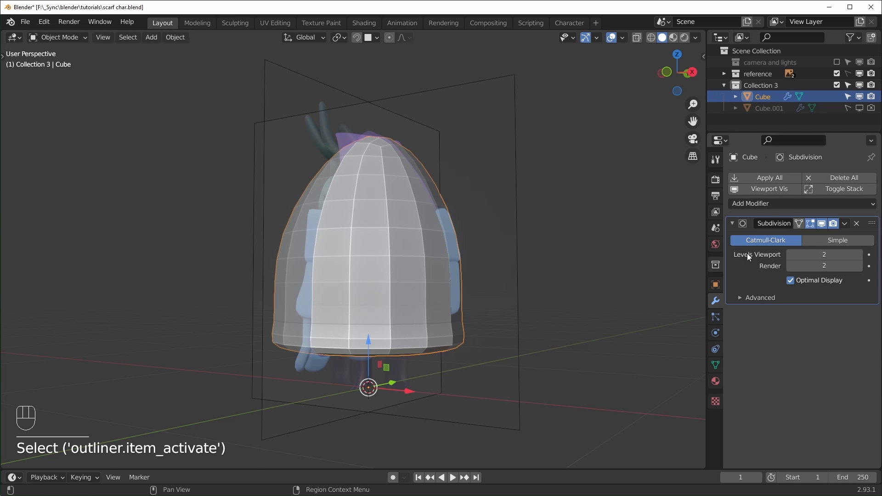
left_click(844, 224)
left_click(829, 235)
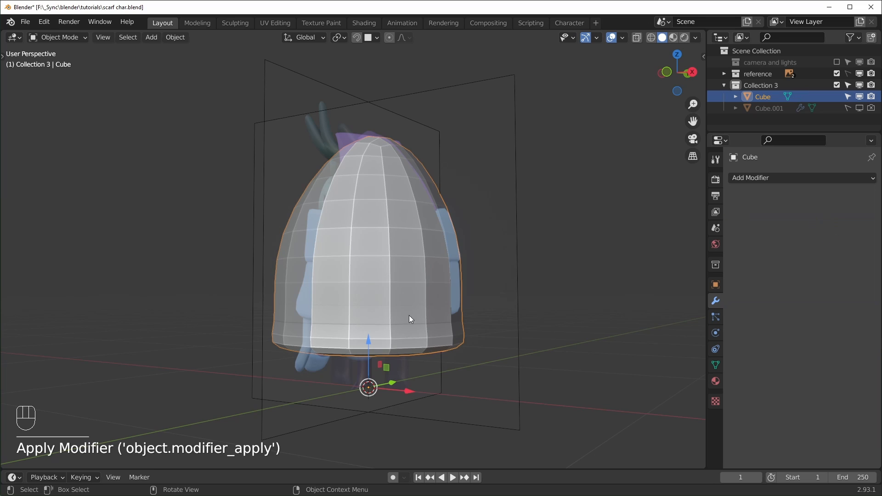
mouse_move(409, 315)
middle_mouse_down()
mouse_move(347, 332)
mouse_move(385, 337)
mouse_move(364, 338)
mouse_move(242, 327)
middle_mouse_up()
key("Tab")
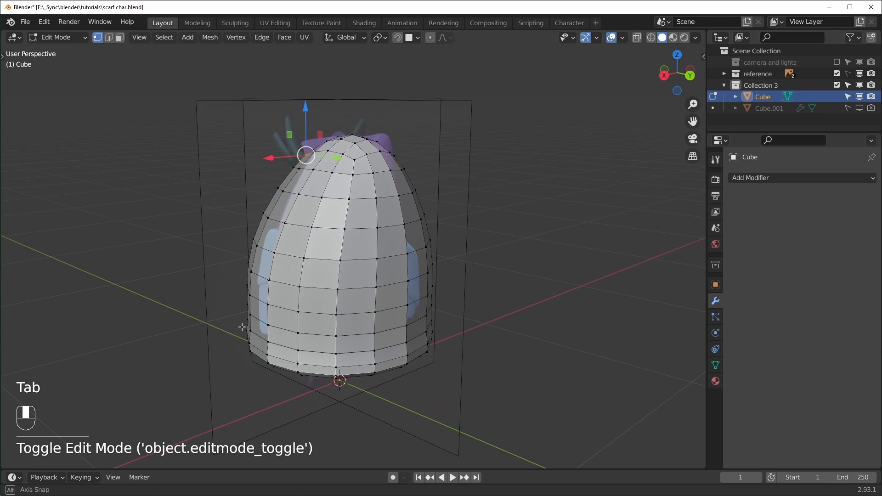
middle_click_drag(356, 286, 409, 290)
mouse_move(299, 309)
middle_mouse_down()
mouse_move(380, 311)
mouse_move(367, 318)
middle_mouse_up()
Add a new level 2 Subdivision Surface modifier to the body and return to Edit Mode
key("Tab")
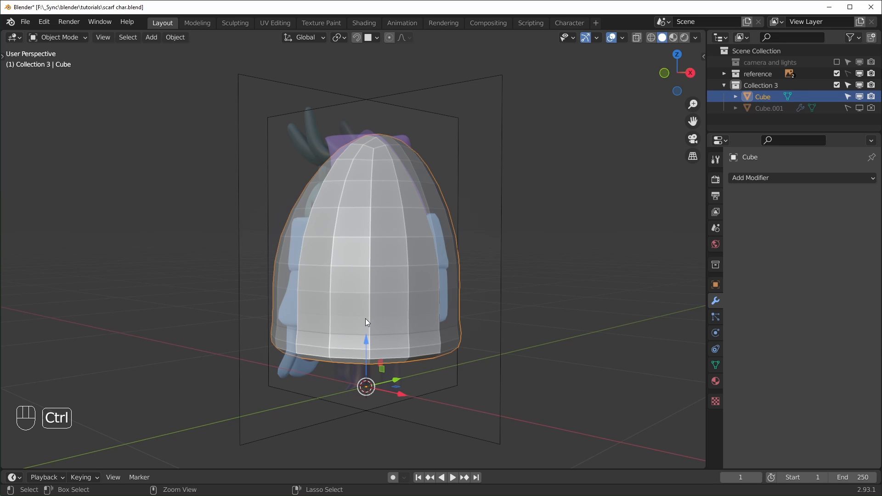
key("ctrl+2")
key("Tab")
middle_click_drag(366, 322, 458, 320)
key("Tab")
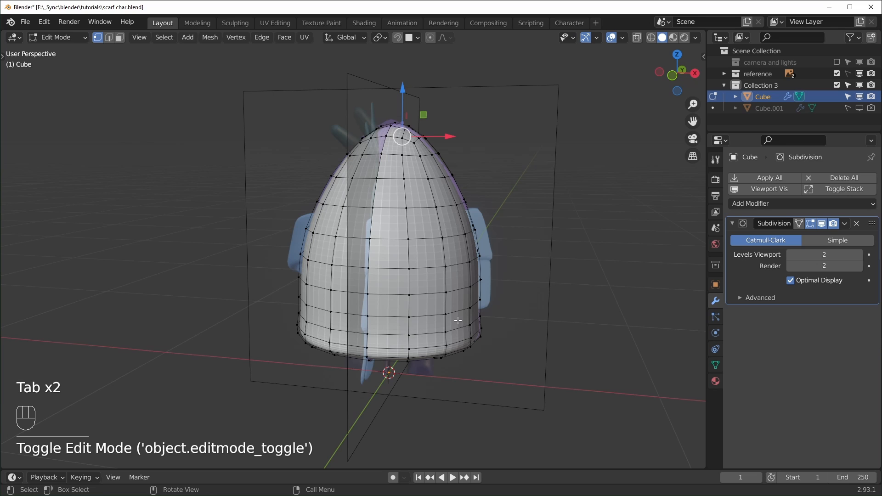
In front view with X-ray on, delete all body vertices on the negative X side of the centre line
key("KP_1")
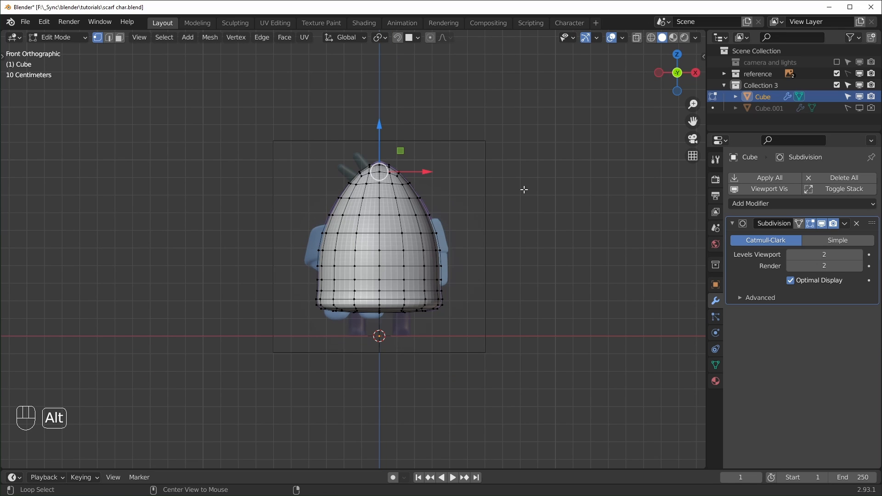
key("alt+z")
scroll(426, 249, "up", 3)
left_click_drag(233, 59, 394, 382)
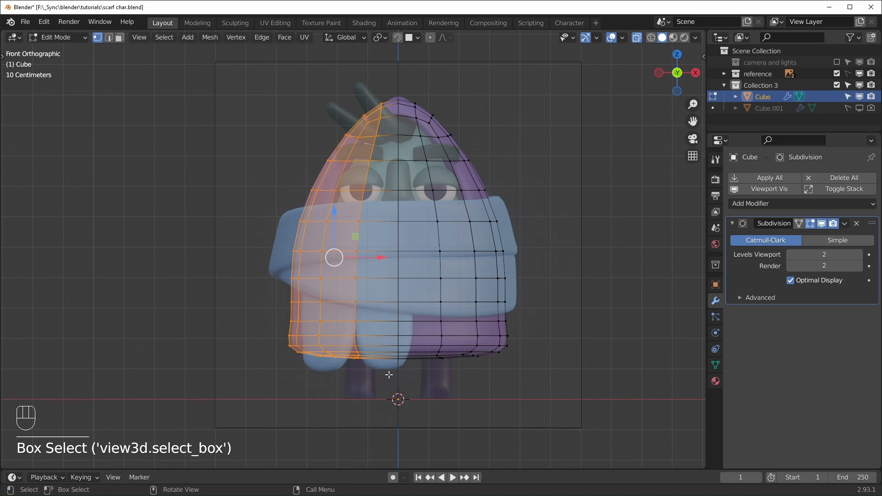
key("x")
left_click(384, 349)
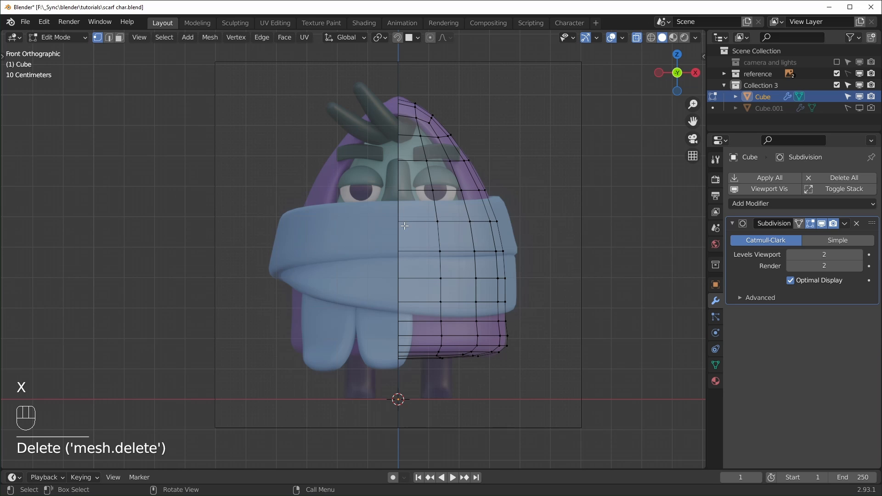
Add a Mirror modifier on the X axis to the half body and place it above the Subdivision modifier
middle_click_drag(418, 212, 464, 216)
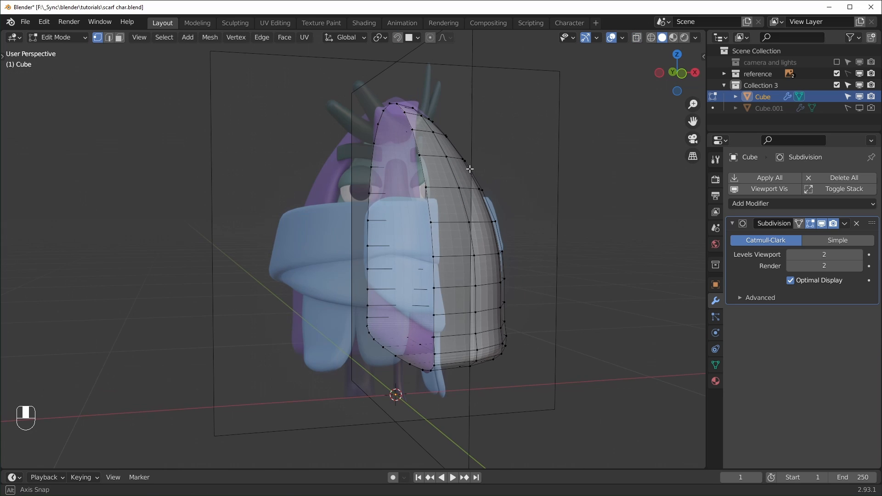
left_click(778, 203)
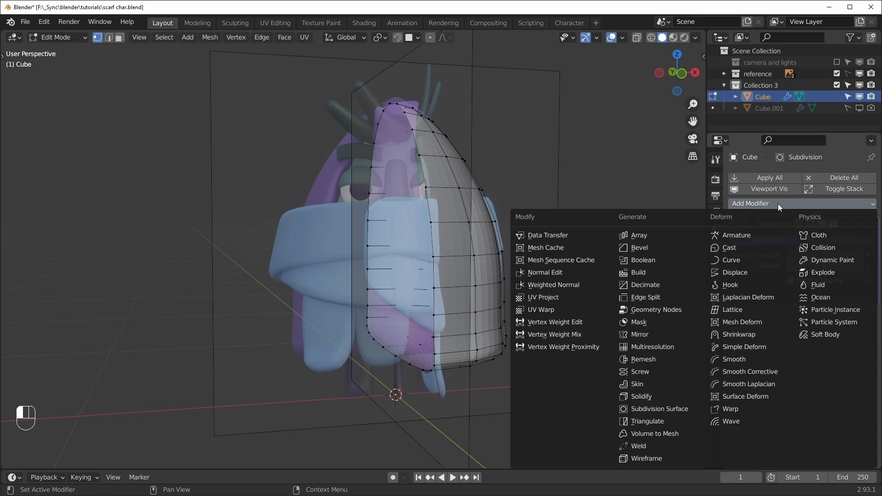
left_click(653, 335)
middle_click_drag(565, 340, 589, 339)
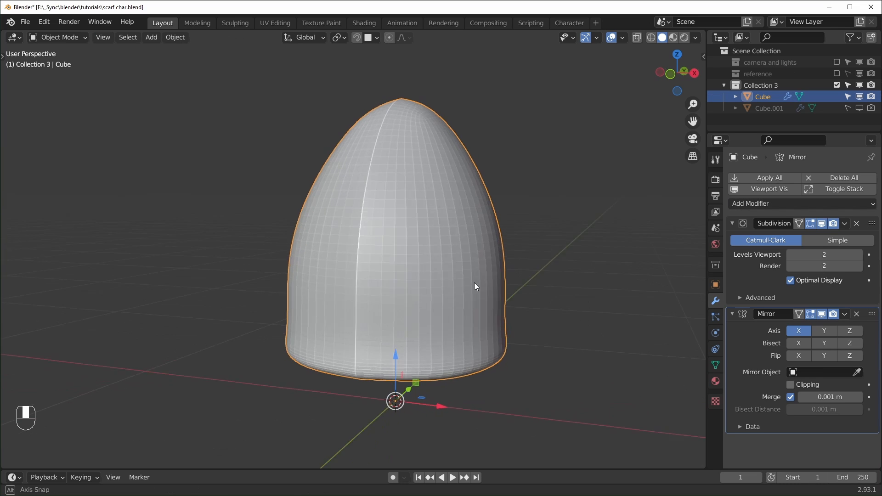
middle_click_drag(456, 156, 535, 146)
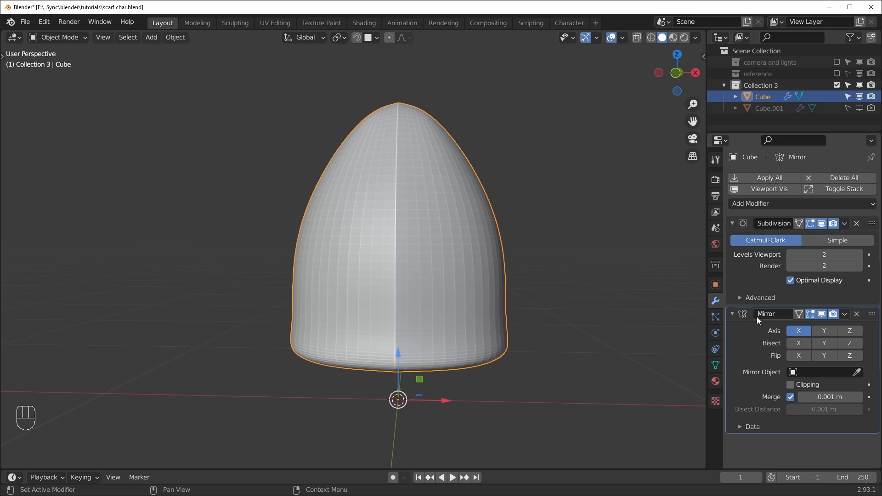
left_click_drag(872, 316, 870, 224)
mouse_move(517, 393)
middle_mouse_down()
mouse_move(536, 384)
mouse_move(521, 386)
middle_mouse_up()
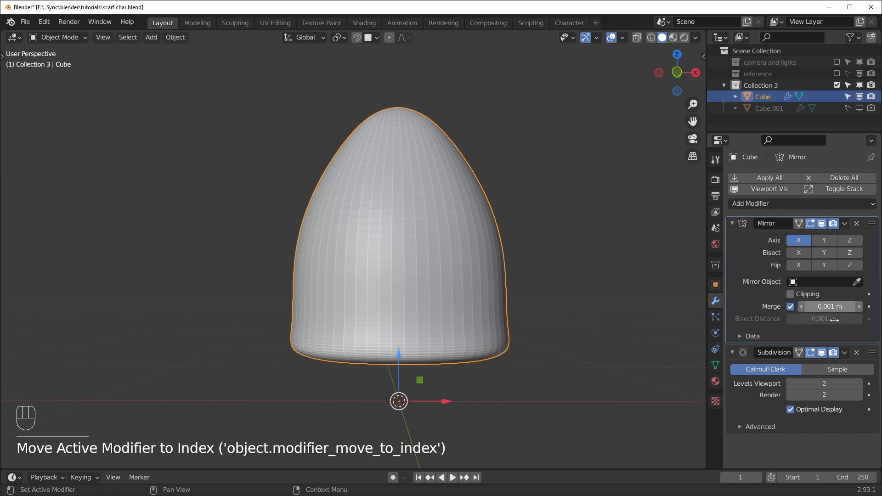
Make the reference collection visible again and reopen the body mesh in Edit Mode
middle_click_drag(420, 274, 386, 291)
left_click(837, 73)
left_click(442, 289)
key("Tab")
In side view, pull the upper rear centre vertex about 0.10 m back and 0.14 m up, excluding X, to form the hood's tip
key("KP_3")
scroll(370, 292, "up", 2)
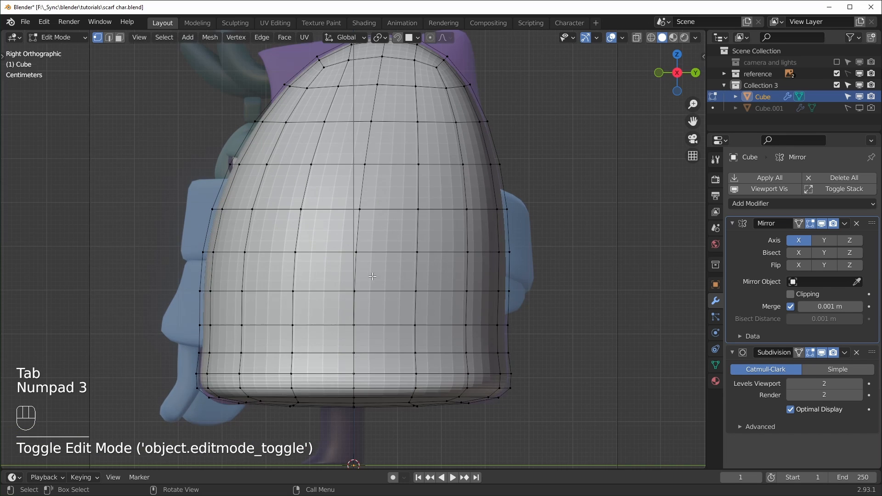
middle_click_drag(374, 239, 307, 391, "shift")
left_click_drag(402, 188, 378, 209)
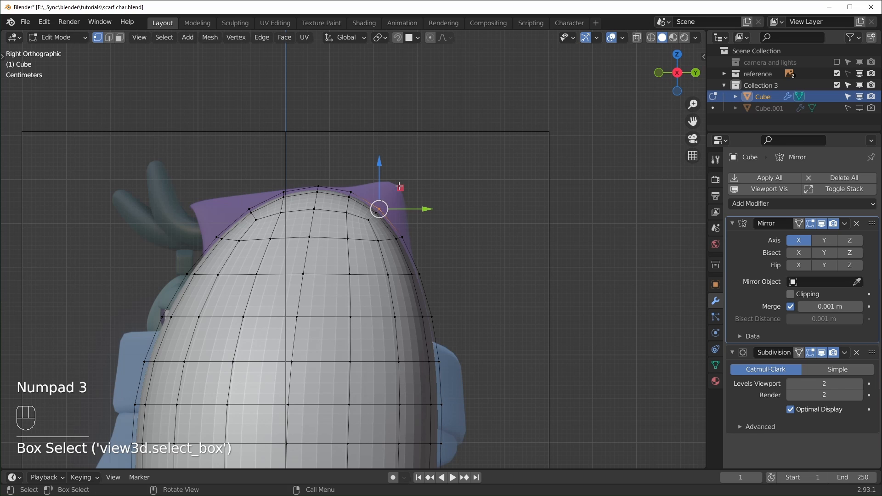
key("g")
key("shift+x")
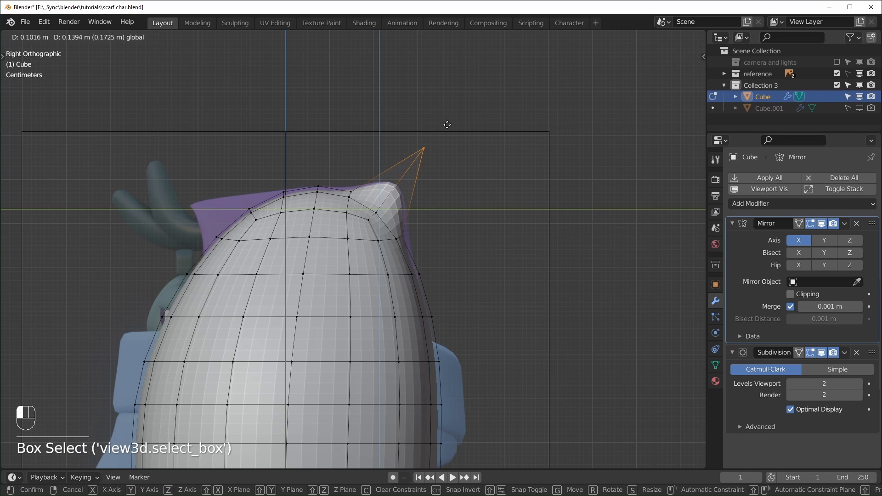
left_click(445, 124)
Move the vertex below the hood's tip slightly backward and raise the vertex in front of it to match the side reference
key("alt+z")
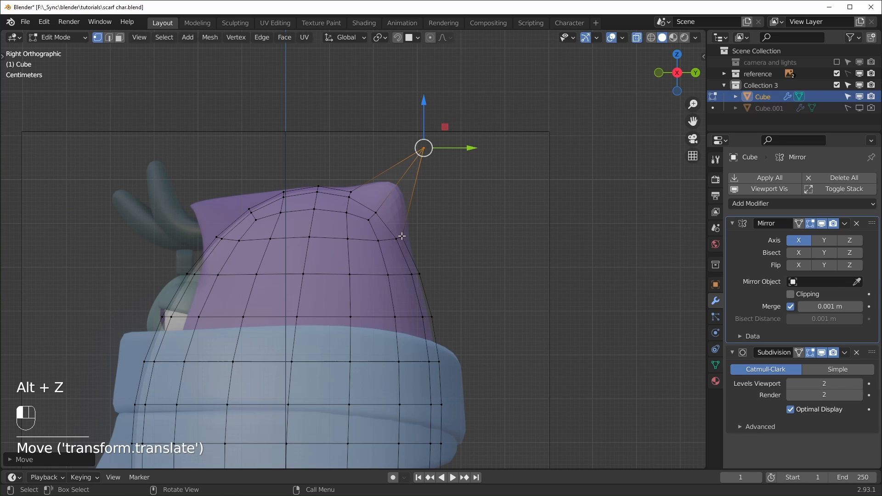
key("alt+z")
left_click(403, 236)
left_click_drag(404, 236, 455, 238)
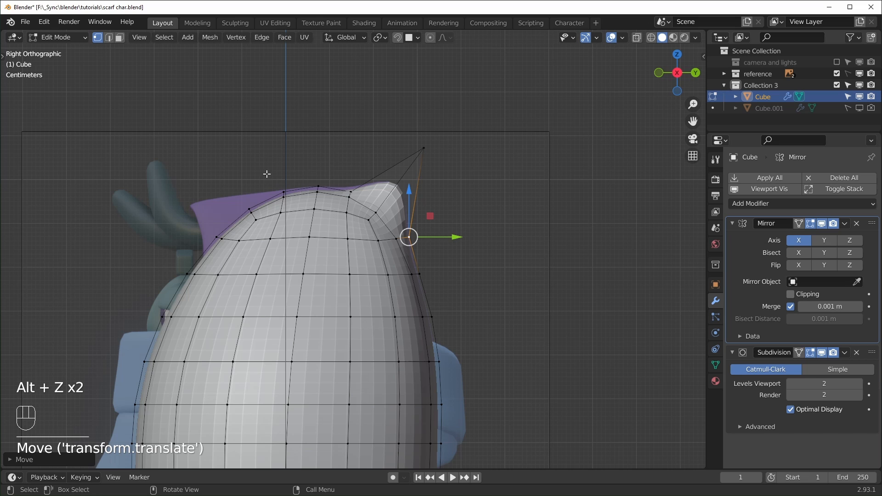
left_click(352, 192)
left_click_drag(352, 192, 351, 187)
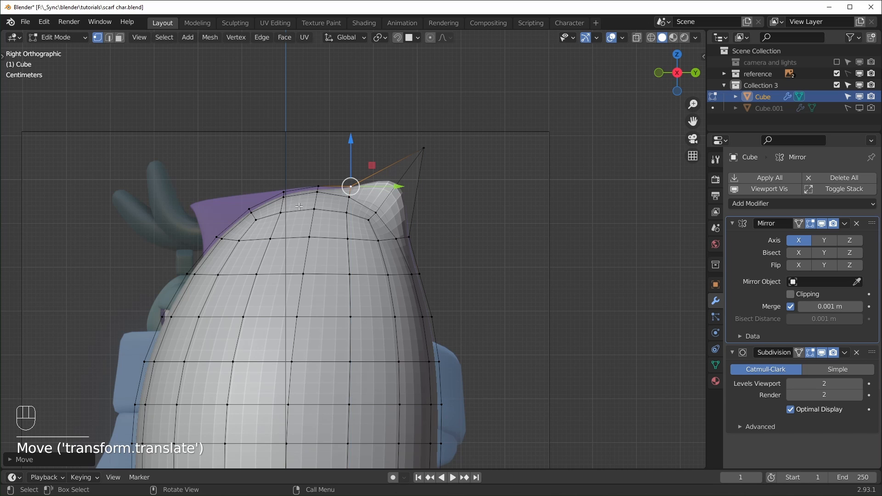
In front view, select the eight upper front faces of the half body and inset them about 0.03 m with Boundary off
middle_click_drag(248, 255, 257, 253, "shift")
key("KP_1")
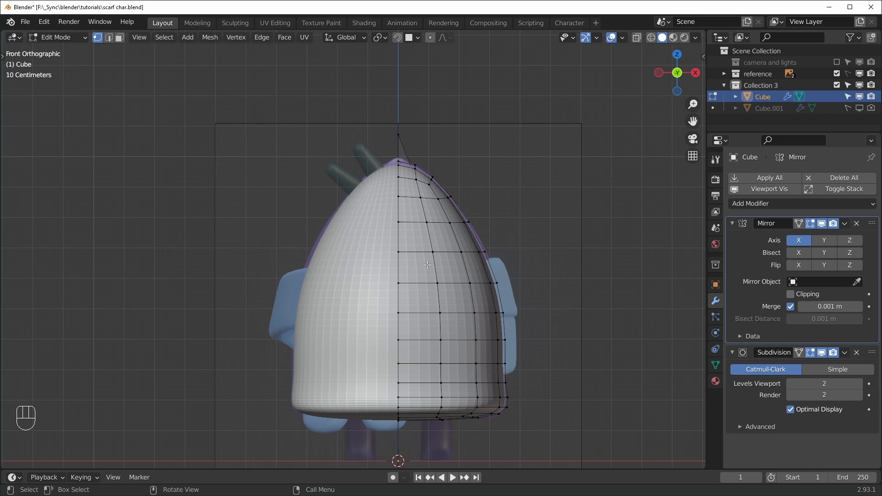
key("3")
left_click(411, 187, "shift")
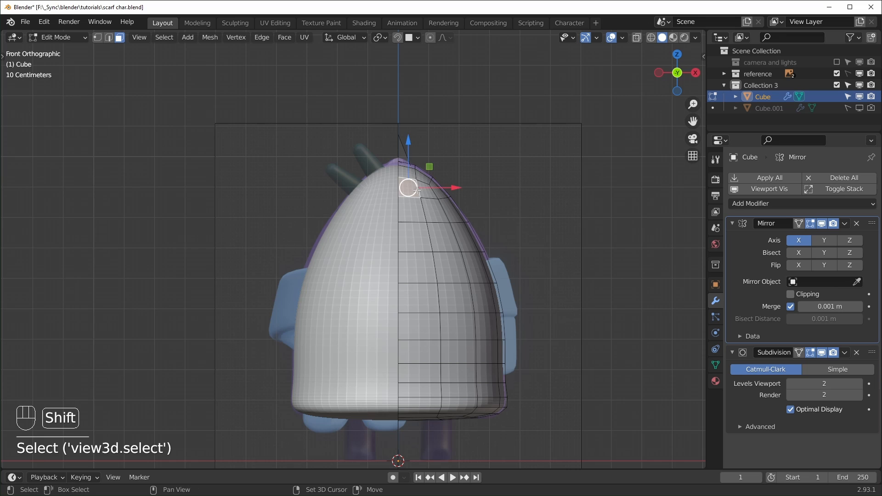
left_click(423, 187, "shift")
left_click(438, 210, "shift")
left_click(413, 210, "shift")
left_click(415, 238, "shift")
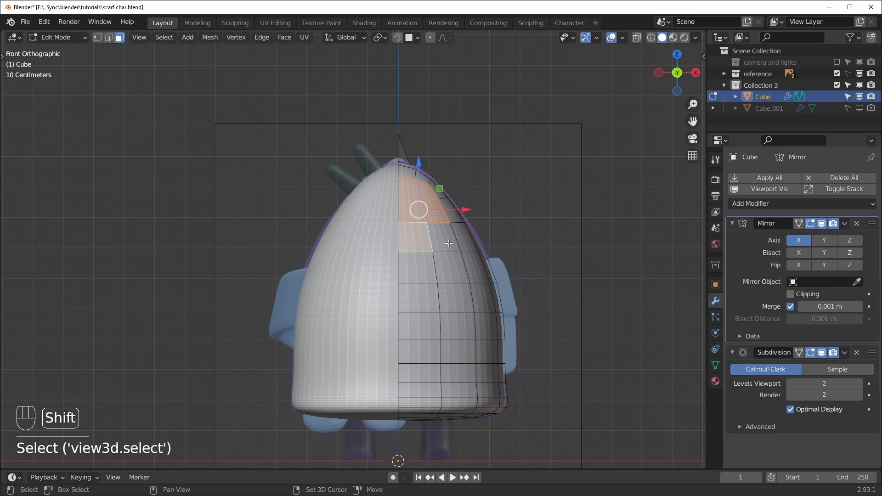
left_click(448, 238, "shift")
left_click(454, 269, "shift")
left_click(418, 268, "shift")
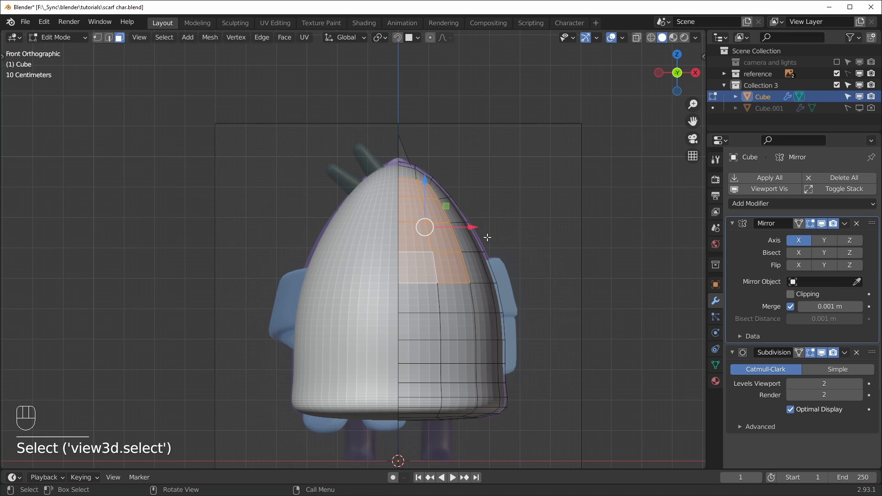
scroll(533, 235, "up", 1)
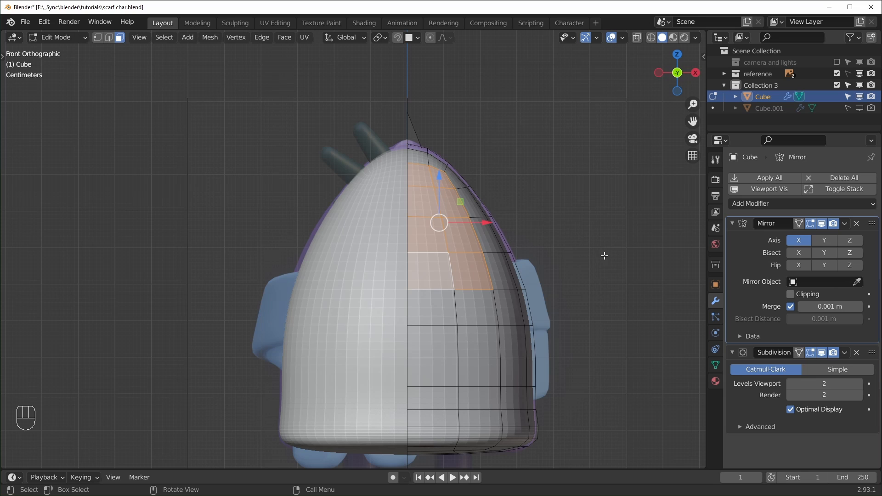
key("i")
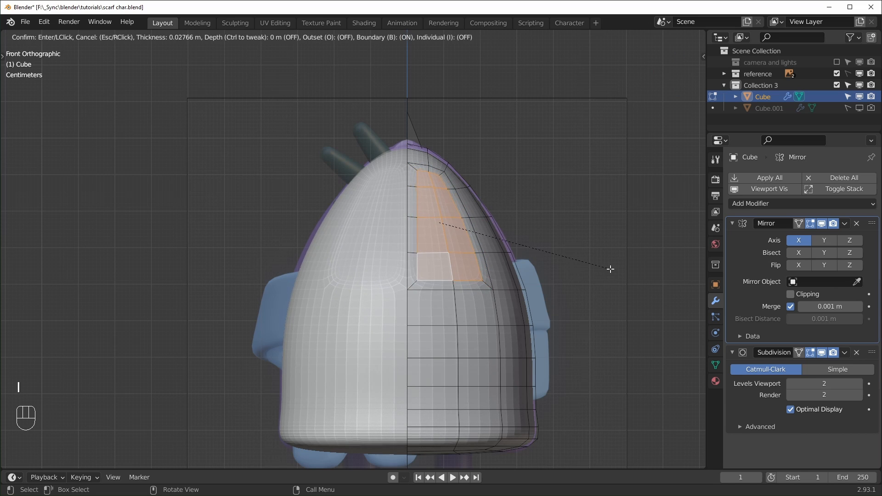
key("b")
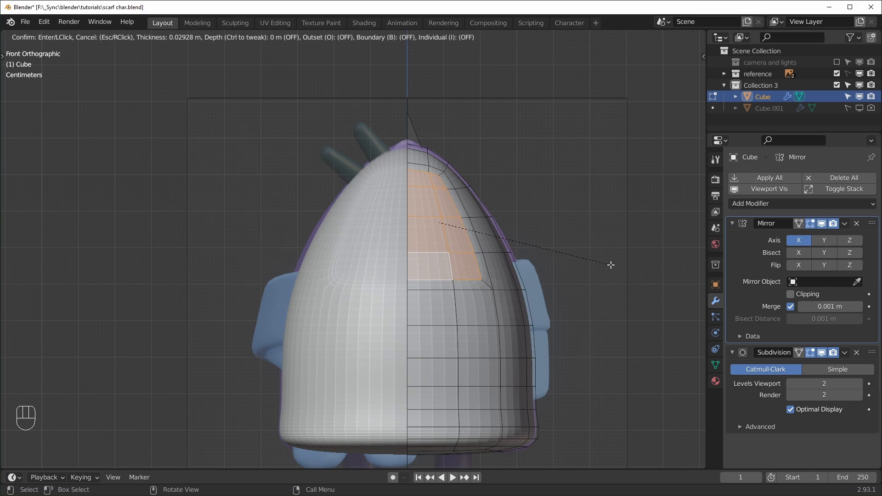
left_click(610, 265)
Try to extrude the inset front faces inward along the Y axis with the mirror's Clipping off
middle_click_drag(611, 265, 343, 301)
key("e")
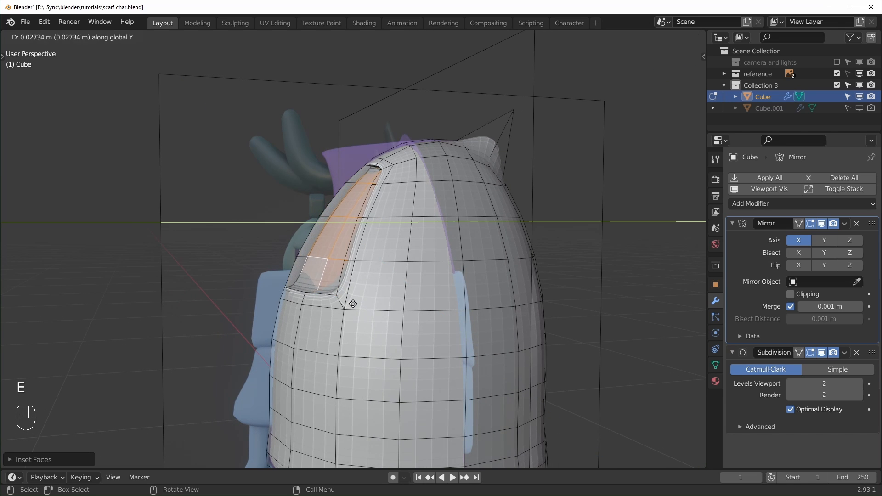
left_click(358, 304)
middle_click_drag(357, 304, 440, 327)
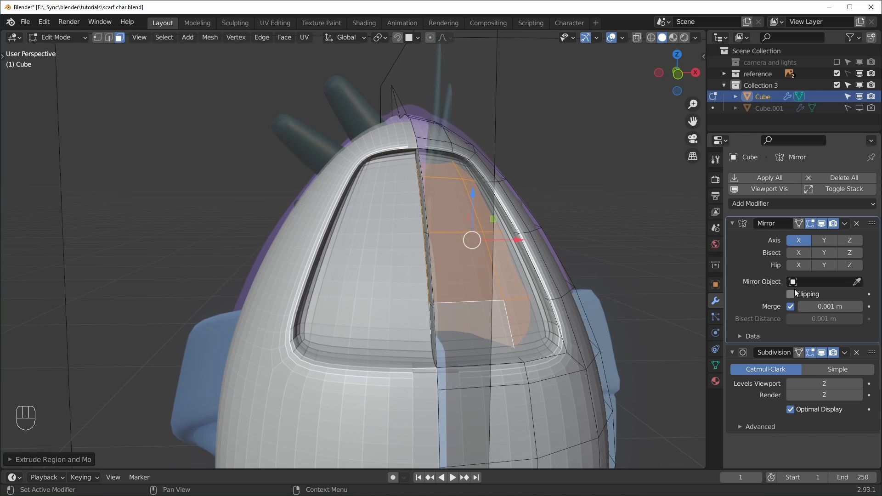
scroll(473, 347, "down", 2)
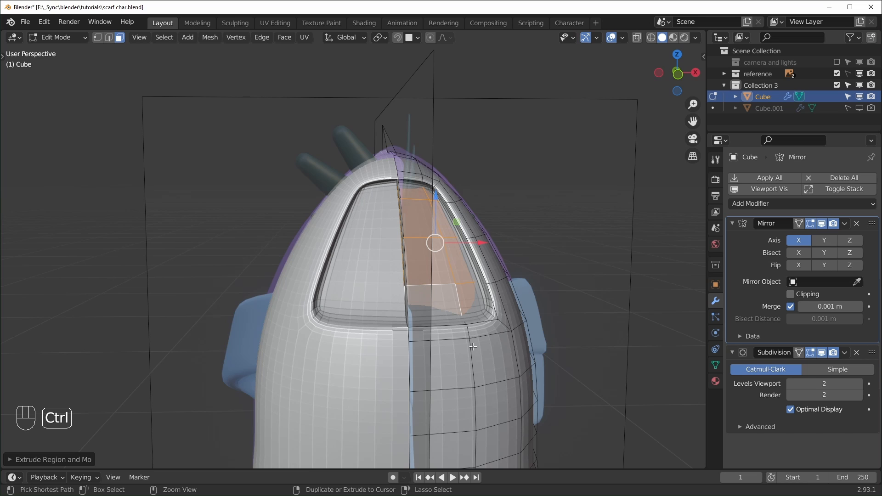
key("ctrl+z")
middle_click_drag(502, 271, 486, 267)
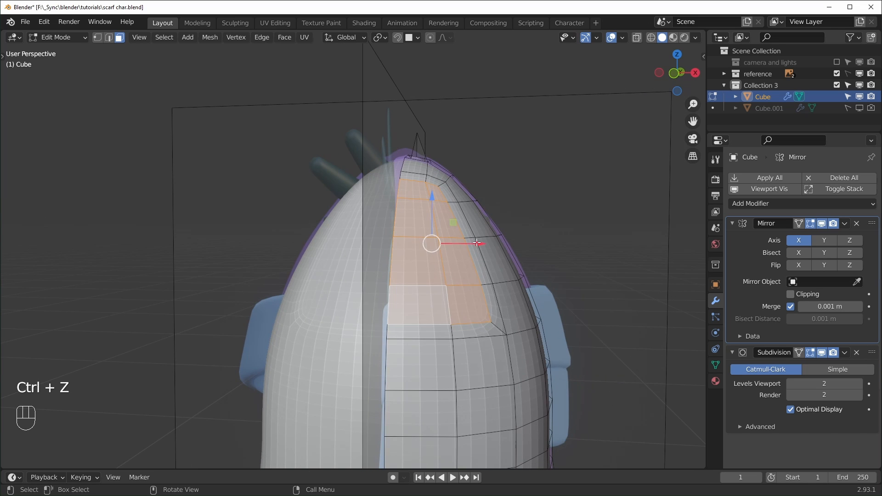
left_click_drag(476, 243, 508, 260)
right_click(507, 260)
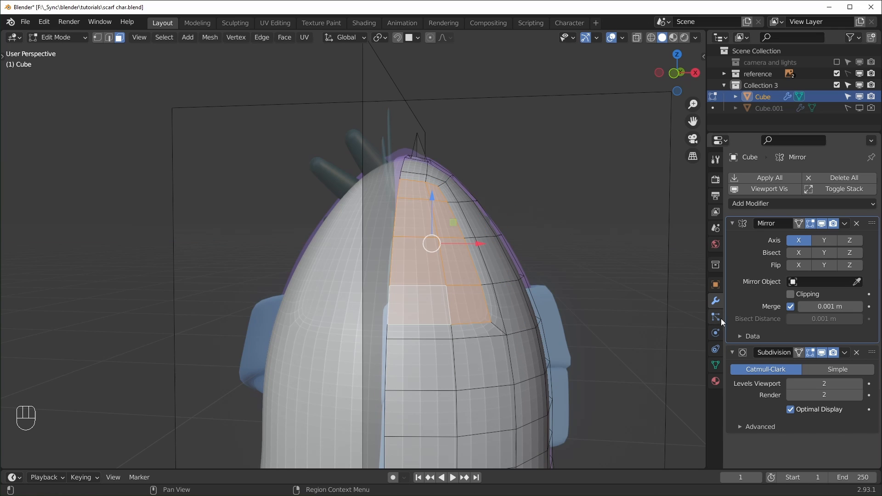
Enable Clipping on the Mirror modifier and extrude the inset front faces about 0.05 m inward along Y
left_click(790, 295)
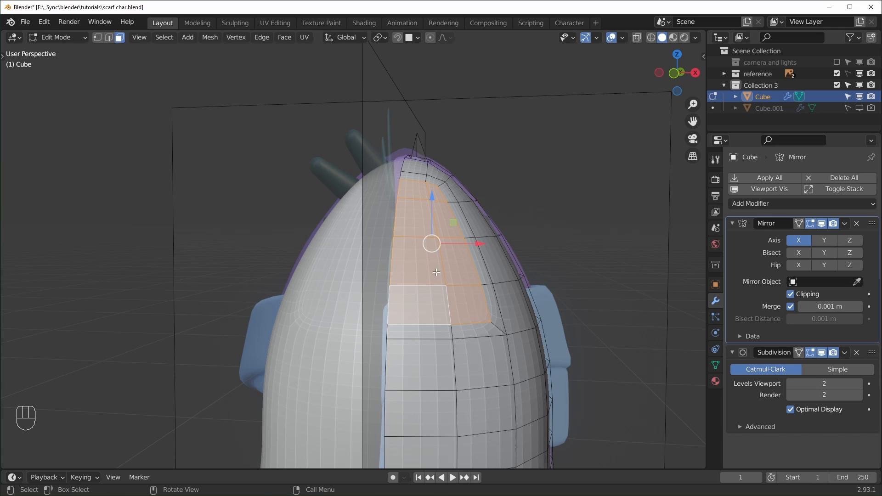
left_click(516, 251)
middle_click_drag(517, 253, 402, 287)
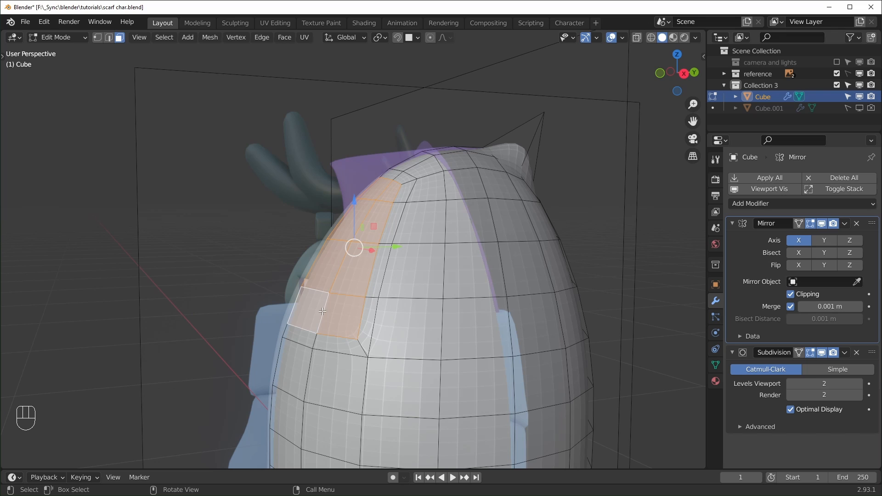
key("e")
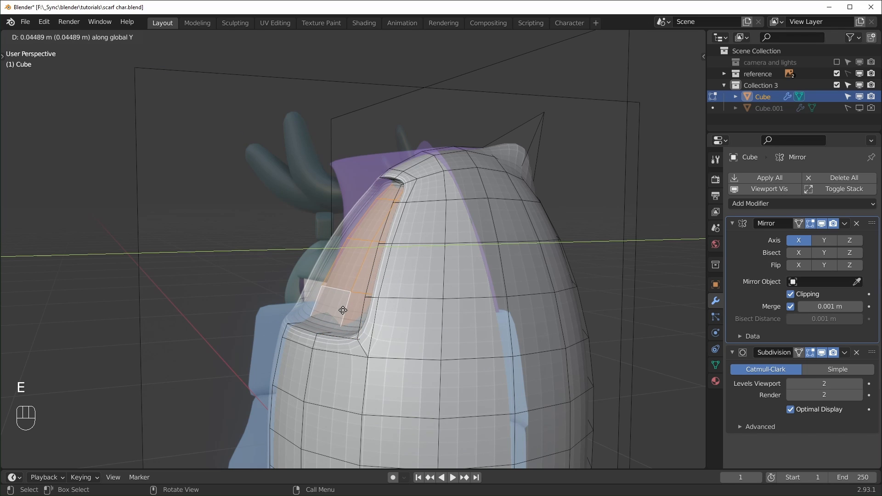
left_click(345, 311)
middle_click_drag(345, 310, 404, 269)
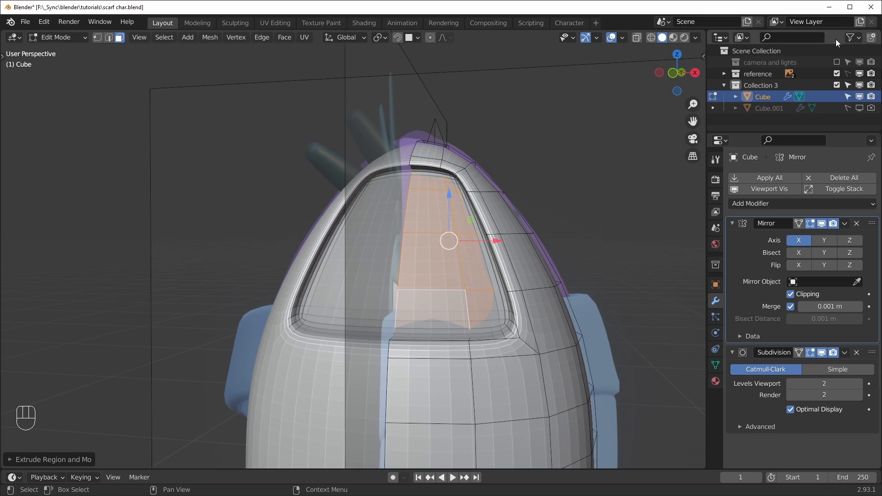
Hide the reference collection and show the transform and crease properties of the recessed faces
left_click(836, 74)
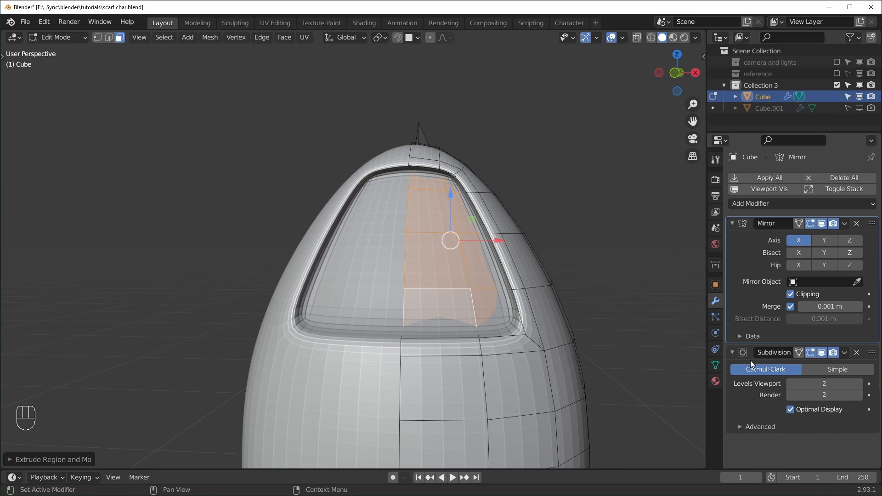
middle_click_drag(417, 323, 466, 327)
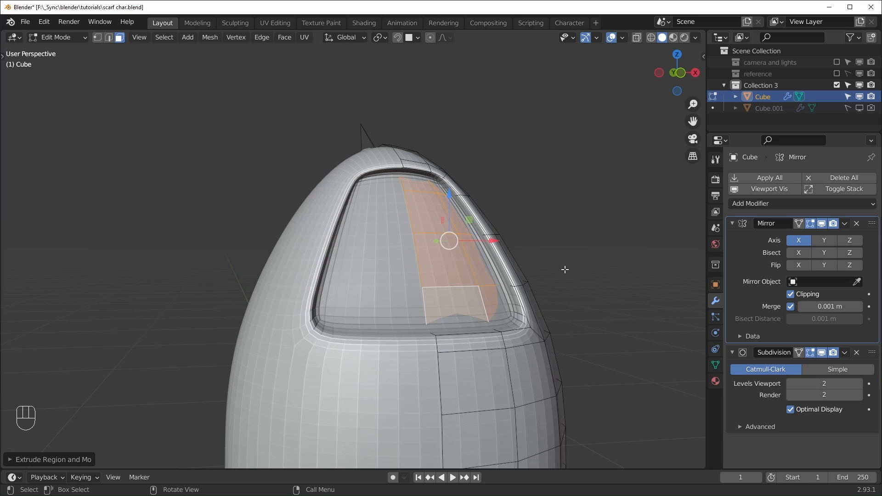
key("n")
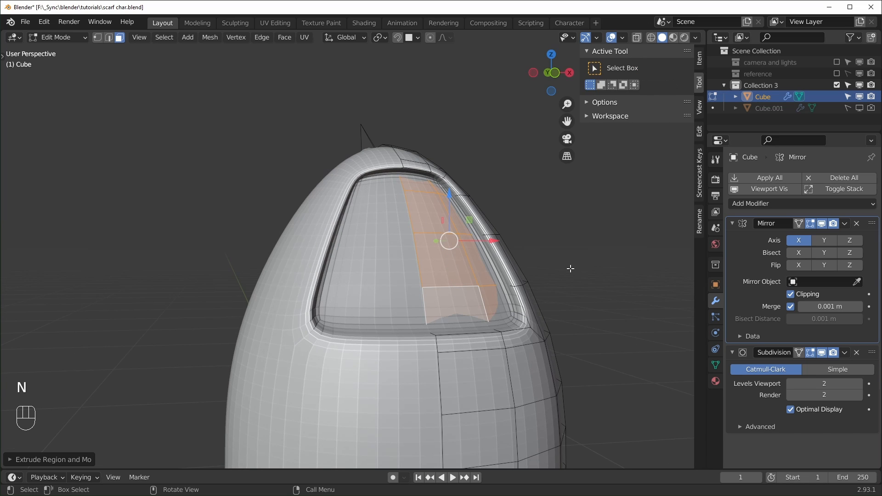
left_click(700, 59)
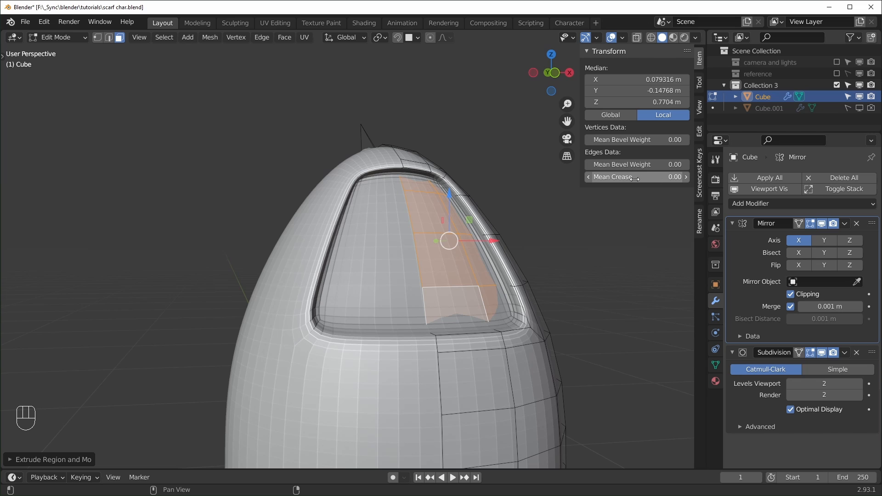
Try a Mean Crease of 1.00 on all edges of the recessed faces
left_click_drag(629, 178, 680, 177)
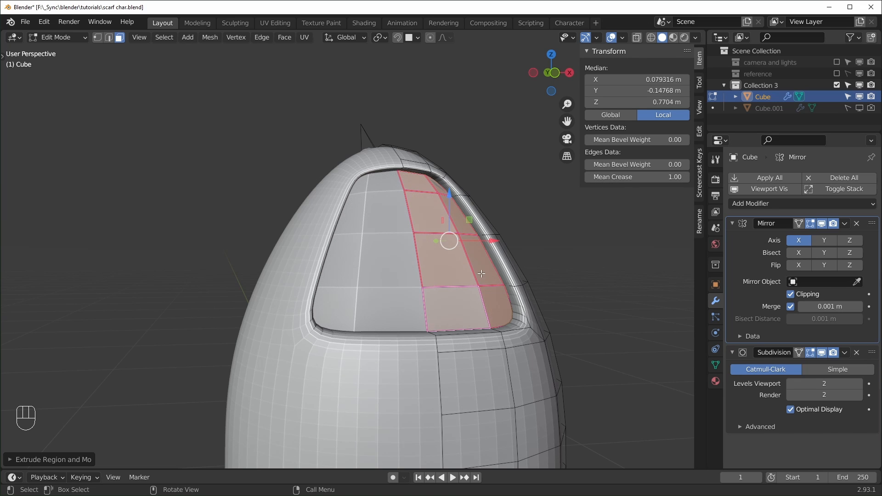
mouse_move(499, 315)
middle_mouse_down()
mouse_move(486, 316)
mouse_move(510, 312)
mouse_move(493, 315)
middle_mouse_up()
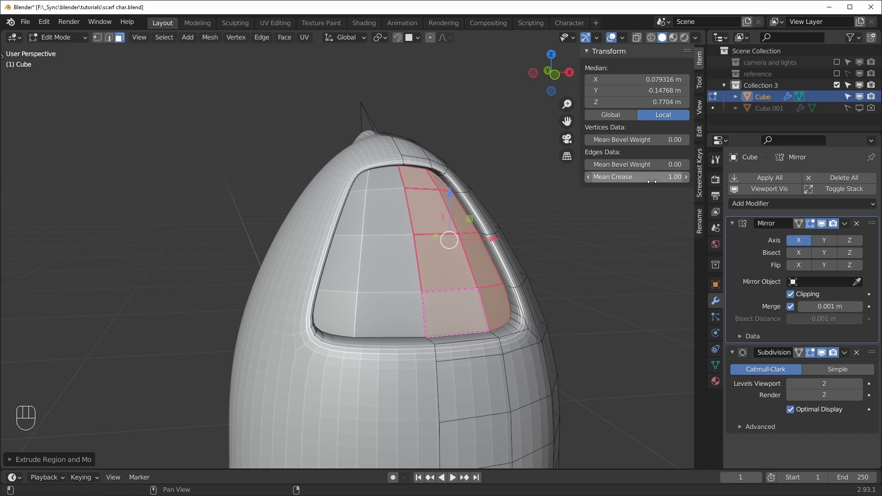
left_click_drag(653, 178, 621, 177)
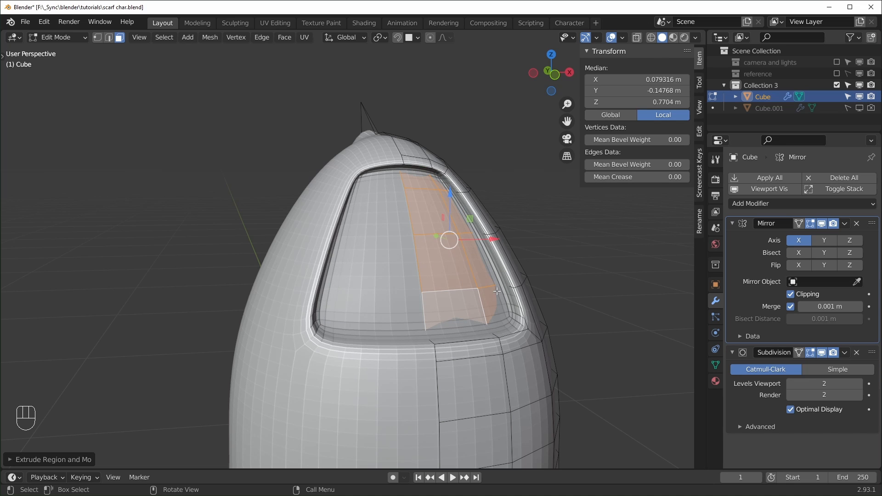
Select the inner edge loop bordering the recessed face panel, using X-ray, and set its Mean Crease to 1.00
left_click(110, 38)
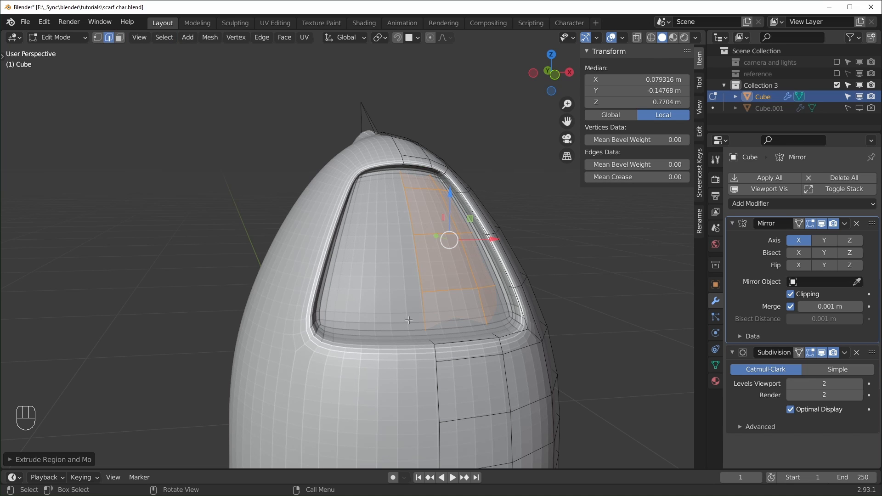
key("alt+z")
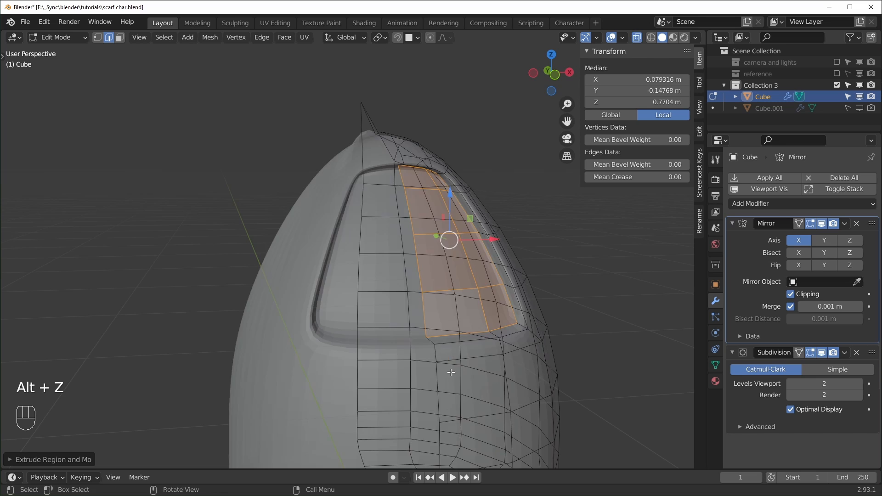
middle_click_drag(450, 372, 500, 374)
scroll(500, 374, "up", 2)
middle_click_drag(606, 376, 499, 379, "shift")
left_click(548, 353)
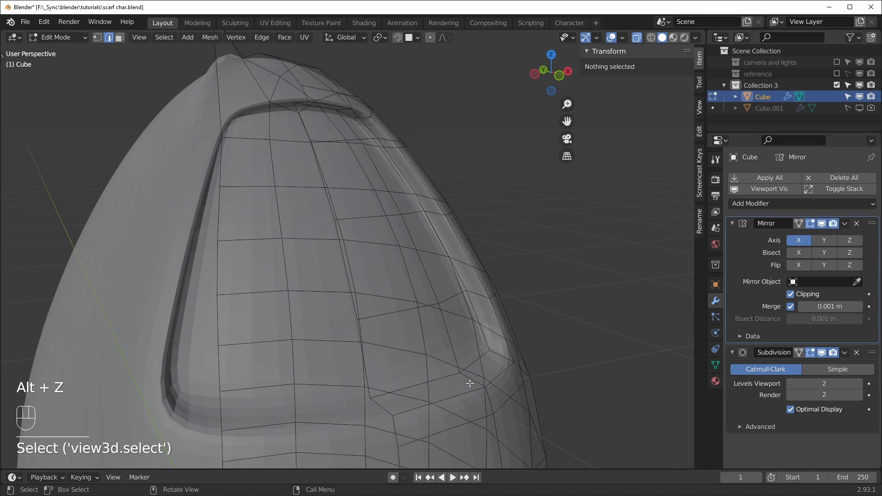
left_click(428, 381, "alt")
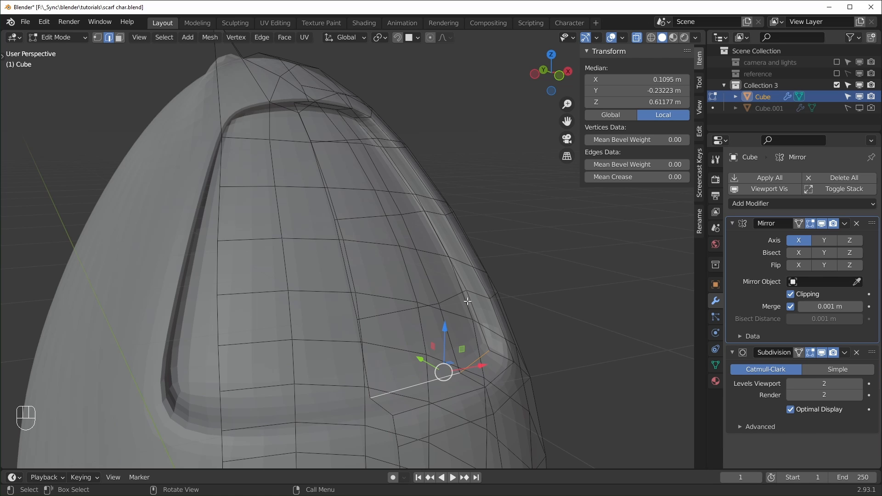
middle_click_drag(475, 271, 458, 281)
key("alt")
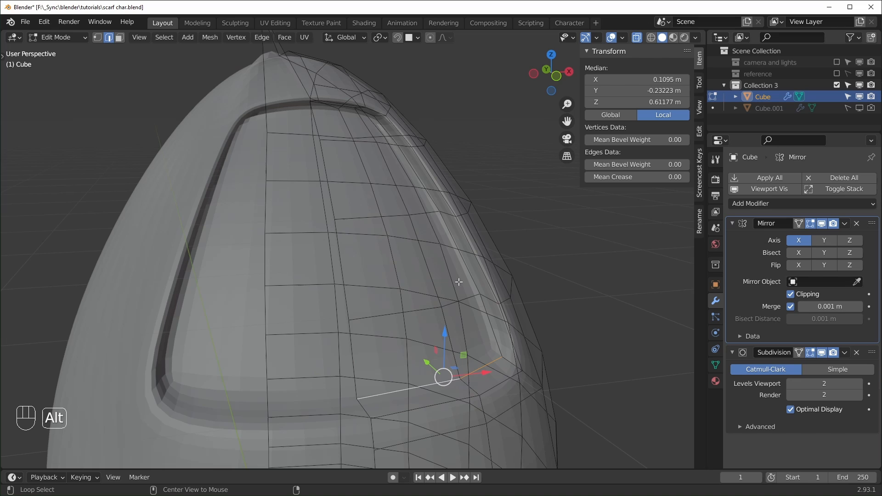
left_click(483, 307, "alt+shift")
middle_click_drag(483, 307, 414, 298)
left_click(406, 160, "alt+shift")
key("alt+z")
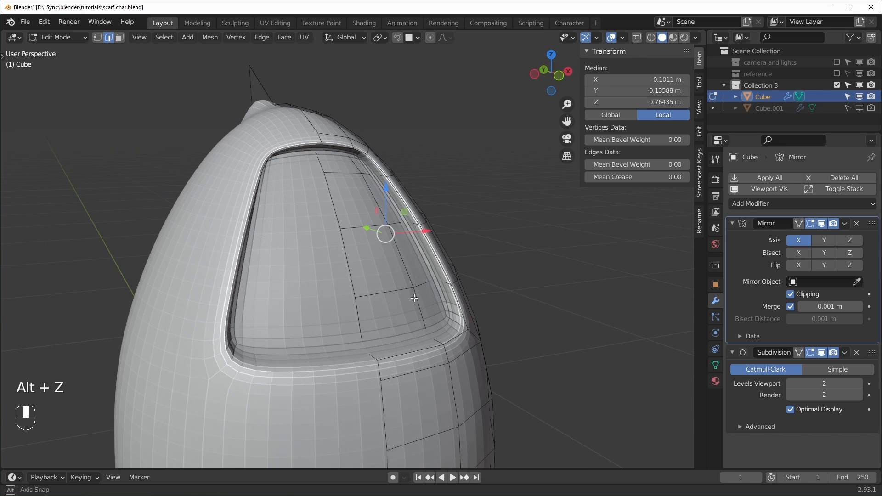
left_click(616, 177)
type("1")
key("Return")
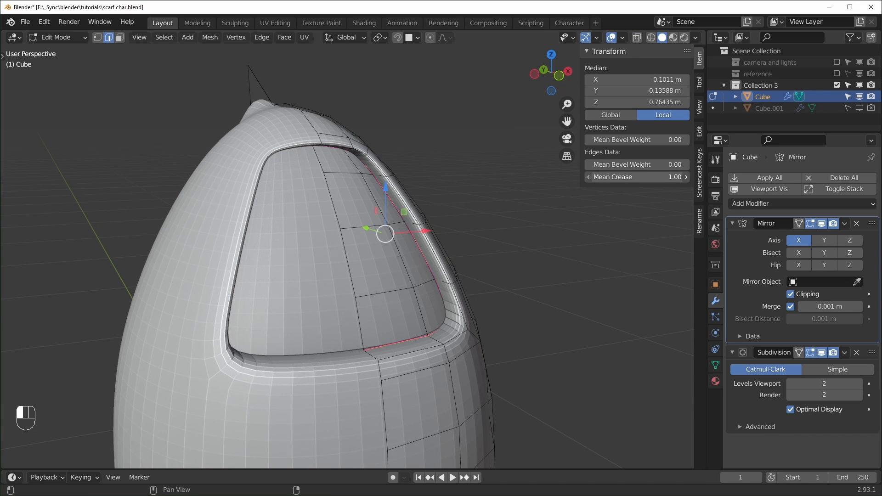
middle_click_drag(400, 322, 408, 336)
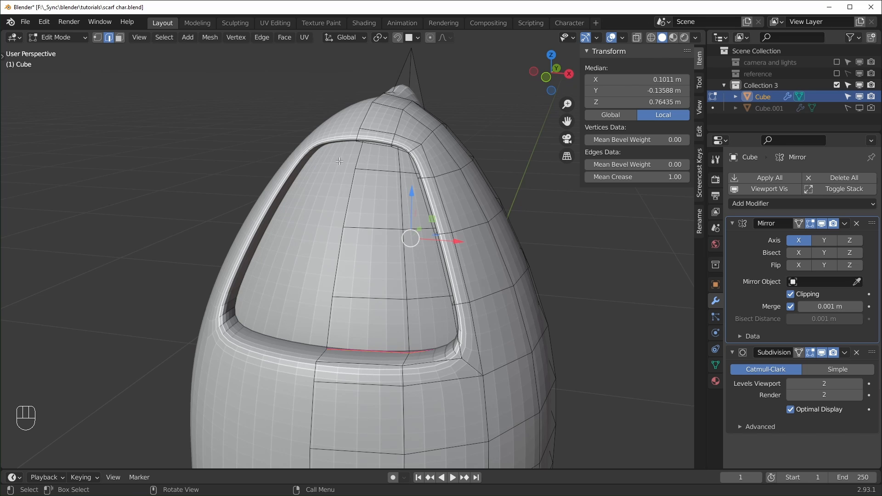
middle_click_drag(339, 161, 403, 346)
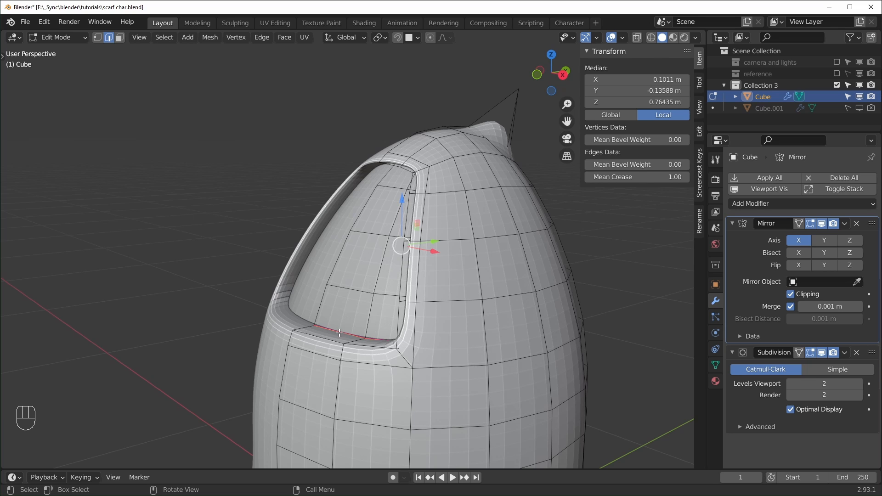
key("3")
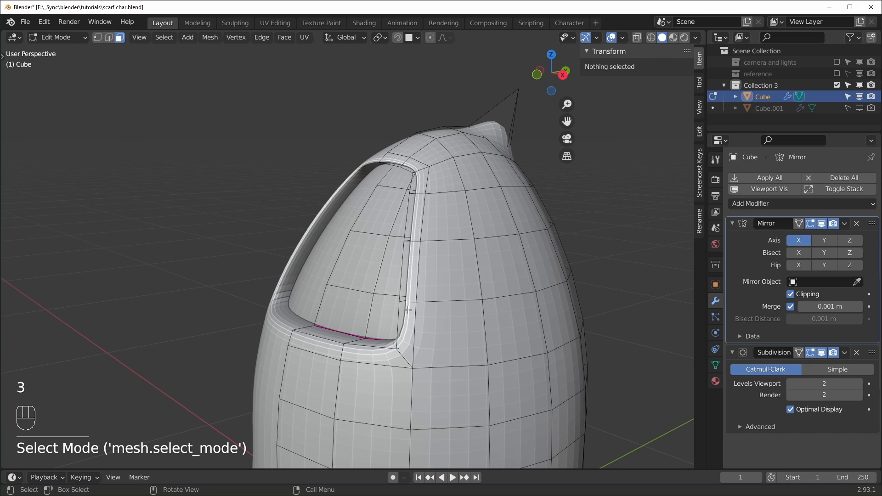
left_click(370, 265)
middle_click_drag(363, 262, 401, 259)
left_click_drag(401, 259, 388, 260)
middle_click_drag(389, 260, 403, 317)
Return to Object Mode and make the reference collection visible again to compare the hood opening with it
key("Tab")
scroll(403, 317, "down", 5)
key("Tab")
key("Tab")
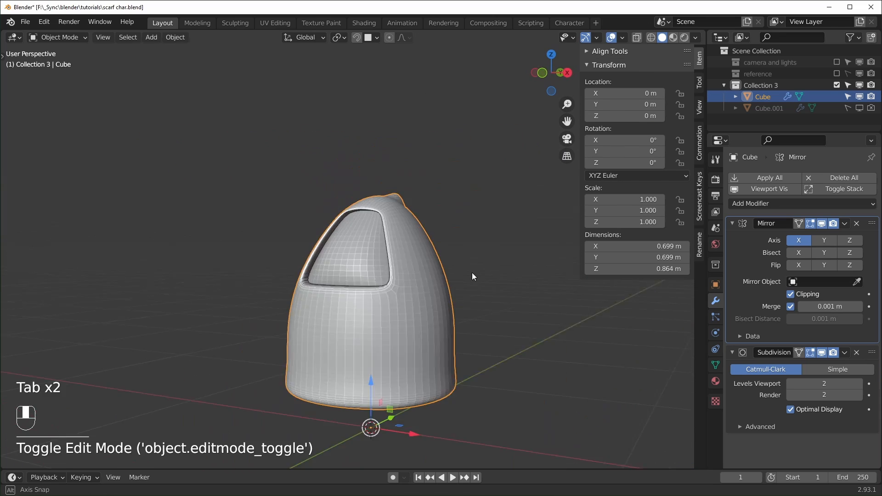
left_click(835, 74)
scroll(446, 313, "up", 5)
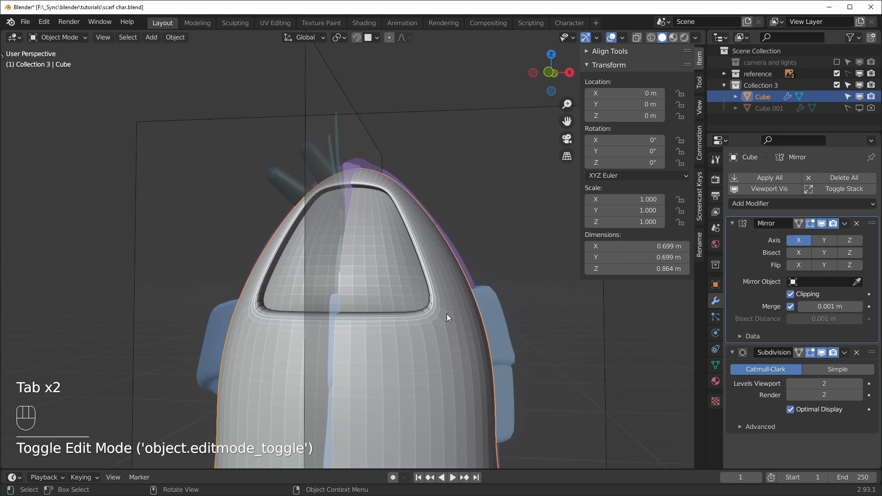
Make the reference collection selectable and select the front reference image behind the body
middle_click_drag(447, 313, 448, 311)
scroll(447, 311, "down", 3)
left_click(450, 269)
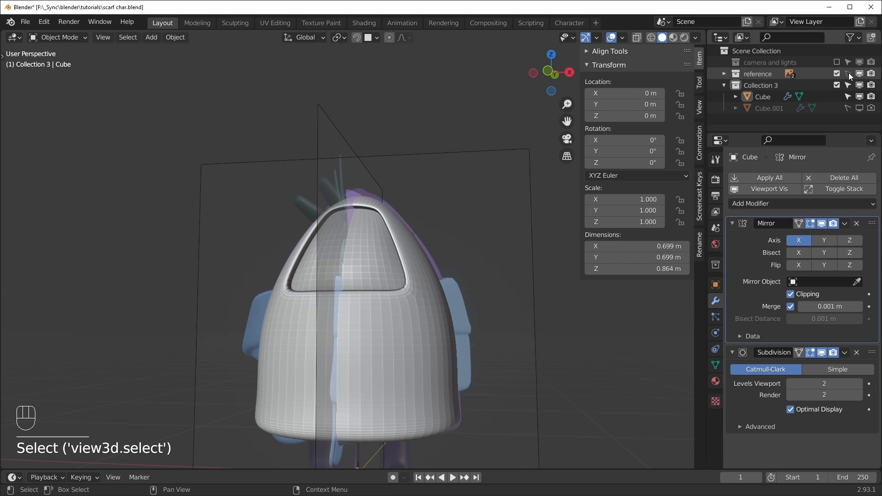
left_click(484, 222)
middle_click_drag(484, 222, 441, 220)
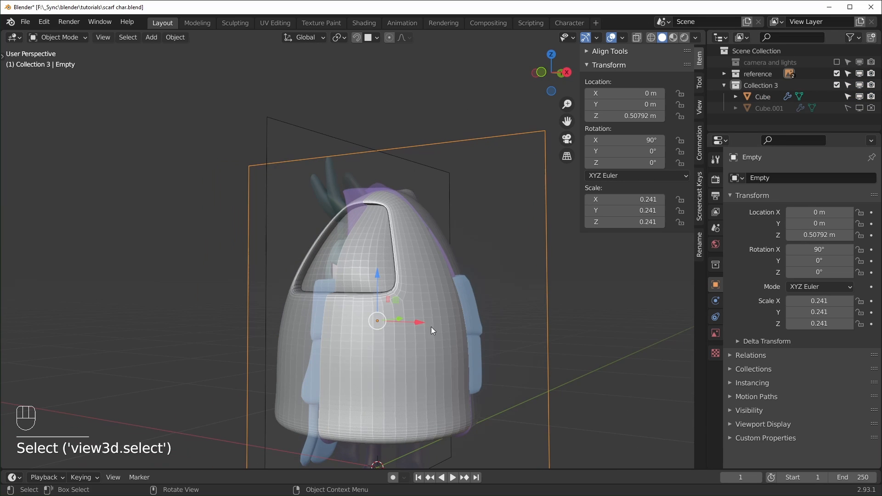
Set the front reference image's depth to Front and its opacity to 0.289, and view the model from the front
left_click(717, 335)
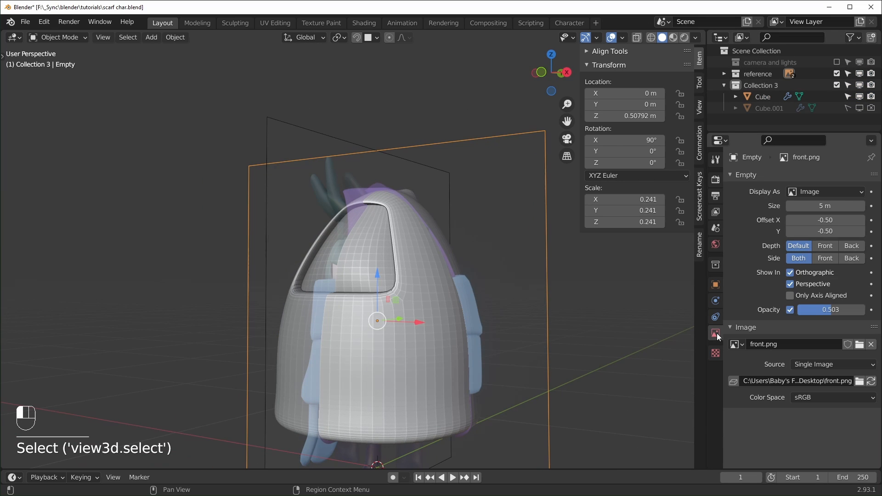
left_click(829, 247)
mouse_move(572, 317)
middle_mouse_down()
mouse_move(518, 328)
mouse_move(670, 318)
middle_mouse_up()
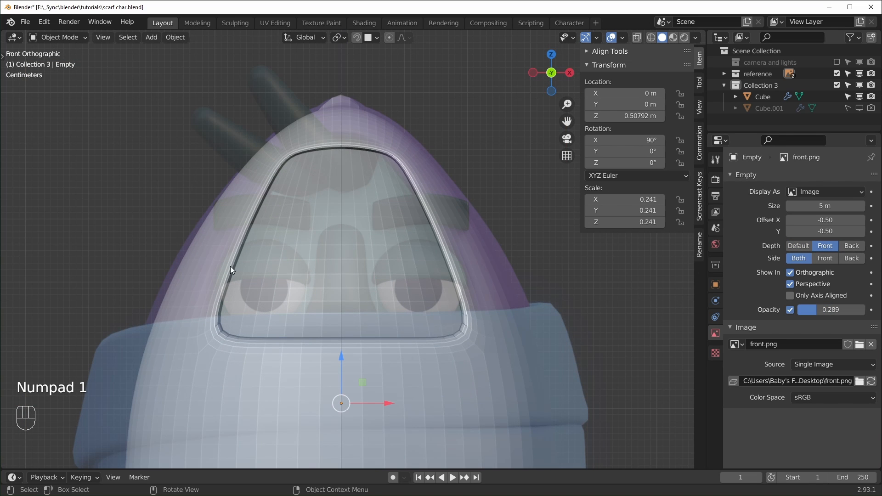
scroll(384, 265, "down", 3)
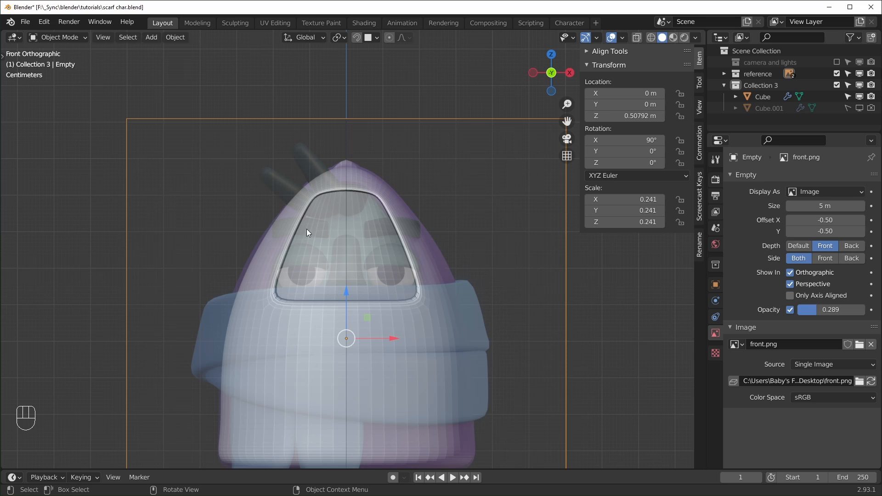
scroll(429, 283, "up", 2)
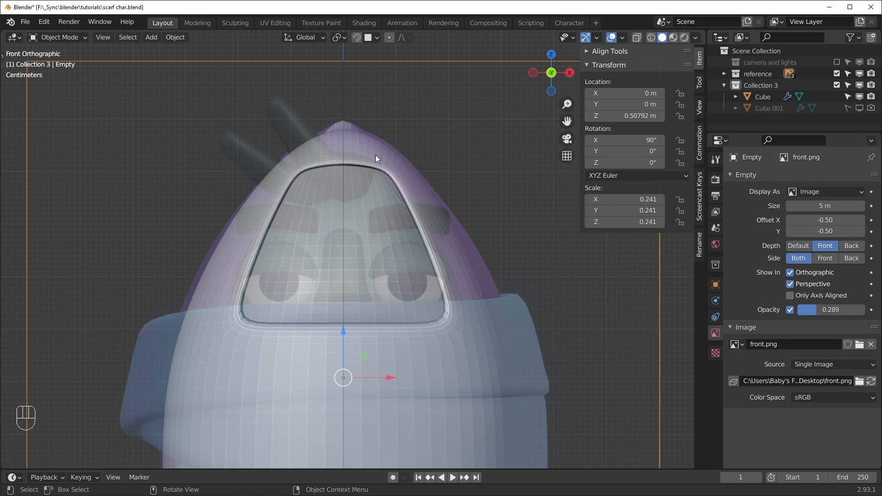
Make the reference collection unselectable again and enter Edit Mode on the Cube body
left_click(848, 74)
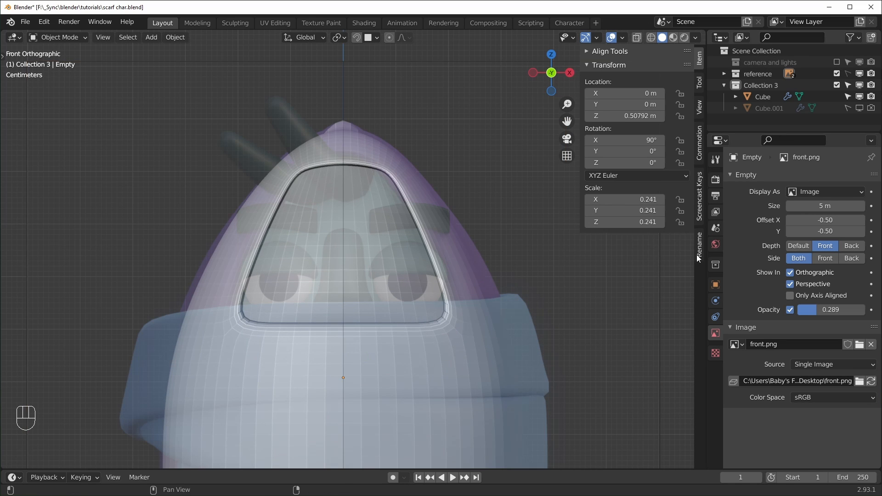
left_click_drag(370, 211, 361, 212)
left_click(361, 215)
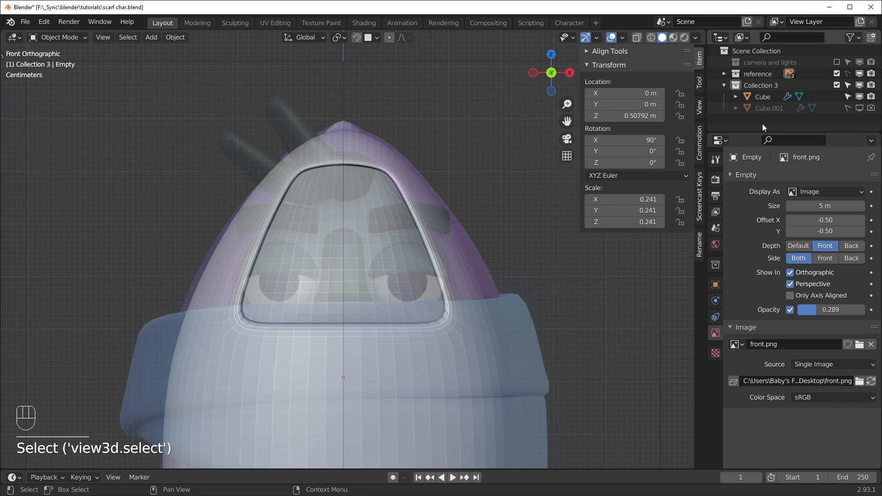
left_click(763, 96)
key("Tab")
scroll(426, 308, "up", 1)
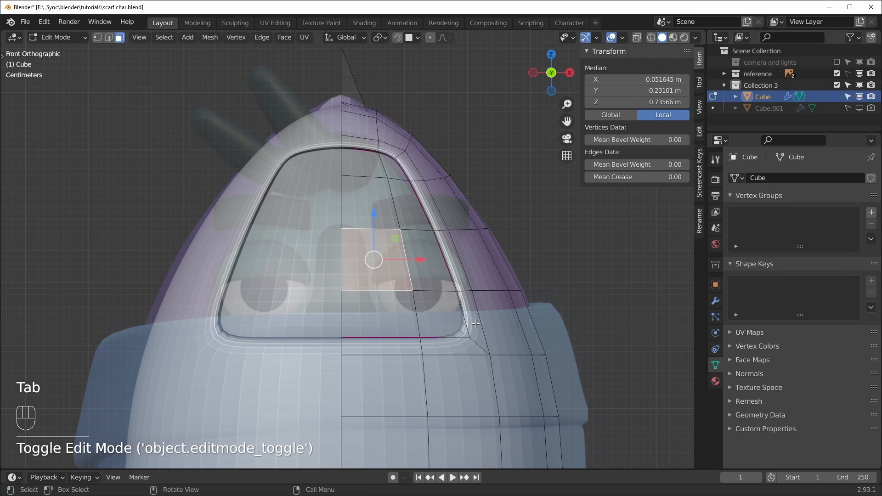
In side view, move the face at the top centre of the opening rim to the reference hood's tip and scale it to about 0.35 along Y
key("KP_3")
middle_click_drag(429, 197, 399, 207, "shift")
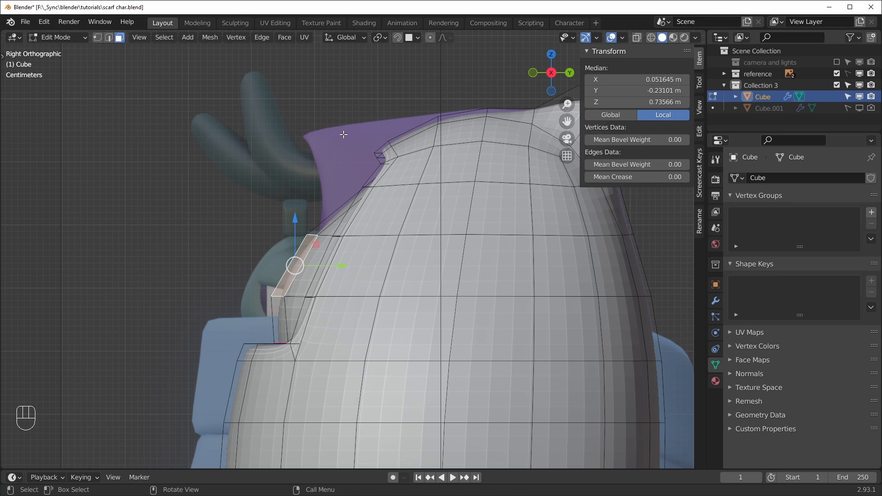
middle_click_drag(376, 157, 385, 173)
left_click(382, 148)
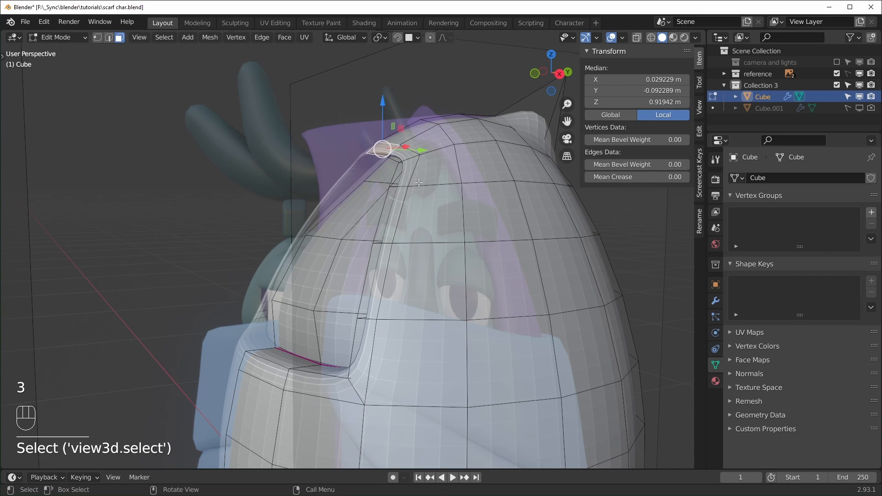
key("KP_3")
left_click_drag(400, 129, 320, 115)
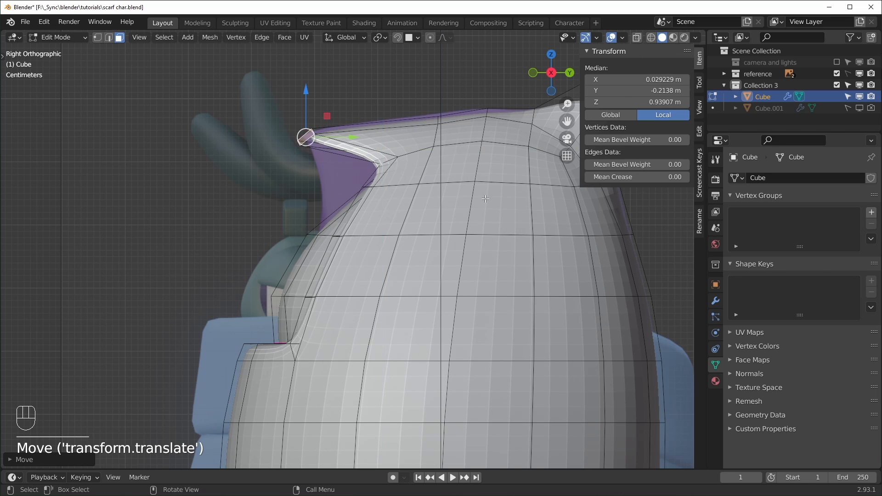
key("s")
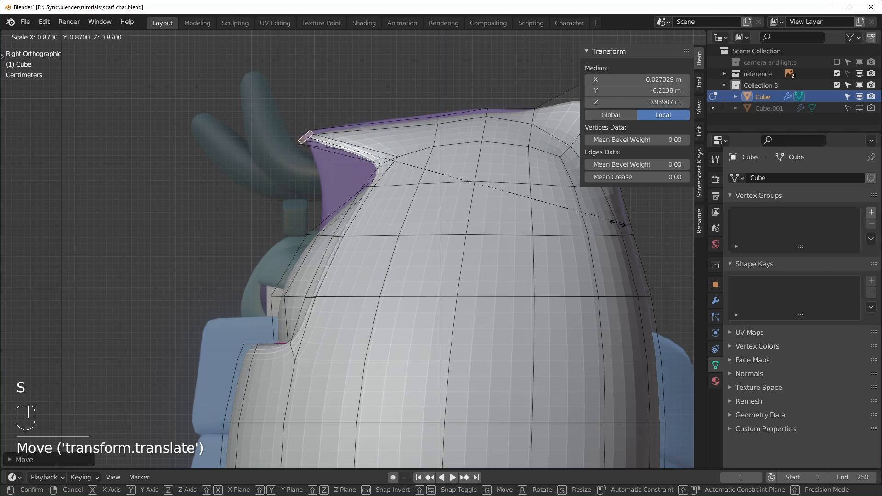
key("y")
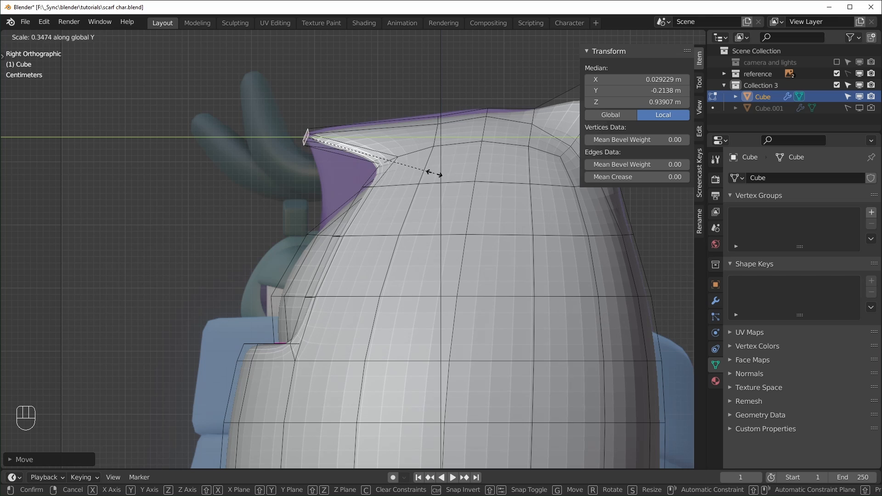
left_click(434, 172)
Reposition individual vertices along the top of the hood in side view to follow the reference profile
key("1")
left_click_drag(448, 129, 449, 130)
left_click_drag(462, 99, 437, 102)
left_click_drag(528, 144, 523, 143)
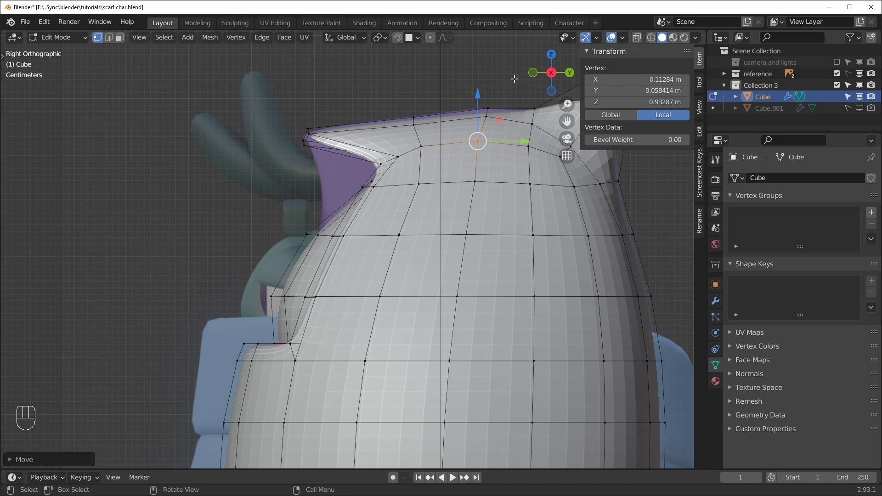
left_click_drag(514, 80, 513, 109)
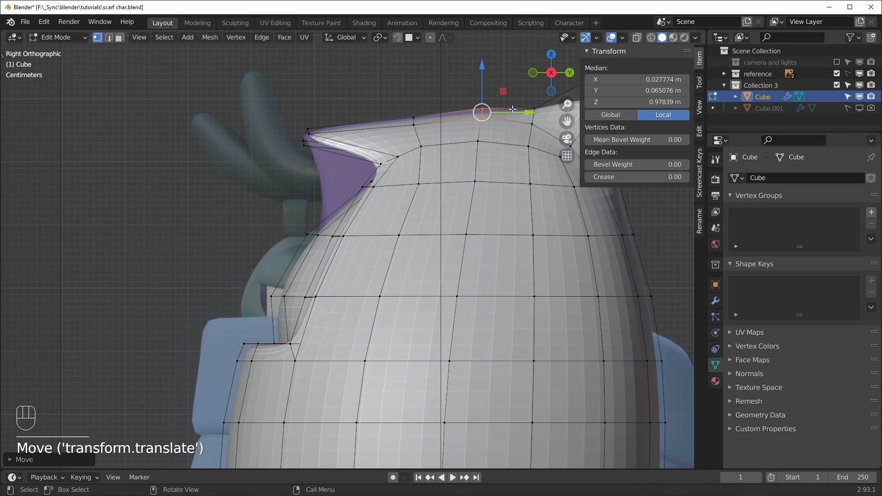
left_click(463, 87)
left_click_drag(445, 80, 524, 109)
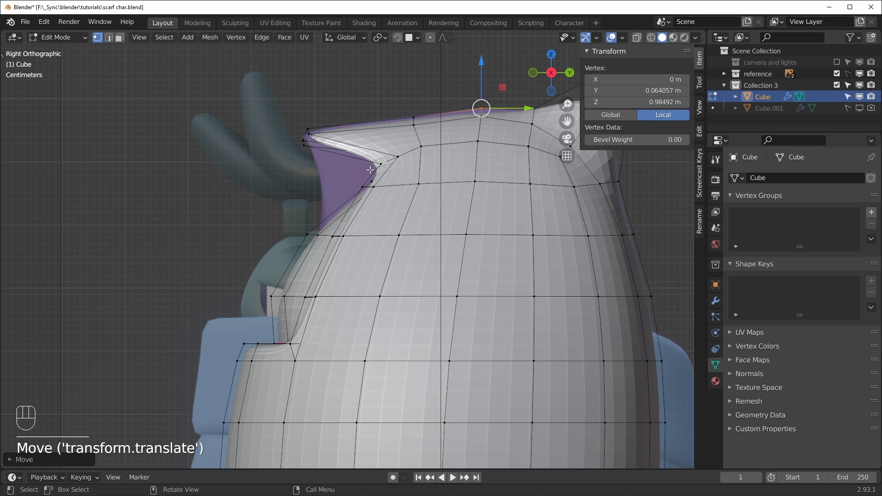
Move the vertices of the upper side rim forward in side view to match the reference hood's front edge
left_click(397, 157)
left_click_drag(397, 157, 362, 170)
left_click(373, 187)
key("KP_3")
left_click_drag(295, 114, 358, 207)
left_click_drag(363, 160, 355, 161)
left_click_drag(298, 163, 363, 185)
left_click(307, 234)
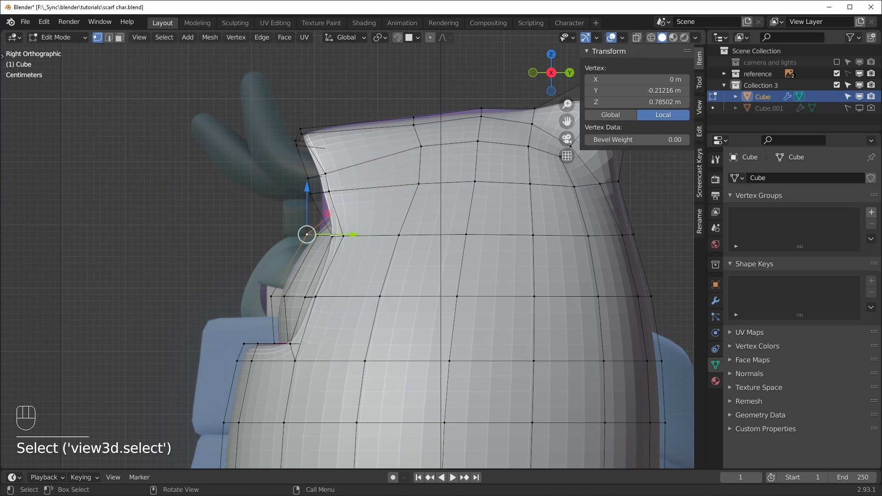
Move the edges on the side of the opening rim slightly forward along Y in side view
key("2")
left_click(336, 236)
left_click_drag(380, 235, 364, 234)
left_click(317, 176)
left_click_drag(364, 176, 361, 176)
key("KP_3")
In front view, shift the middle and lower side edges of the opening rim outward along X
middle_click_drag(380, 260, 458, 261)
key("KP_1")
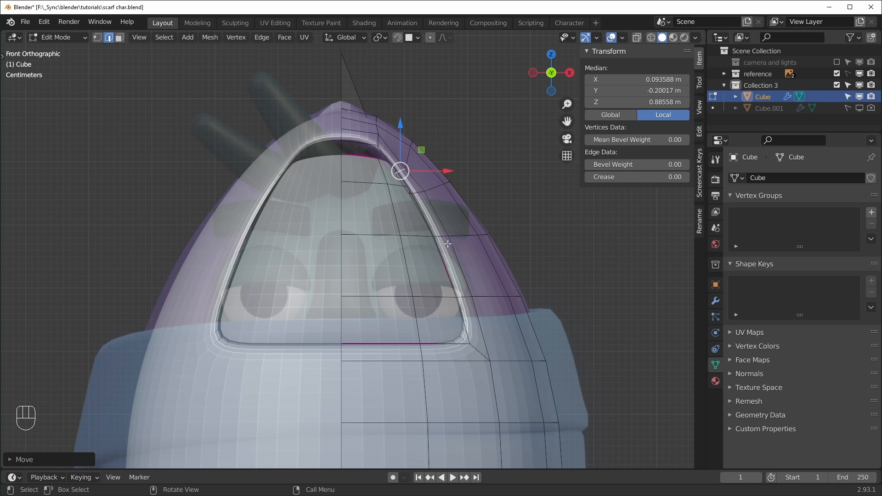
scroll(454, 237, "up", 1)
left_click(486, 165)
middle_click_drag(486, 165, 425, 152)
left_click(417, 149)
left_click(419, 202, "shift")
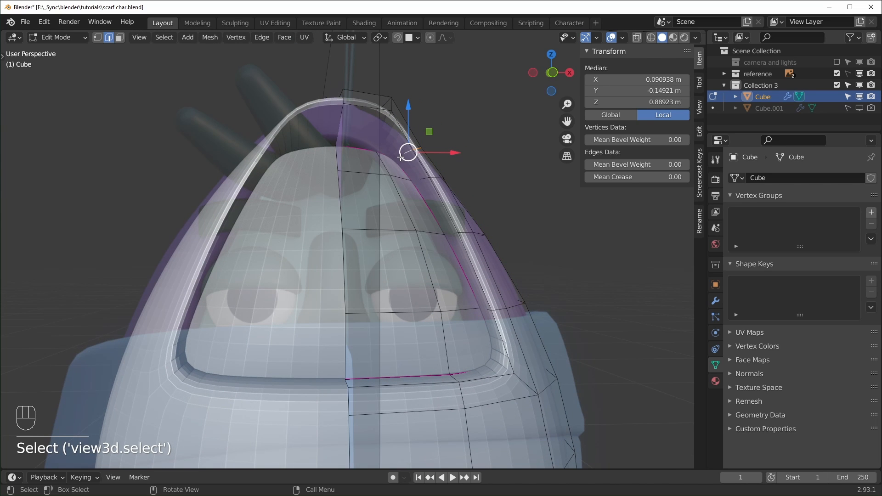
key("KP_1")
left_click(464, 233)
left_click_drag(508, 233, 515, 233)
left_click(497, 306)
left_click_drag(544, 308, 550, 309)
Shift the upper side edges of the rim outward along X and lower the rim's top edge slightly
left_click(469, 234)
key("KP_1")
left_click_drag(515, 234, 521, 233)
left_click(428, 181)
left_click_drag(474, 179, 481, 180)
left_click(410, 155)
left_click_drag(456, 154, 464, 153)
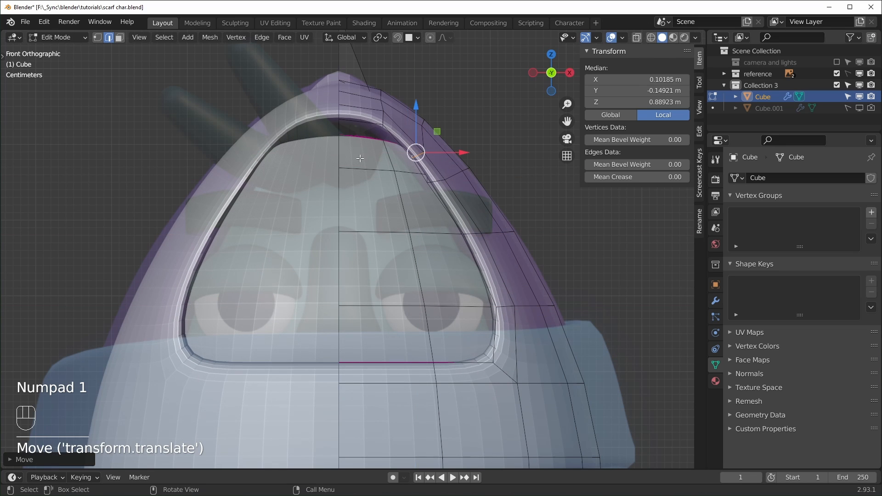
left_click(353, 120)
left_click_drag(360, 79, 360, 101)
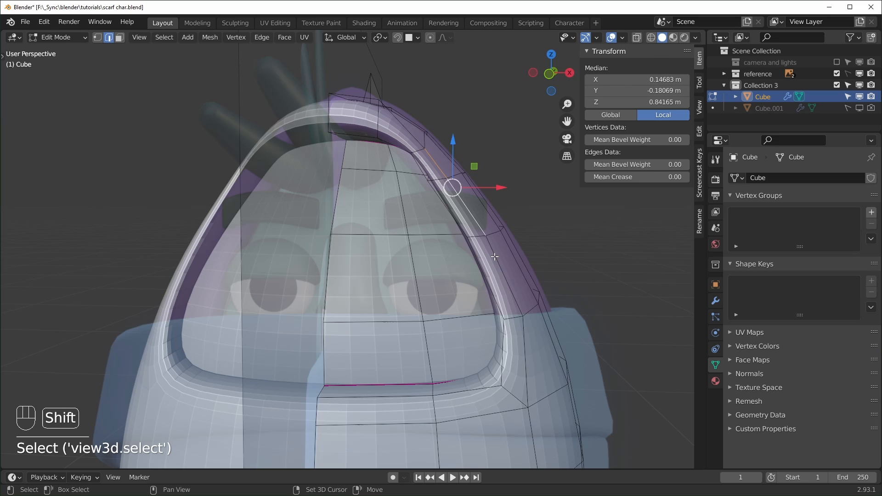
Select the chain of outer rim edges down the side of the opening and move it slightly outward along X
left_click(508, 295, "shift")
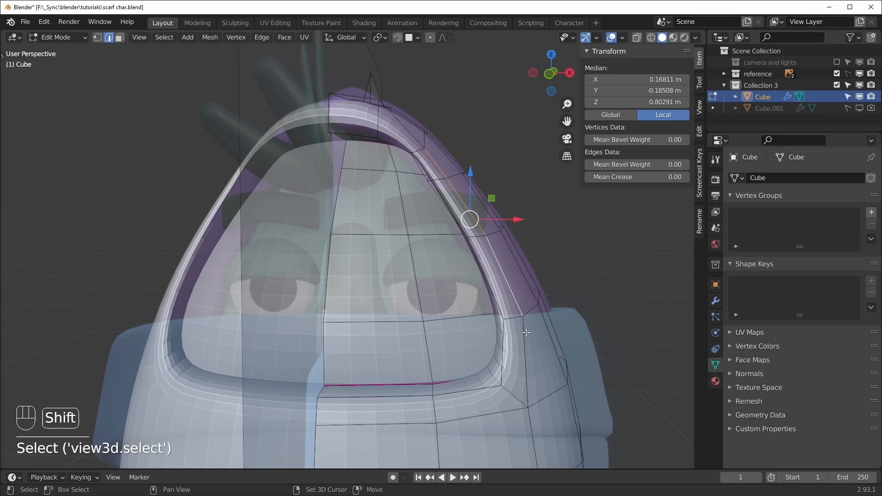
left_click(526, 335, "shift")
middle_click_drag(526, 338, 471, 336)
key("KP_1")
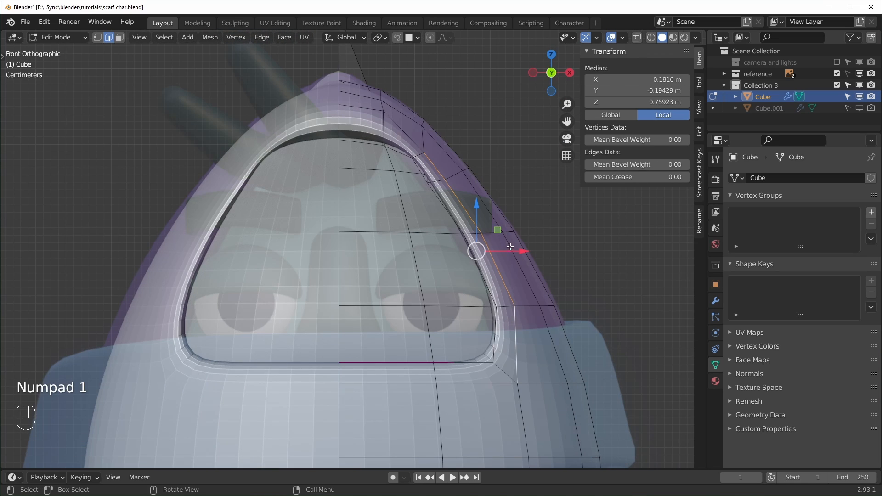
left_click_drag(520, 252, 528, 253)
Reposition the vertices at the rim's upper corner, and temporarily exclude Collection 3 to compare the shape with the reference
key("1")
left_click(452, 180)
left_click_drag(473, 159, 452, 123)
left_click(430, 152)
left_click(836, 85)
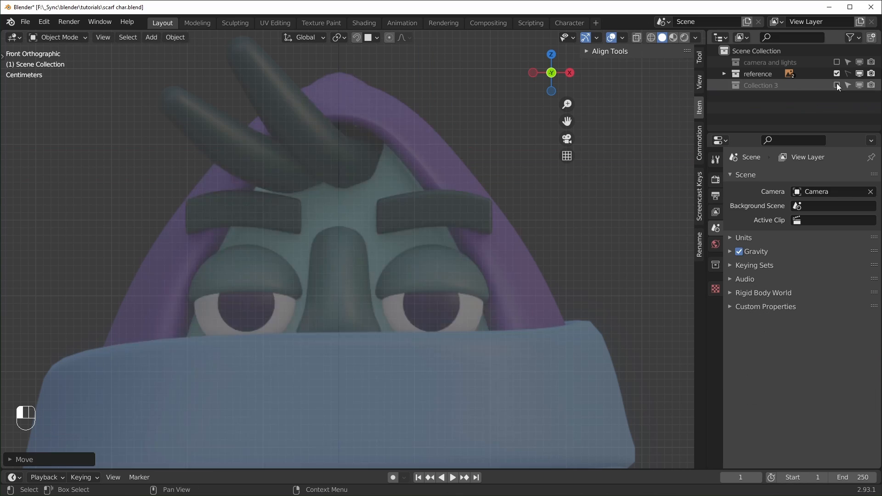
left_click(836, 85)
key("Tab")
Pull the side and upper edges of the opening rim inward along X in front view to round the opening
left_click(520, 305)
middle_click_drag(519, 305, 521, 322)
key("2")
left_click(510, 325)
key("KP_1")
left_click_drag(528, 271, 526, 271)
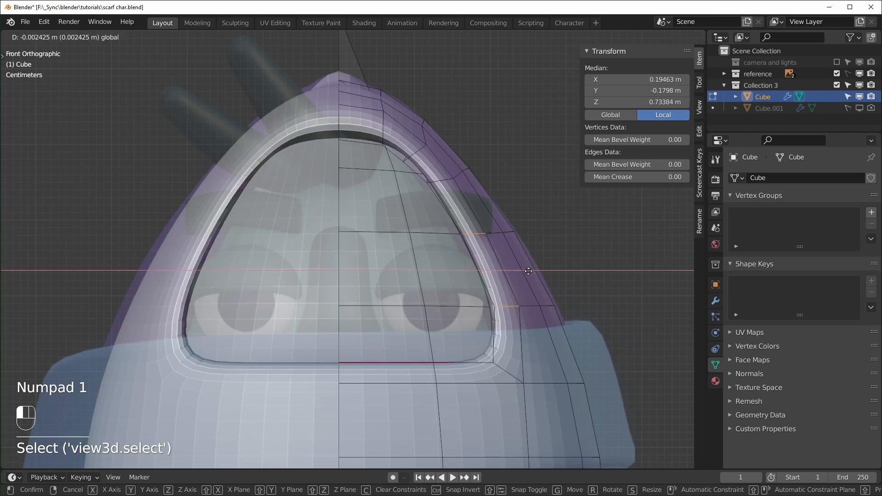
left_click_drag(481, 181, 473, 180)
left_click(415, 153)
left_click_drag(436, 132, 422, 131)
left_click(384, 133)
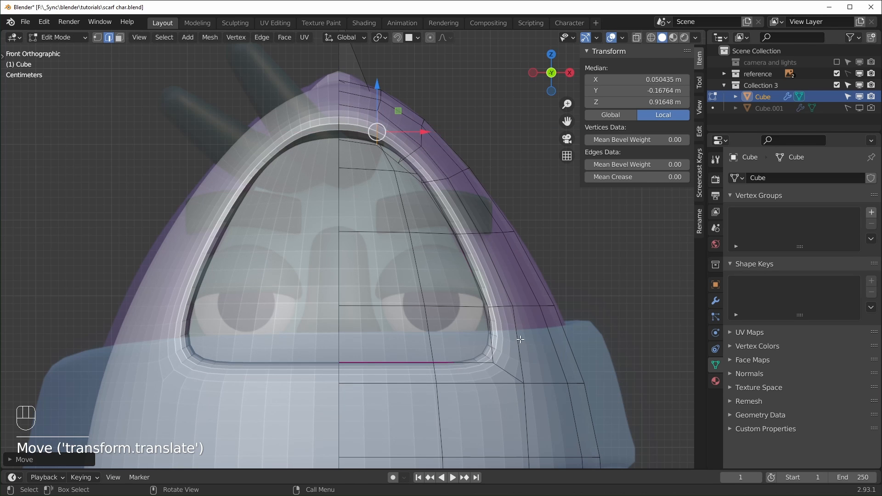
Return to Object Mode, temporarily exclude Collection 3 to check the reference, and save the file
key("Tab")
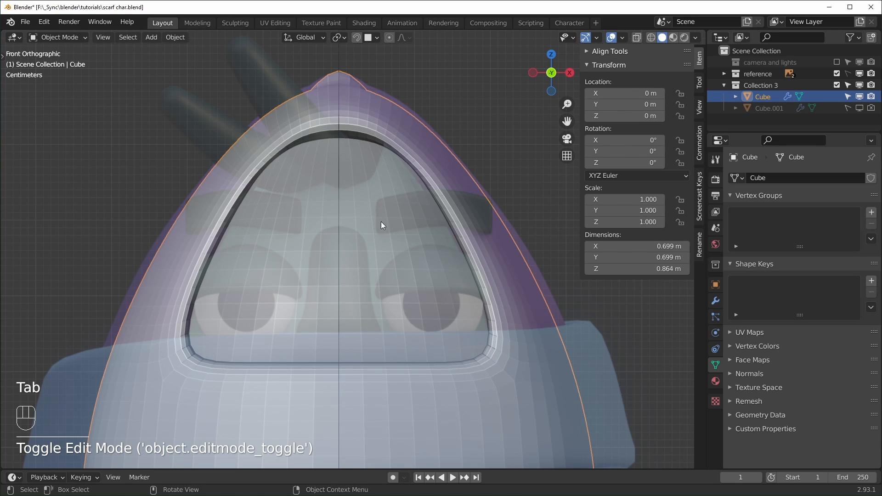
left_click(836, 85)
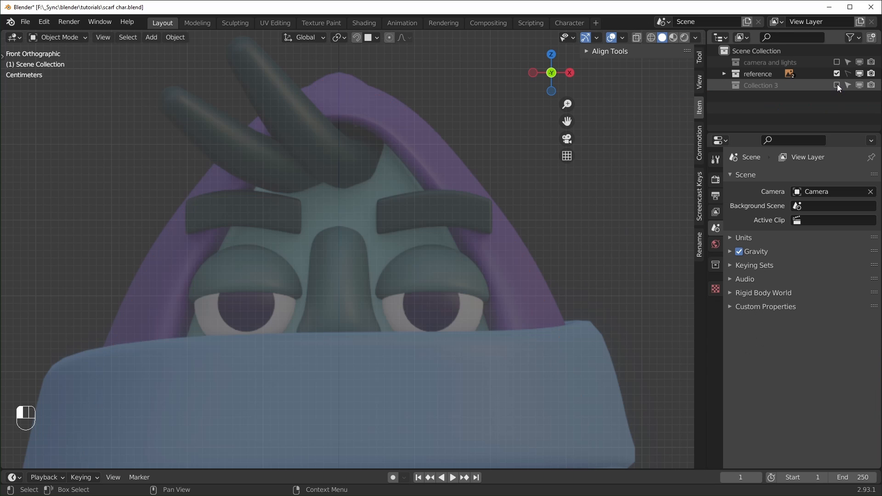
left_click(837, 85)
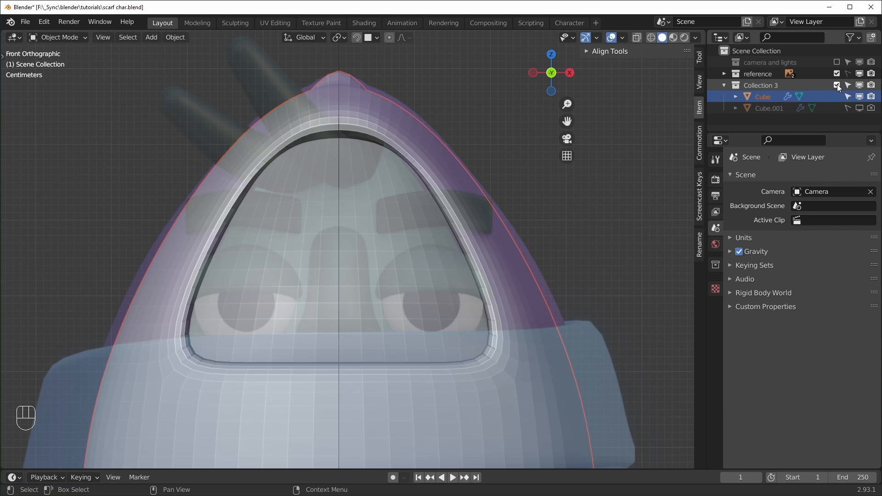
key("ctrl+s")
middle_click_drag(459, 298, 391, 328)
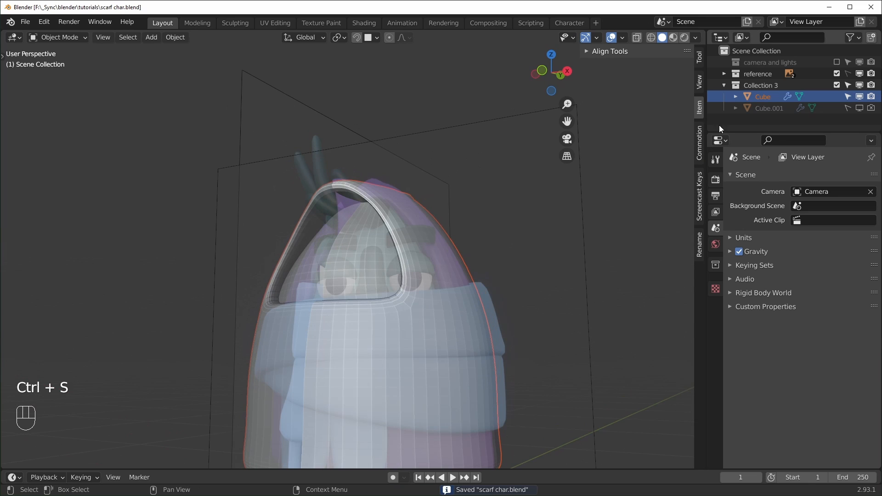
Rename the Cube object to body and save the file
double_click(766, 93)
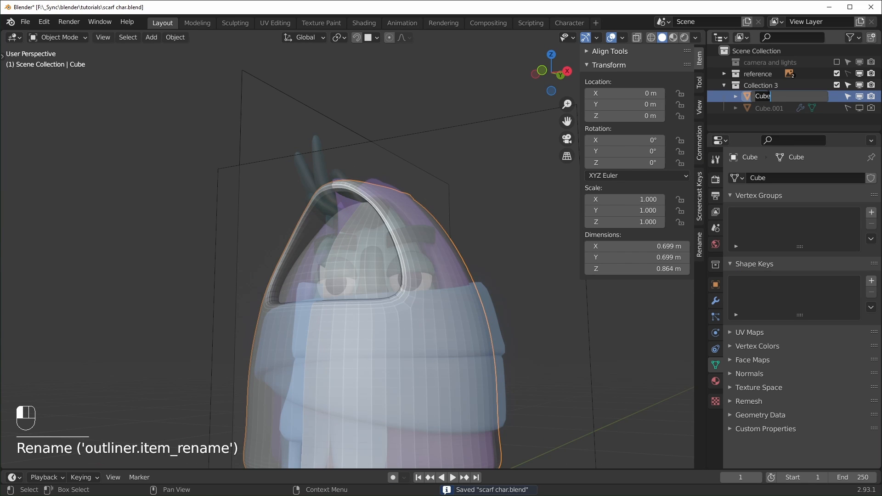
type("body")
key("Return")
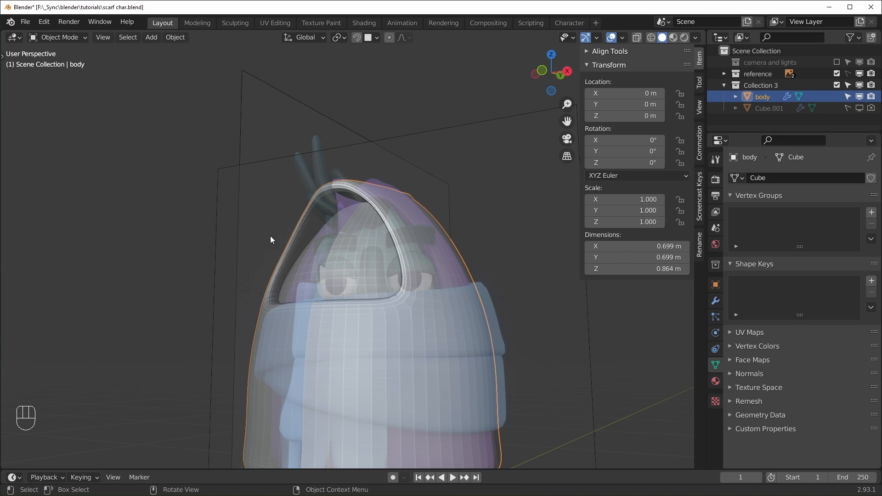
key("ctrl+s")
Select all the faces on the underside of the body in Edit Mode and extrude them slightly inward to recess the base
middle_click_drag(461, 242, 441, 349)
scroll(443, 391, "up", 2)
key("Tab")
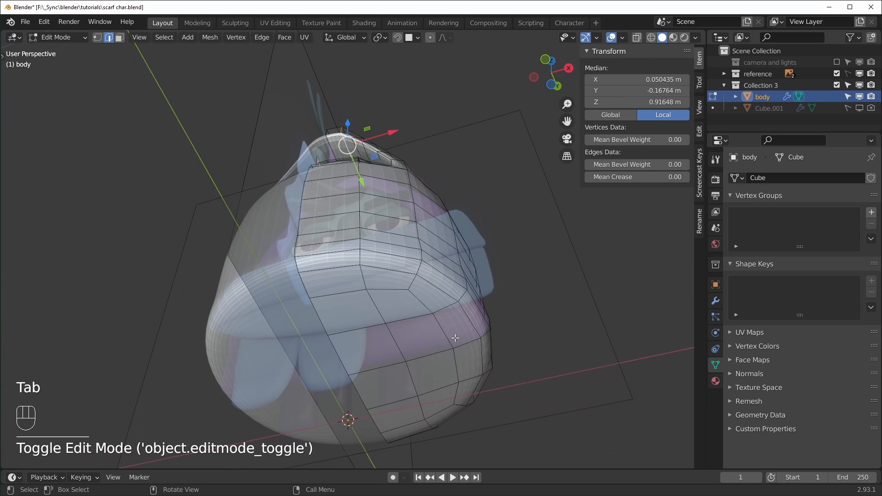
scroll(432, 331, "up", 3)
left_click(412, 298)
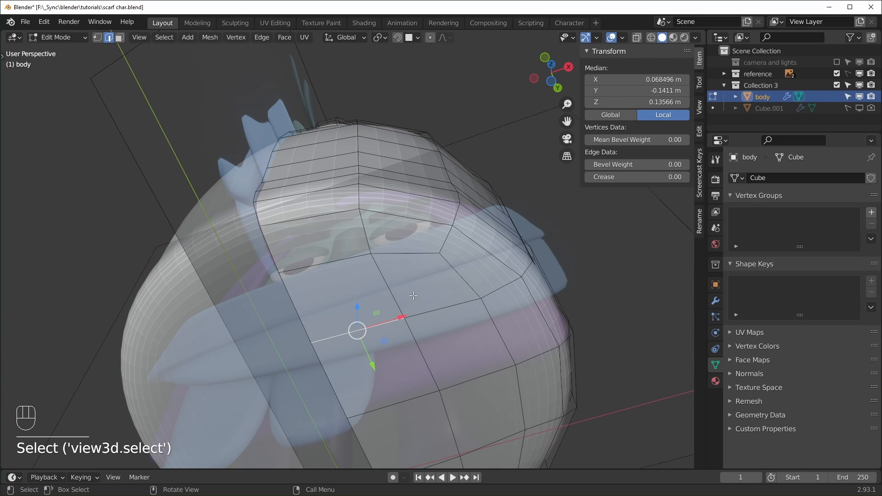
key("3")
left_click(363, 293)
left_click(424, 284, "shift")
scroll(425, 284, "down", 3)
middle_click_drag(426, 286, 434, 236, "shift")
left_click_drag(432, 259, 436, 267, "shift")
left_click(452, 311, "shift")
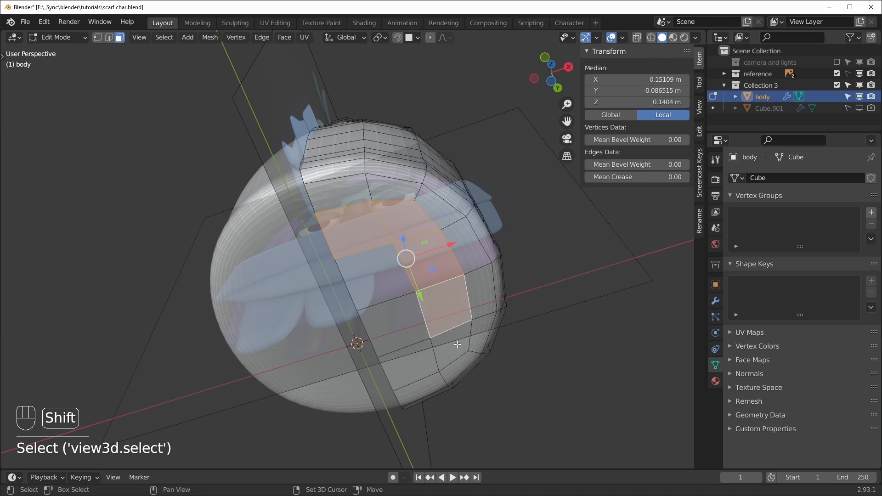
left_click(456, 346, "shift")
left_click(415, 363, "shift")
left_click(394, 319, "shift")
left_click(380, 279, "shift")
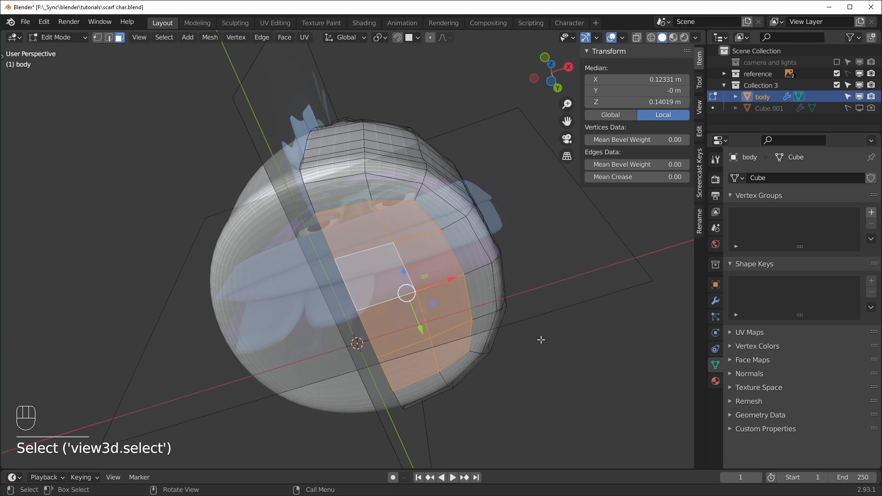
middle_click_drag(540, 340, 529, 379)
key("e")
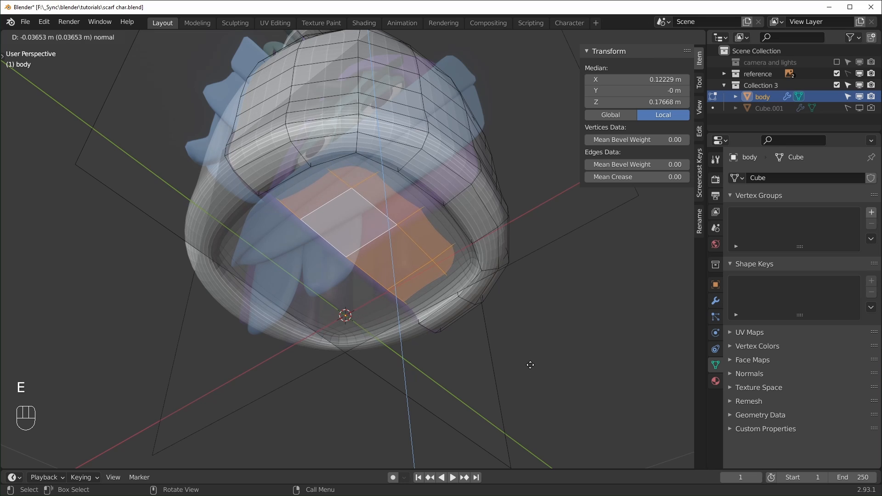
left_click(531, 368)
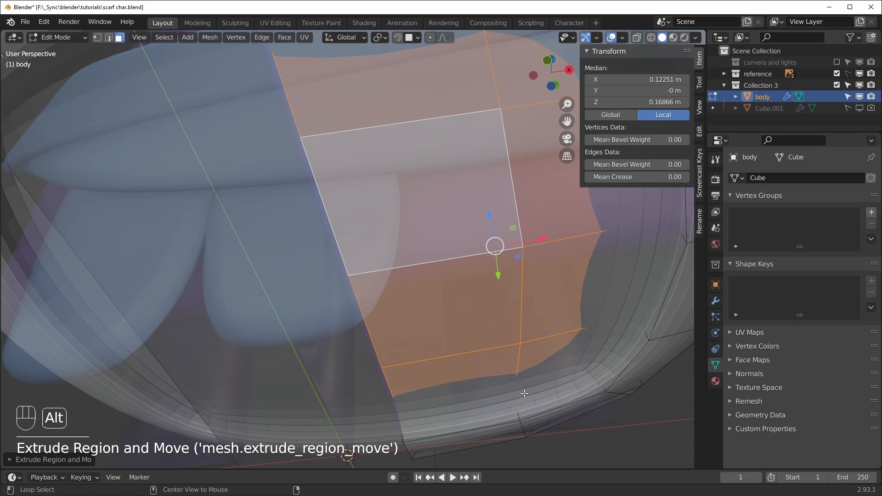
Select the edge loop around the inner border of the recessed base and set its mean crease to 1.00
key("alt+z")
middle_click_drag(524, 367, 527, 344)
key("2")
middle_click_drag(531, 380, 495, 352)
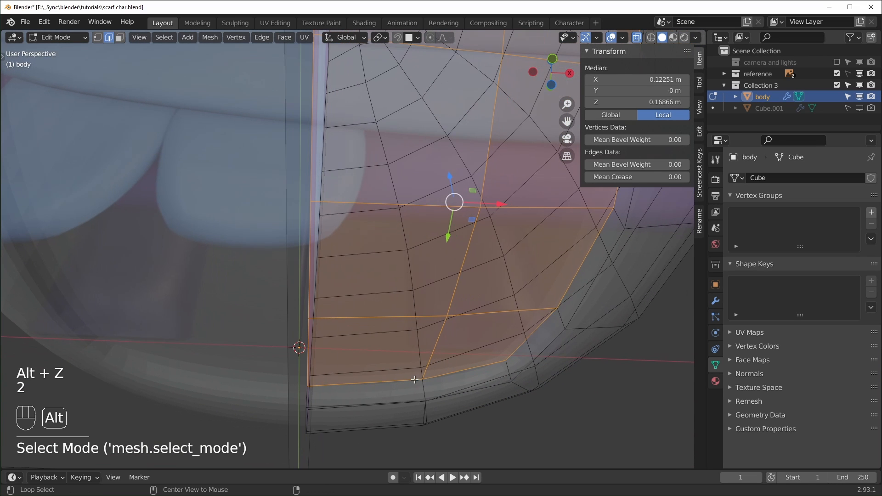
left_click(416, 380, "alt")
left_click(461, 371, "alt+shift")
left_click(467, 370, "alt")
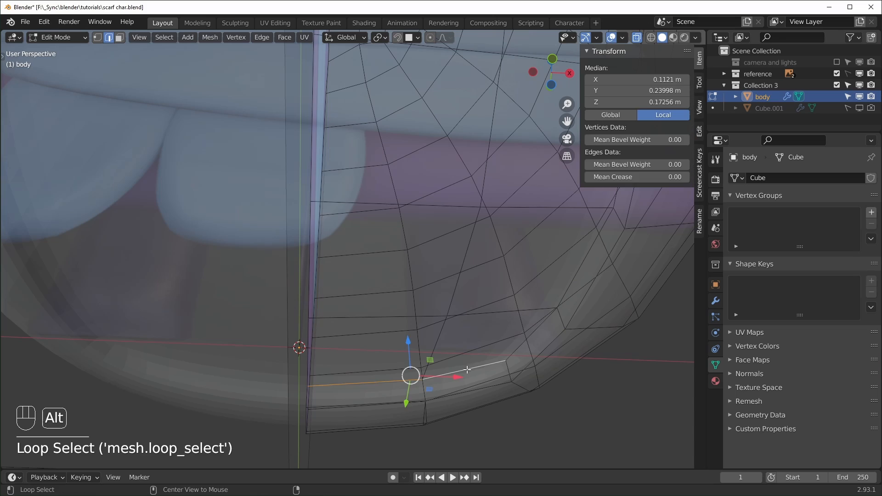
left_click(533, 339, "alt+shift")
middle_click_drag(540, 337, 342, 231)
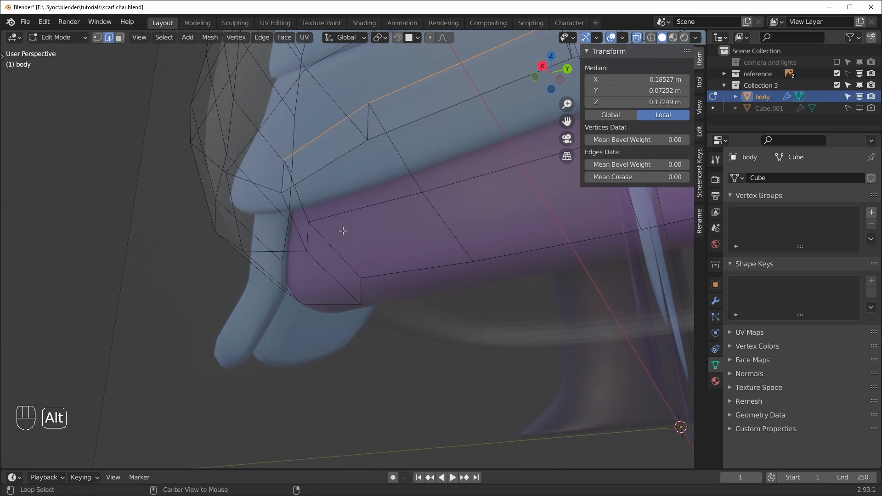
left_click(337, 250, "alt+shift")
middle_click_drag(344, 289, 598, 210)
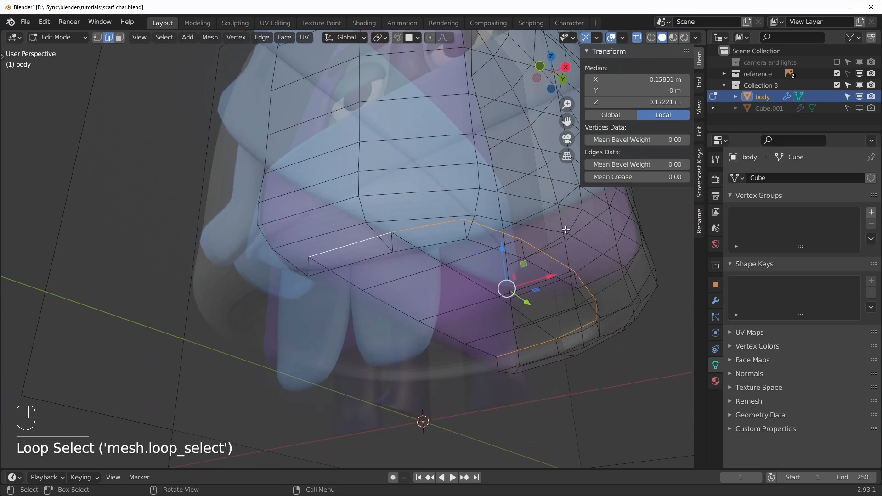
key("alt+z")
left_click_drag(650, 173, 675, 172)
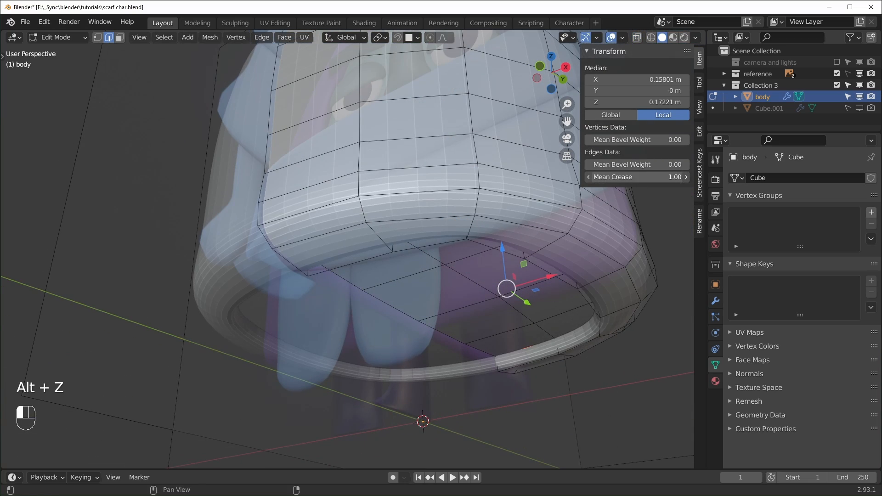
Inspect the creased base without the references, and include Collection 3 again to compare the body with the front reference
middle_click_drag(405, 384, 375, 226)
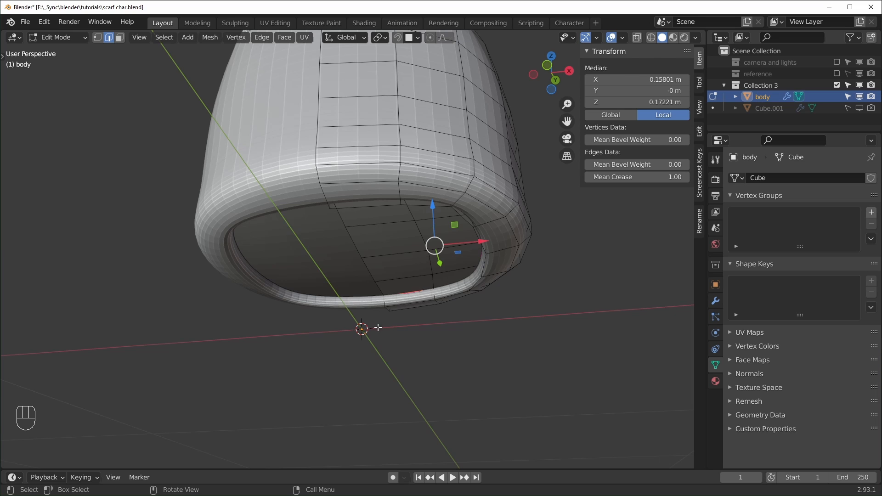
middle_click_drag(449, 257, 395, 275)
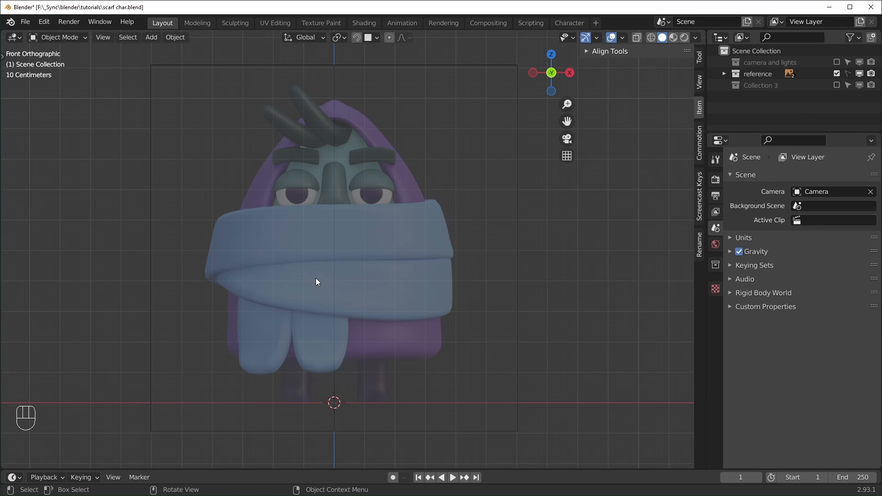
left_click(837, 85)
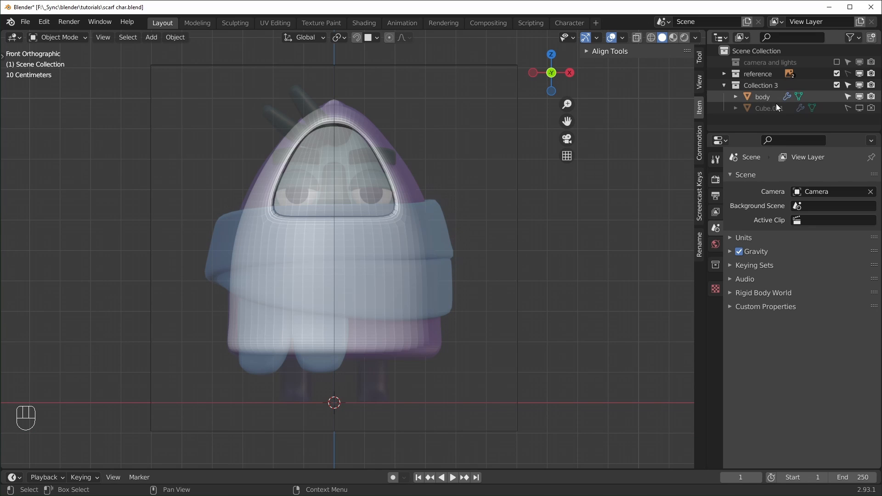
left_click(776, 109)
Add a cube mesh at the origin as the base for the scarf
middle_click_drag(451, 288, 563, 306)
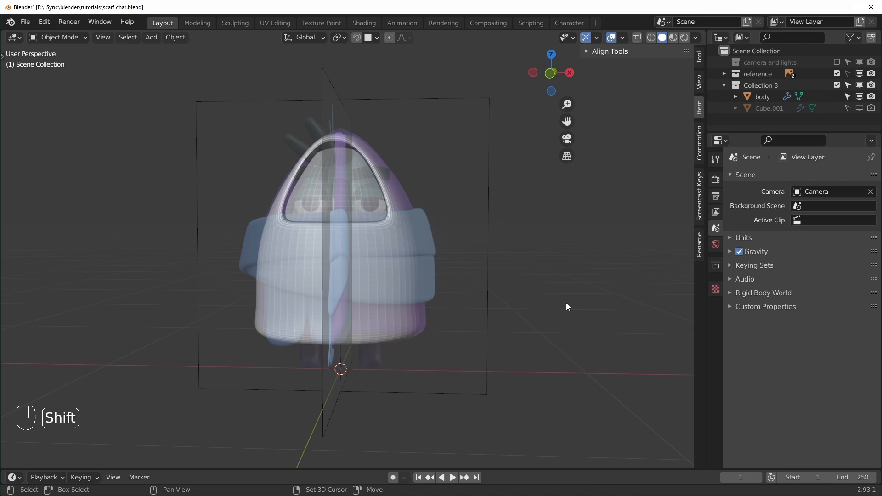
key("shift+a")
mouse_move(566, 264)
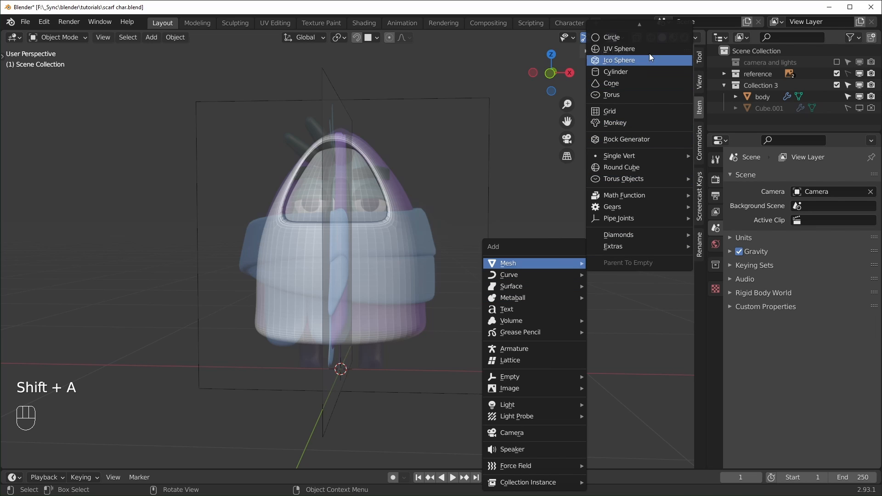
mouse_move(642, 6)
left_click(620, 42)
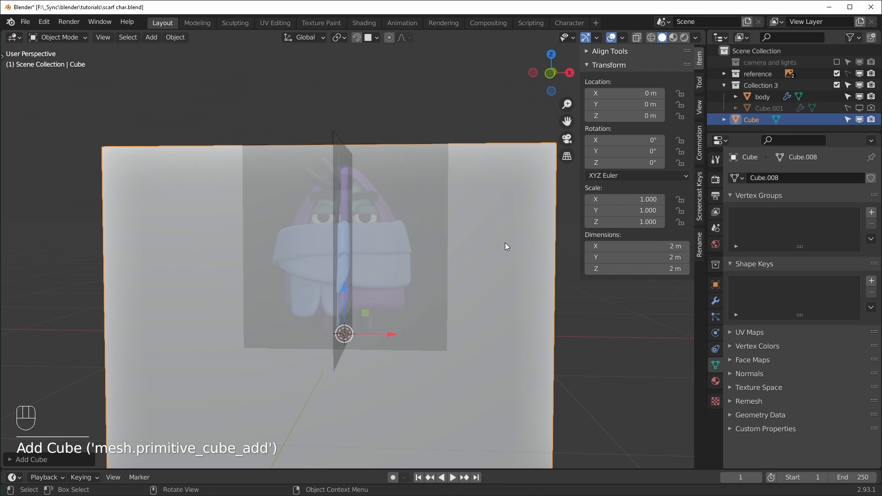
Delete the new cube's top and bottom faces in Edit Mode, leaving an open four-sided ring
middle_click_drag(472, 300, 440, 337)
key("Tab")
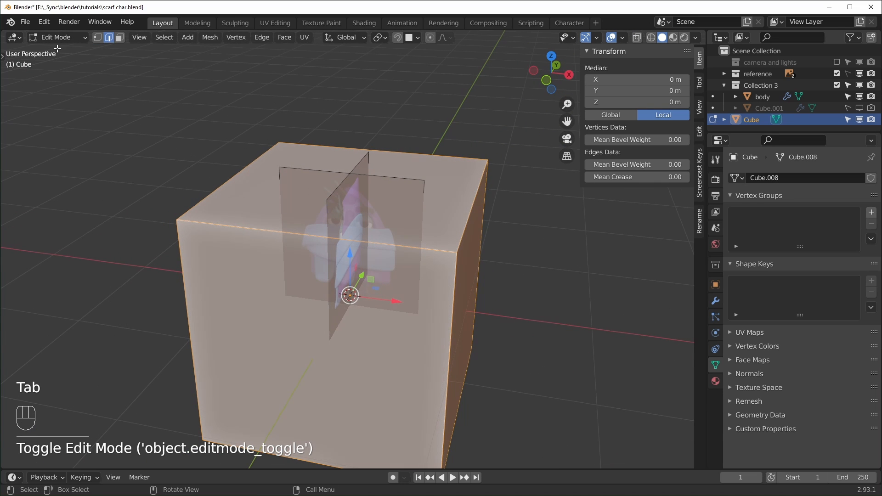
left_click(120, 37)
left_click(332, 191)
middle_click_drag(436, 257, 422, 150)
middle_click_drag(371, 350, 497, 408)
key("x")
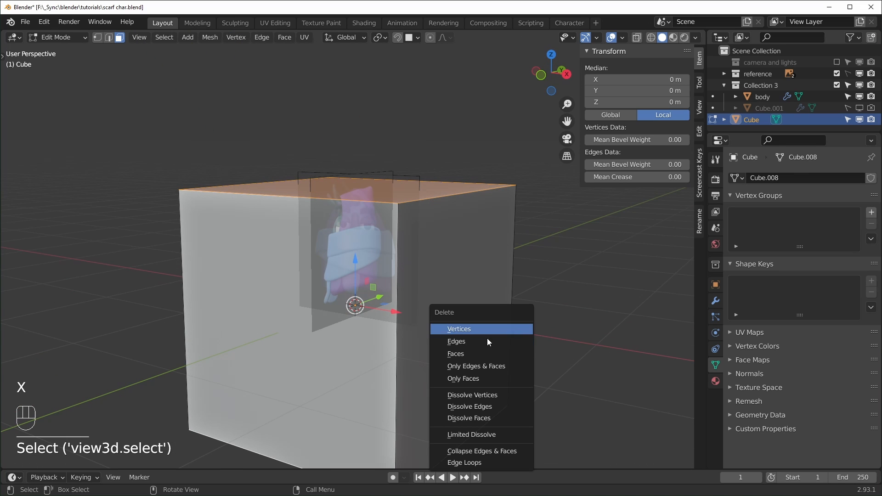
left_click(471, 356)
middle_click_drag(472, 357, 292, 220)
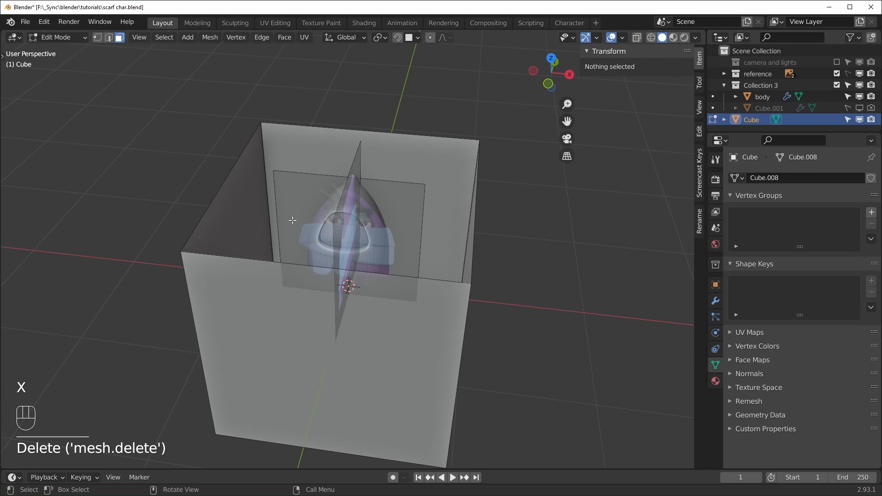
Flatten the whole open cube along Z in front view and raise it to about 0.52 m at scarf level
middle_click_drag(349, 397, 358, 372)
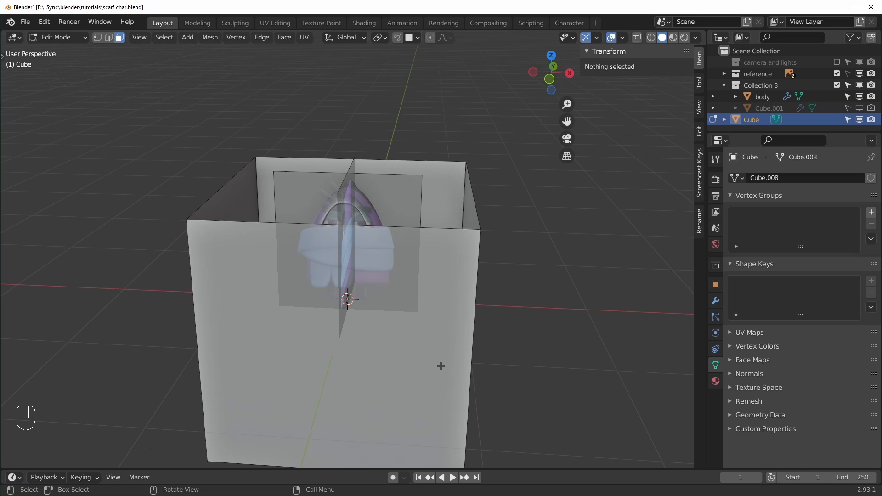
key("KP_1")
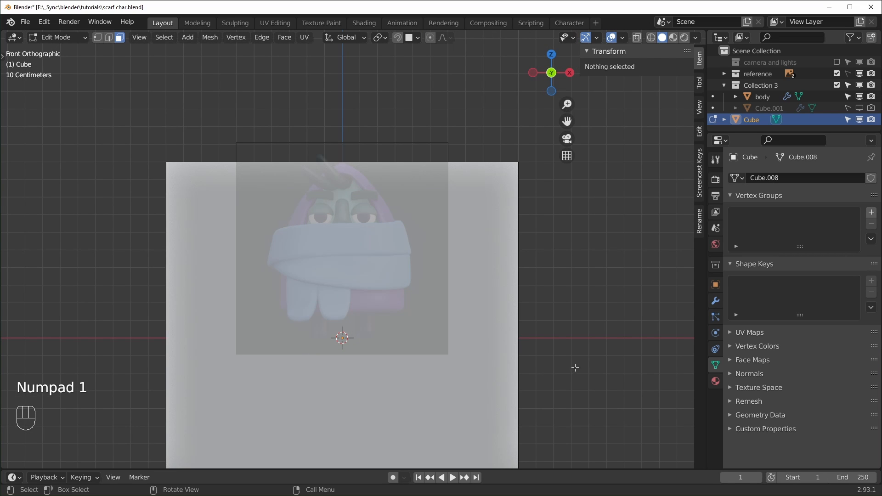
key("a")
key("s")
key("z")
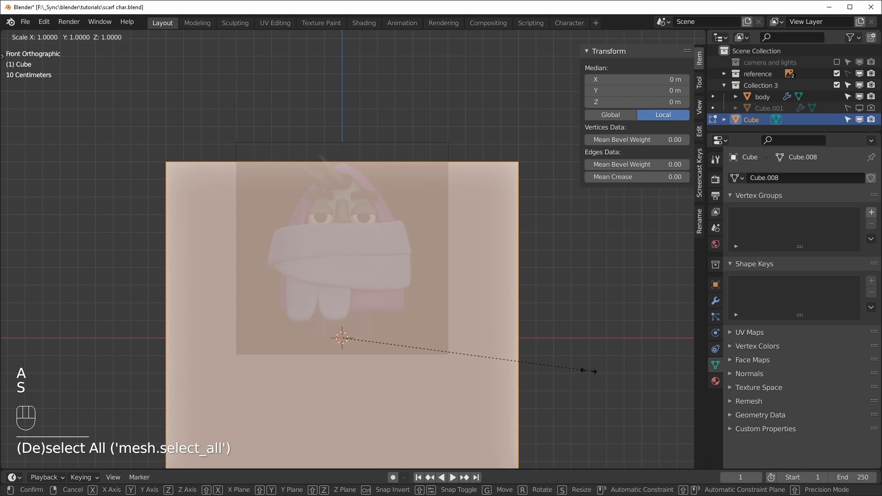
left_click(385, 345)
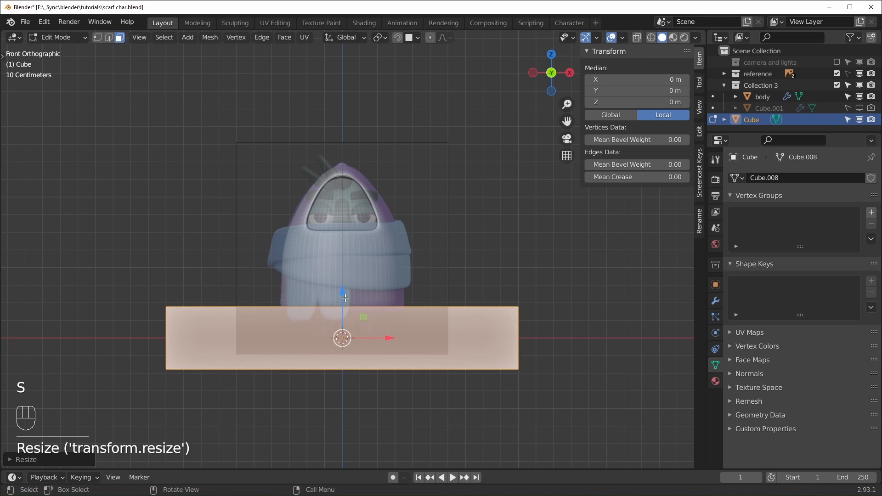
key("g")
key("z")
left_click(394, 212)
Refine the ring's Z scale and position to cover the scarf's upper band, about 0.22 m tall and centred near Z 0.54 m
key("s")
key("z")
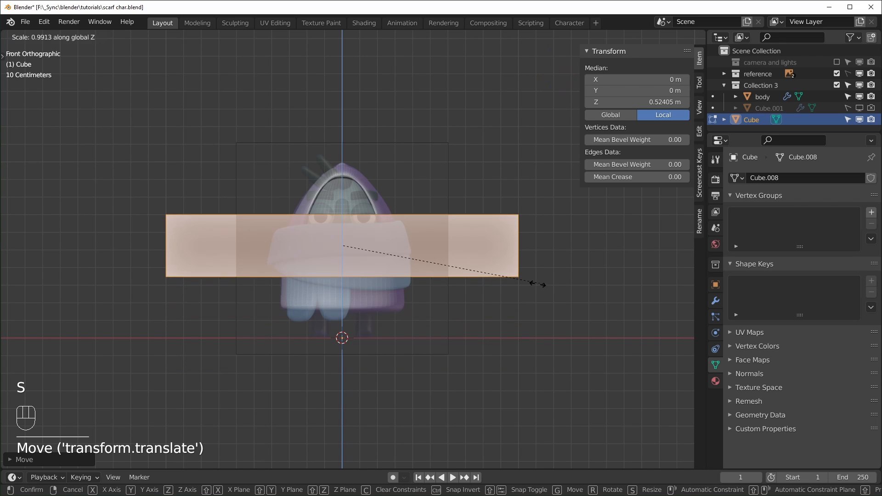
left_click(452, 270)
key("g")
key("z")
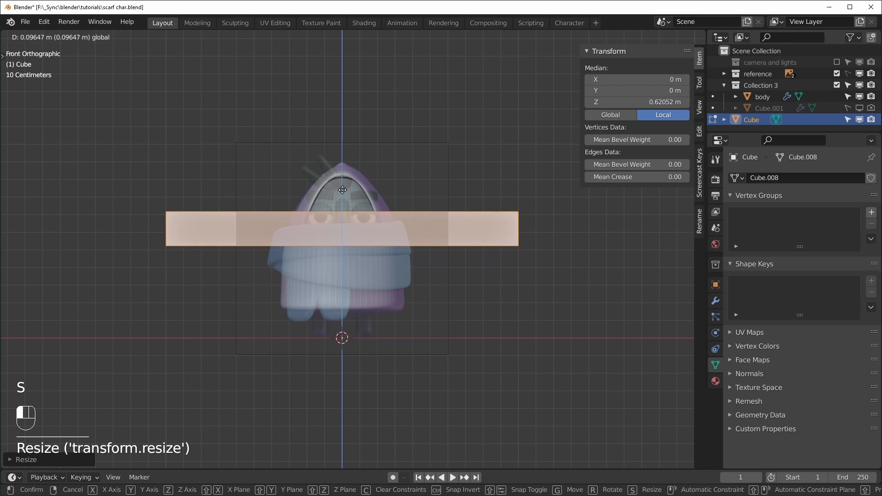
left_click(528, 268)
key("s")
key("z")
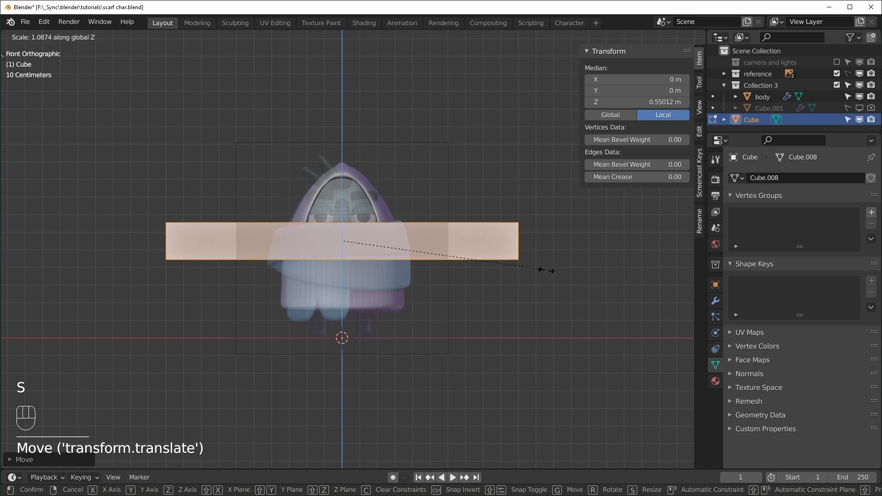
left_click(551, 271)
mouse_move(352, 198)
left_mouse_down()
mouse_move(353, 208)
mouse_move(353, 199)
left_mouse_up()
Scale the ring in X and Y only to about 0.82 m across, fitting the scarf's width around the body
scroll(452, 321, "up", 2)
key("s")
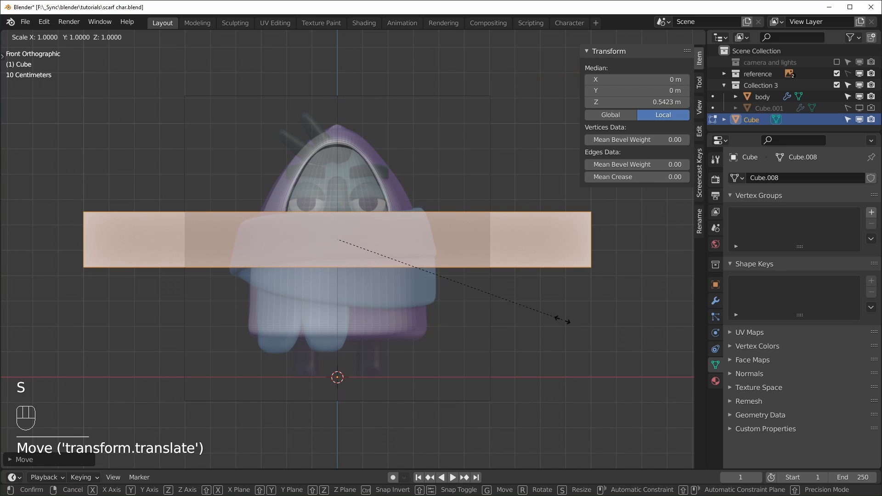
key("shift+z")
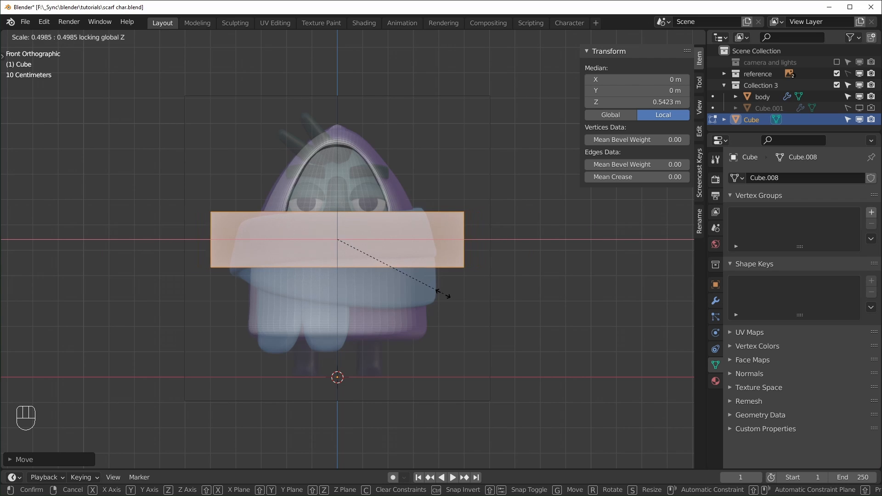
left_click(419, 285)
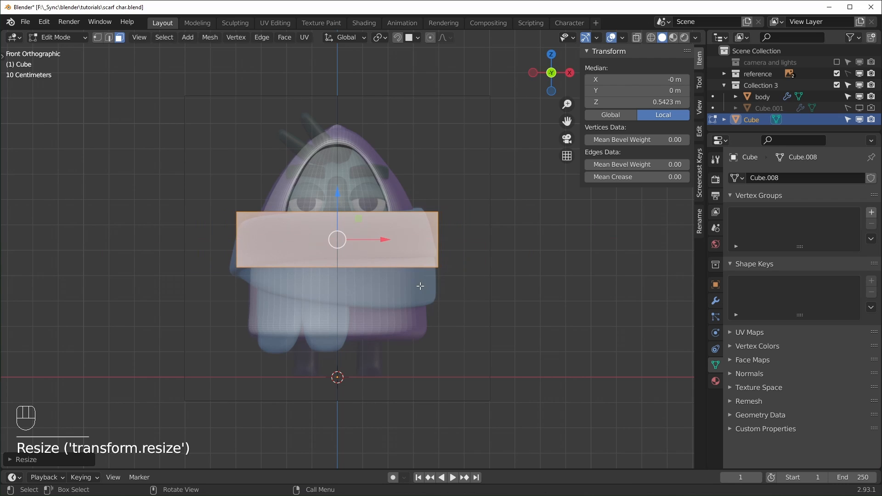
key("KP_7")
key("s")
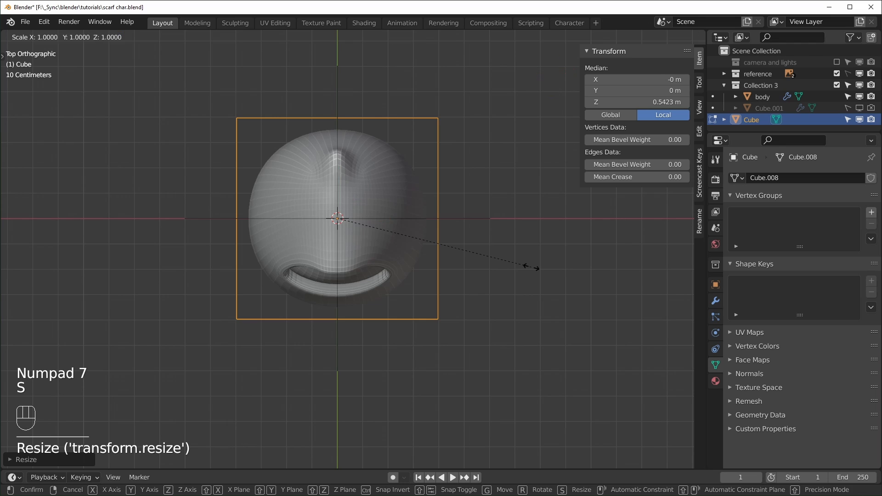
key("shift+z")
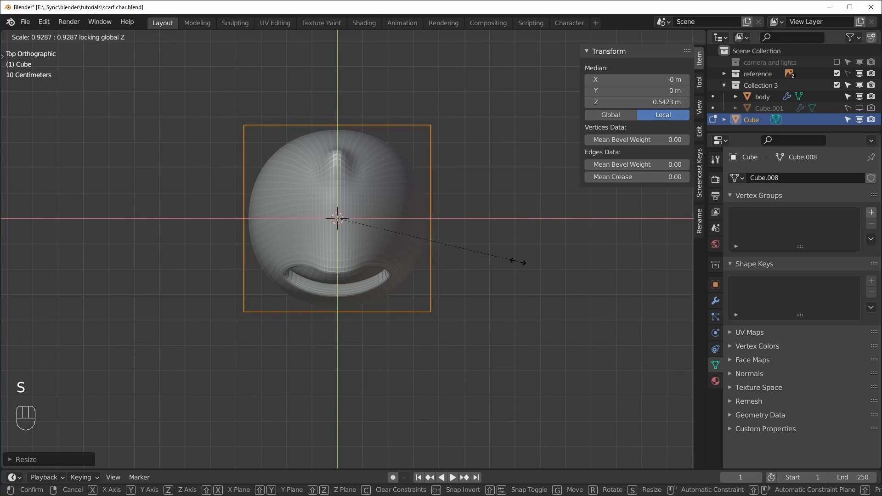
left_click(518, 262)
key("s")
key("shift+z")
left_click(441, 337)
middle_click_drag(442, 336, 455, 257)
key("KP_1")
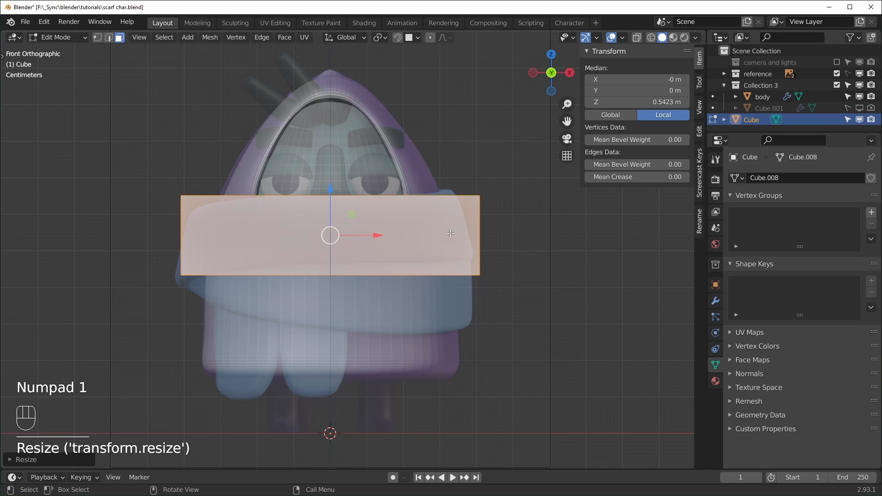
Return the ring to Object Mode and add a Subdivision Surface modifier with viewport level 2
key("Tab")
middle_click_drag(518, 295, 515, 255)
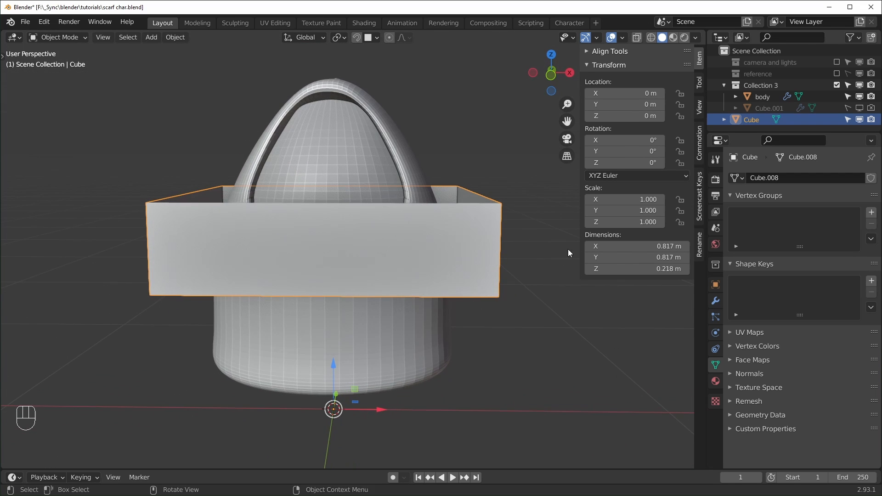
left_click(715, 302)
left_click(770, 183)
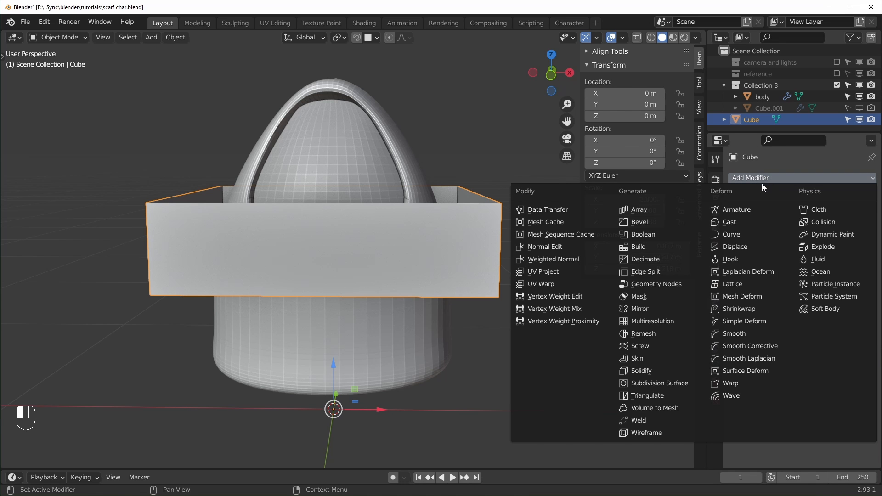
left_click(670, 384)
middle_click_drag(492, 327, 363, 255)
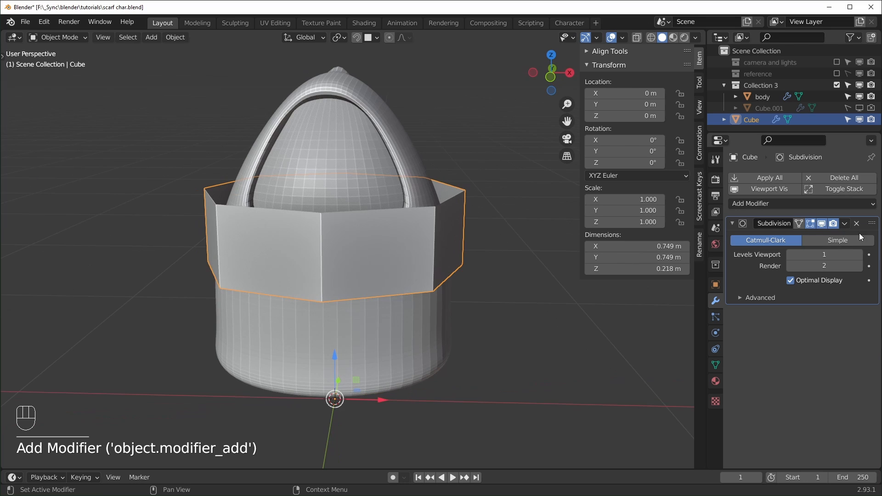
left_click(859, 256)
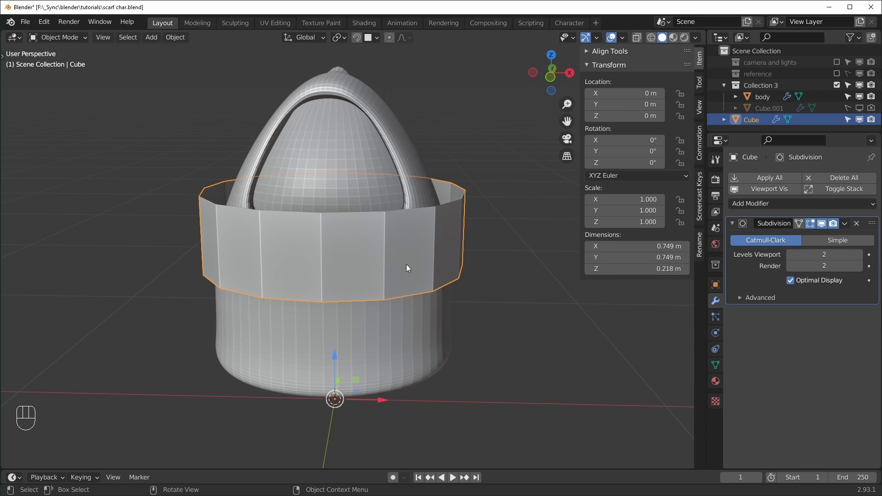
Add a Shrinkwrap modifier to the ring, targeting the body with Snap Mode set to Outside
left_click(781, 203)
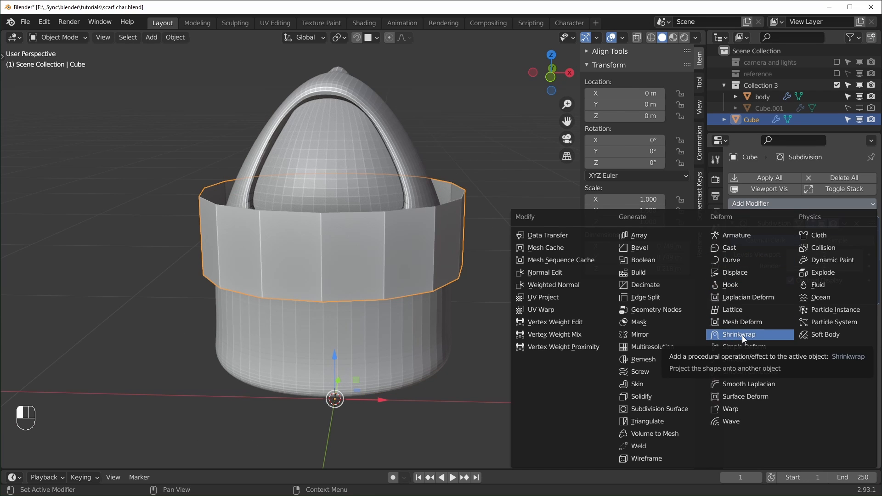
left_click(742, 335)
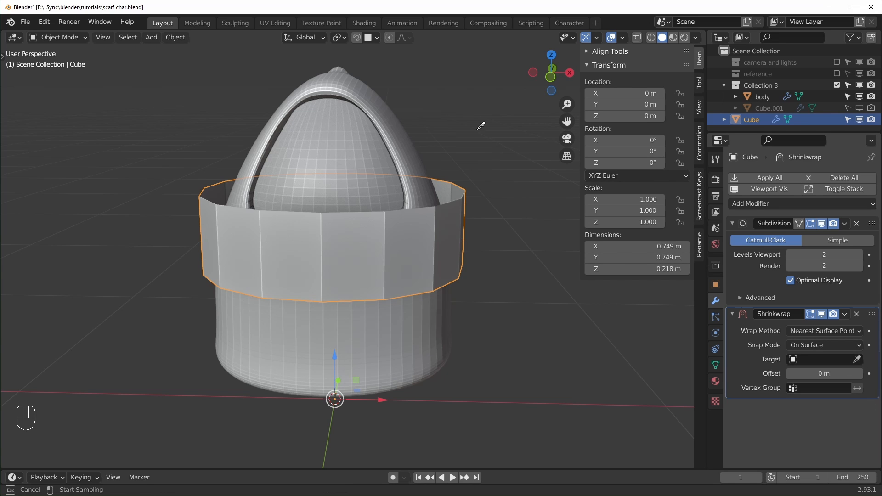
left_click(381, 109)
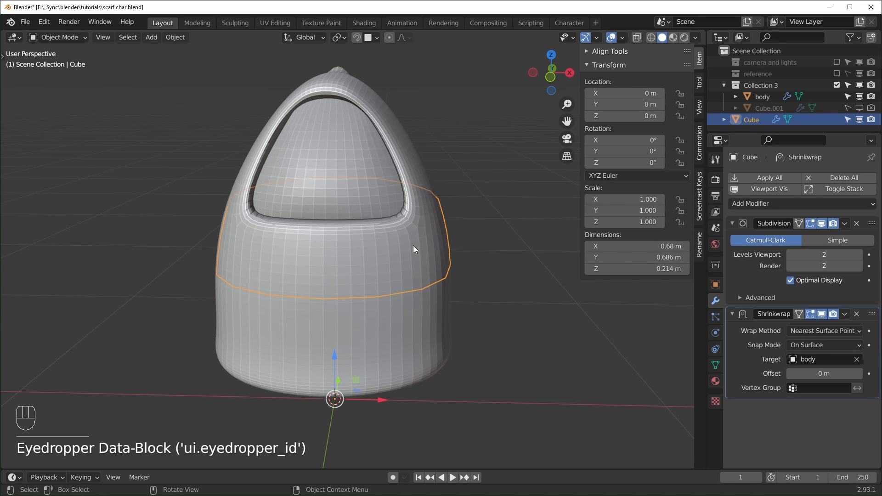
middle_click_drag(413, 249, 423, 237)
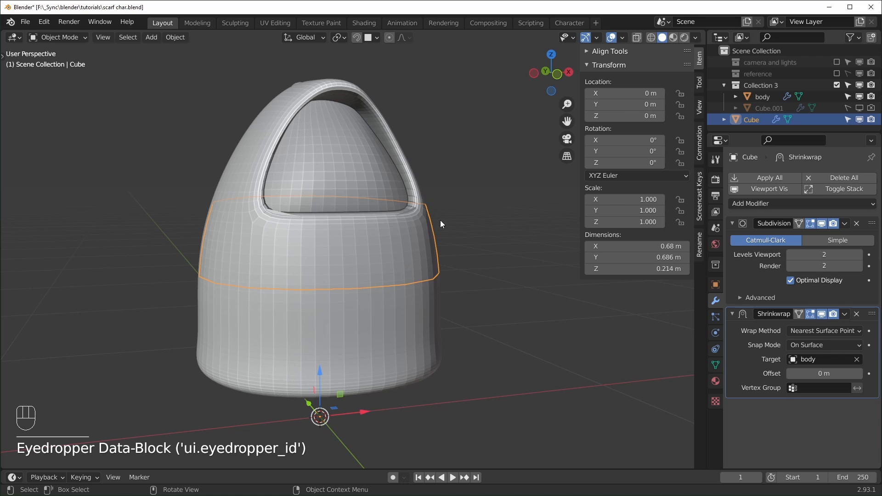
middle_click_drag(307, 252, 427, 292)
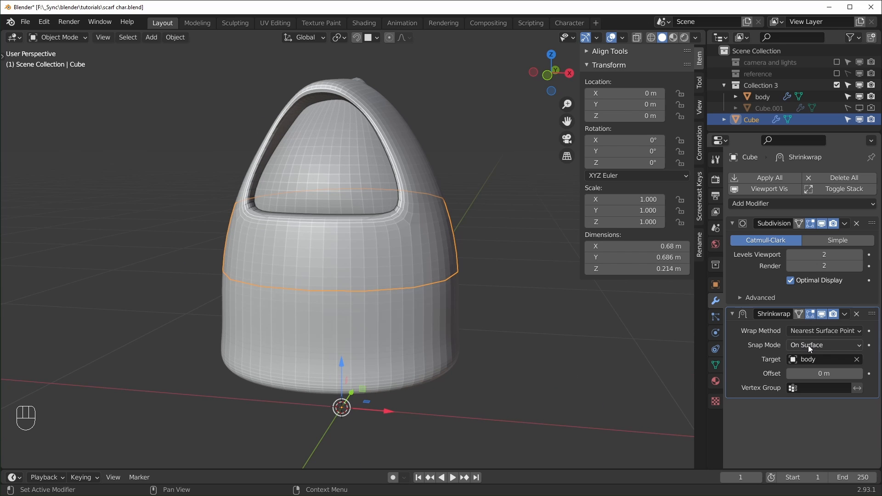
left_click(808, 346)
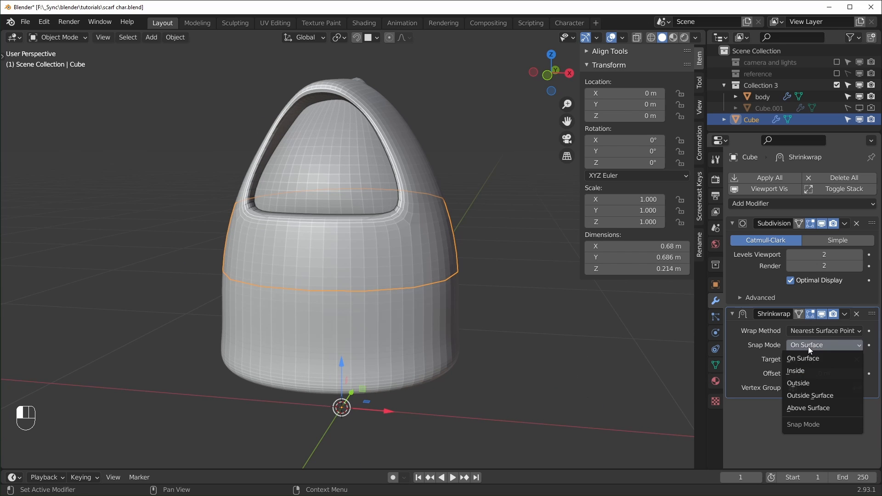
left_click(810, 384)
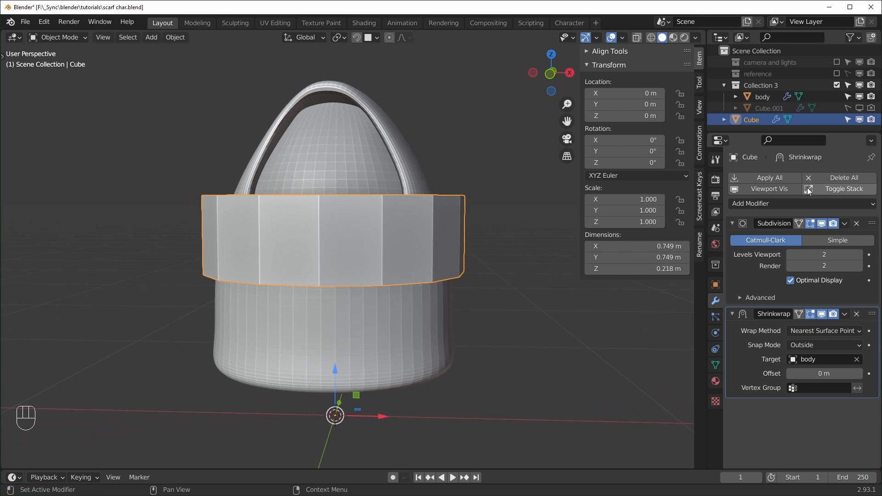
Add a Solidify modifier to the ring with an offset of 1 and a thickness of 0.03 m
left_click(802, 205)
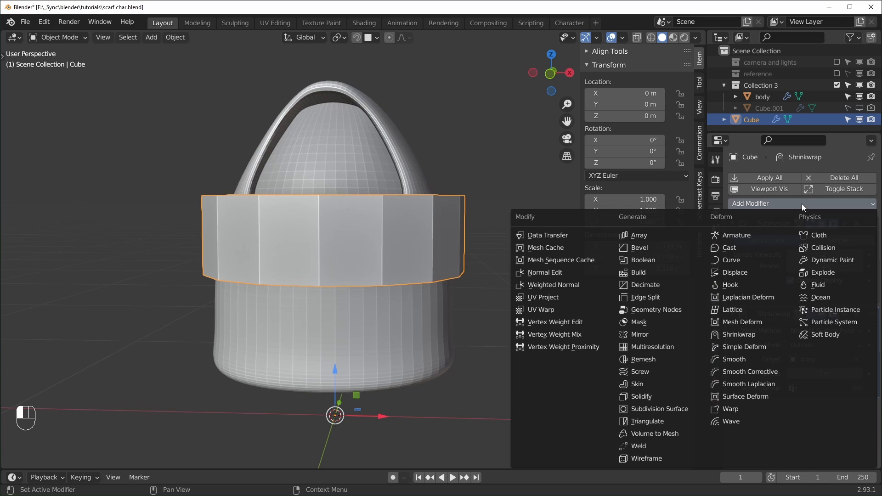
left_click(649, 395)
middle_click_drag(649, 393, 690, 344)
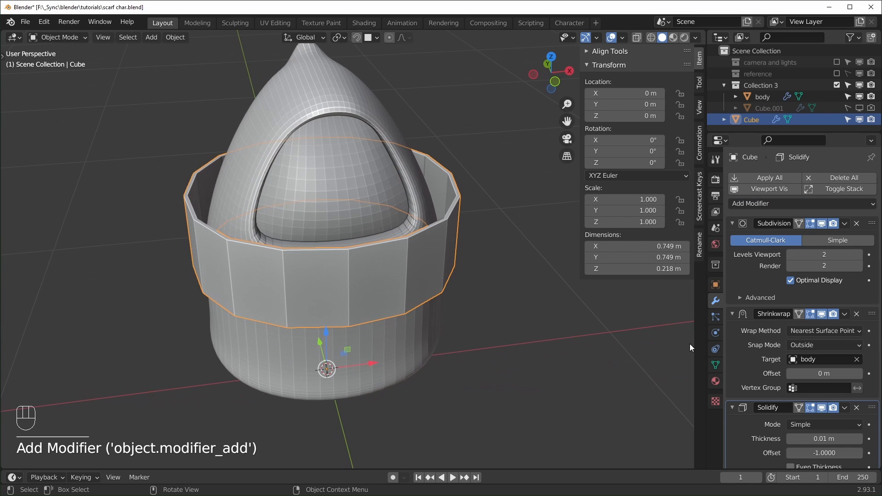
middle_click_drag(612, 323, 463, 313)
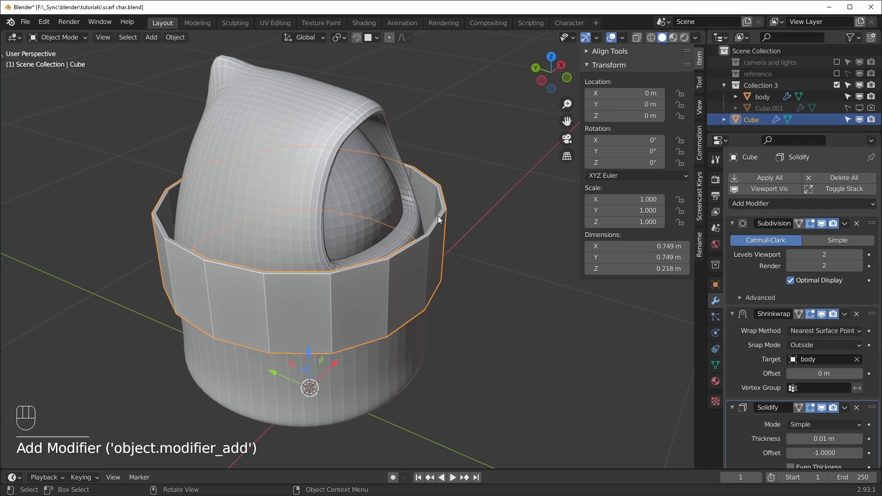
middle_click_drag(437, 216, 528, 290)
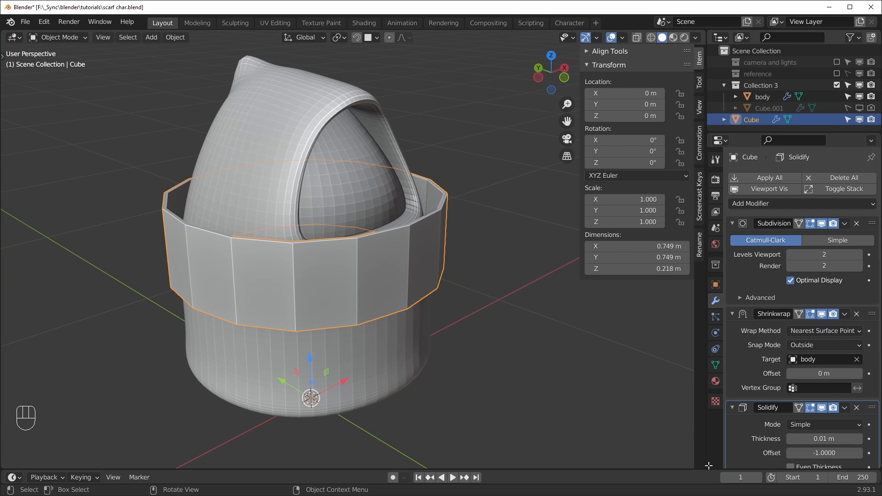
left_click_drag(813, 451, 866, 455)
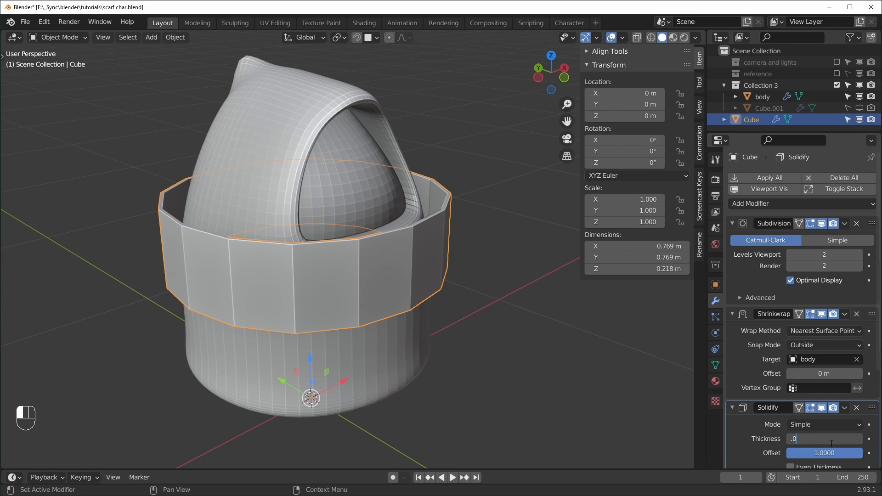
key("Return")
middle_click_drag(425, 382, 392, 370)
scroll(391, 371, "down", 2)
middle_click_drag(388, 254, 380, 253)
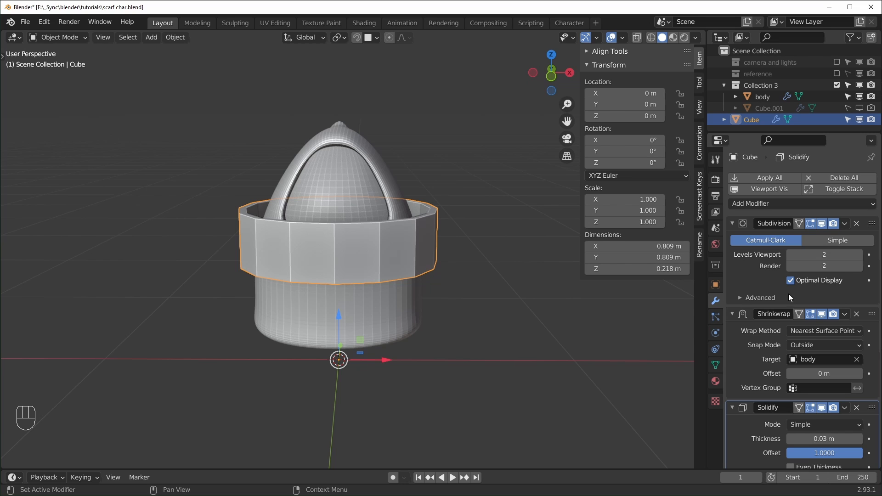
Add a second Subdivision Surface modifier after Solidify to round the scarf's rims, and review the modifier stack
left_click(795, 204)
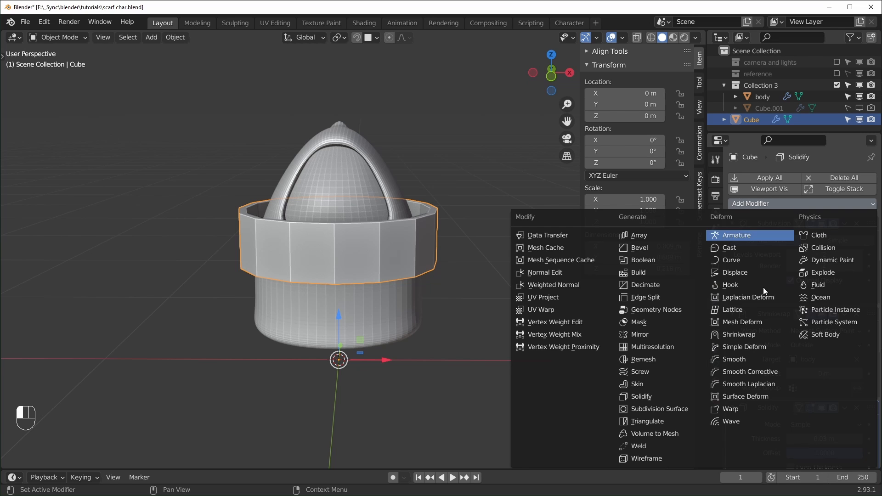
left_click(660, 409)
scroll(556, 427, "up", 1)
scroll(816, 434, "down", 3)
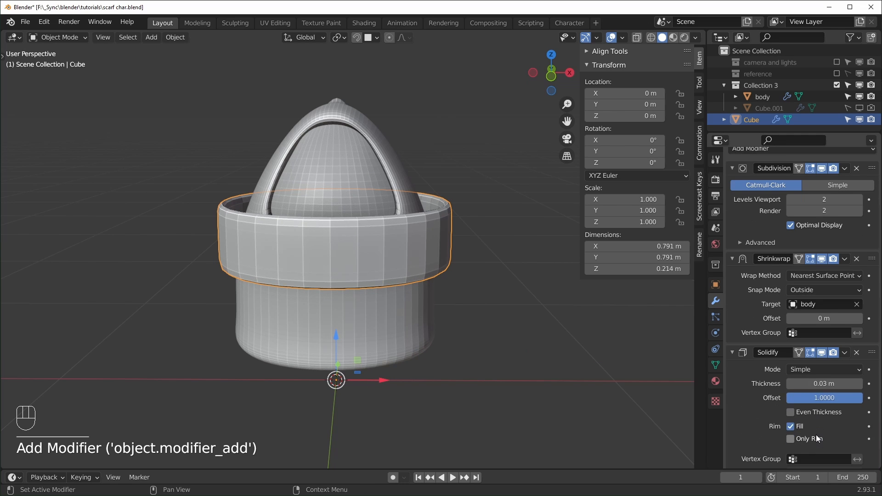
scroll(816, 434, "down", 9)
middle_click_drag(383, 389, 424, 417)
scroll(461, 358, "up", 3)
middle_click_drag(549, 361, 457, 226)
scroll(516, 335, "down", 3)
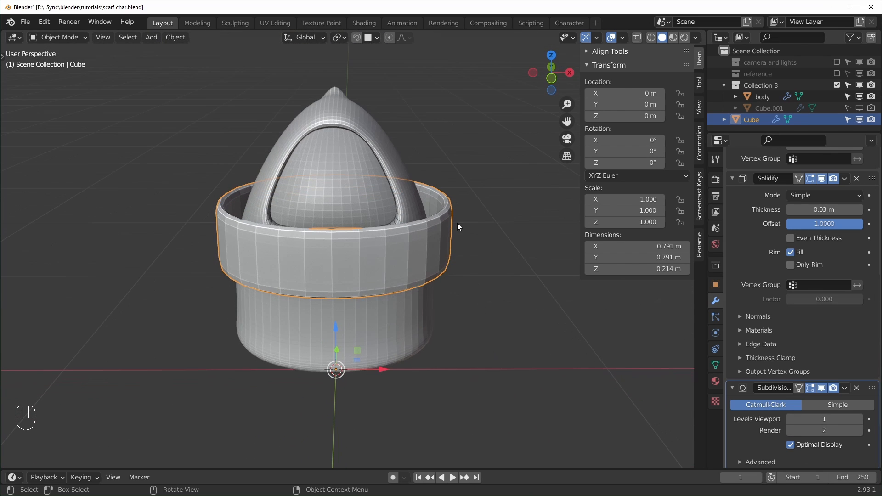
scroll(802, 324, "up", 8)
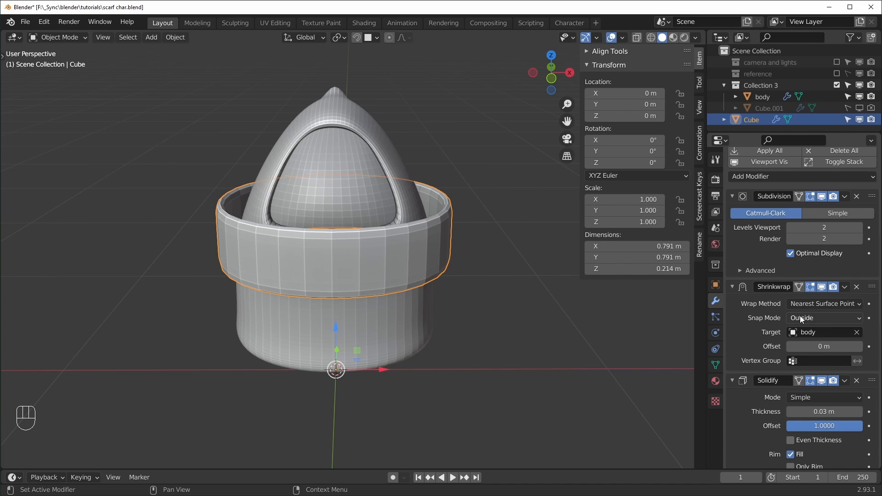
scroll(444, 321, "up", 1)
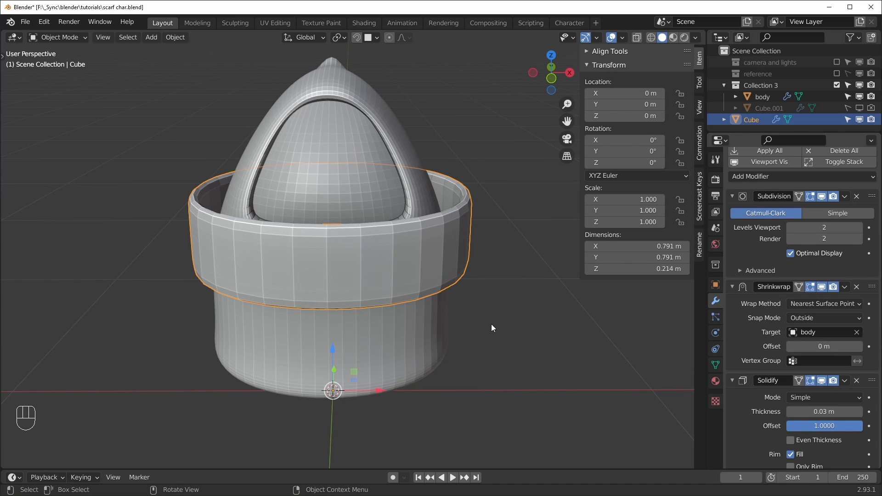
Try lowering the ring to about Z 0.44 m in Edit Mode and narrowing it in X and Y only
key("Tab")
middle_click_drag(491, 324, 515, 315)
left_click_drag(323, 188, 324, 224)
middle_click_drag(503, 318, 496, 323)
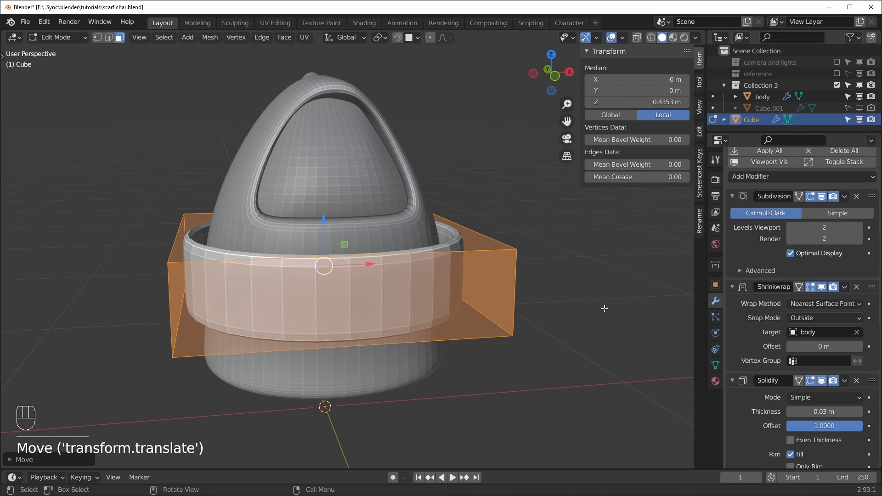
key("s")
key("shift+z")
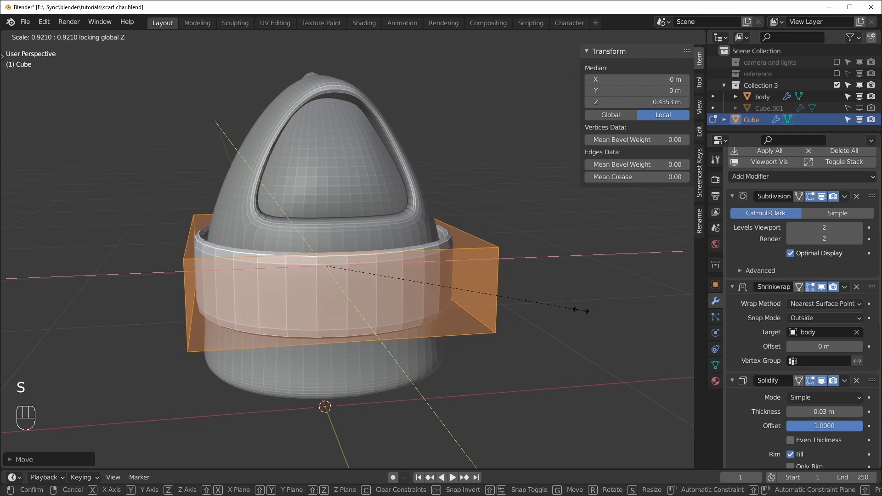
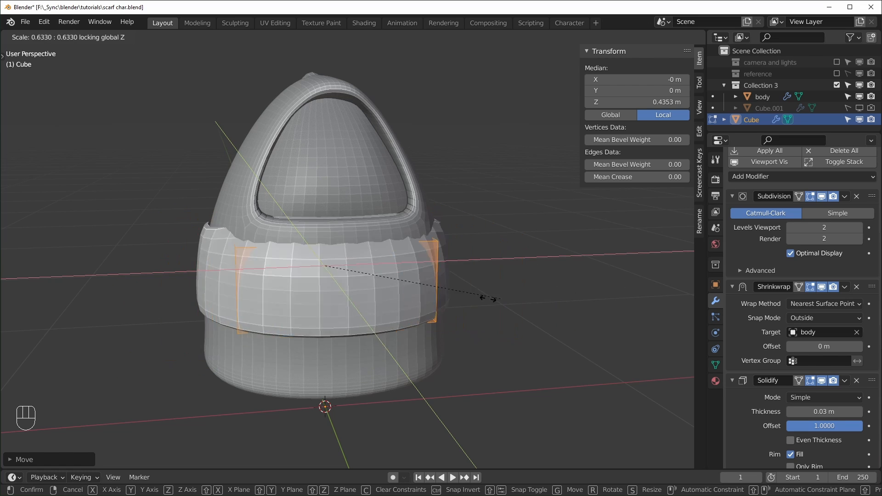
right_click(549, 301)
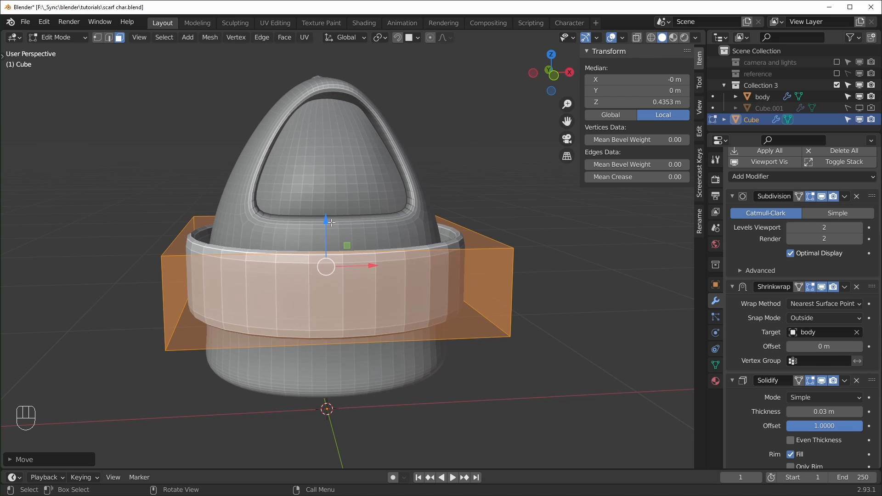
Raise the whole ring to about Z 0.56 m and compare it with the scarf in the front reference
left_click_drag(331, 222, 317, 181)
key("KP_1")
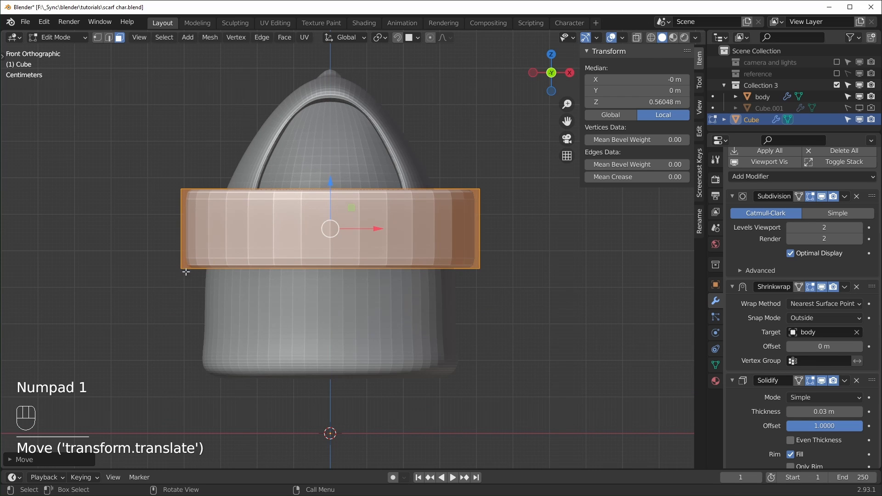
middle_click_drag(186, 272, 346, 143)
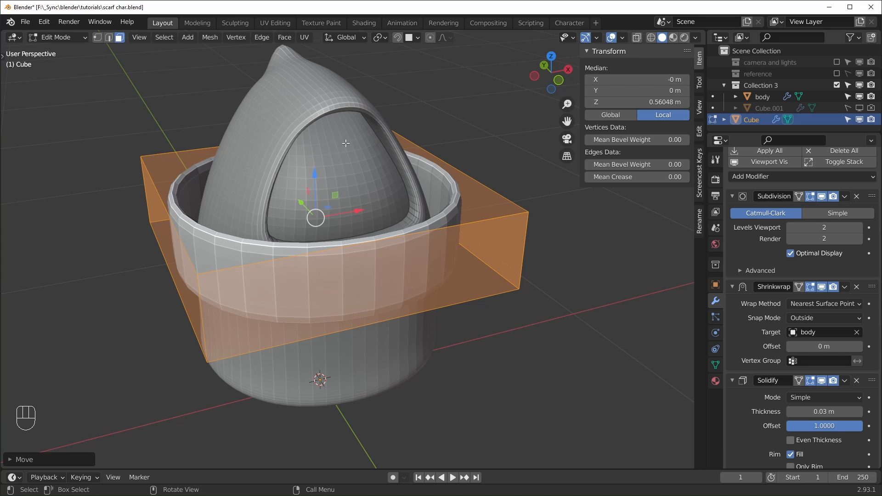
middle_click_drag(406, 251, 444, 345)
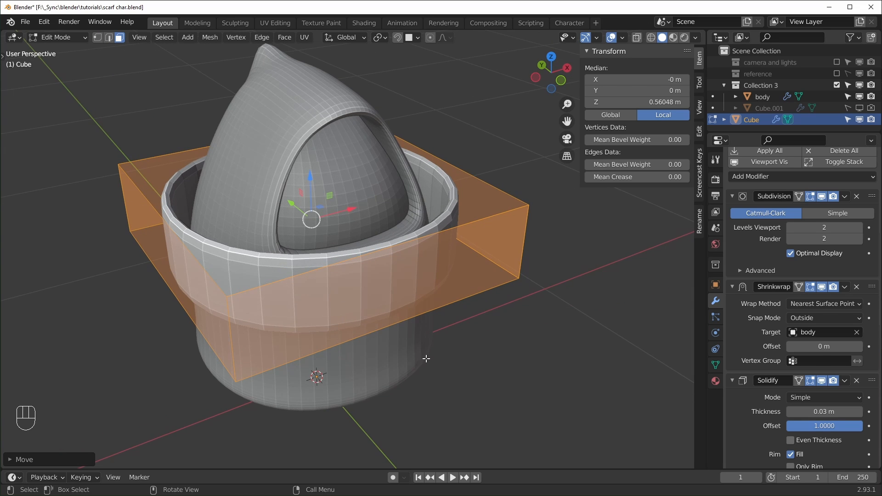
key("KP_1")
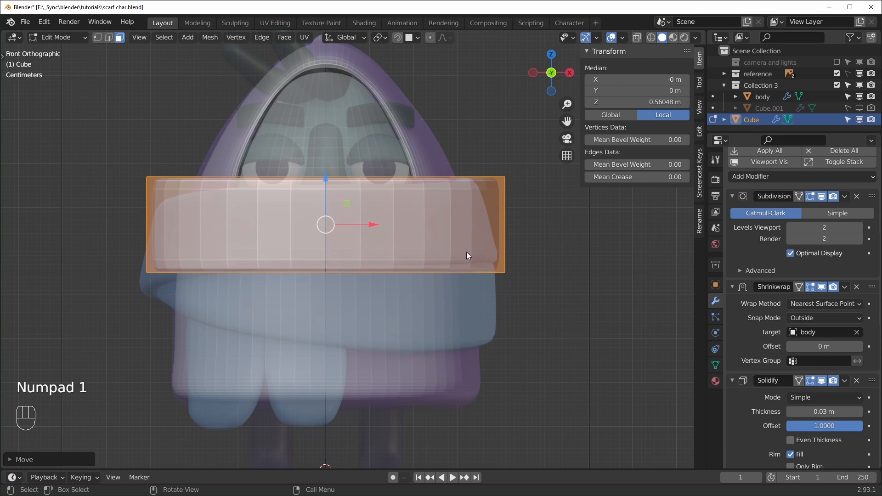
middle_click_drag(440, 214, 522, 239)
key("KP_1")
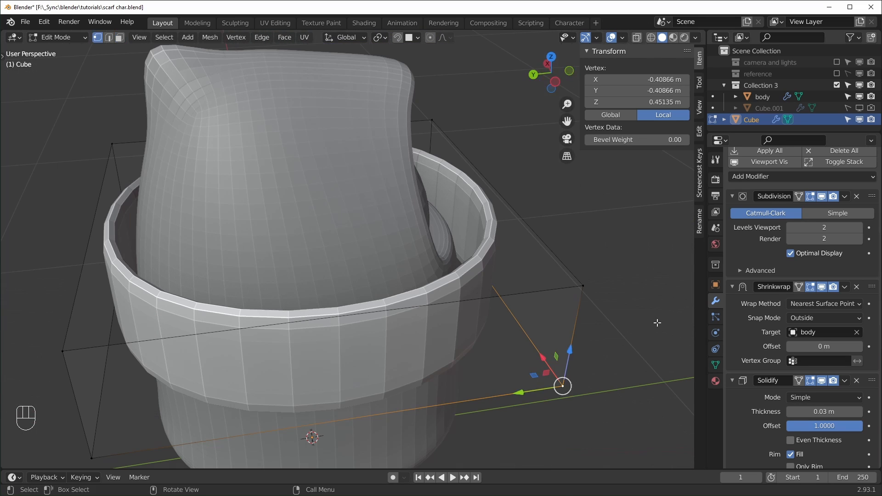
Scale the whole ring in X and Y only to about 0.67 m across, bringing it closer to the body
key("s")
key("a")
key("s")
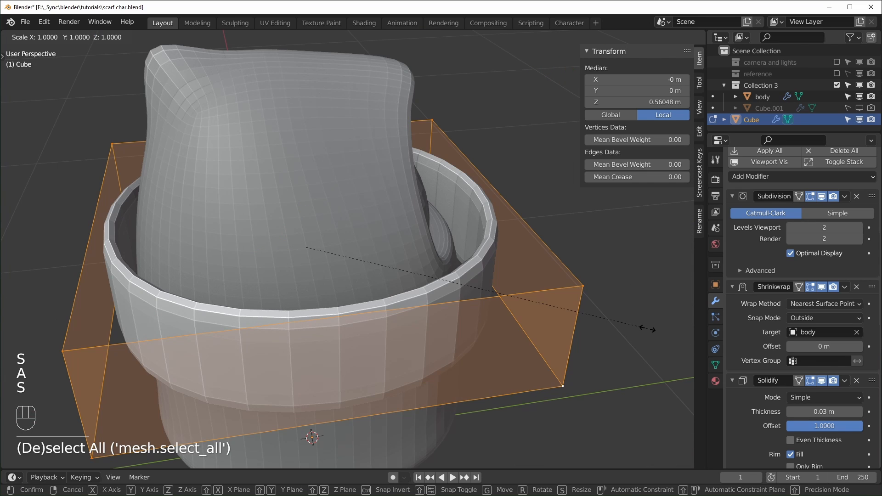
key("shift+z")
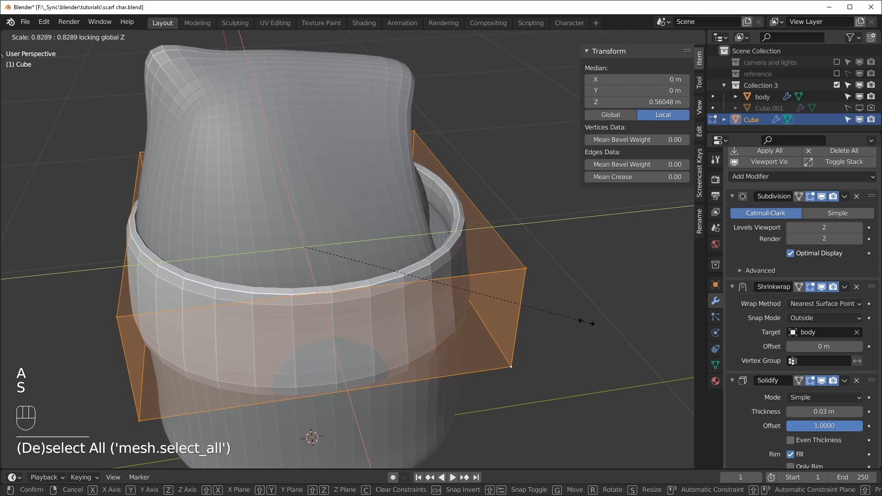
left_click(586, 322)
Move the ring's front upper edge back along Y to about -0.25 m, towards the face opening
middle_click_drag(453, 355, 281, 230)
key("2")
left_click(260, 202)
middle_click_drag(260, 202, 302, 170)
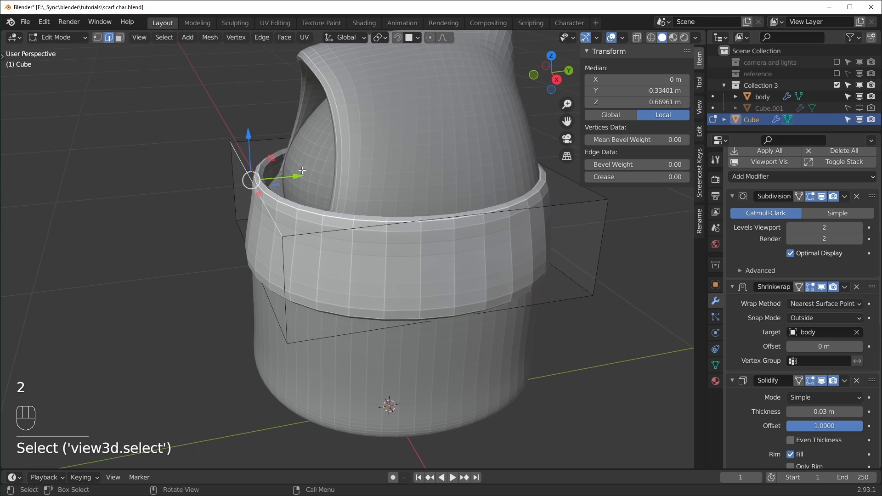
left_click_drag(302, 171, 342, 187)
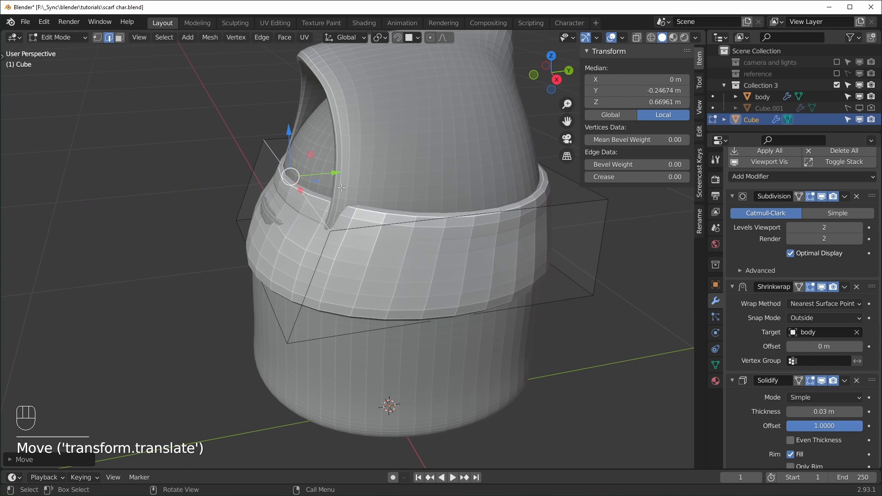
Move the ring's side upper edges inward along X to about -0.32 m and 0.30 m, closer to the hood
middle_click_drag(342, 188, 462, 227)
middle_click_drag(257, 195, 251, 199)
middle_click_drag(97, 172, 147, 150)
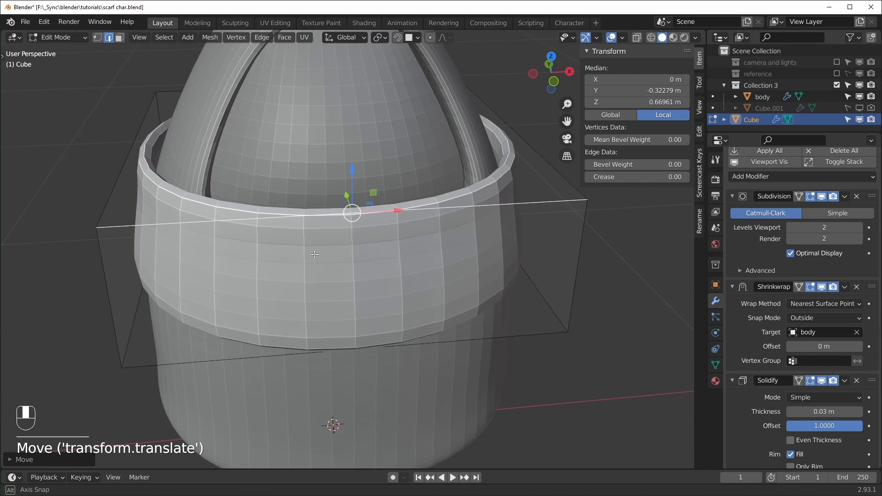
left_click(120, 181)
key("g")
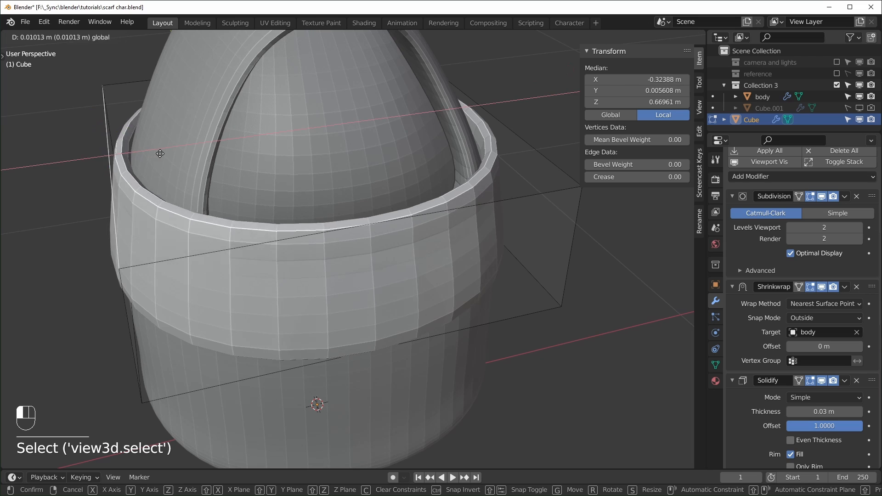
left_click_drag(164, 159, 164, 160)
middle_click_drag(166, 161, 225, 171)
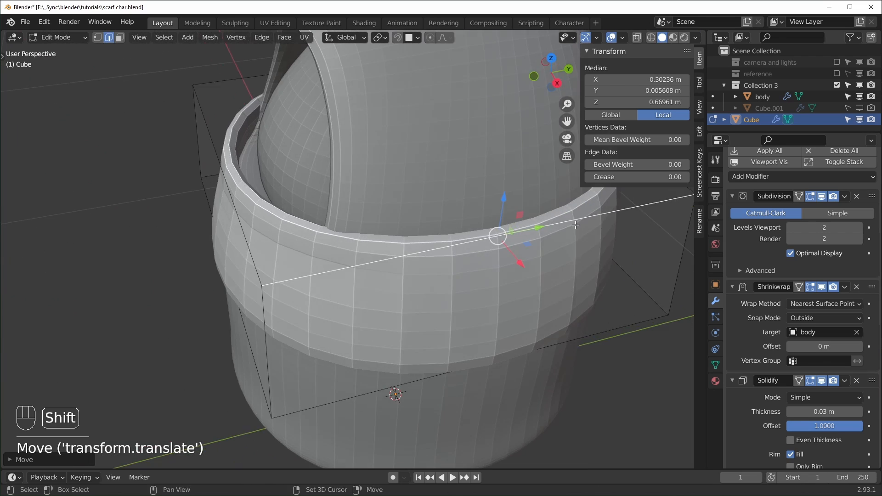
middle_click_drag(593, 230, 378, 419, "shift")
scroll(315, 393, "down", 4)
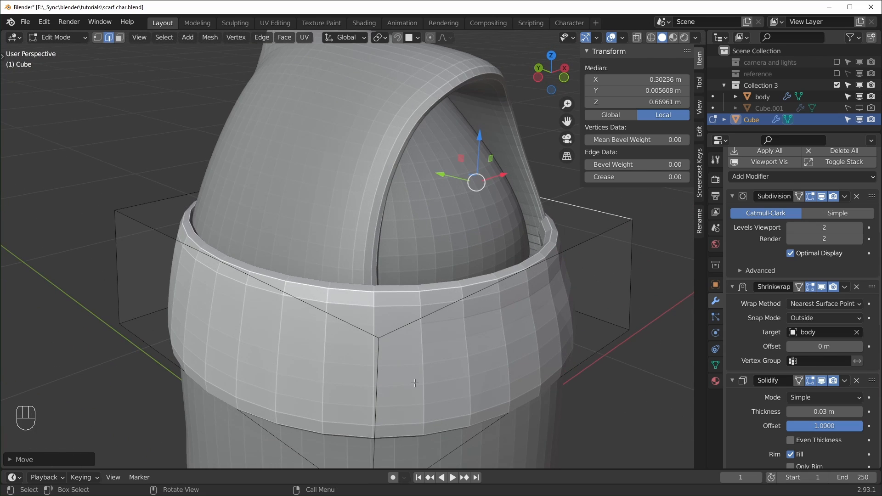
Move the ring's lower edges outward in X and Y so the ring flares towards its bottom around the body
key("2")
middle_click_drag(414, 383, 448, 404)
middle_click_drag(564, 379, 592, 389)
left_click(602, 372)
left_click_drag(586, 292, 560, 297)
middle_click_drag(555, 303, 537, 329)
key("s")
right_click(448, 346)
left_click_drag(536, 260, 556, 265)
middle_click_drag(597, 285, 499, 301)
key("1")
left_click(472, 326)
left_click_drag(515, 321, 508, 318)
middle_click_drag(508, 319, 547, 339)
left_click_drag(585, 323, 588, 321)
Duplicate the whole ring in place and lower the copy along Z to about 0.39 m as the scarf's second wrap
key("KP_1")
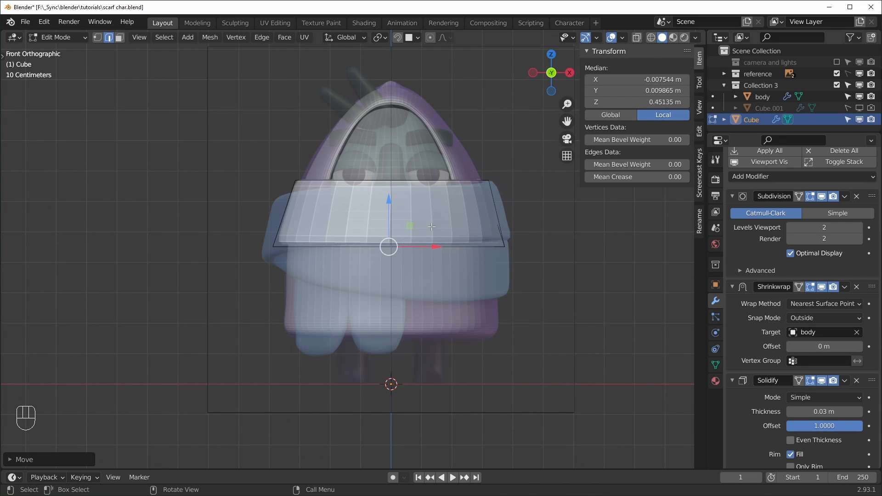
key("a")
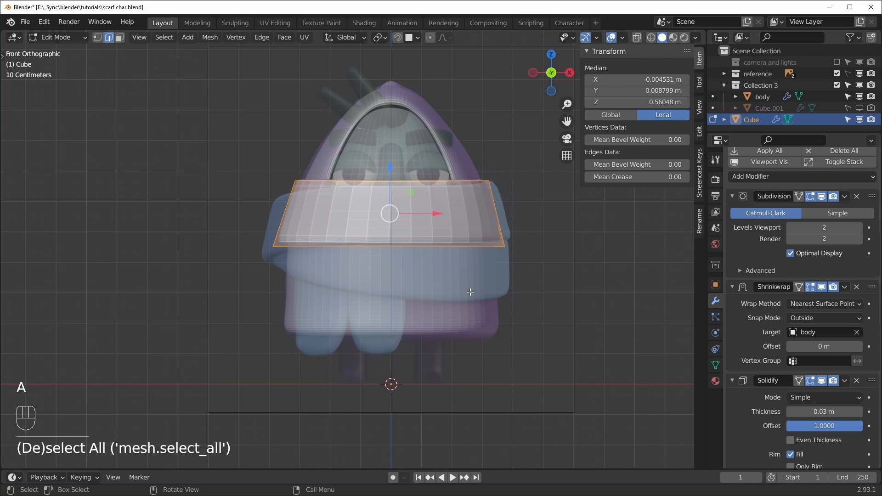
key("shift+d")
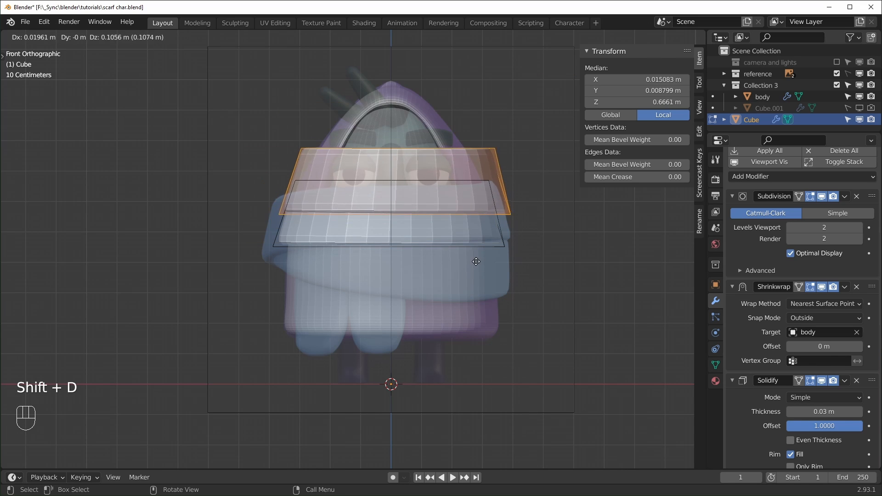
right_click(406, 231)
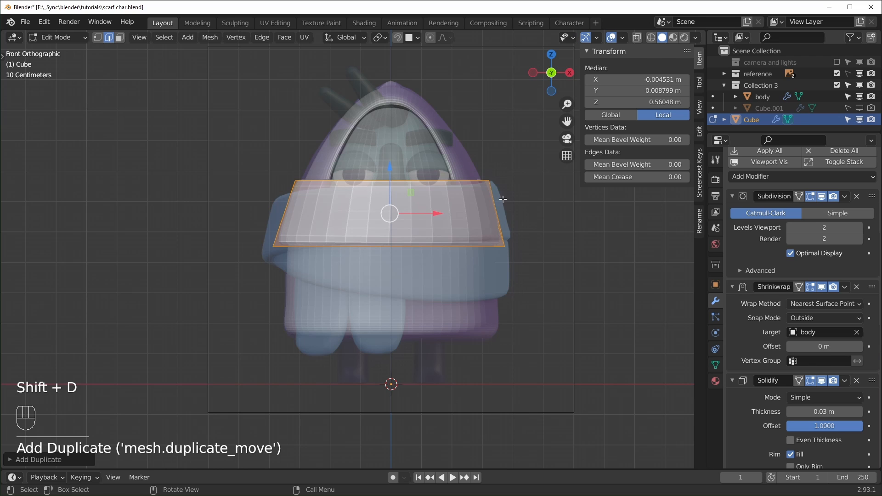
left_click_drag(394, 165, 390, 224)
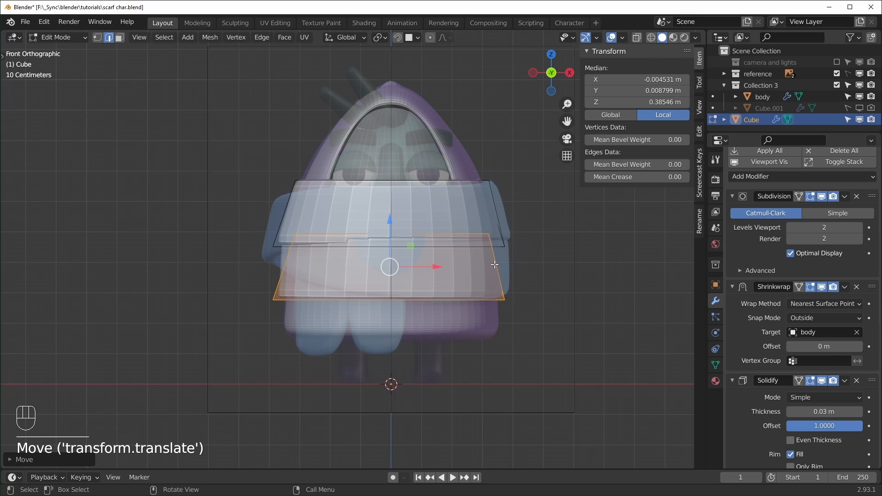
middle_click_drag(495, 296, 460, 275)
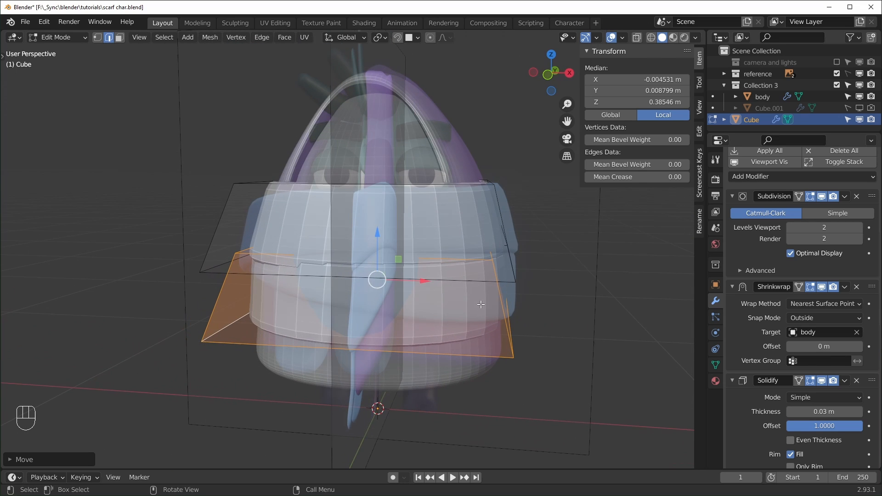
left_click(837, 73)
middle_click_drag(524, 281, 584, 278)
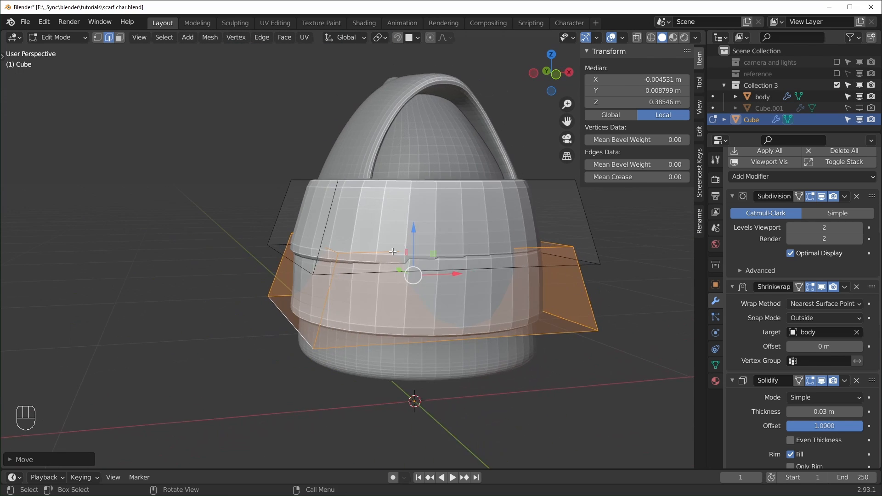
Raise the lower ring's vertical back corner edge on the negative X side to about Z 0.48 m
middle_click_drag(392, 252, 466, 292)
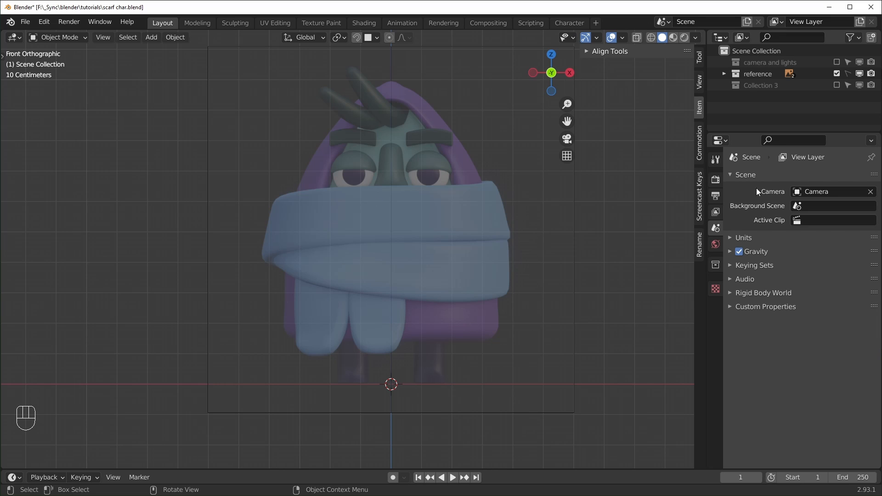
left_click(836, 86)
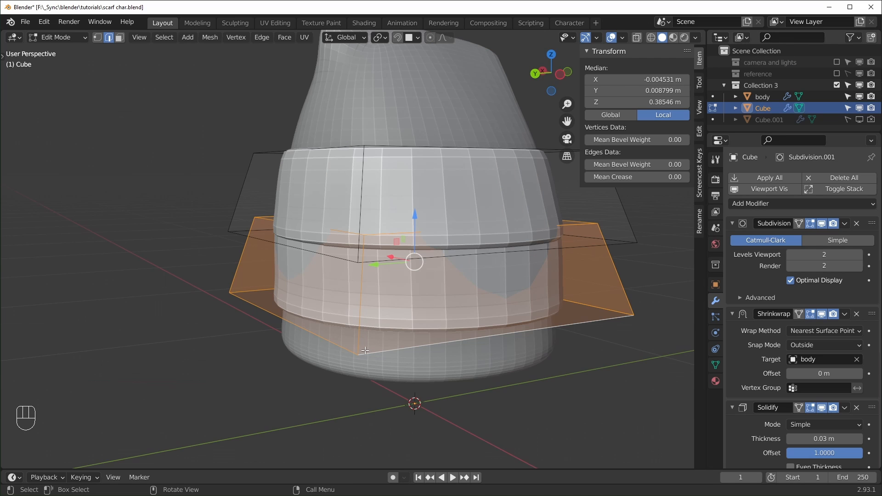
left_click(358, 331)
middle_click_drag(367, 272, 374, 270)
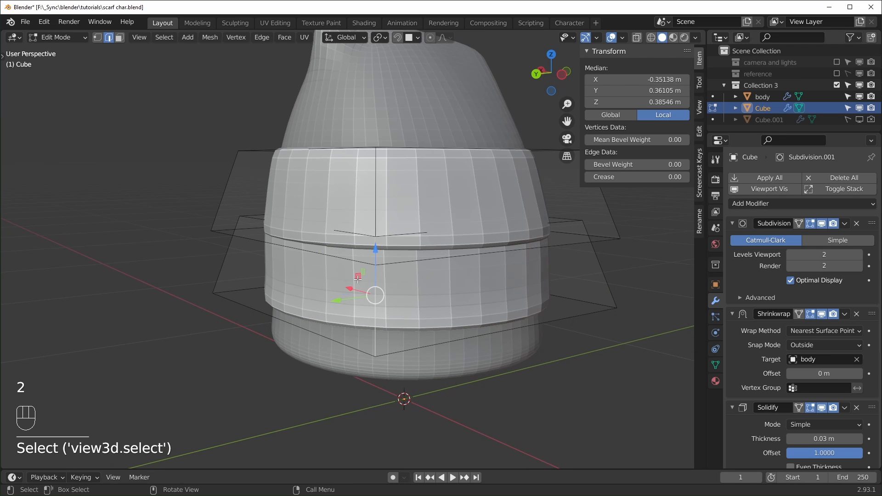
key("g")
right_click(376, 258)
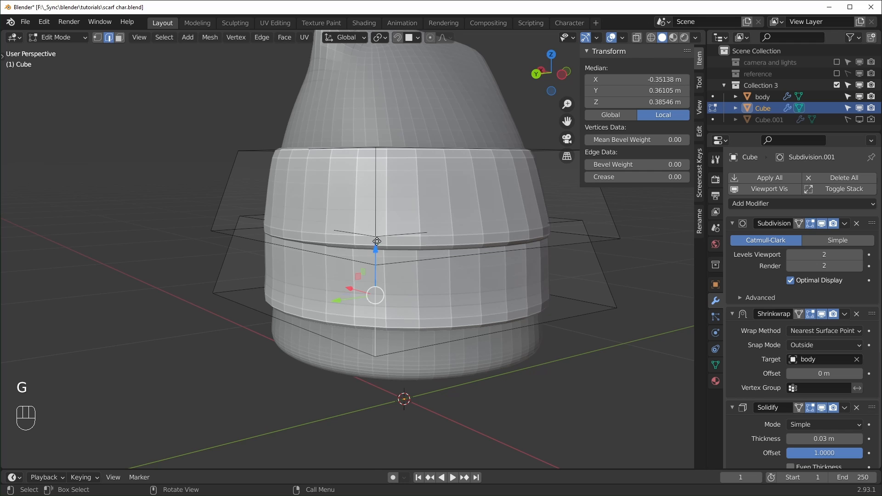
left_click_drag(376, 247, 386, 147)
key("alt+z")
middle_click_drag(396, 175, 432, 171)
left_click(430, 167)
key("alt+z")
middle_click_drag(485, 212, 405, 204)
left_click_drag(338, 146, 341, 191)
middle_click_drag(340, 191, 317, 353)
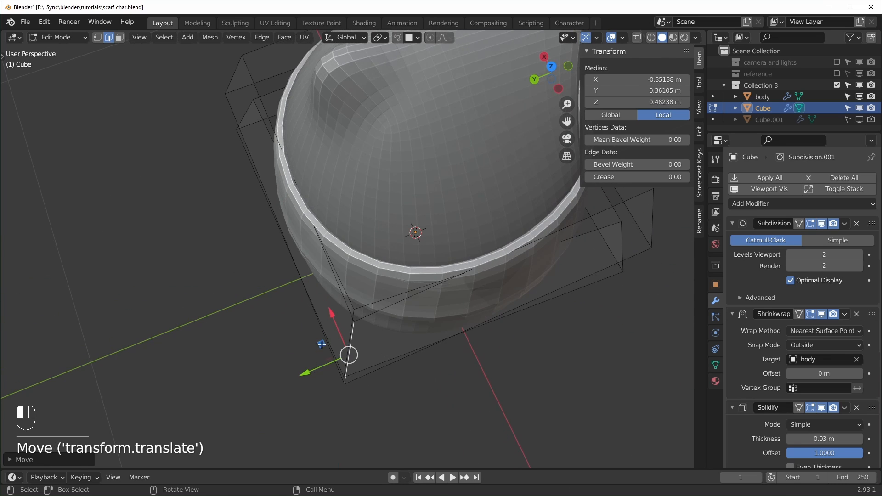
Raise the same back corner edge to about Z 0.56 m and shorten it vertically so it tucks under the upper ring
left_click_drag(321, 344, 317, 364)
middle_click_drag(317, 364, 550, 265)
left_click(451, 178)
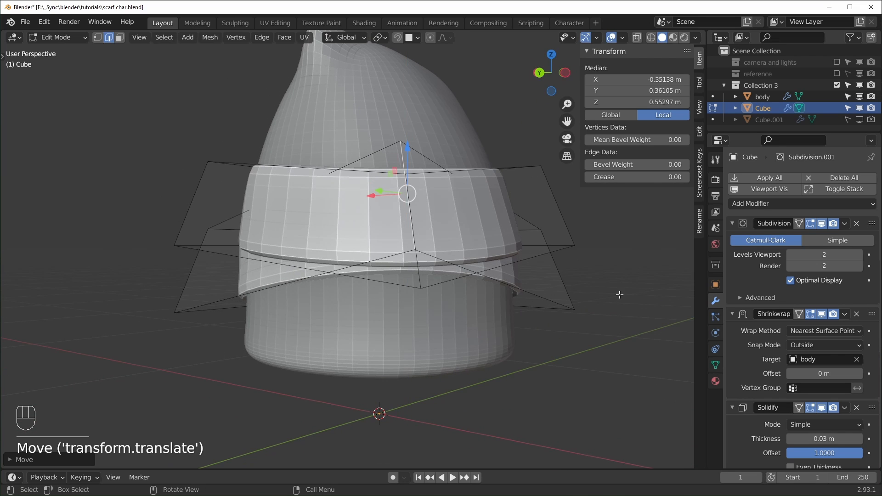
key("s")
left_click(563, 271)
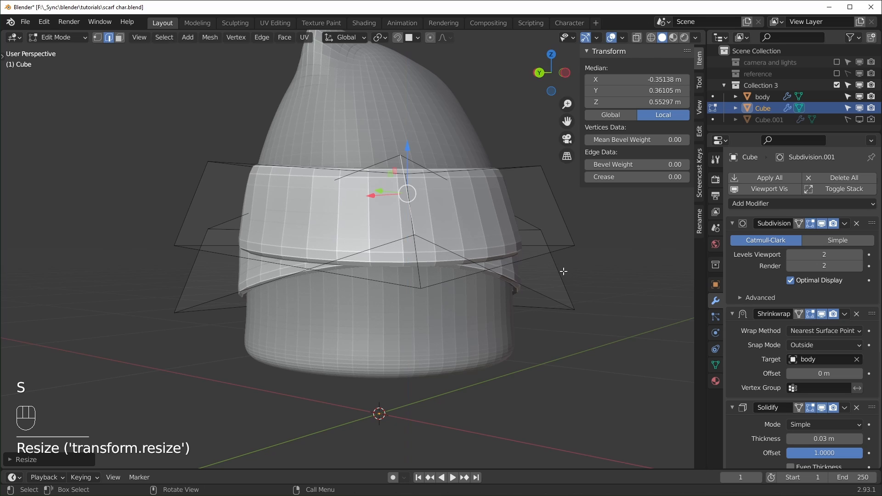
left_click_drag(415, 156, 443, 151)
key("s")
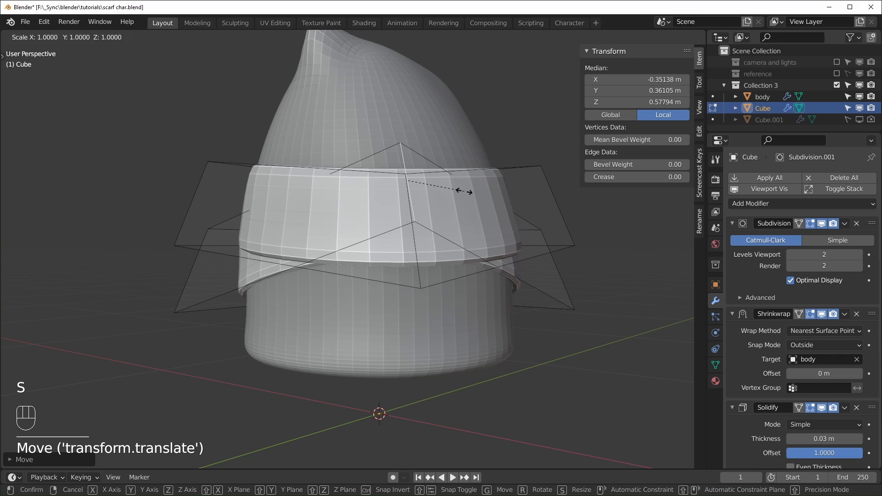
key("z")
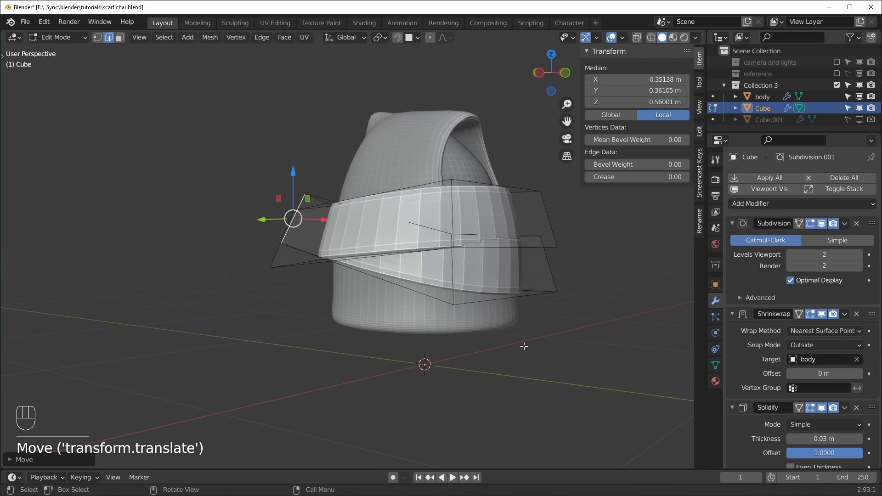
Adjust the front corner vertices of the rings, bringing the lower ring's bottom front vertices forward to about Y -0.42 m
scroll(523, 346, "up", 2)
middle_click_drag(523, 346, 502, 301, "shift")
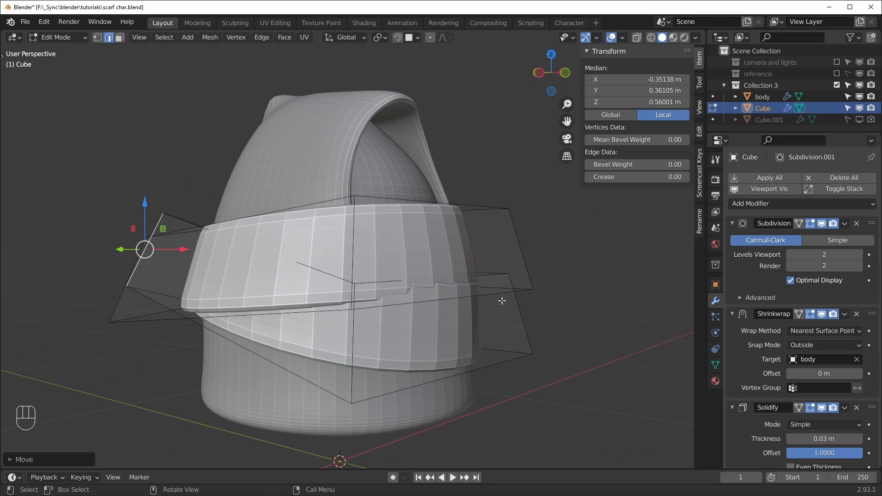
middle_click_drag(441, 324, 477, 306)
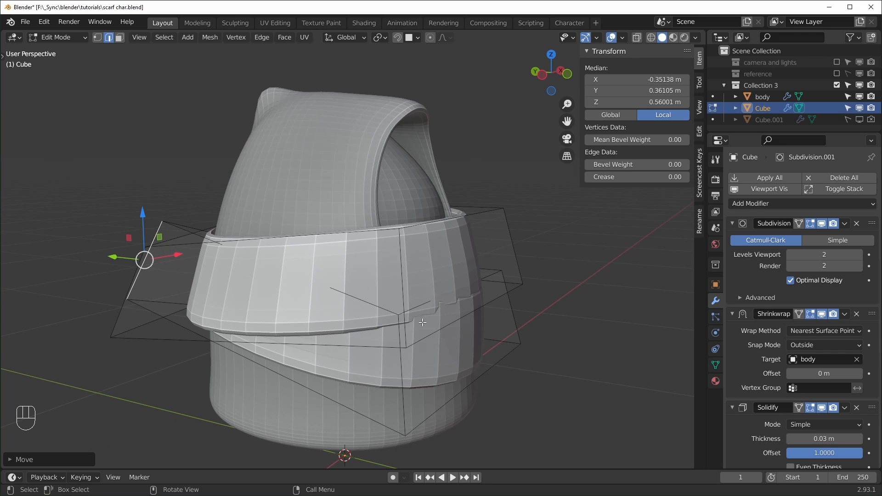
scroll(458, 317, "up", 2)
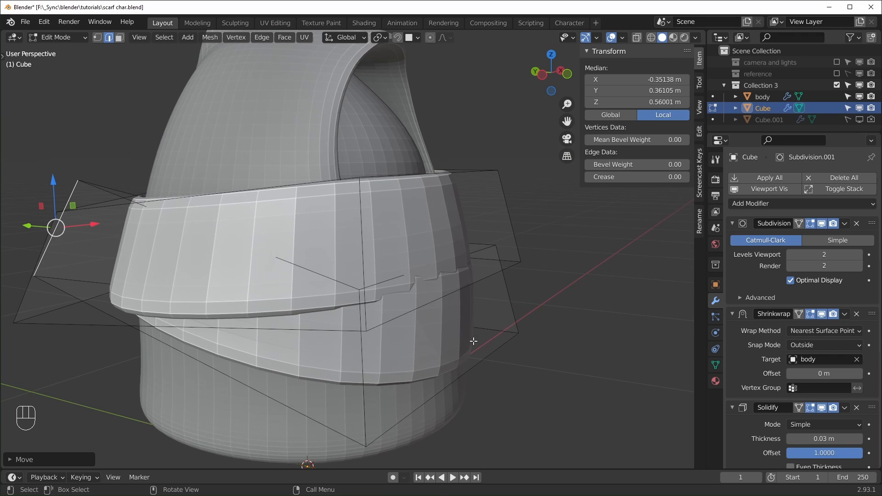
key("1")
left_click(520, 262)
key("g")
mouse_move(518, 326)
middle_mouse_down()
mouse_move(399, 329)
mouse_move(514, 331)
middle_mouse_up()
left_click(437, 380)
key("g")
middle_click_drag(680, 349, 393, 373)
left_click(473, 385, "shift")
Move the upper ring's lower back corner vertex on the positive X side outward to about X 0.40 m, Y 0.41 m
key("KP_1")
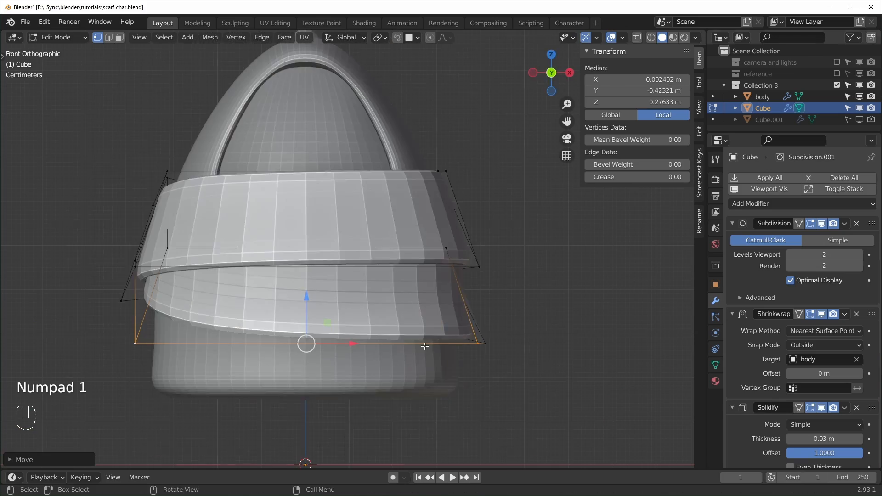
left_click(148, 342)
left_click(135, 343)
key("alt+z")
left_click(480, 265)
key("alt+z")
left_click_drag(528, 265, 551, 263)
middle_click_drag(552, 261, 514, 272)
key("alt+z")
key("alt+z")
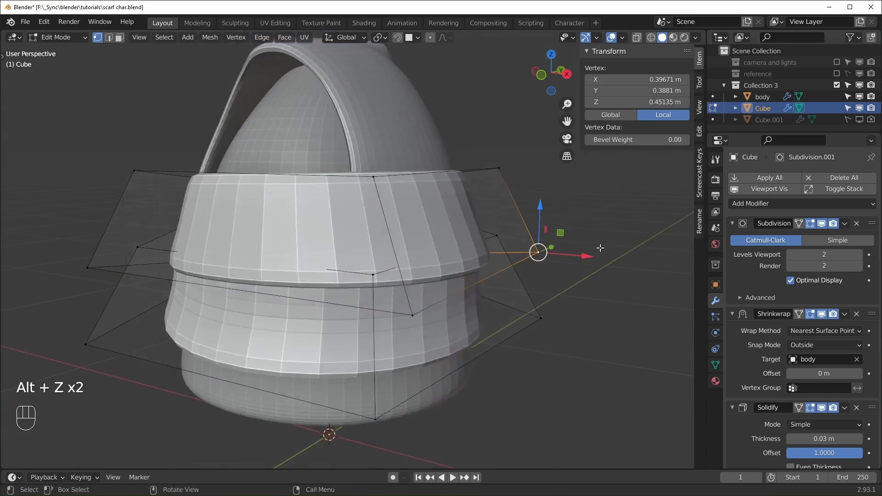
middle_click_drag(599, 248, 621, 250)
left_click_drag(550, 247, 562, 243)
Save the file and inspect the two overlapping scarf wraps from below
scroll(507, 335, "down", 1)
key("ctrl+s")
middle_click_drag(108, 390, 166, 358)
scroll(218, 324, "up", 2)
middle_click_drag(392, 243, 417, 237)
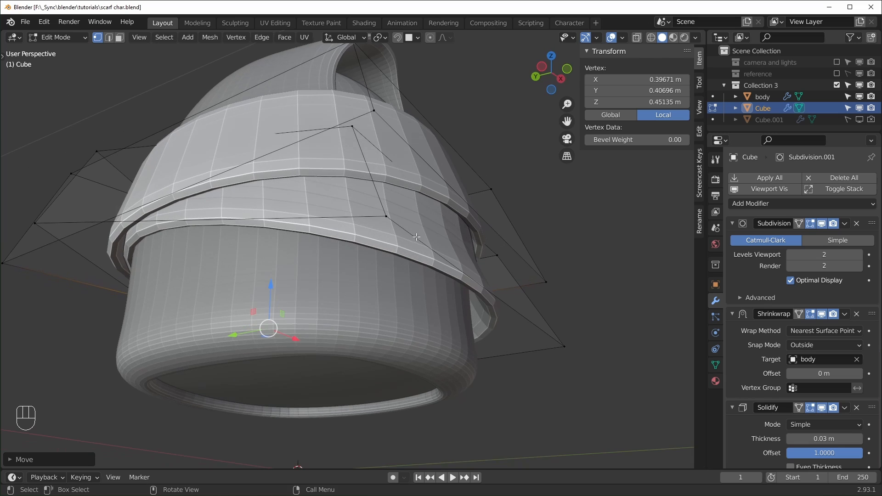
Examine the hanging scarf ends in the front reference, and return to the model with the reference hidden
middle_click_drag(453, 275, 229, 257)
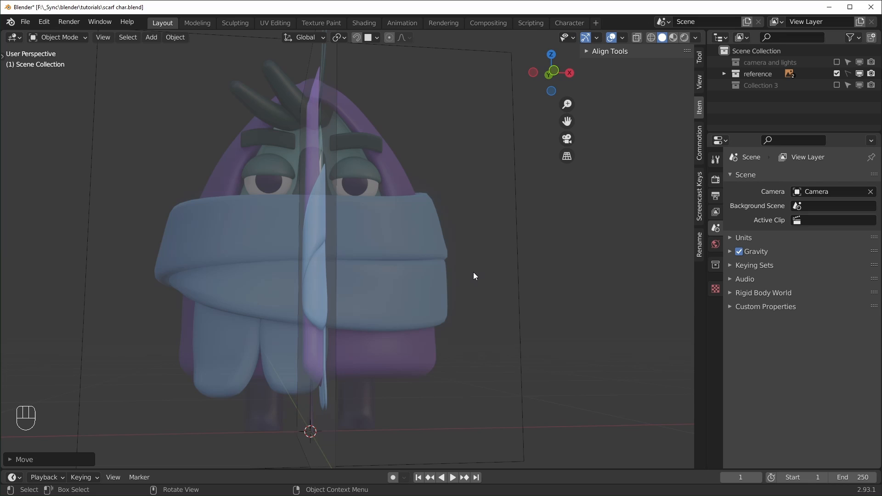
key("KP_1")
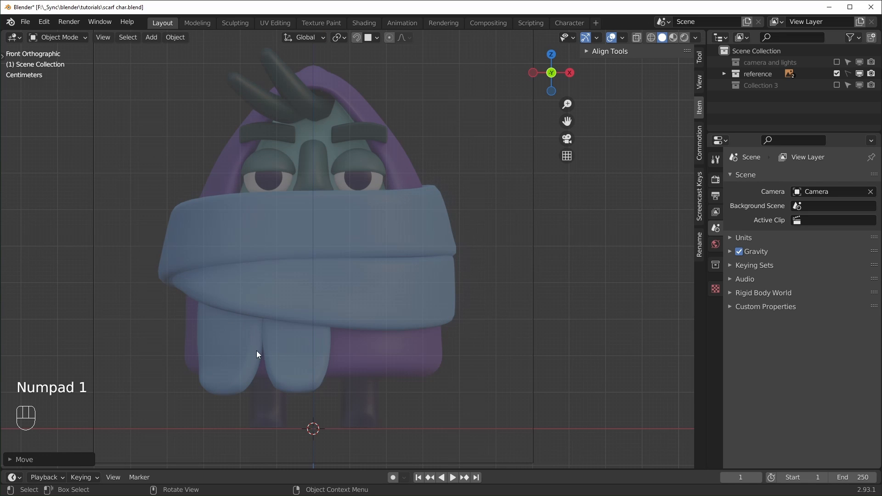
left_click(836, 85)
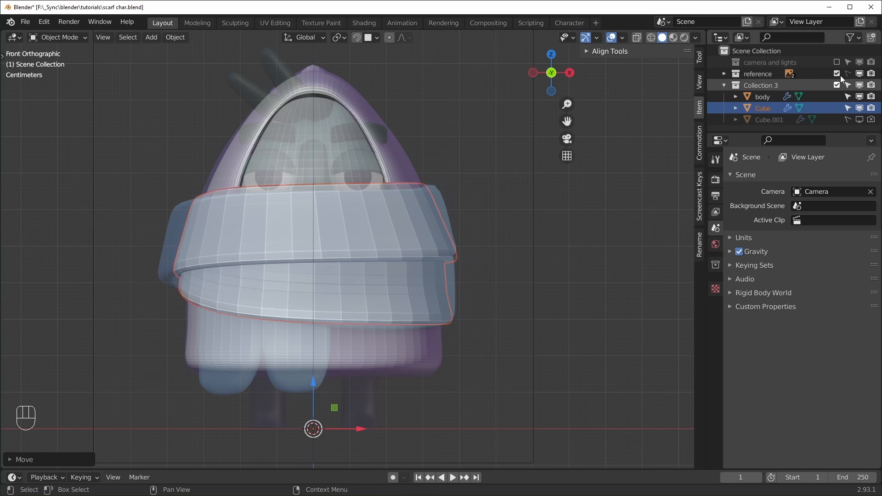
left_click(836, 74)
left_click(544, 256)
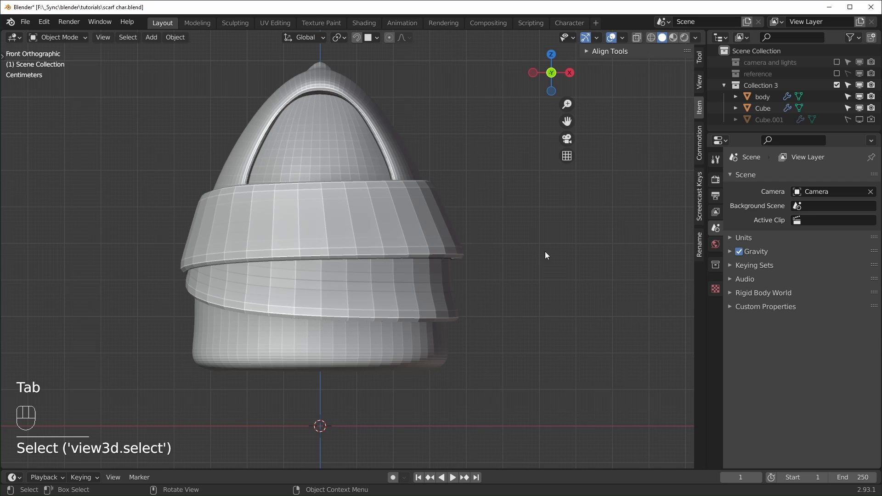
Add a plane inside the scarf mesh in Edit Mode and rotate it 90 degrees about X to face the front
left_click(449, 242)
key("Tab")
left_click(536, 345)
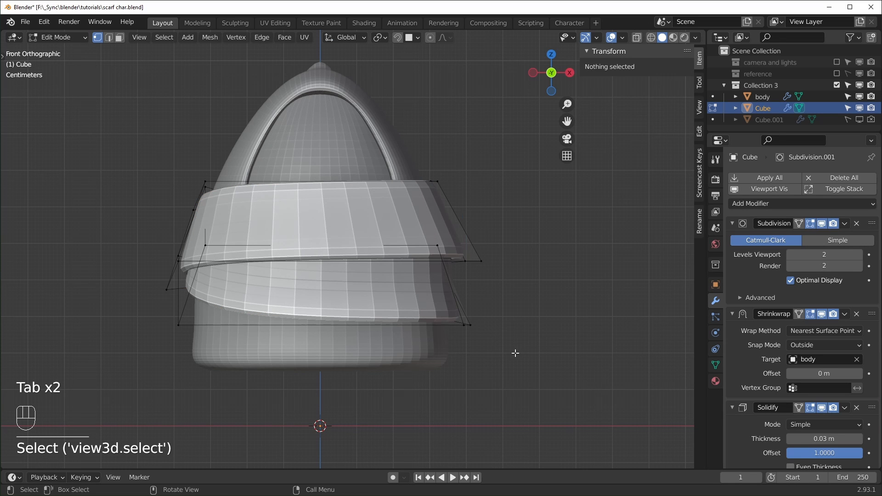
middle_click_drag(513, 352, 509, 310)
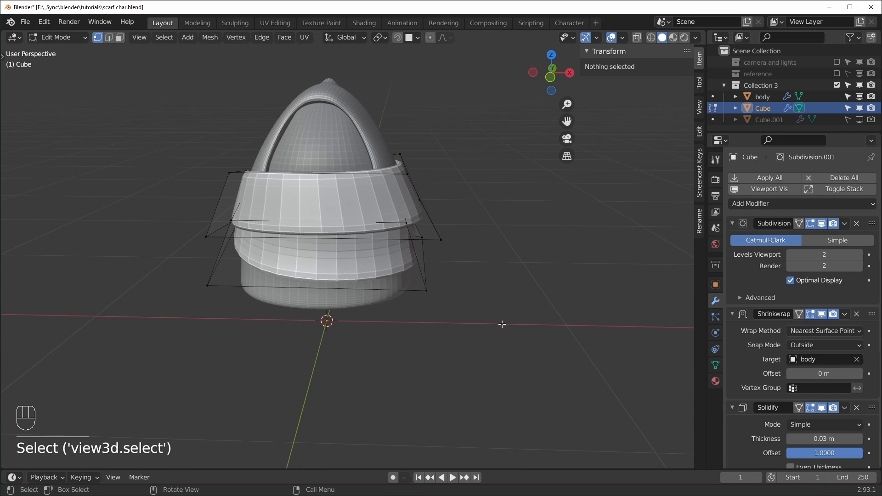
key("shift+a")
left_click(464, 235)
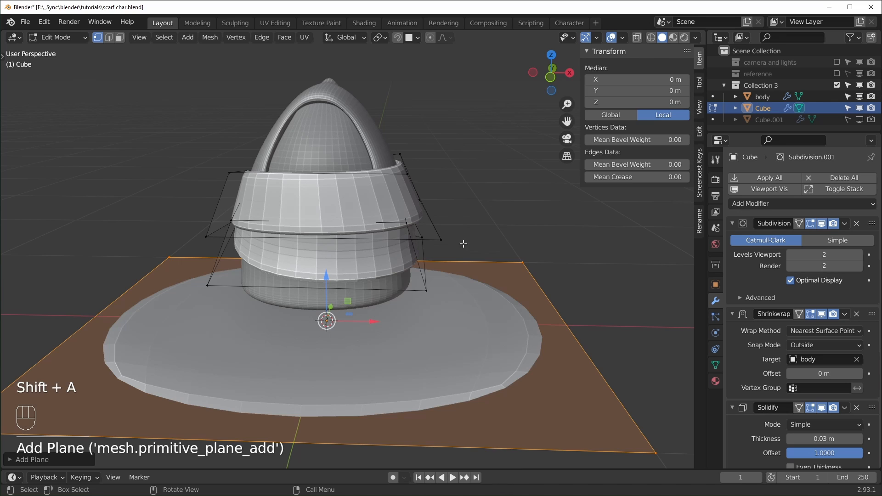
type("r")
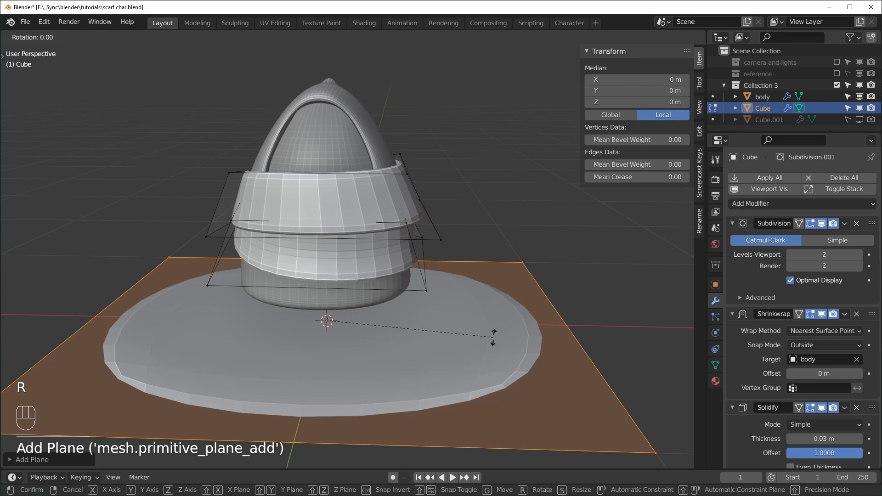
type("x90")
key("Return")
key("KP_1")
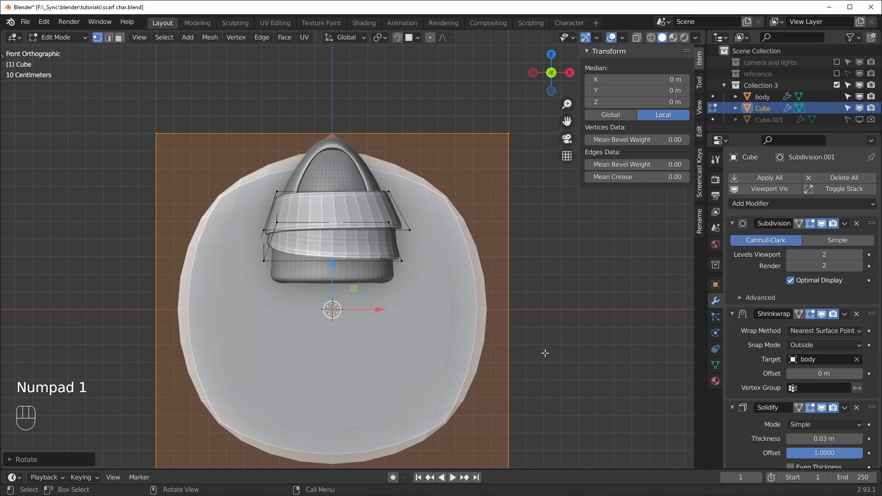
Scale the plane down to one hanging scarf end's width in the front reference and move it to about X -0.047 m, Z 0.071 m
key("s")
left_click(364, 339)
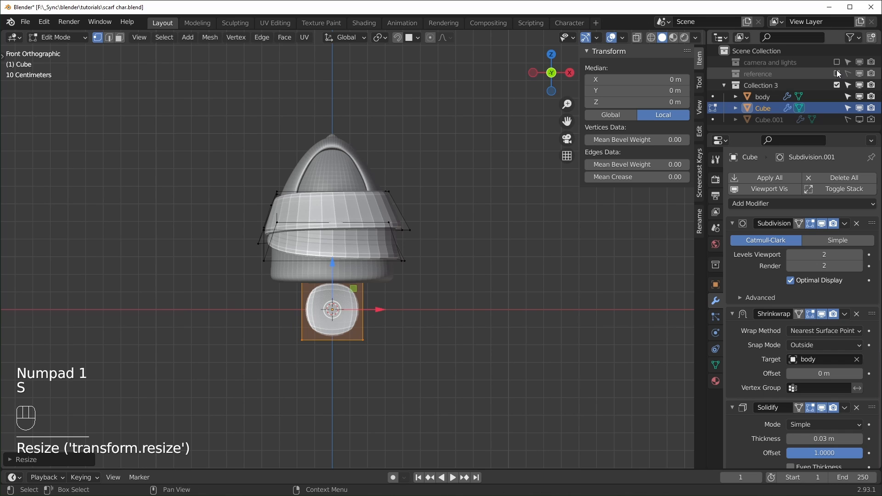
left_click(836, 73)
scroll(461, 384, "up", 3)
key("s")
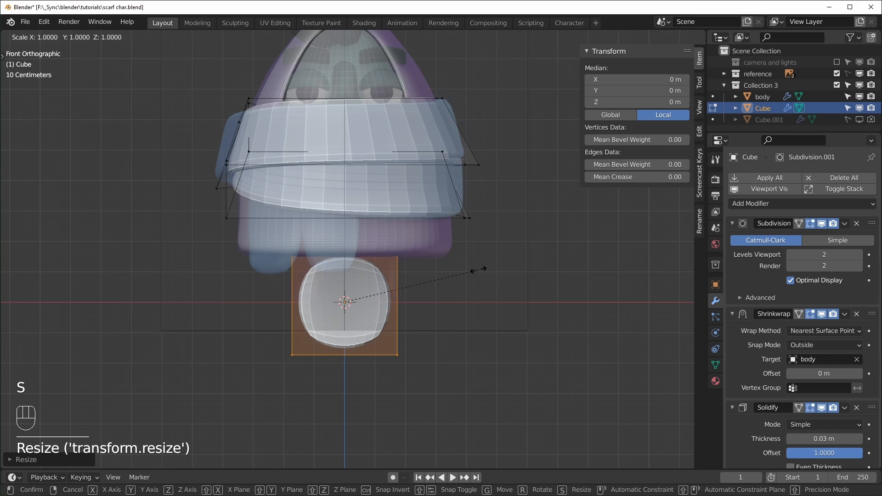
left_click(419, 271)
key("s")
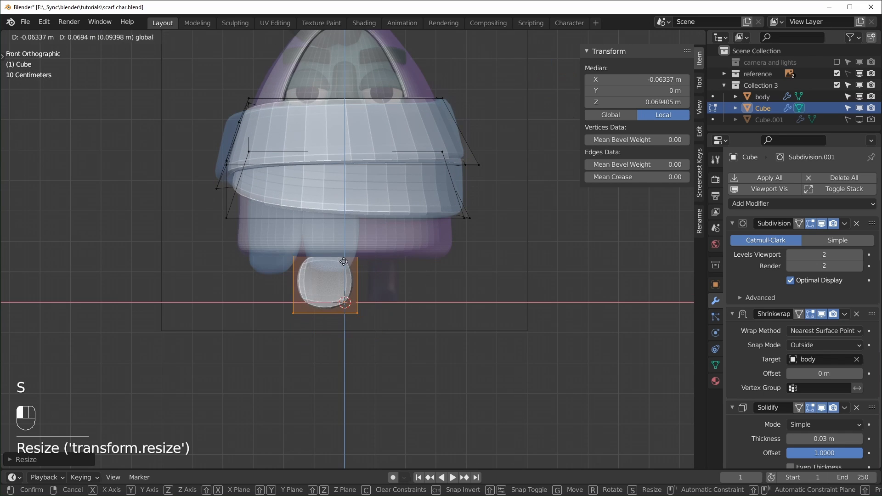
key("g")
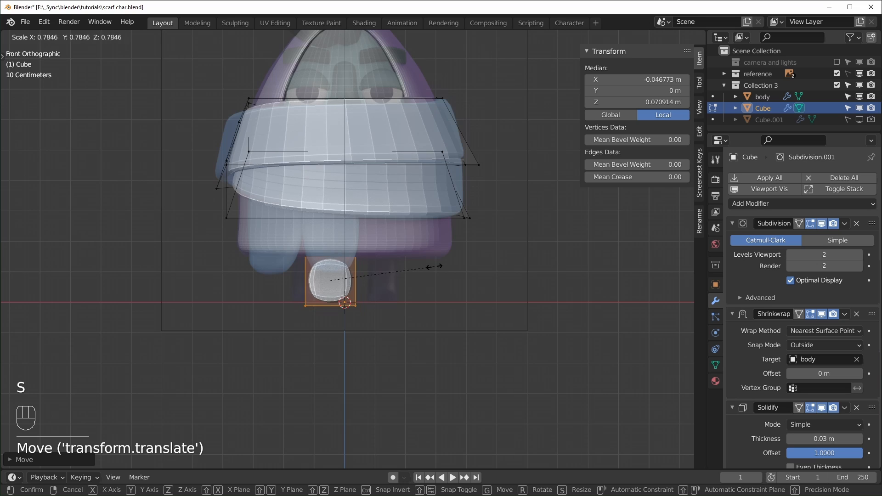
left_click(453, 265)
scroll(519, 368, "up", 2)
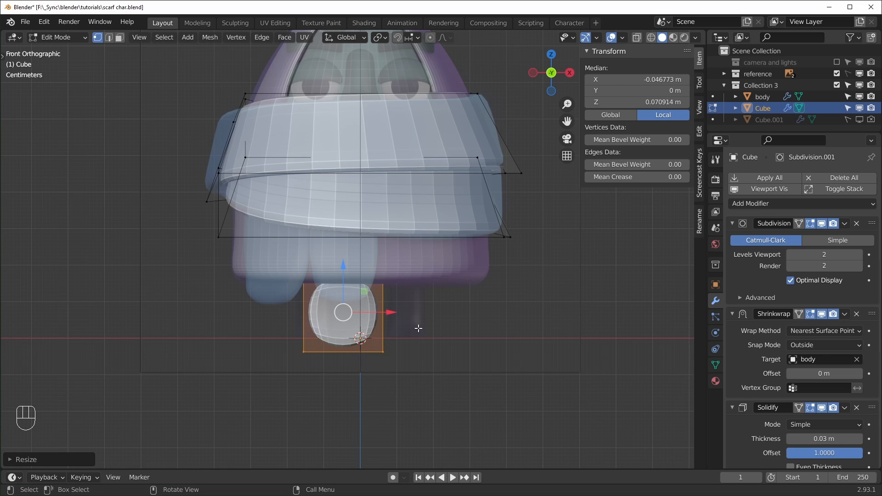
Set snapping to Face and snap-move the plane onto the body's front under the scarf, at about X -0.046 m, Y -0.345 m, Z 0.227 m
left_click(417, 40)
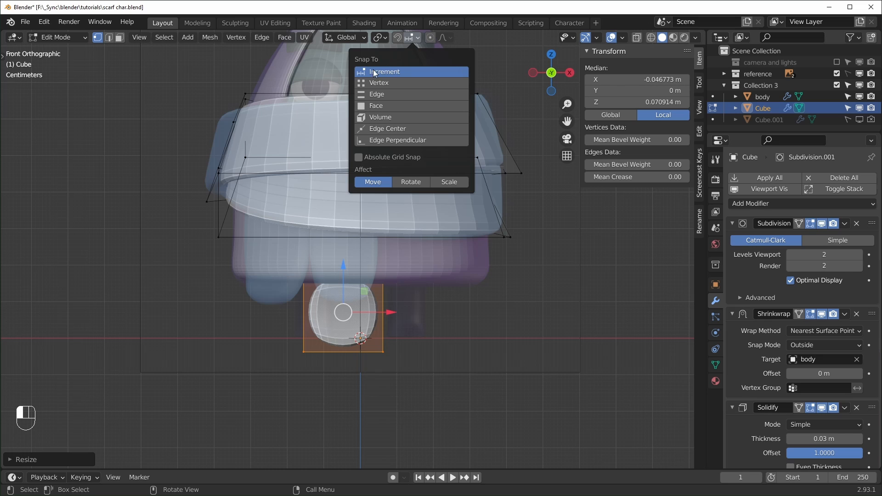
left_click(369, 107)
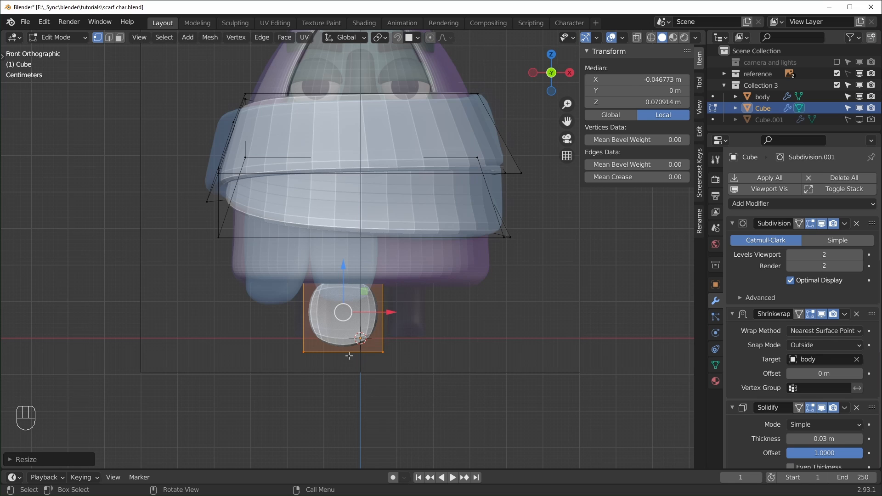
key("g")
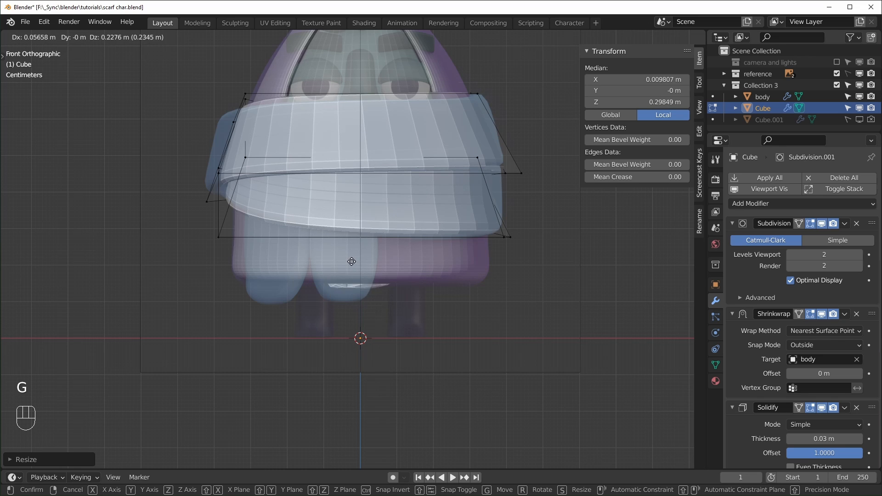
key("ctrl")
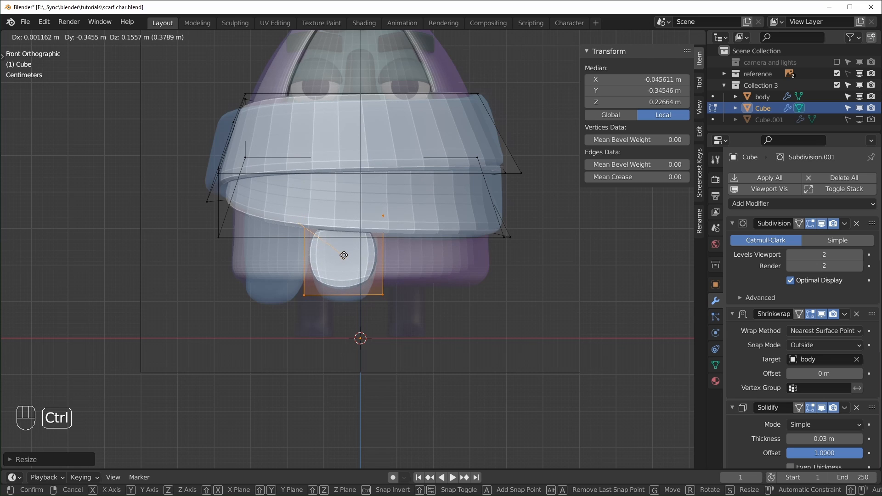
left_click(344, 255)
middle_click_drag(344, 255, 481, 290)
Raise the small plane's top edge behind the scarf wrap to about Z 0.417 m
key("alt+z")
key("KP_1")
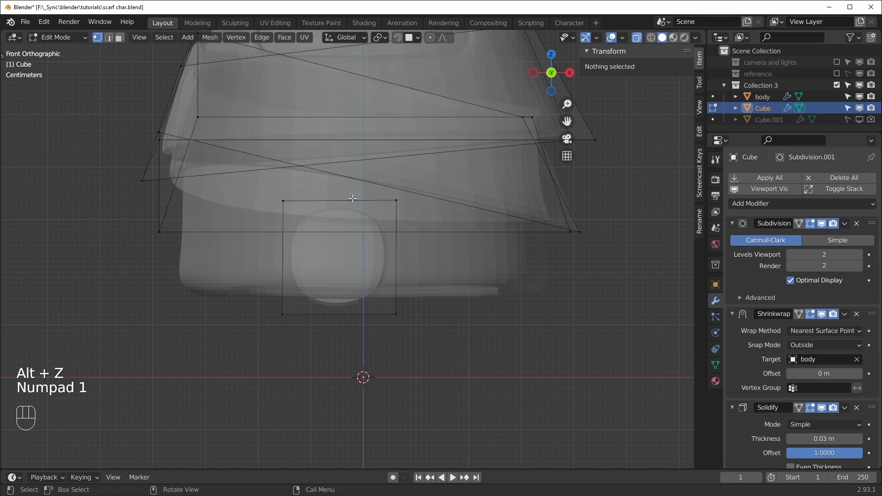
key("2")
left_click(339, 193)
left_click_drag(339, 195, 339, 149)
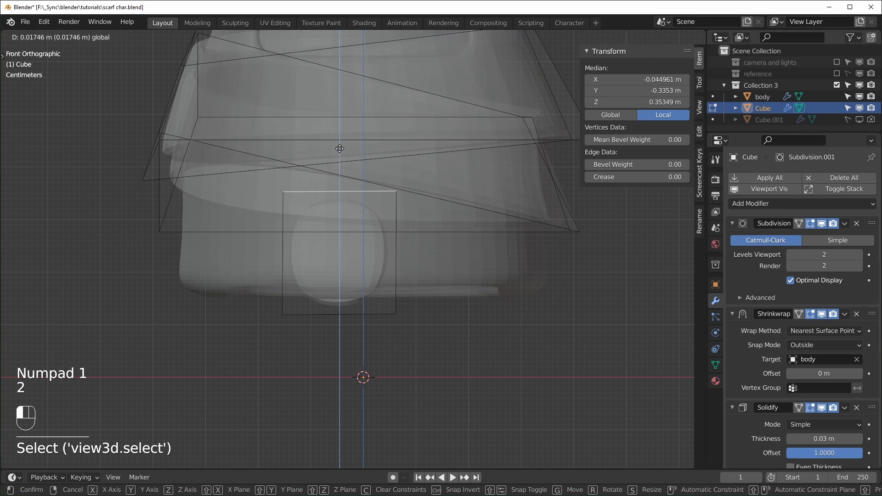
left_click(341, 122)
key("alt+z")
middle_click_drag(341, 137, 383, 275)
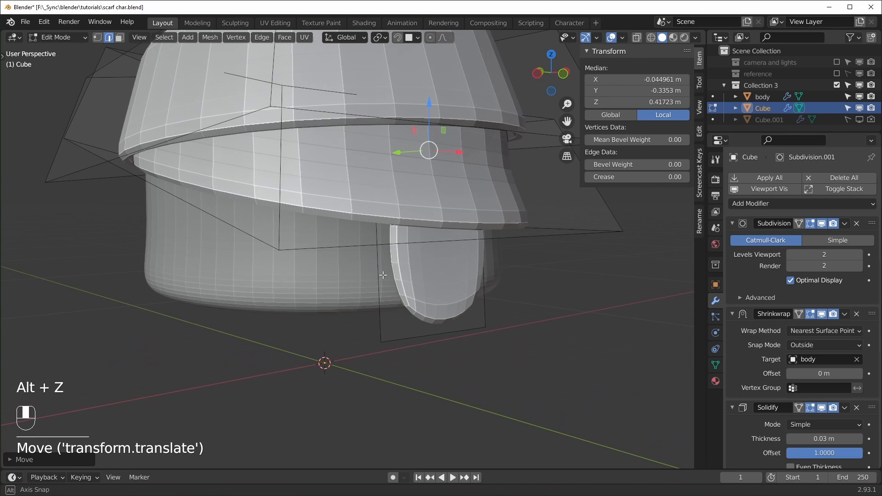
middle_click_drag(462, 162, 420, 258)
key("g")
key("y")
right_click(425, 158)
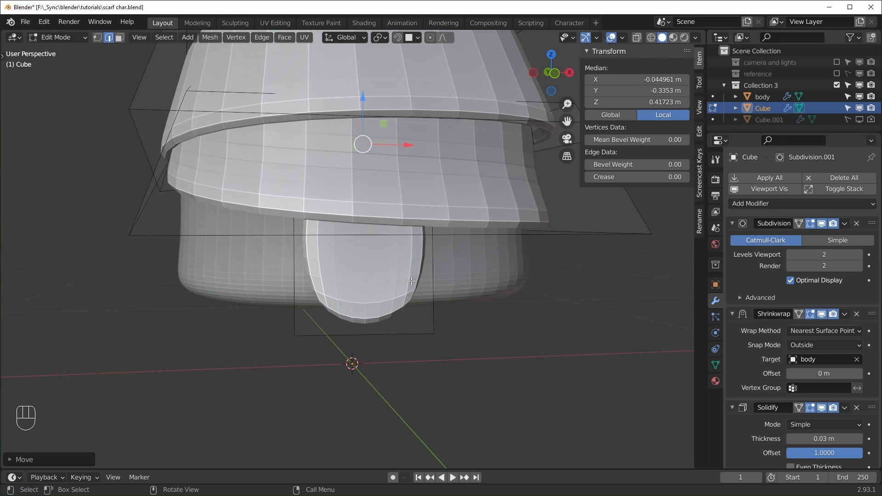
Add a horizontal loop cut across the hanging strip and slide it down to about Z 0.22 m
key("ctrl+r")
left_click(431, 266)
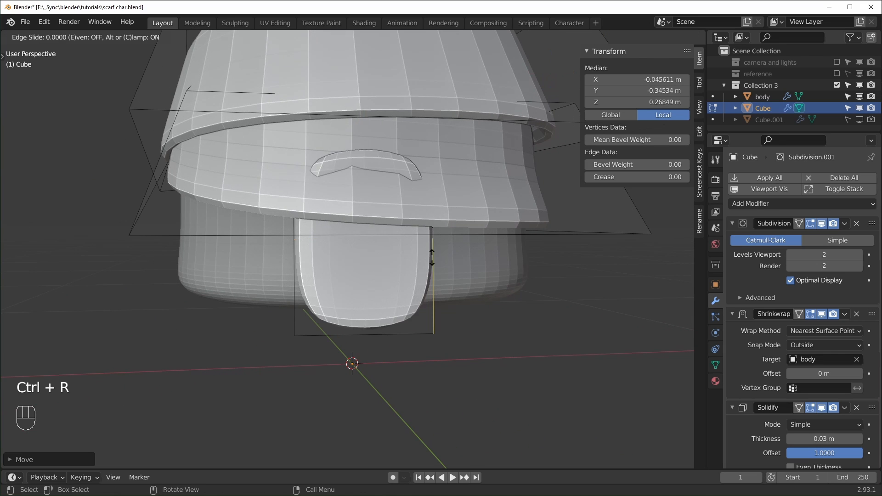
left_click(381, 321)
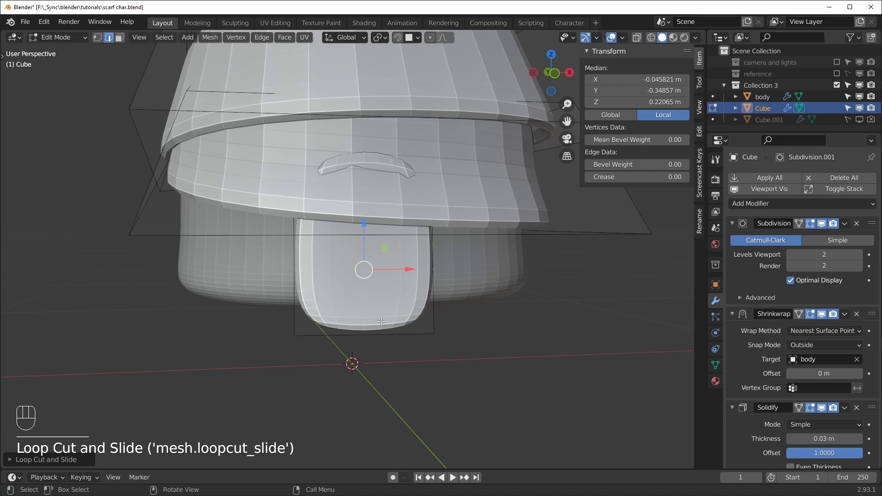
Try to move only the hanging strip's top edge back along Y toward the body
key("alt+z")
middle_click_drag(419, 335, 486, 155)
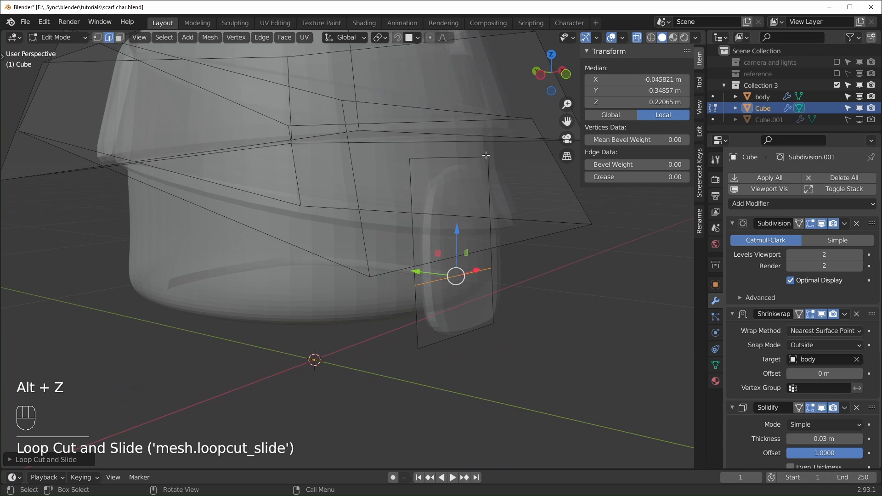
left_click(445, 160)
key("alt+z")
middle_click_drag(463, 236, 496, 228)
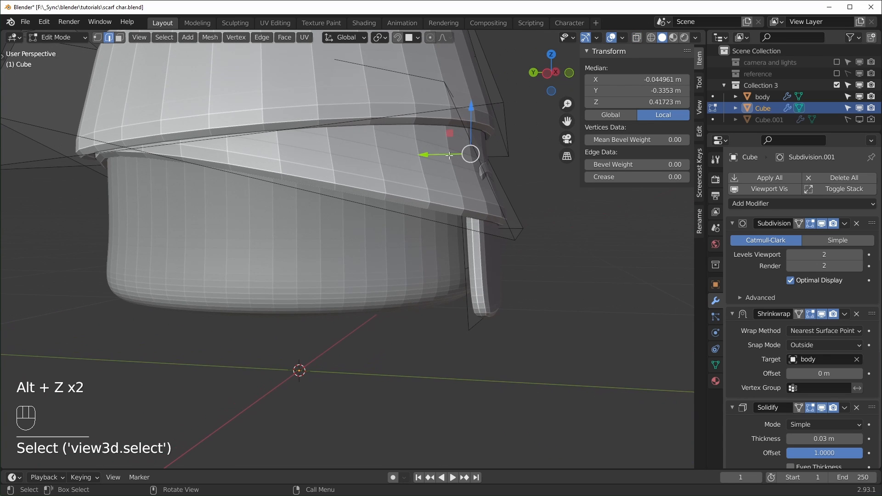
left_click_drag(424, 154, 389, 166)
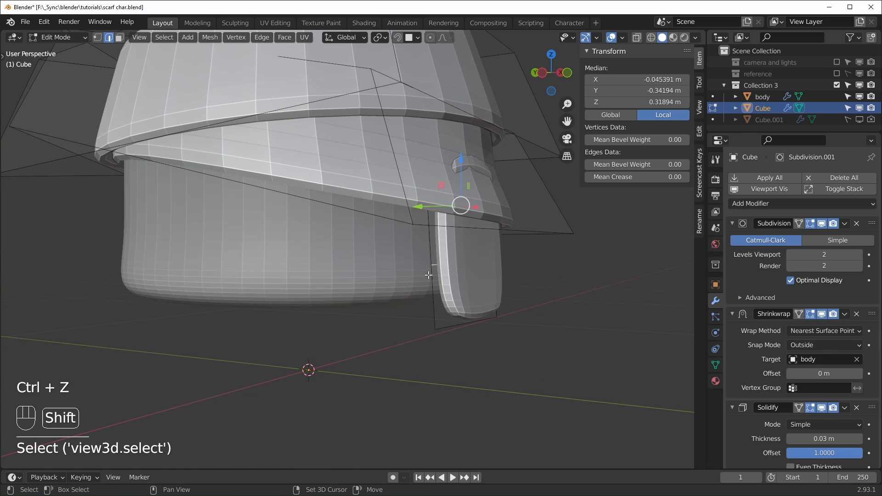
Move the strip's top edge and loop cut back along Y toward the body, then lower the top edge to about Z 0.402 m
middle_click_drag(431, 273, 452, 264)
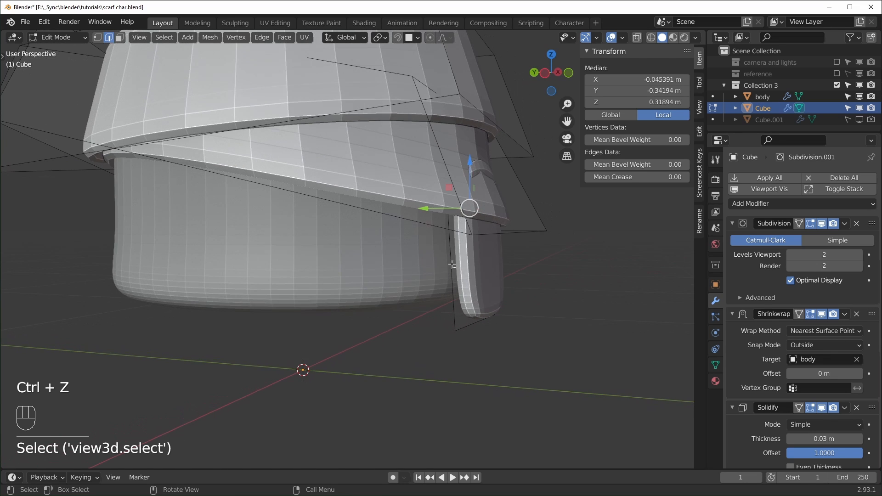
key("alt+z")
key("alt+z")
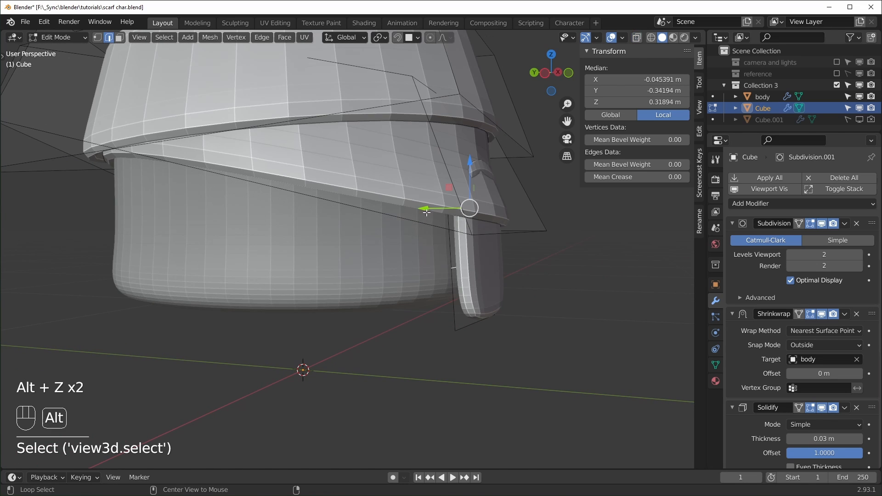
left_click_drag(423, 208, 411, 209)
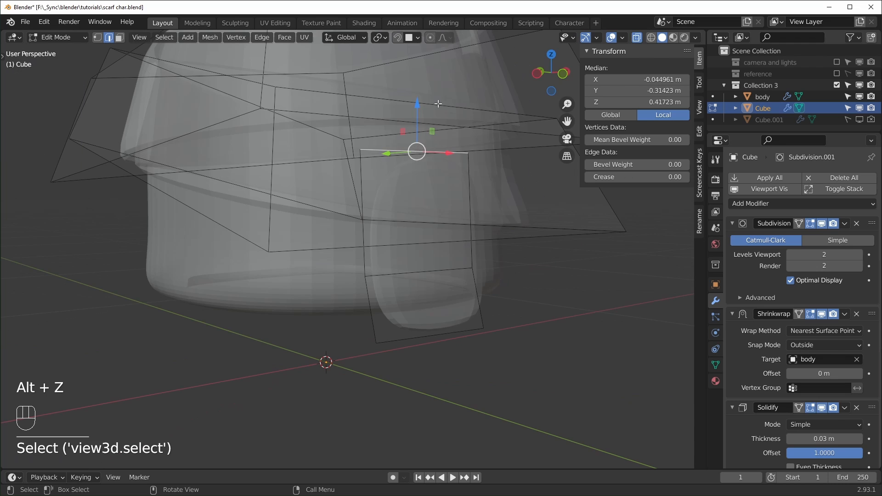
key("alt+z")
left_click_drag(416, 109, 420, 115)
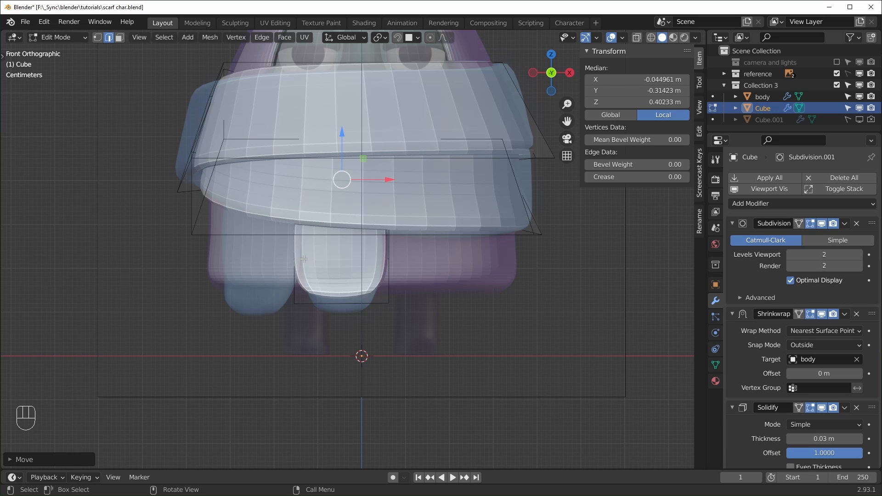
Duplicate the whole hanging strip and snap the copy onto the body beside it, at about X -0.234 m, Y -0.265 m, Z 0.246 m
key("l")
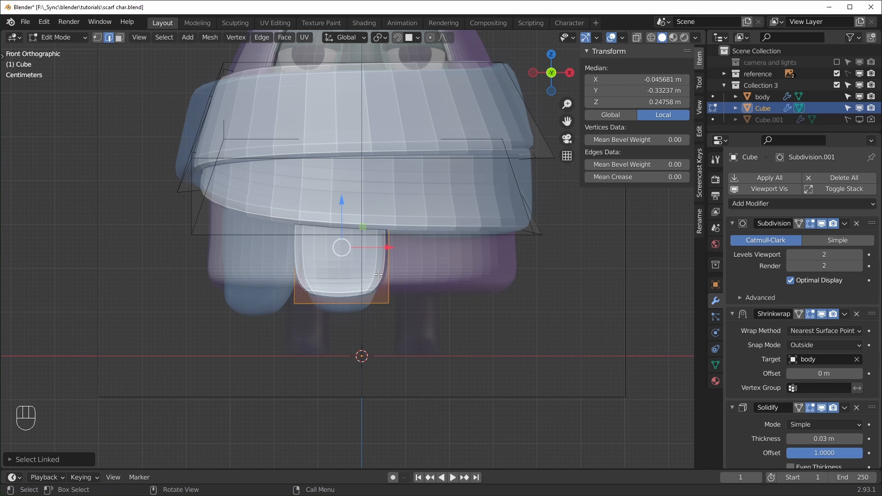
key("shift+d")
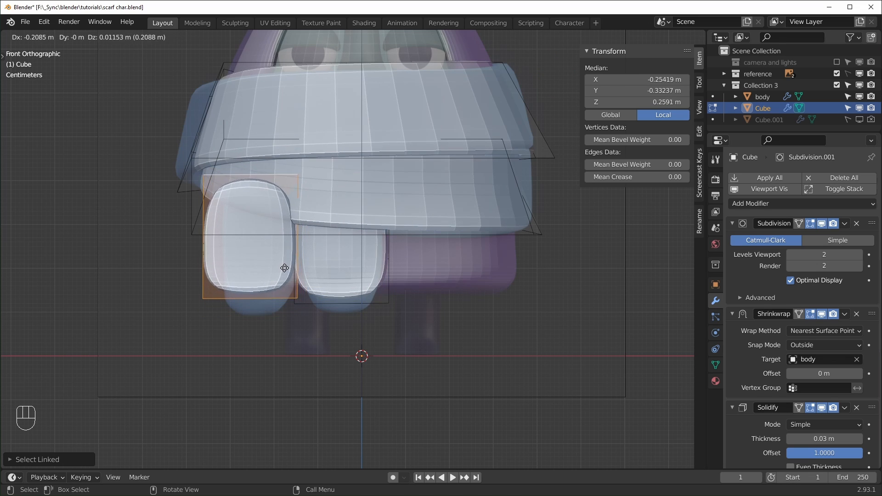
key("ctrl")
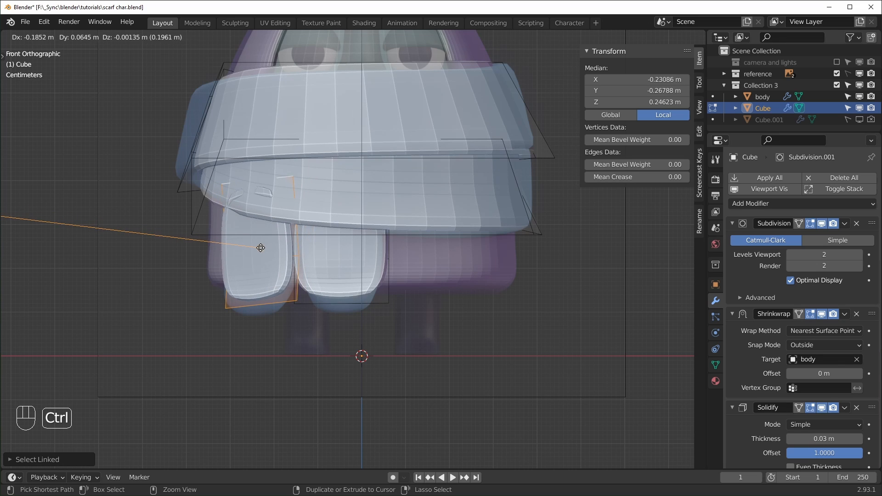
left_click(259, 248, "ctrl")
Rotate the duplicated strip to follow the body's curve and shift it to about X -0.244 m, Y -0.256 m
middle_click_drag(250, 331, 304, 336)
mouse_move(518, 248)
middle_mouse_down()
mouse_move(518, 259)
mouse_move(522, 245)
middle_mouse_up()
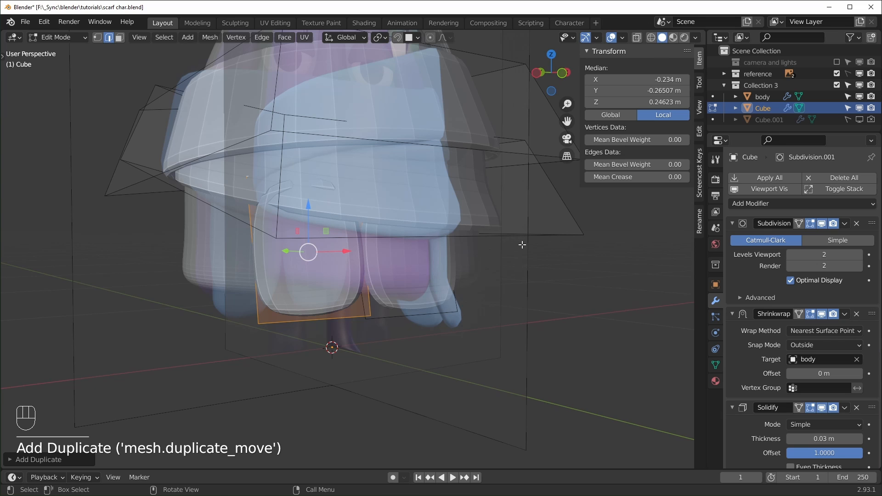
key("r")
left_click(525, 262)
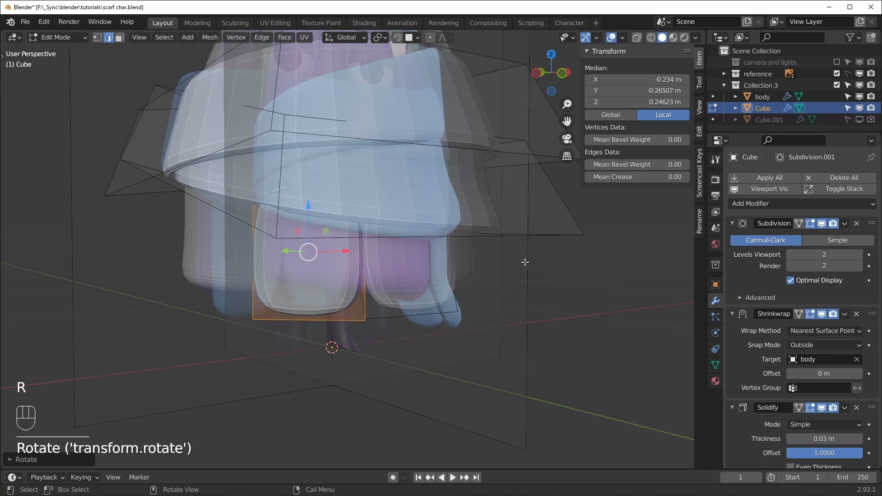
middle_click_drag(525, 263, 407, 270)
key("KP_1")
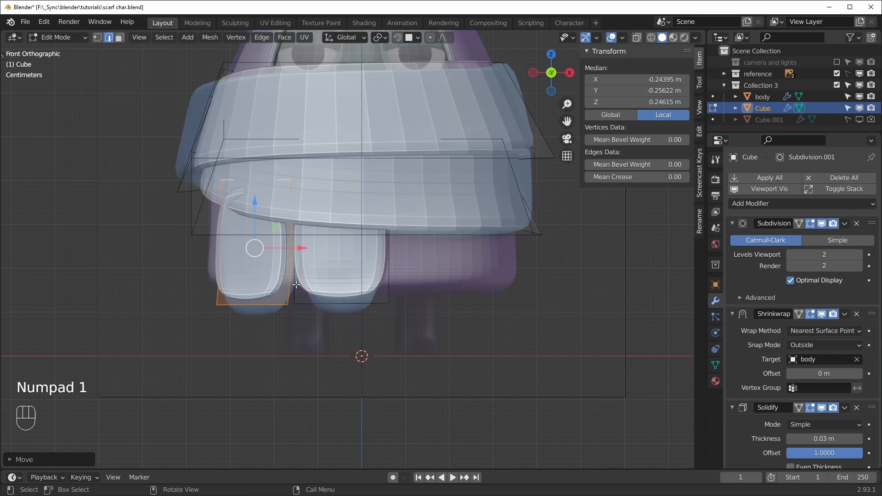
Examine the hanging scarf ends in the front reference with the model hidden, and return to editing the scarf with the reference hidden
left_click(836, 73)
left_click(836, 85)
left_click(836, 74)
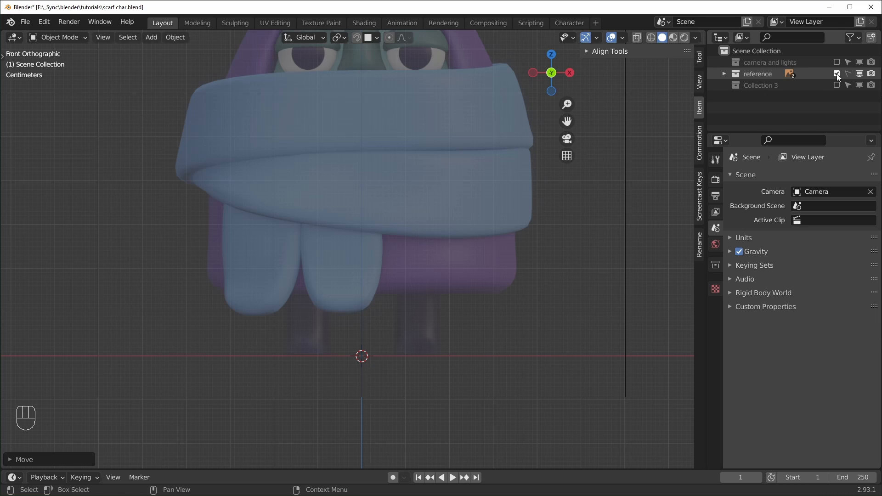
left_click(837, 73)
left_click(837, 84)
key("Tab")
key("Tab")
Lower the duplicated strip's bottom edge along Z so that this scarf end hangs longer
left_click(256, 264)
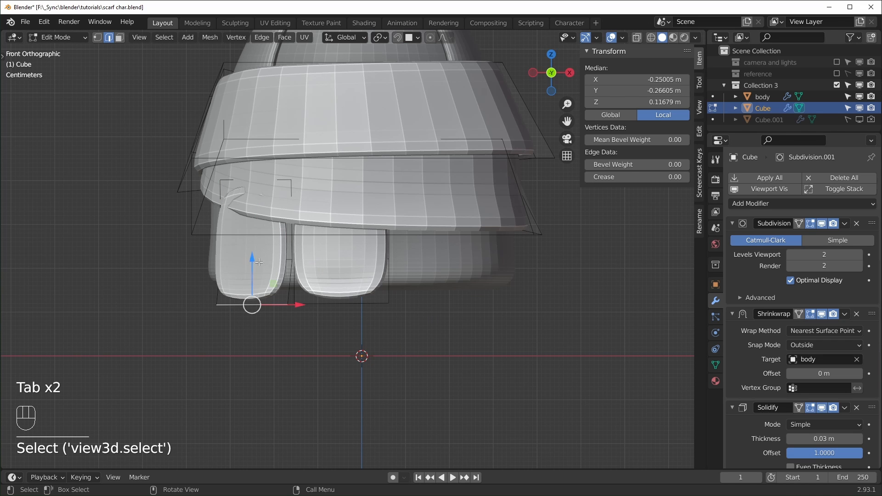
left_click(258, 263, "alt")
left_click_drag(256, 240, 256, 254)
Move the duplicated strip's top edge and loop back along Y toward the body, and raise the top edge to about Z 0.43 m
middle_click_drag(260, 284, 309, 288)
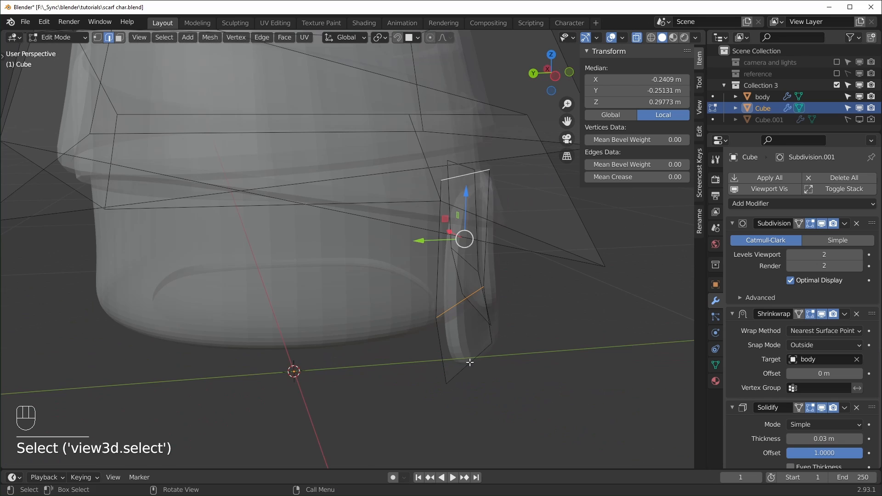
middle_click_drag(470, 363, 461, 351)
key("alt+z")
left_click_drag(435, 241, 420, 239)
middle_click_drag(433, 265, 335, 248)
key("alt+z")
left_click(270, 155)
left_click_drag(266, 106, 268, 89)
key("alt+z")
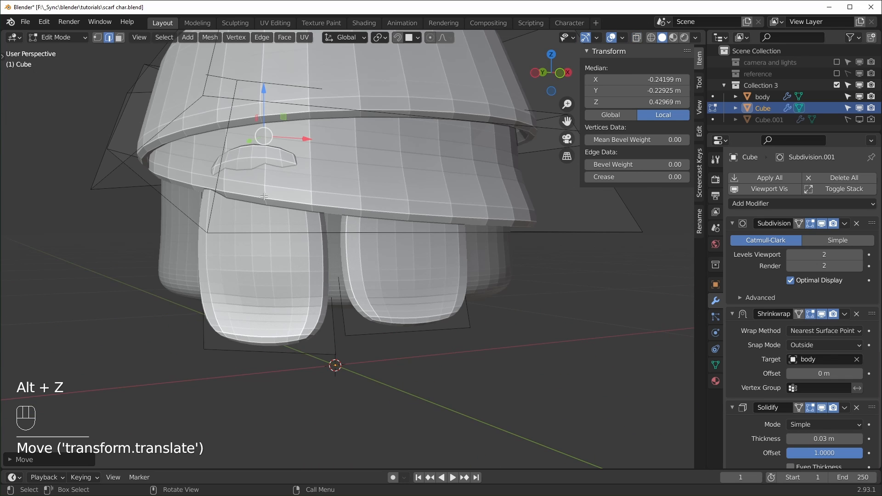
Move the lower ring's bottom front corner vertex on the negative X side outward to about X -0.408 m
middle_click_drag(198, 271, 143, 278)
key("1")
left_click_drag(123, 274, 122, 268)
middle_click_drag(122, 268, 145, 295)
left_click(145, 295)
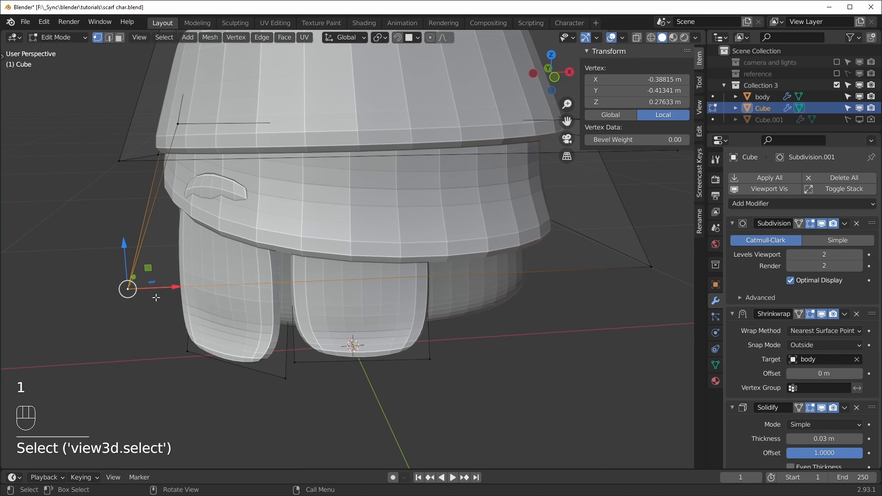
left_click_drag(173, 289, 158, 292)
middle_click_drag(159, 291, 241, 314)
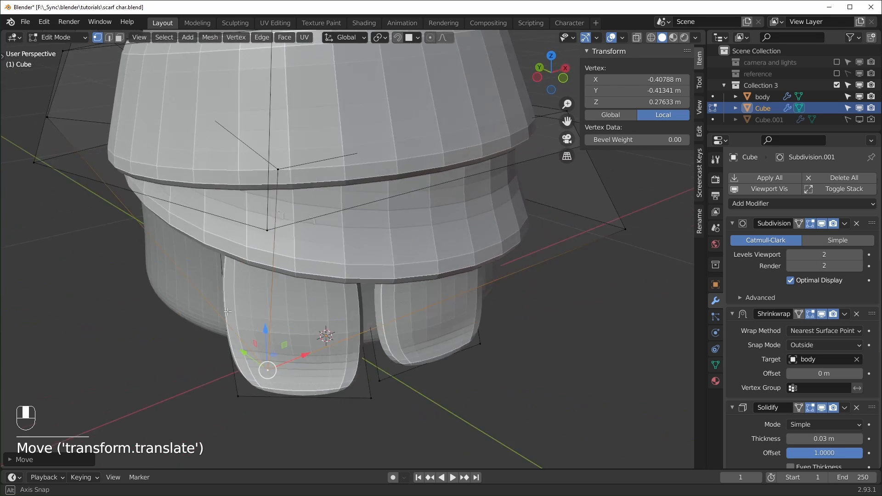
middle_click_drag(241, 315, 257, 317)
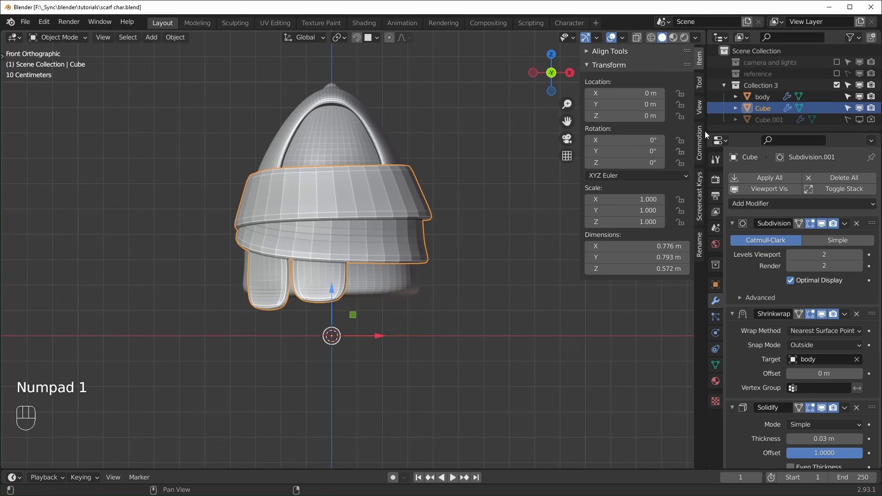
Rename the scarf mesh object as scarf in the scene collection
double_click(765, 108)
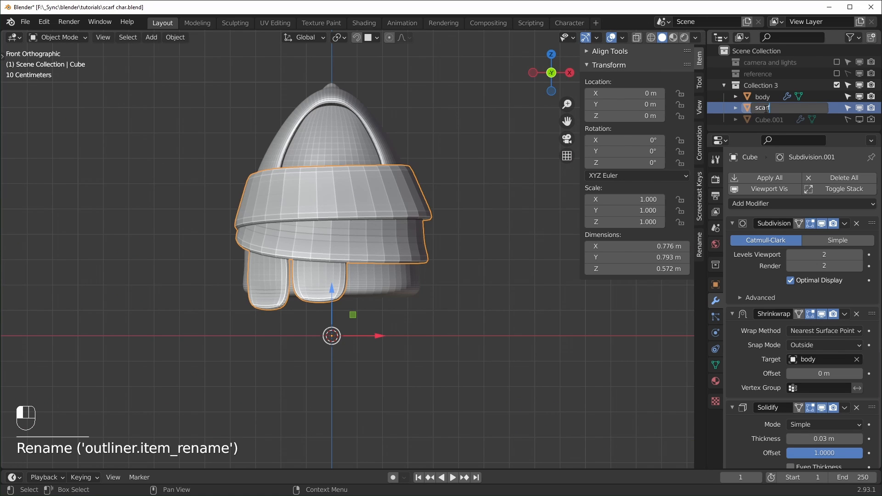
type("scarf")
key("Return")
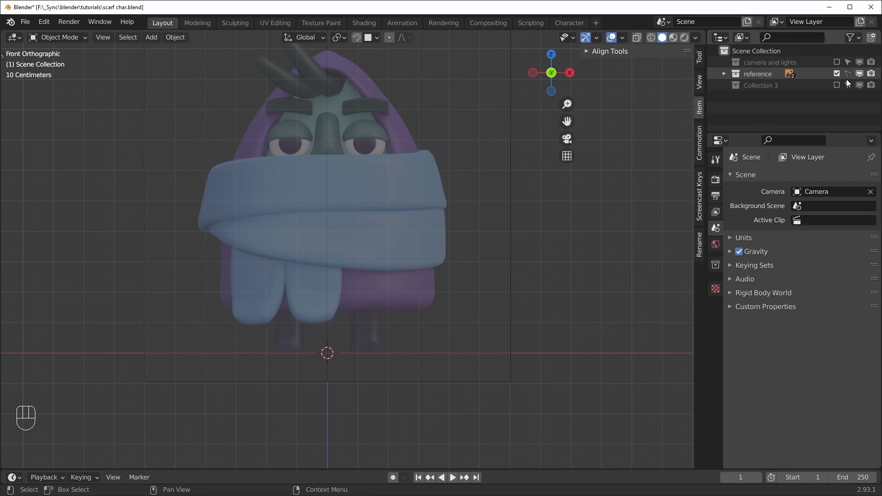
Show Collection 3 alongside the reference, and add a cube with a level 3 Subdivision modifier
left_click(836, 85)
middle_click_drag(593, 294, 561, 308)
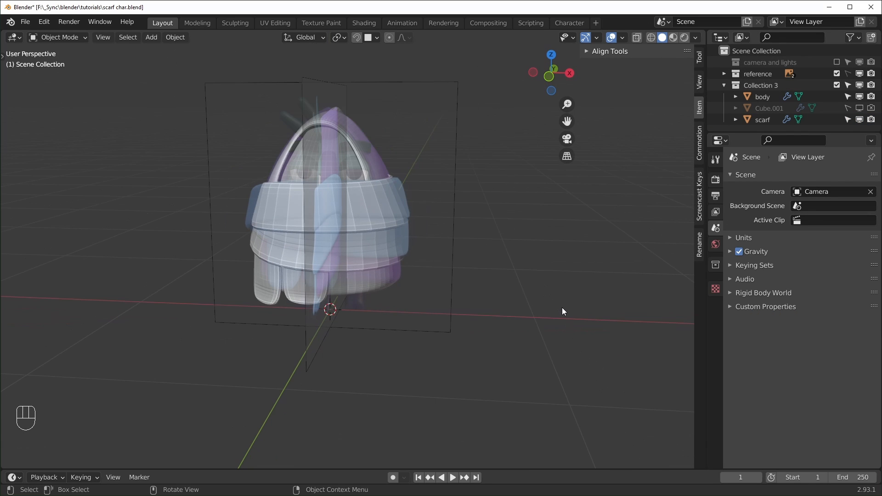
key("shift+a")
mouse_move(561, 260)
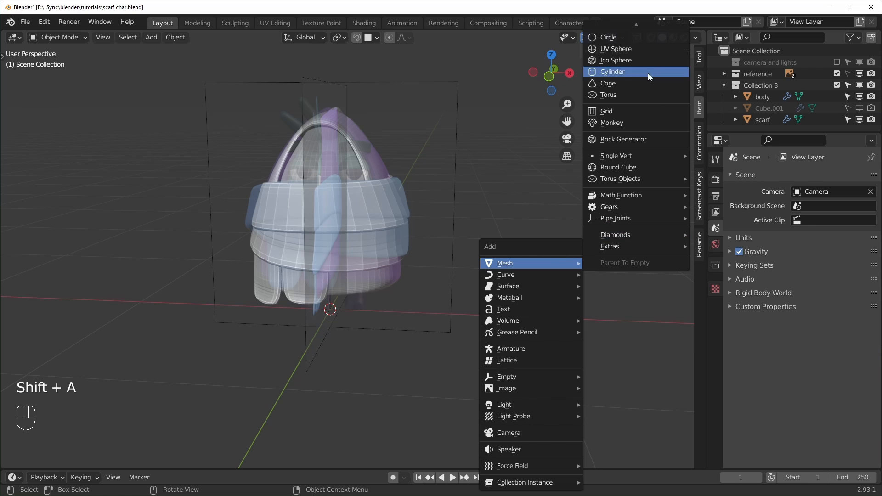
left_click(643, 50)
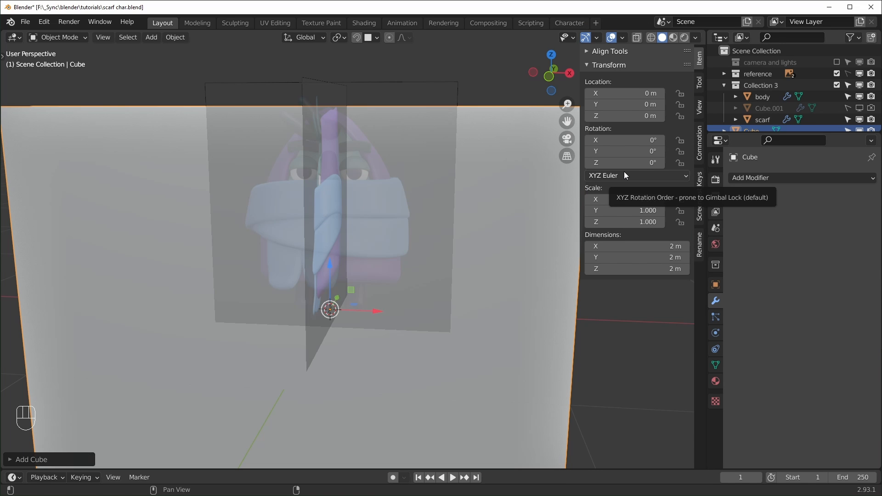
key("ctrl+3")
scroll(468, 323, "down", 3)
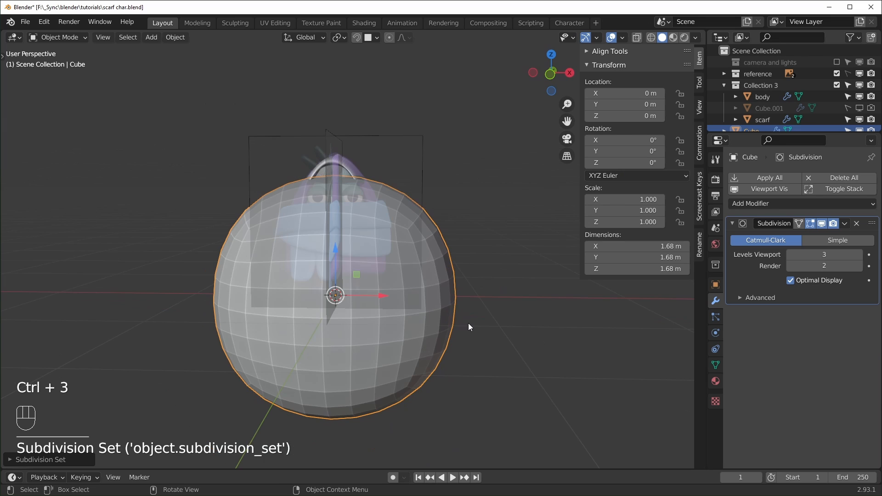
Scale the cube's mesh down to leg width and place it over the reference leg at about X 0.127 m
key("Tab")
key("KP_1")
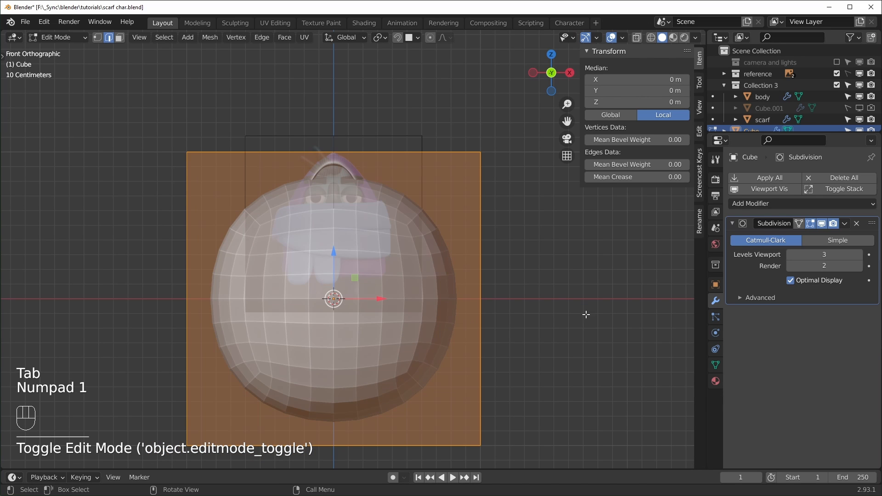
key("s")
left_click(365, 305)
scroll(368, 303, "up", 4)
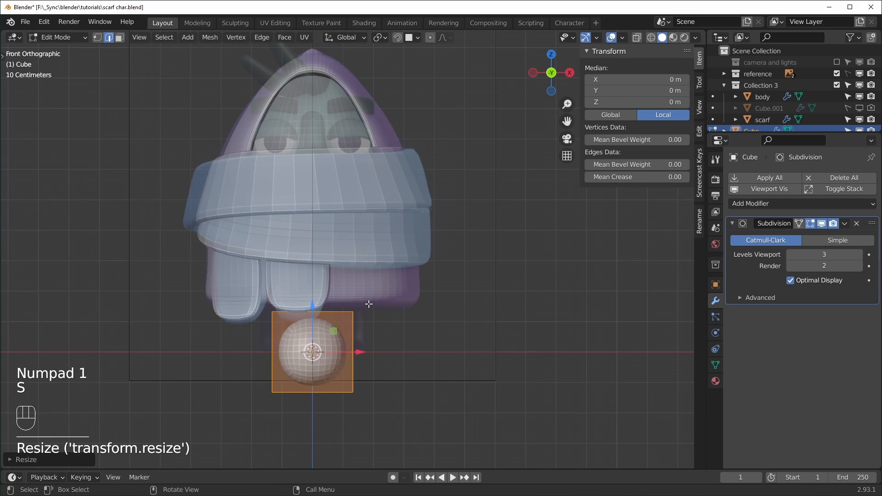
scroll(369, 304, "up", 3)
key("s")
left_click(337, 323)
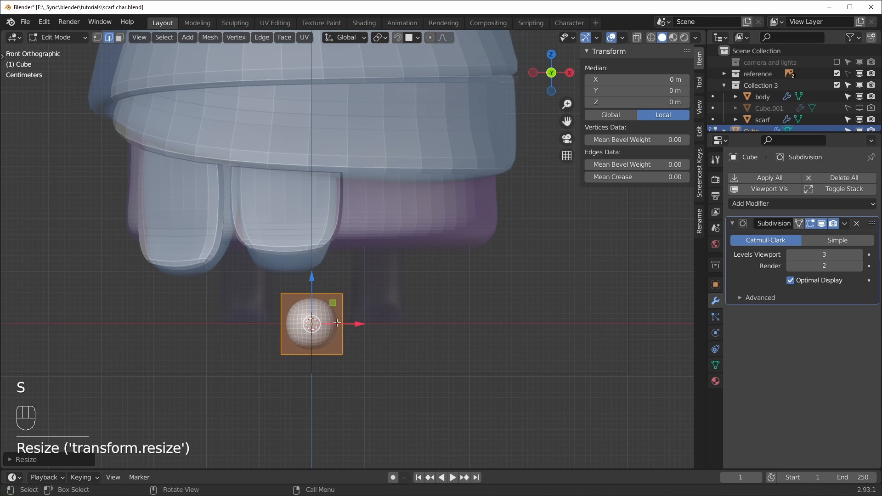
left_click_drag(332, 308, 402, 273)
left_click(372, 366)
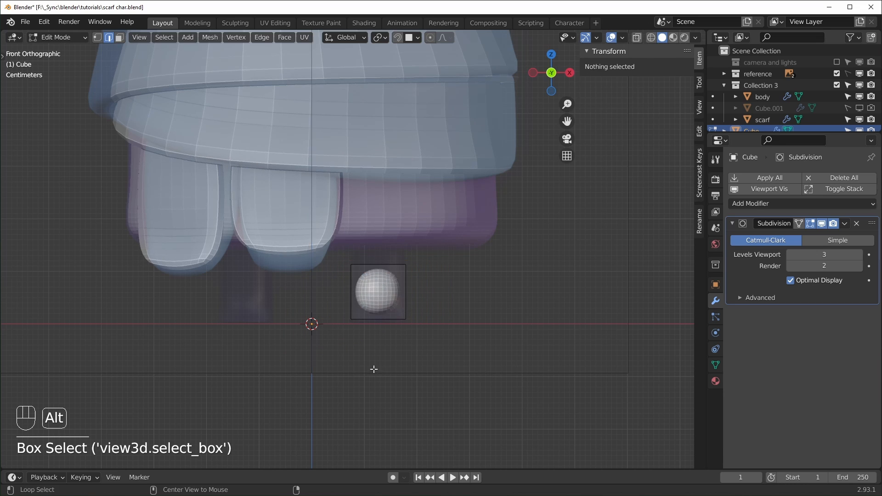
With X-ray on, move the leg's bottom face to about ground level and raise its top face to about Z 0.191 m
key("alt+z")
left_click_drag(319, 353, 441, 307)
key("g")
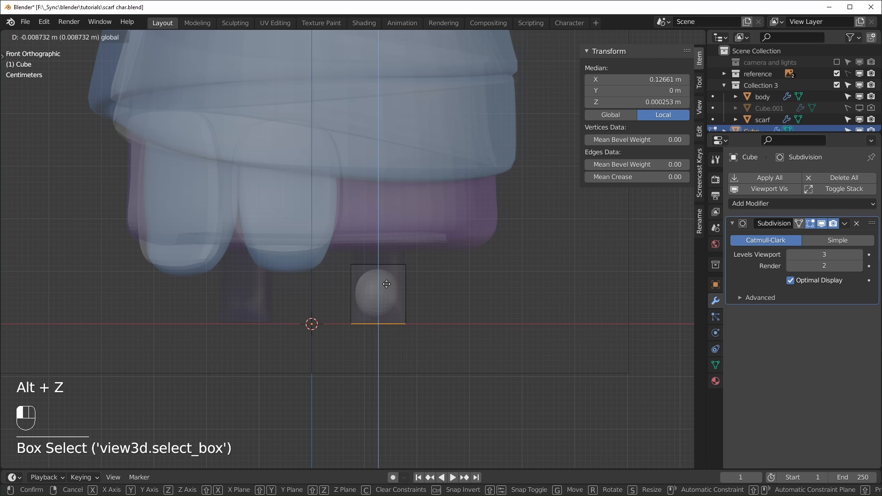
left_click(386, 284)
left_click_drag(331, 250, 434, 283)
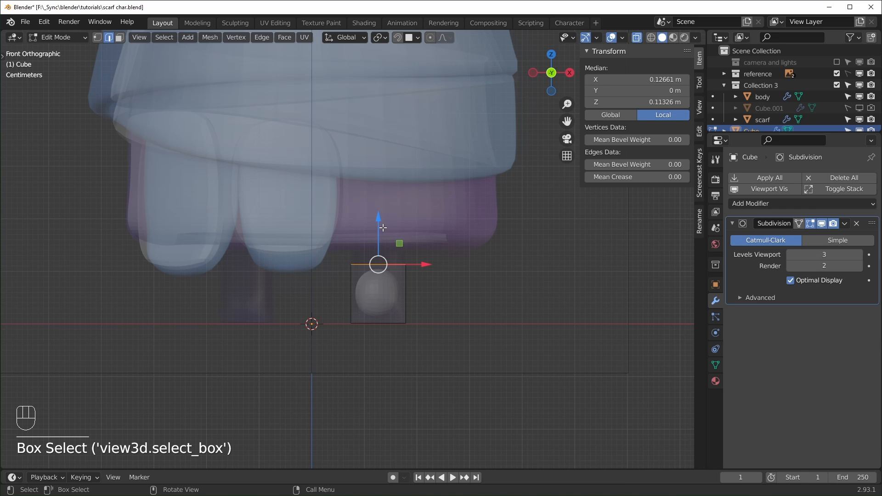
left_click_drag(384, 228, 383, 186)
Set the mean crease of the leg's top face edges to 1.00
mouse_move(427, 297)
middle_mouse_down()
mouse_move(465, 307)
mouse_move(398, 278)
mouse_move(429, 307)
middle_mouse_up()
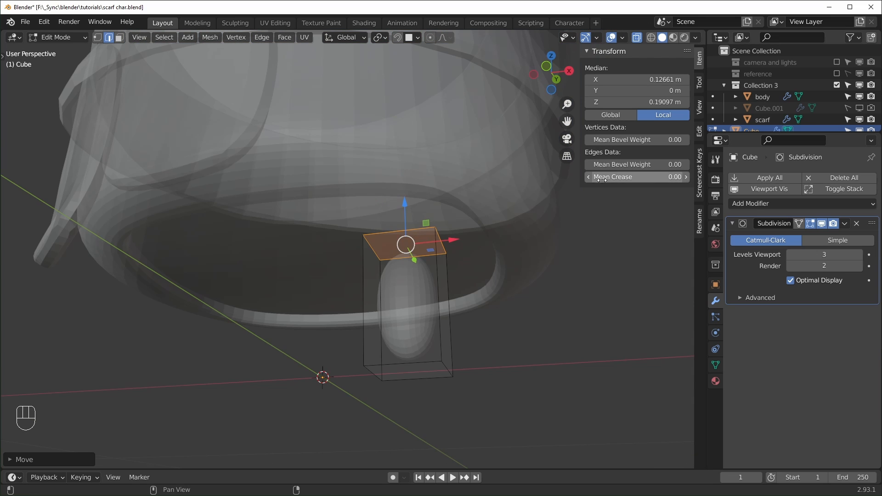
left_click_drag(661, 177, 698, 177)
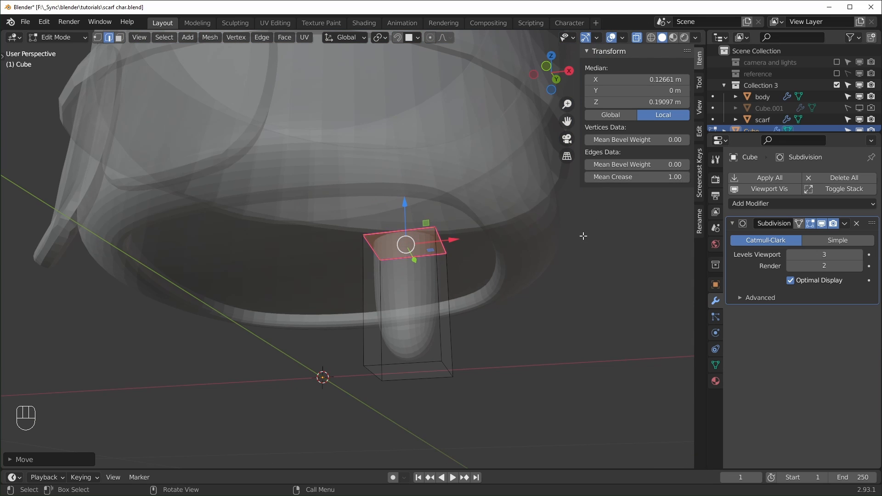
left_click(637, 177)
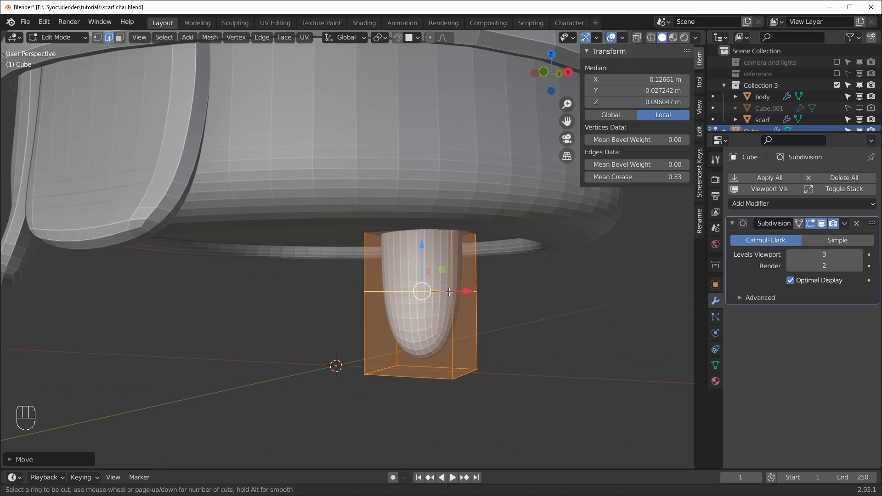
Add a horizontal loop cut around the leg and slide it down near the bottom
key("ctrl+r")
left_click(449, 292)
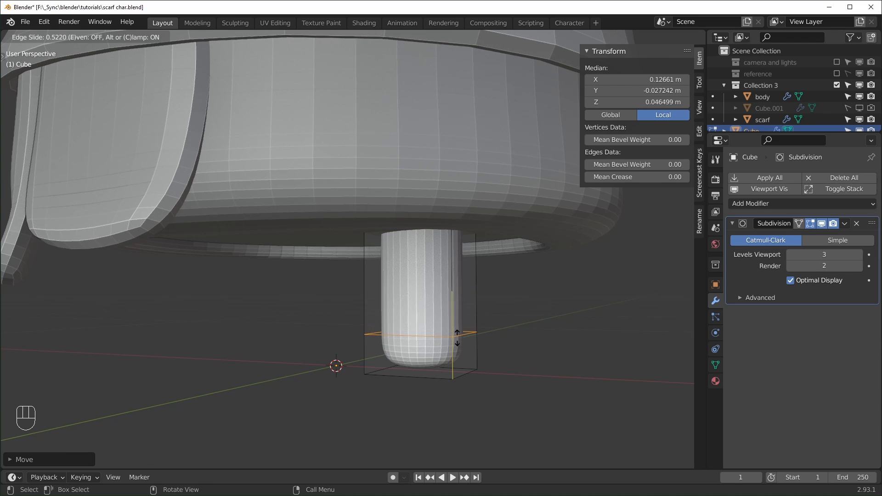
left_click(458, 342)
Move the leg's bottom front edge forward along Y to form the toe of the foot
middle_click_drag(500, 382, 438, 386)
left_click(417, 388)
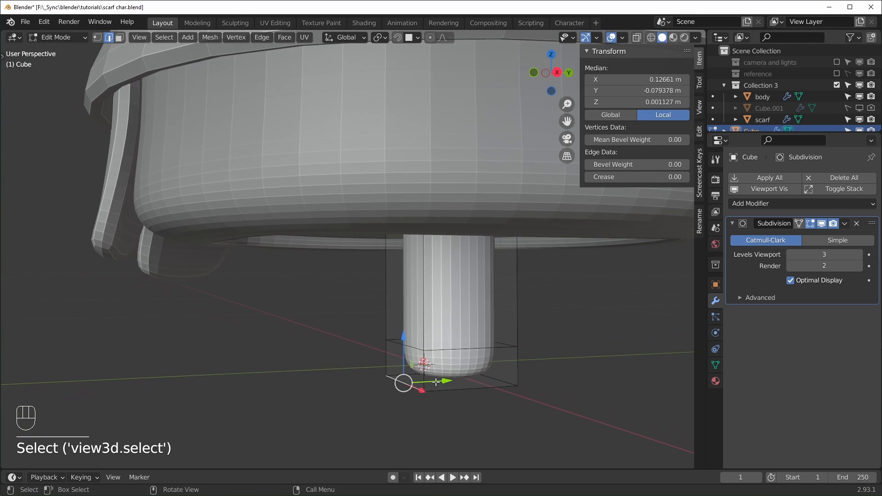
left_click_drag(438, 383, 398, 400)
Select the two bottom side edges of the foot and scale them outward along X
middle_click_drag(397, 400, 510, 407)
left_click(453, 368)
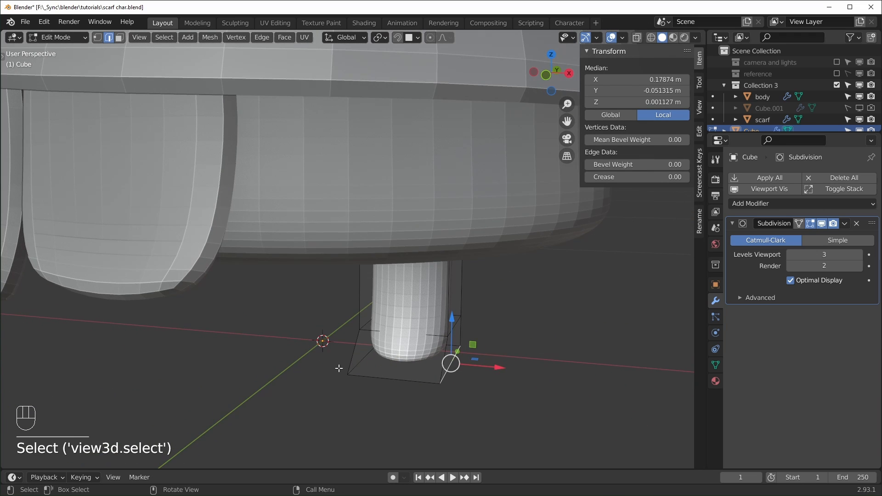
middle_click_drag(338, 368, 396, 362)
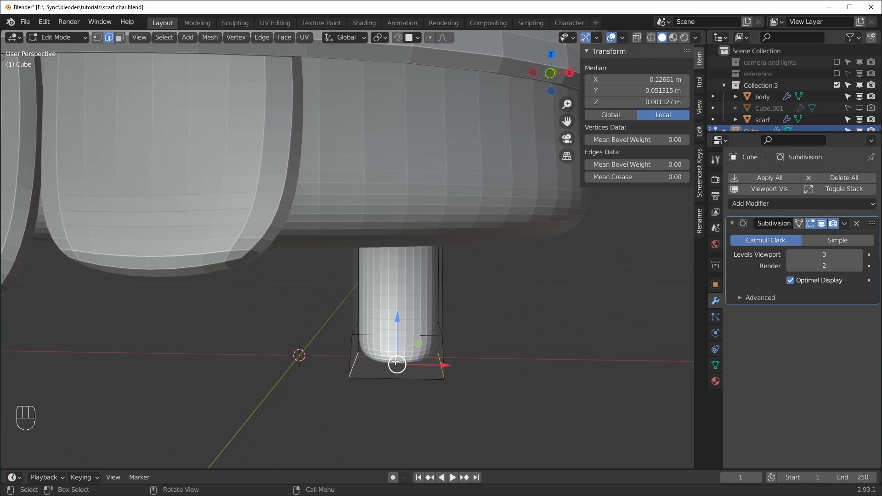
middle_click_drag(458, 385, 507, 410)
key("s")
key("x")
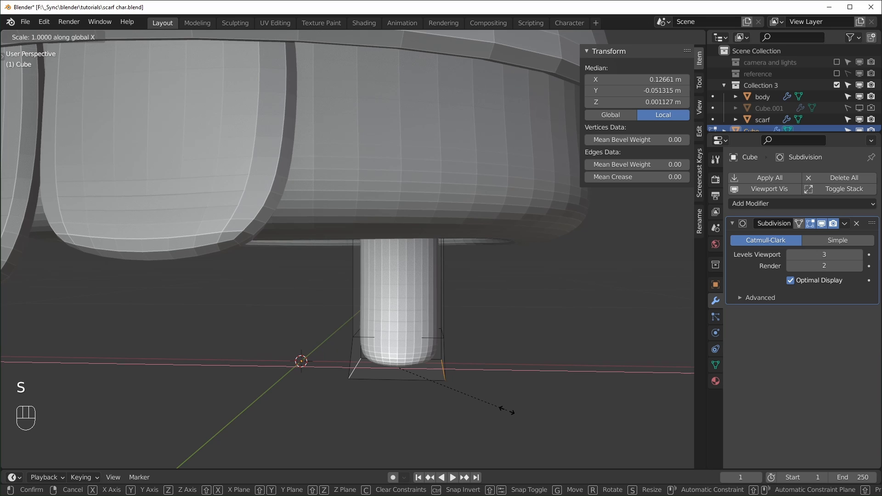
left_click(525, 414)
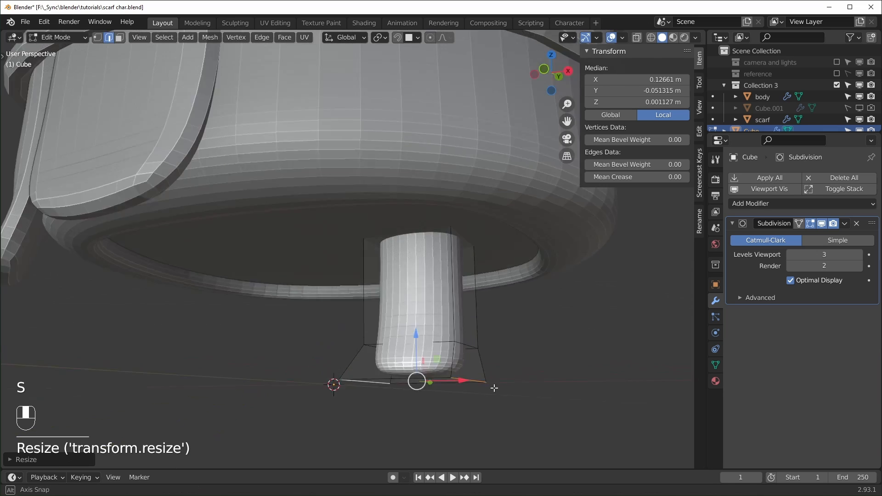
Select the foot's bottom face and set its mean crease to 0.4
middle_click_drag(492, 385, 581, 299)
key("3")
left_click(428, 363)
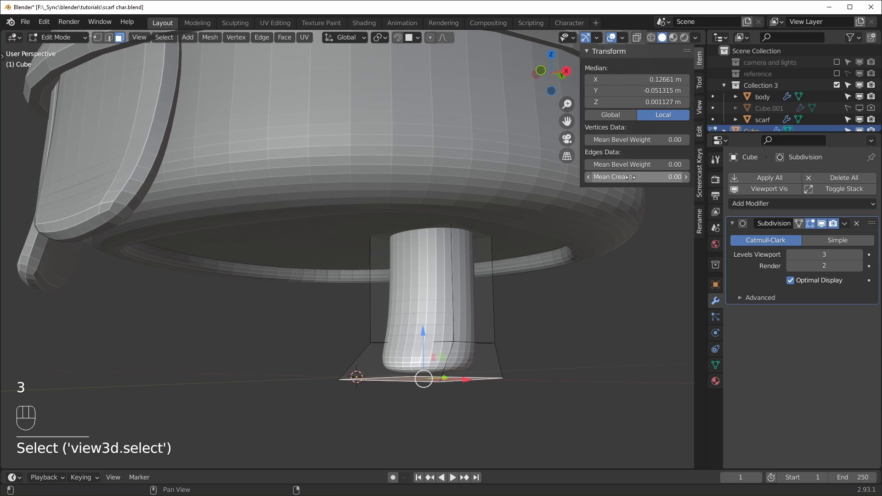
middle_click_drag(642, 196, 631, 205)
mouse_move(638, 178)
left_mouse_down()
mouse_move(693, 177)
mouse_move(638, 177)
left_mouse_up()
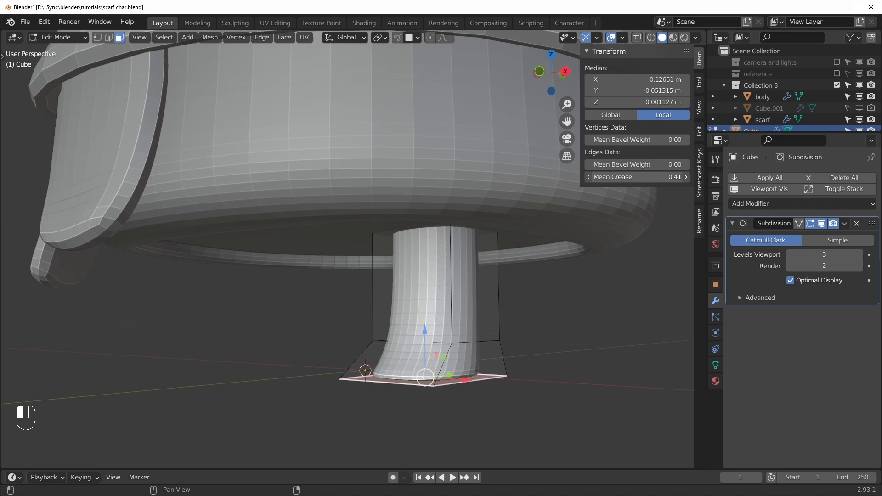
left_click(644, 177)
type("0.4")
key("Return")
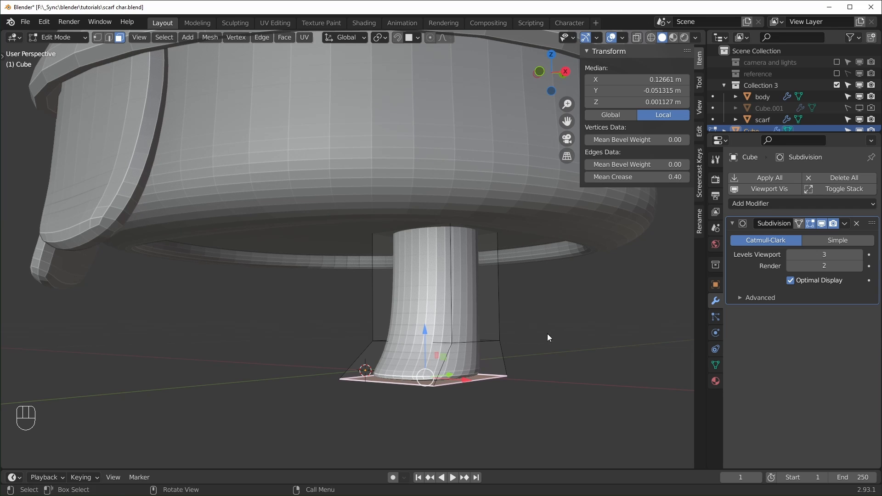
Add a Mirror modifier on the X axis to the leg, with body as the mirror object
key("KP_1")
scroll(500, 275, "up", 1)
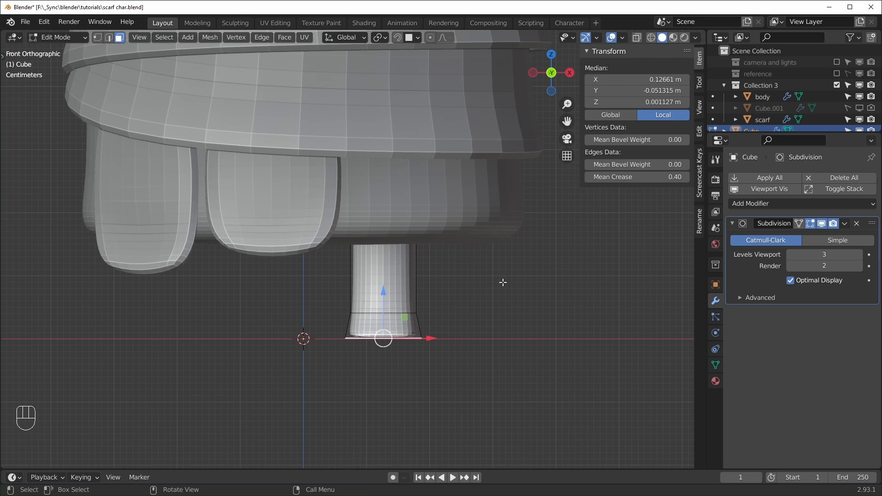
key("Tab")
left_click(759, 205)
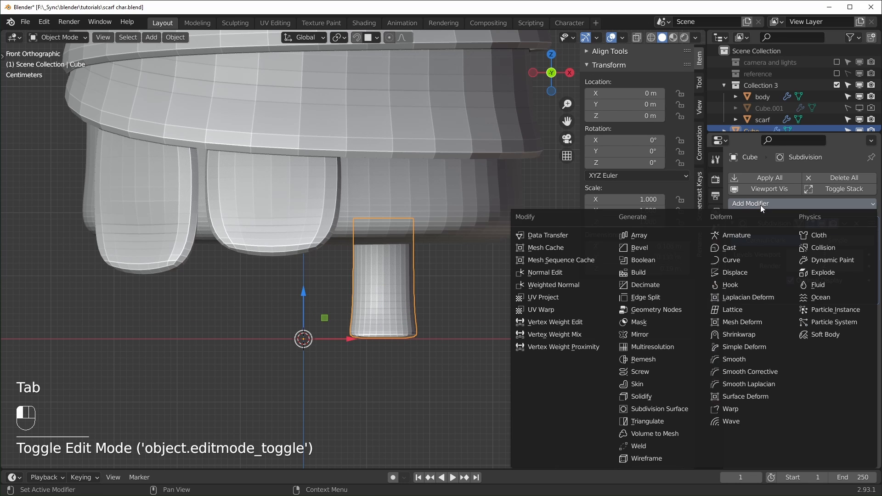
left_click(652, 335)
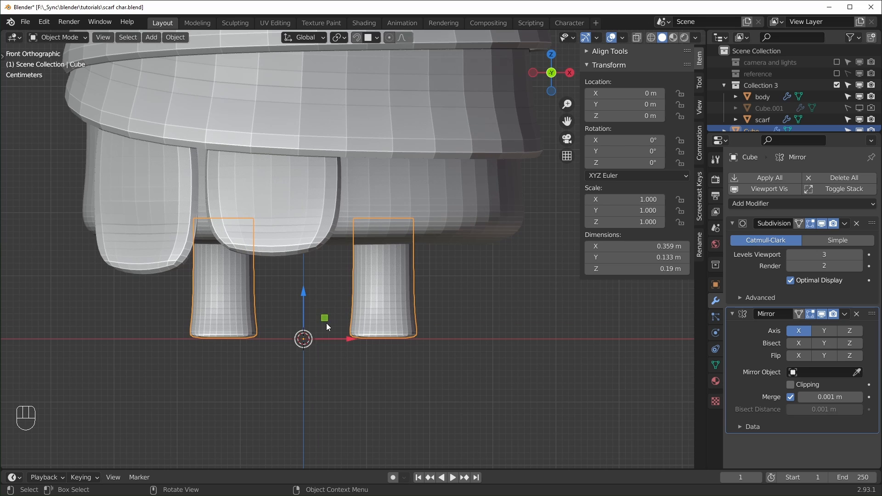
middle_click_drag(307, 347, 359, 330)
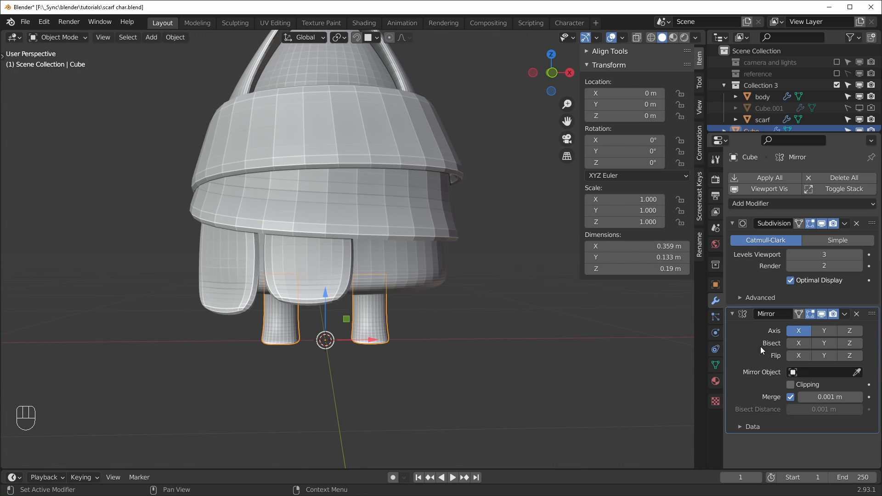
left_click(857, 373)
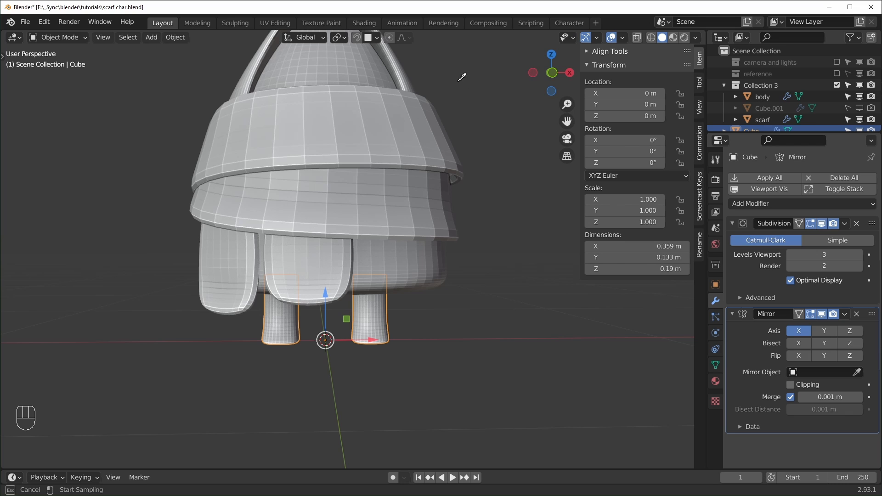
left_click(404, 76)
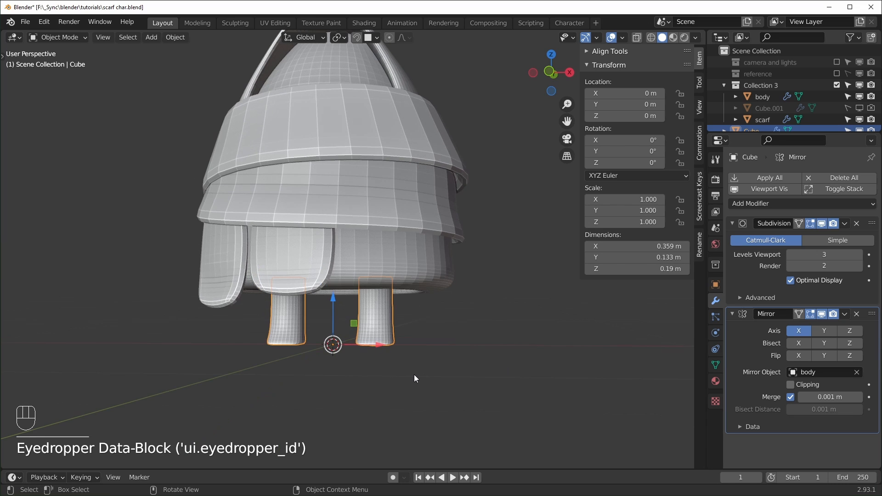
Save the file, rename the leg object as feet, and move it into Collection 3
scroll(415, 374, "up", 2)
key("ctrl+s")
double_click(751, 130)
type("feet")
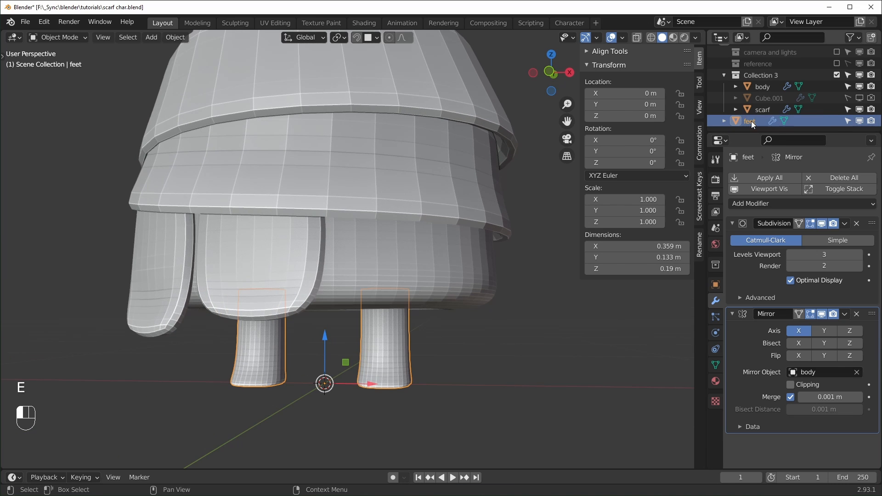
left_click_drag(751, 120, 760, 75)
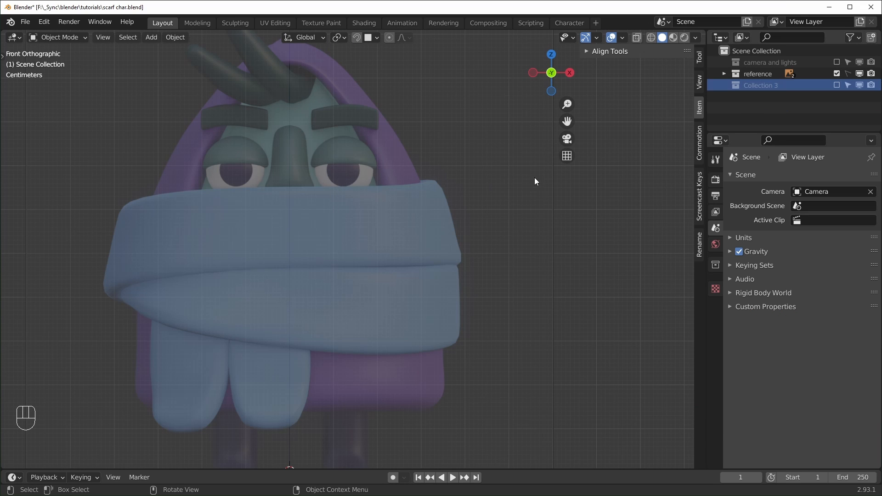
Show Collection 3 and add a UV sphere to the scene
left_click(836, 85)
scroll(527, 301, "down", 3)
scroll(514, 306, "up", 1)
middle_click_drag(514, 306, 494, 309)
key("shift+a")
mouse_move(535, 267)
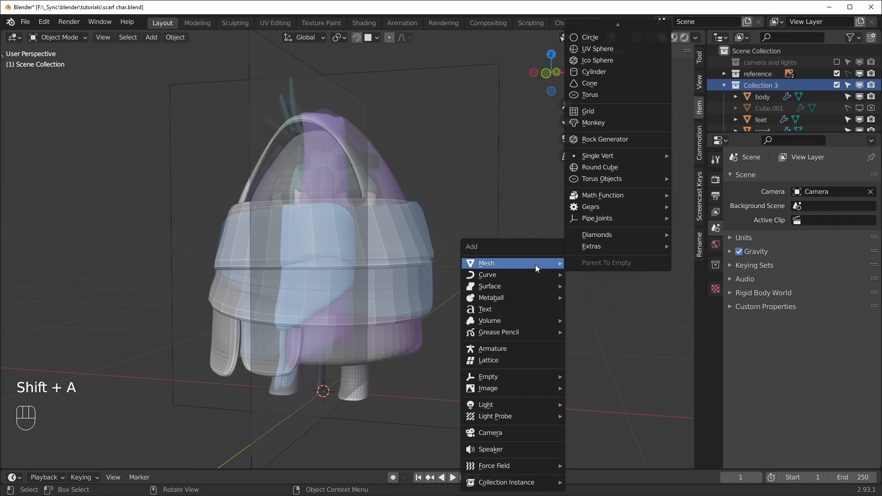
left_click(614, 51)
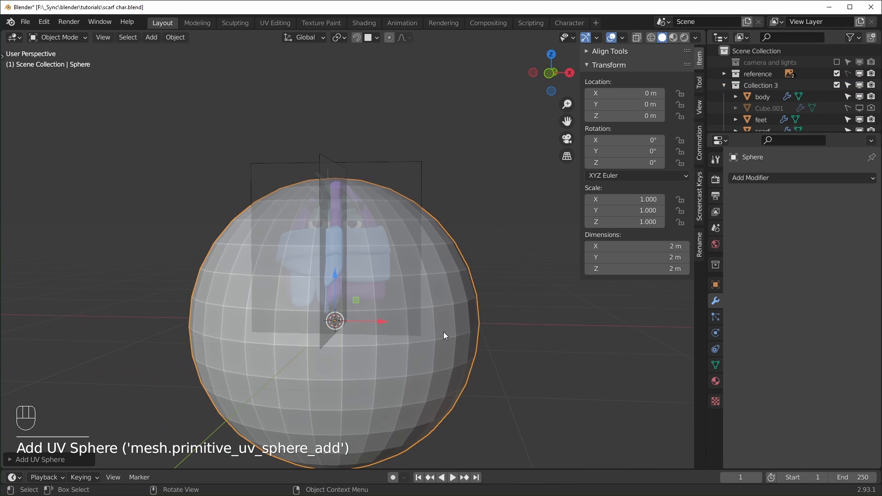
Rotate the whole sphere mesh 90° around X in Edit Mode so its pole faces the front
key("Tab")
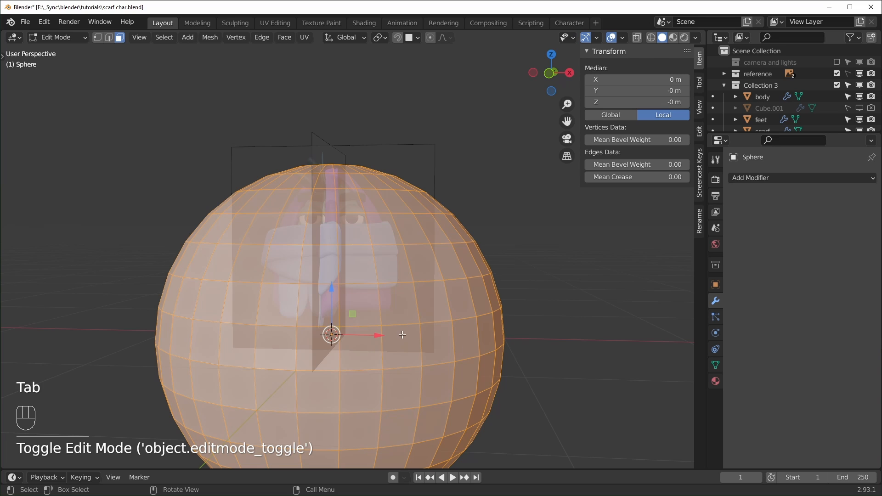
key("a")
type("rx")
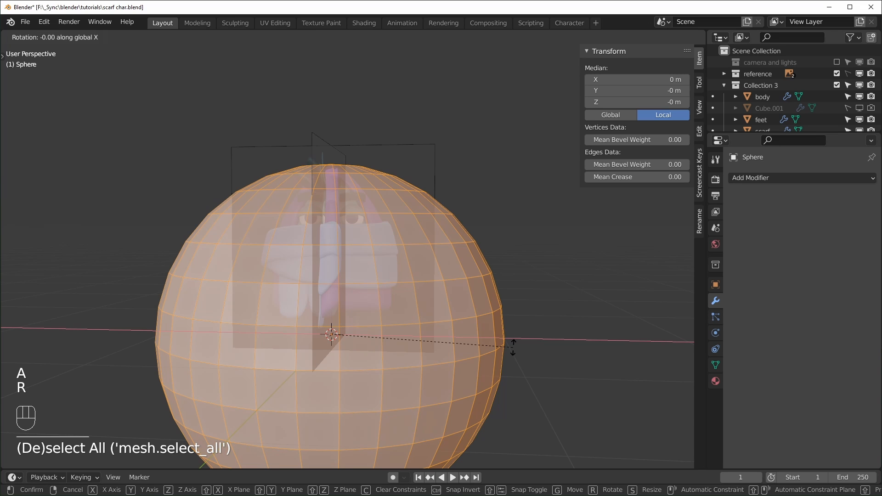
type("90")
left_click(513, 348)
key("KP_1")
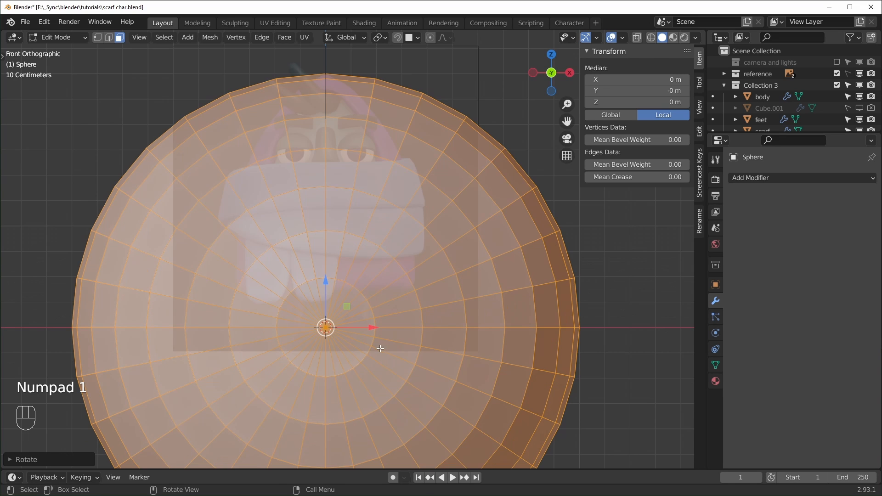
key("g")
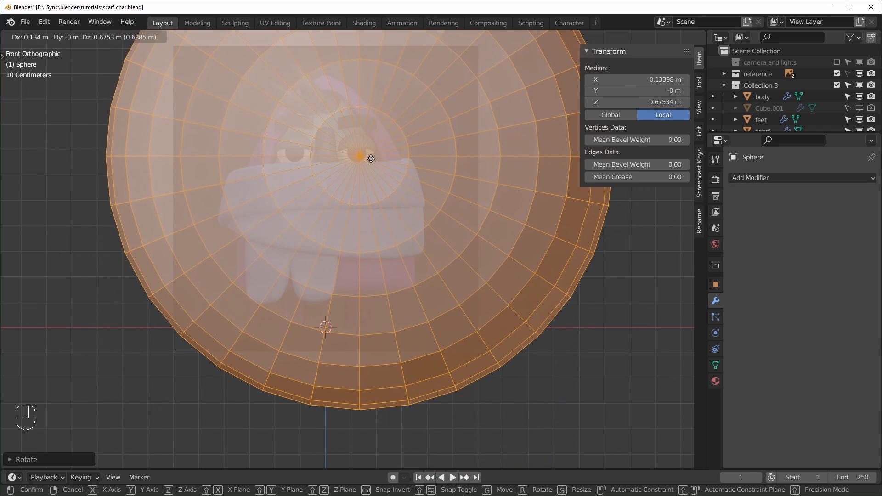
key("ctrl")
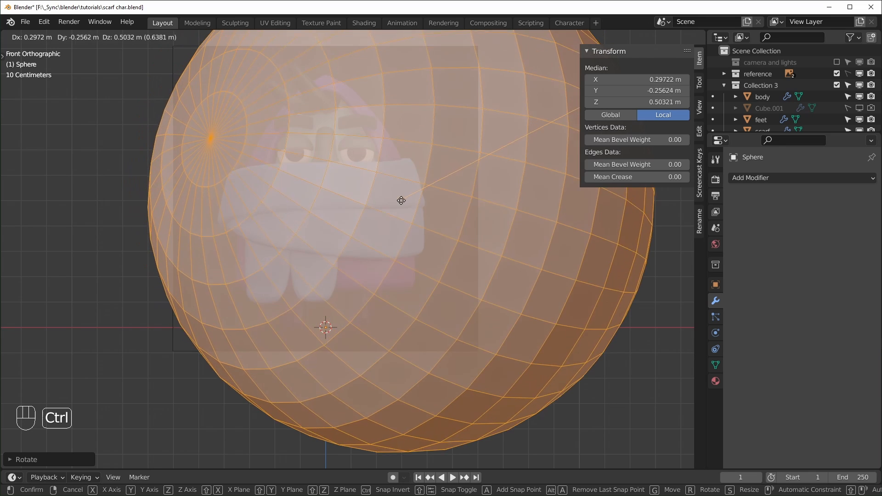
right_click(386, 186)
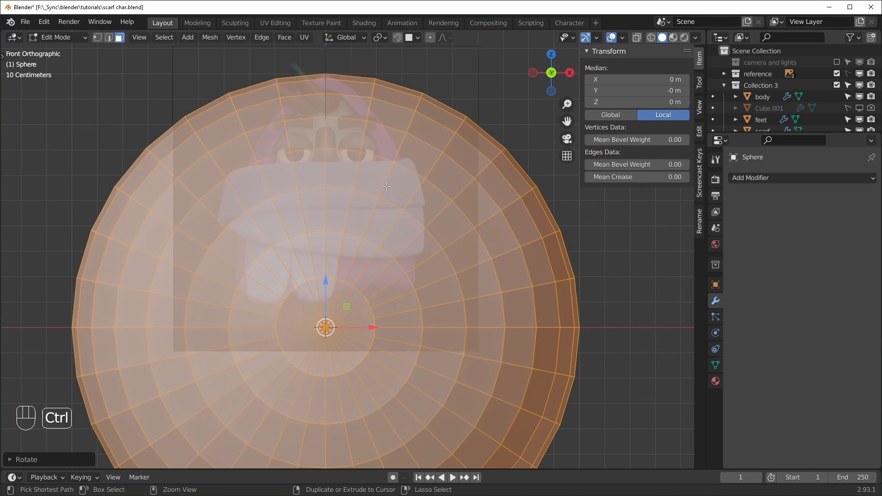
left_click(418, 38)
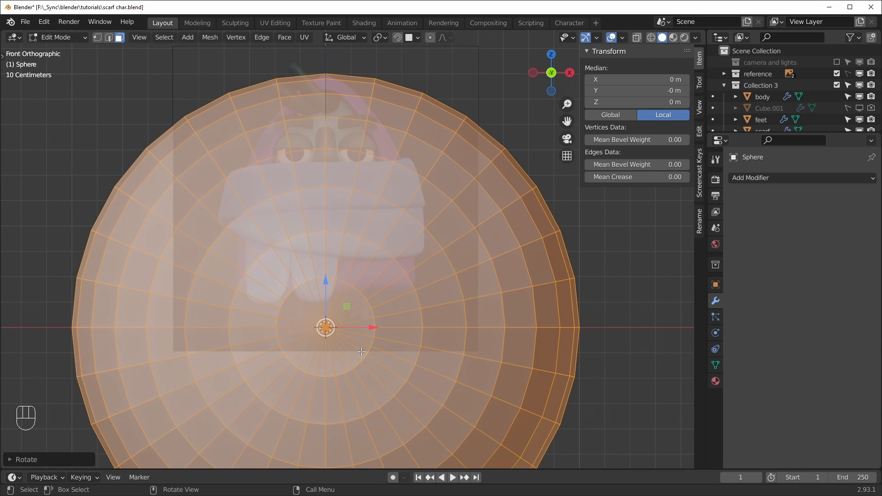
Move the sphere mesh over the reference eye on the positive X side, about X 0.127 m and Z 0.69 m, and shrink it roughly
left_click_drag(347, 306, 378, 130)
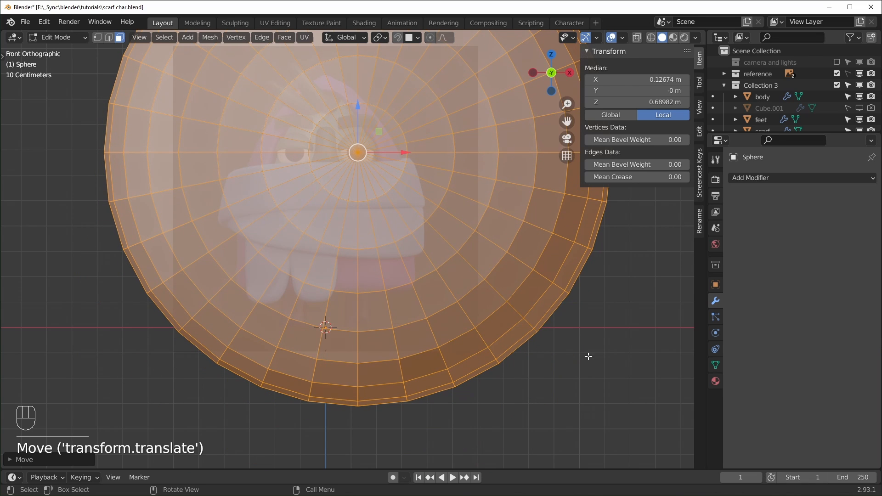
key("s")
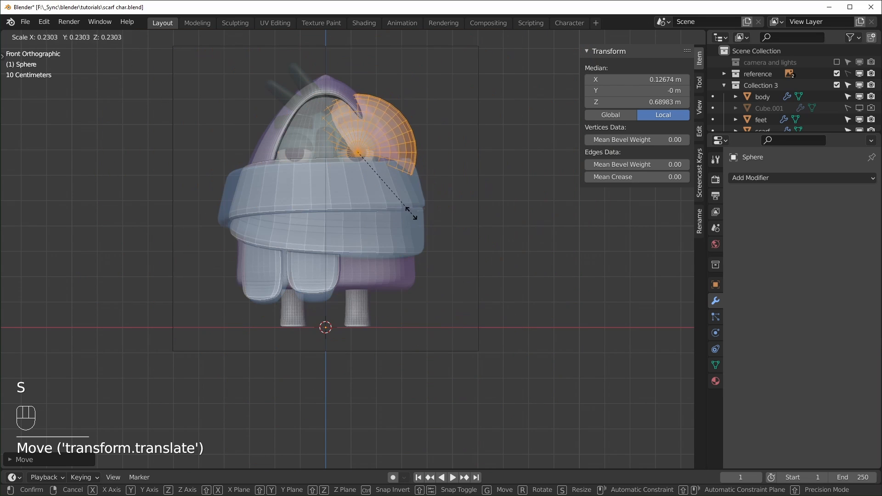
left_click(379, 178)
scroll(379, 178, "up", 3)
key("alt+z")
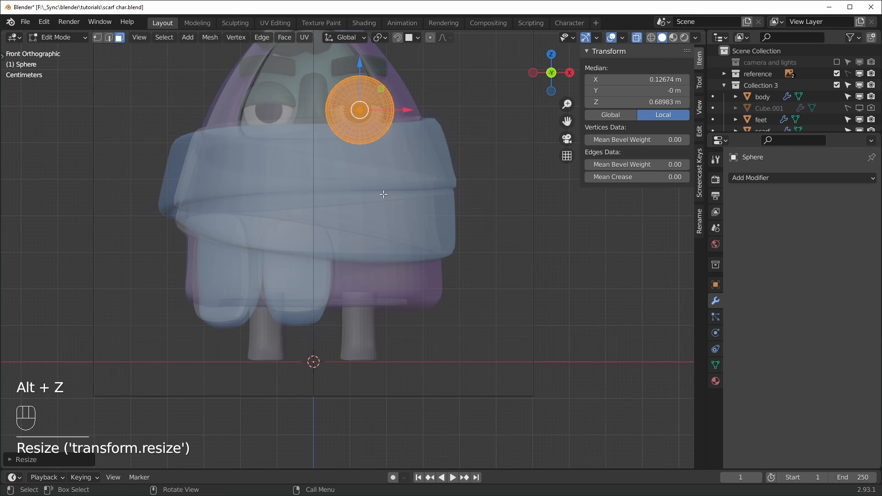
Scale the sphere to match the reference eye, about 0.14 m across, and snap it onto the body's face surface at about Y -0.216 m
scroll(379, 178, "up", 2)
middle_click_drag(404, 211, 369, 424, "shift")
scroll(406, 349, "up", 3)
key("s")
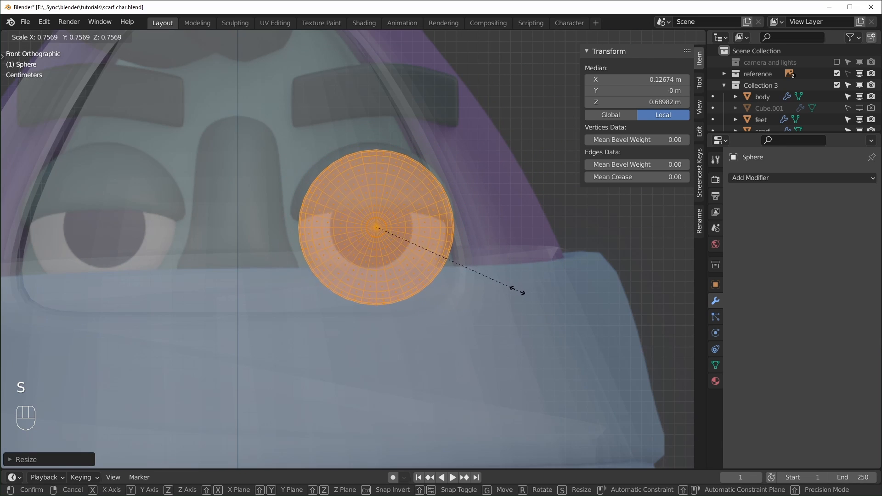
left_click(521, 297)
key("g")
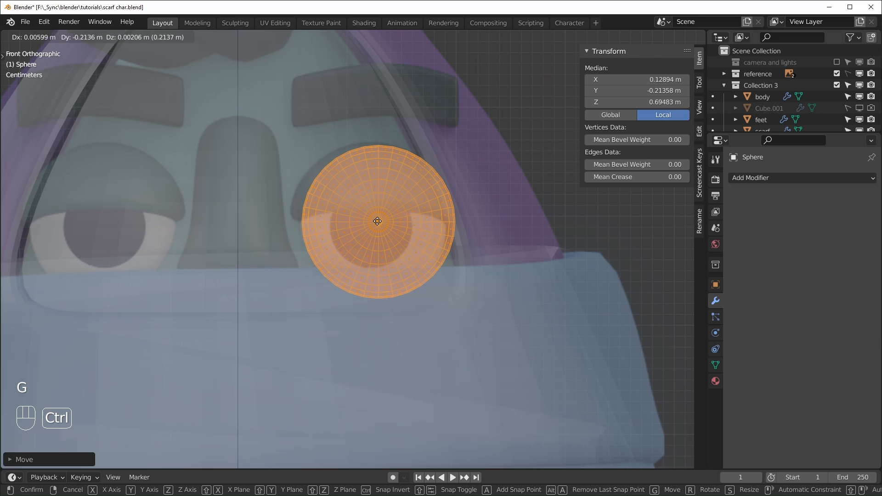
left_click(375, 222)
Examine the eye sphere's depth against the side reference and the body from several angles, and leave Edit Mode
key("KP_3")
key("alt+z")
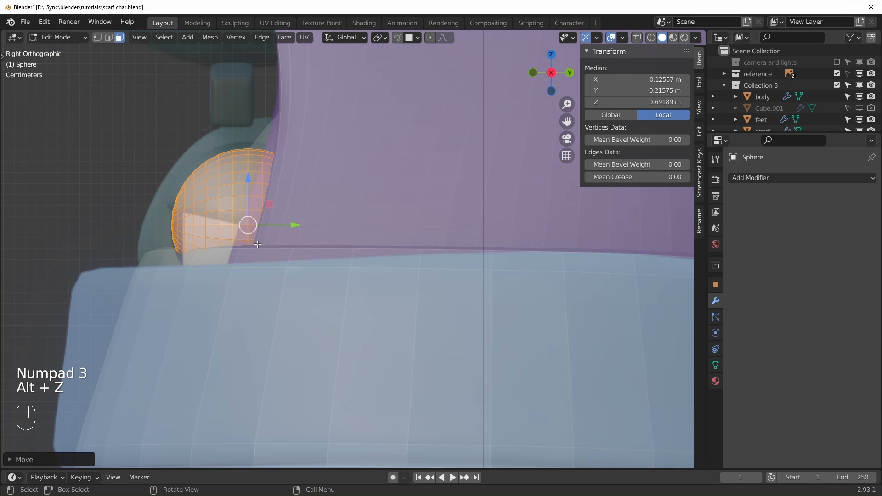
middle_click_drag(298, 227, 296, 363)
key("alt+z")
key("alt+z")
scroll(317, 312, "down", 5)
scroll(317, 331, "up", 3)
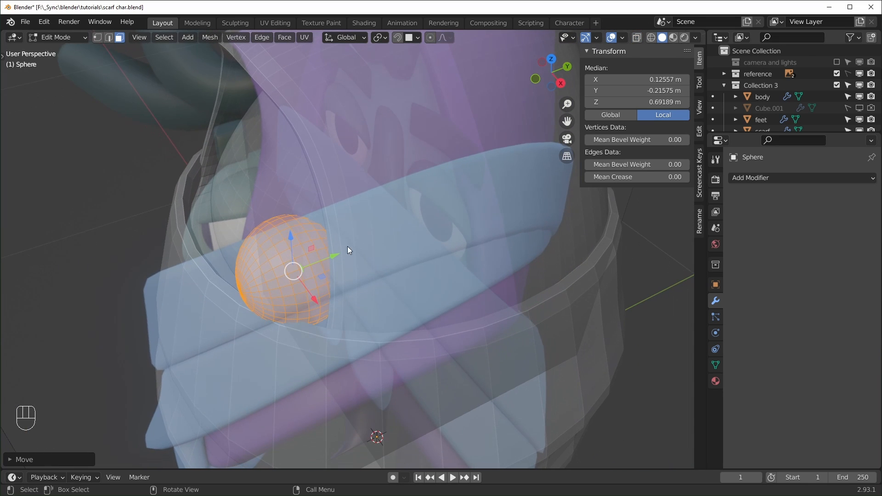
middle_click_drag(222, 396, 376, 324)
key("Tab")
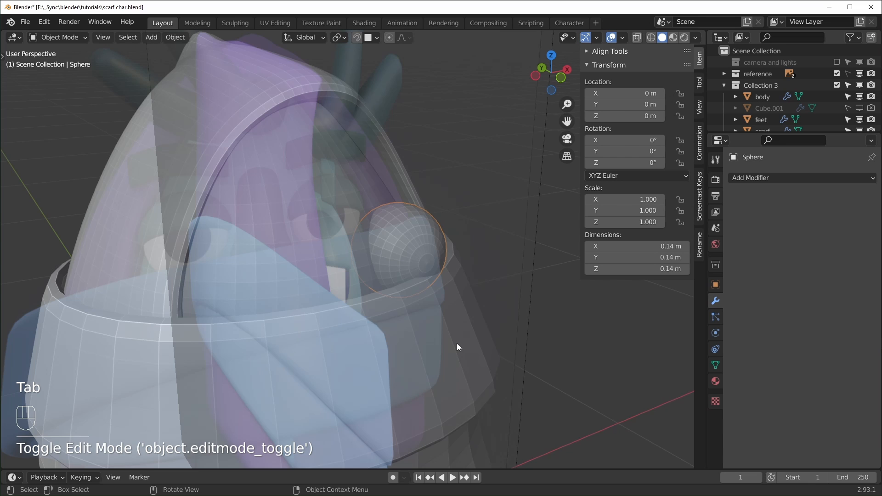
Hide the reference collection and move the scarf cage's upper front edge forward about 0.015 m along Y
scroll(457, 345, "down", 4)
middle_click_drag(456, 346, 435, 323)
left_click(435, 322)
key("Tab")
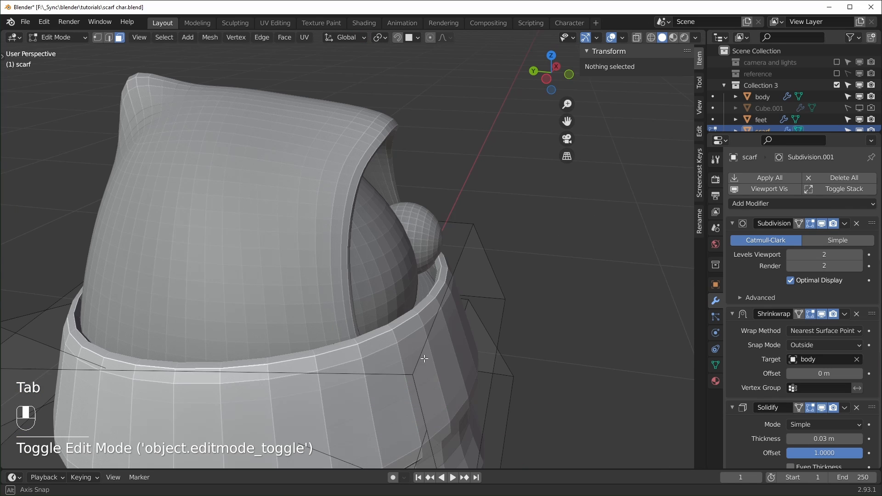
middle_click_drag(425, 358, 452, 290)
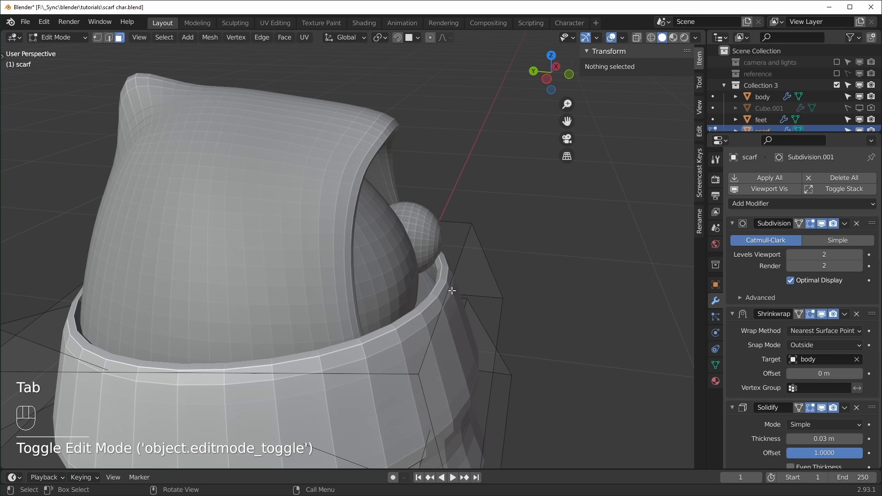
left_click(452, 291)
key("2")
left_click(451, 293)
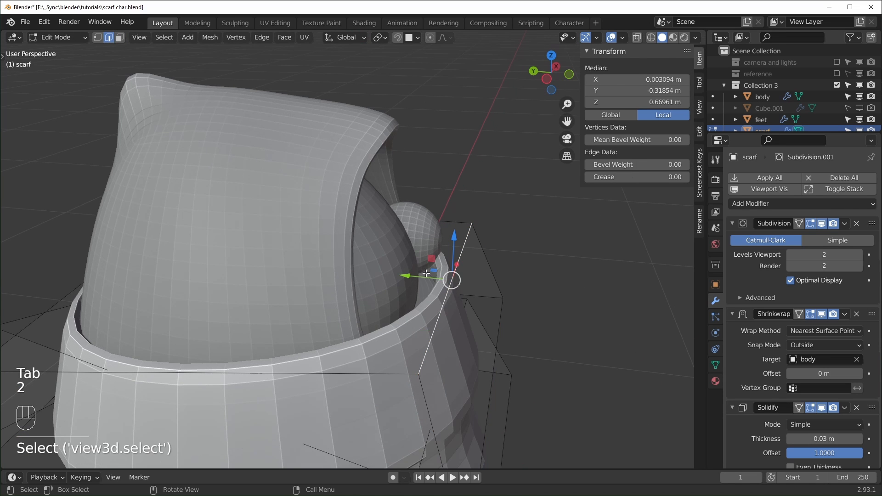
left_click_drag(415, 277, 422, 278)
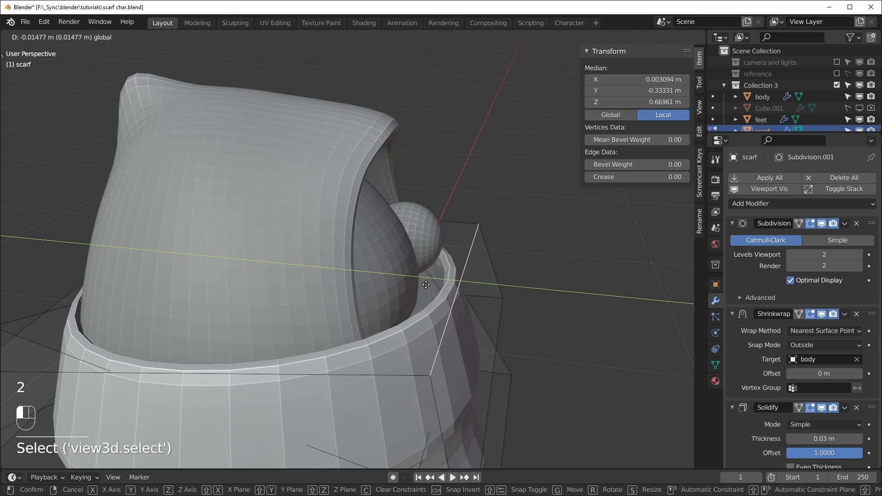
Scale the scarf's upper front edge along X and return to Object Mode
key("s")
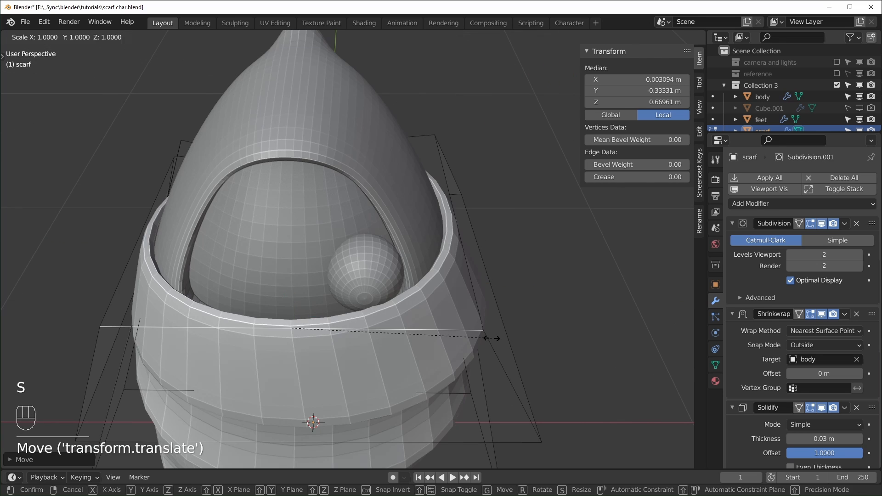
key("x")
left_click(492, 339)
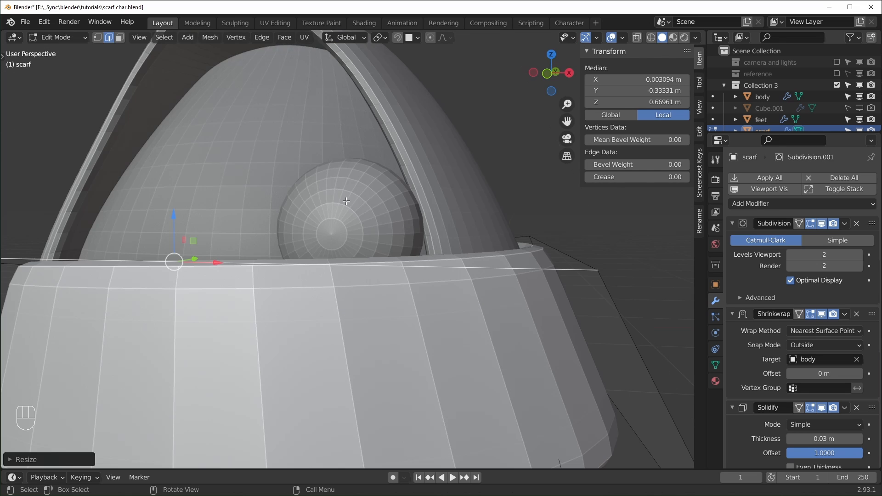
key("Tab")
Add a Mirror modifier on the X axis to the eye sphere, with body as the mirror object
left_click(360, 199)
middle_click_drag(404, 264, 323, 287)
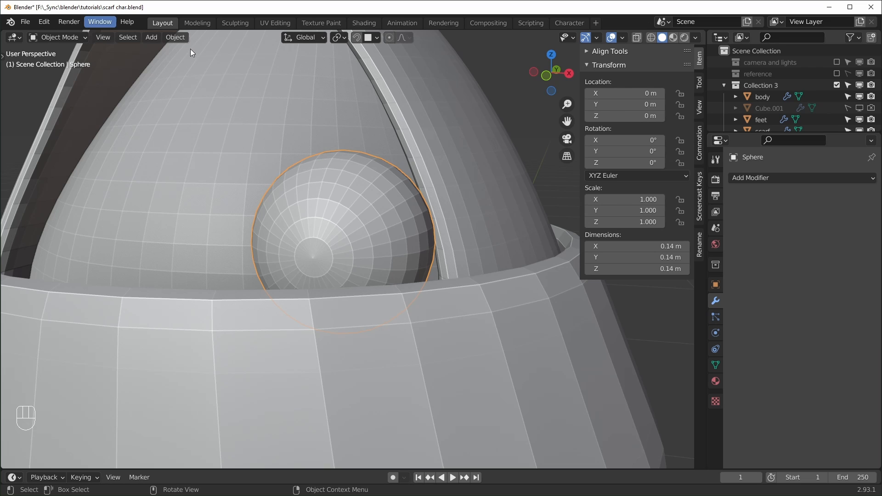
left_click(816, 177)
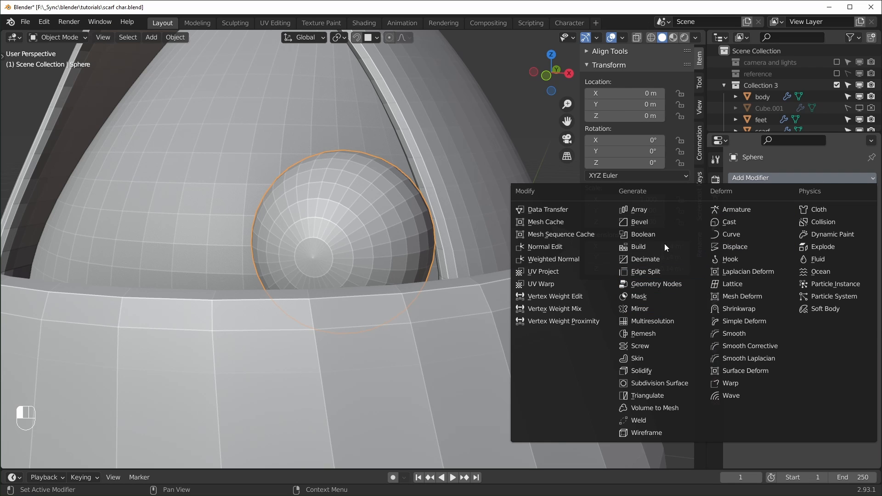
left_click(636, 308)
scroll(380, 321, "down", 4)
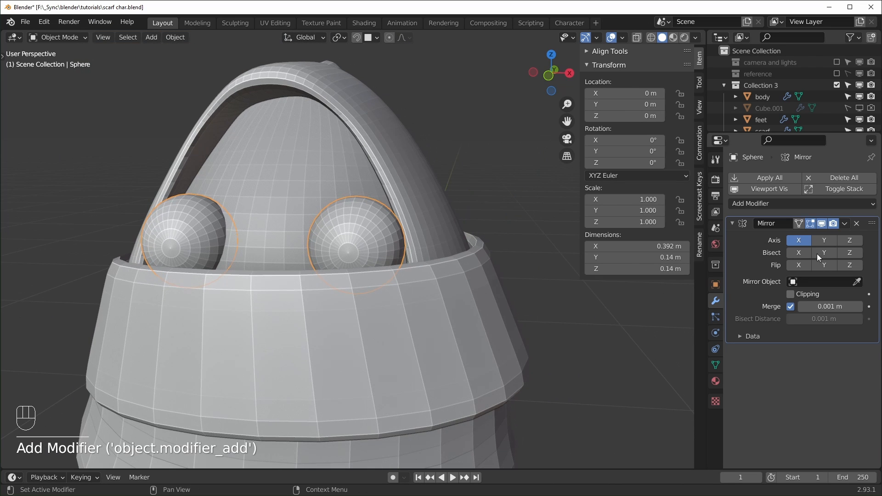
left_click(857, 282)
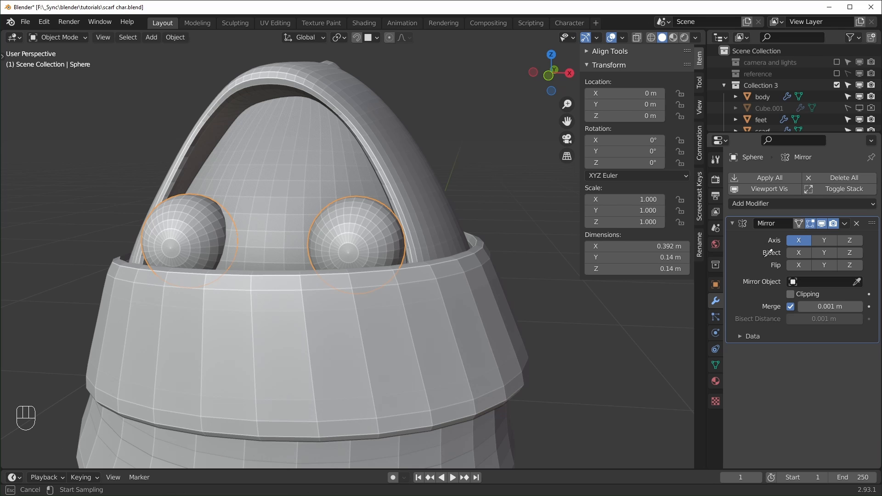
left_click(372, 103)
scroll(440, 323, "down", 4)
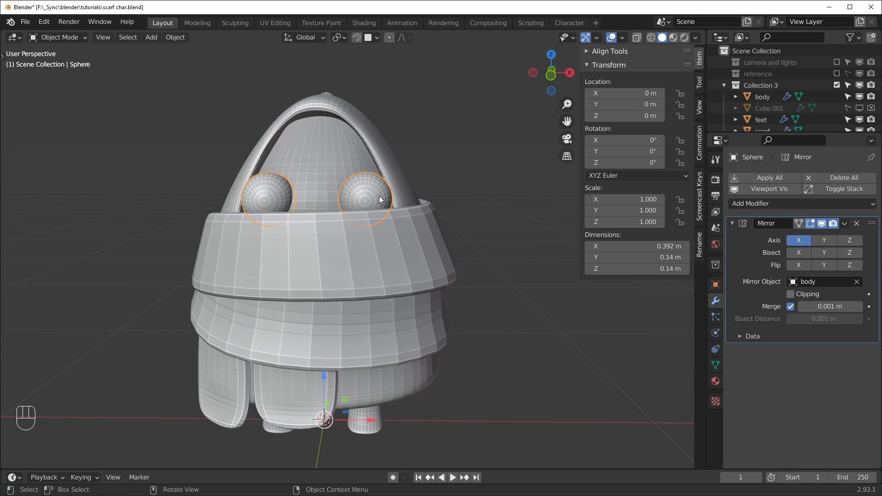
Set the eye sphere's origin to its center of mass (volume)
key("r")
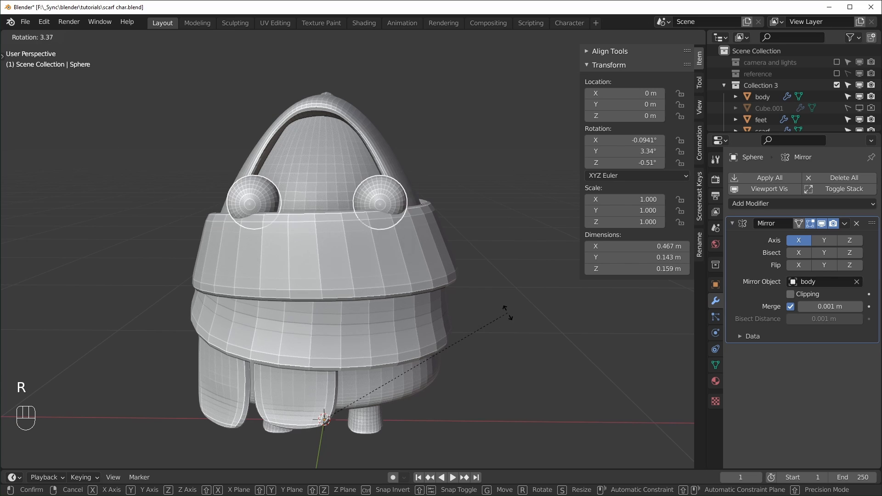
key("Escape")
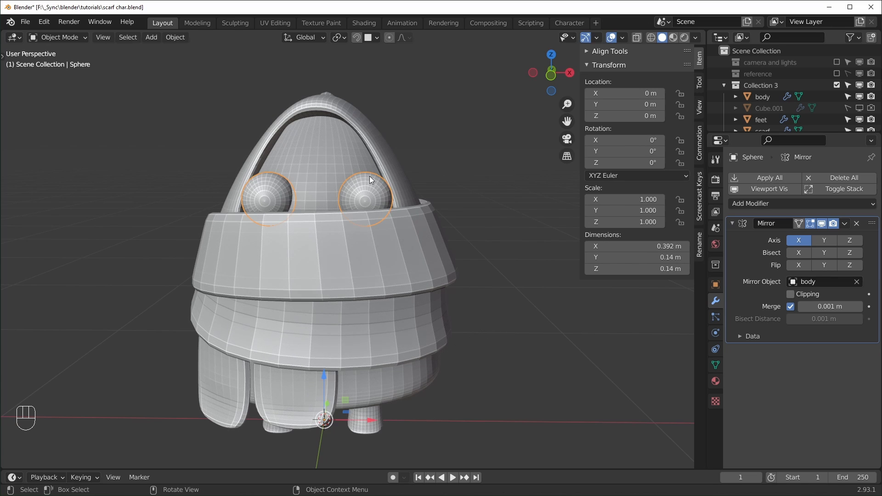
right_click(363, 186)
mouse_move(339, 232)
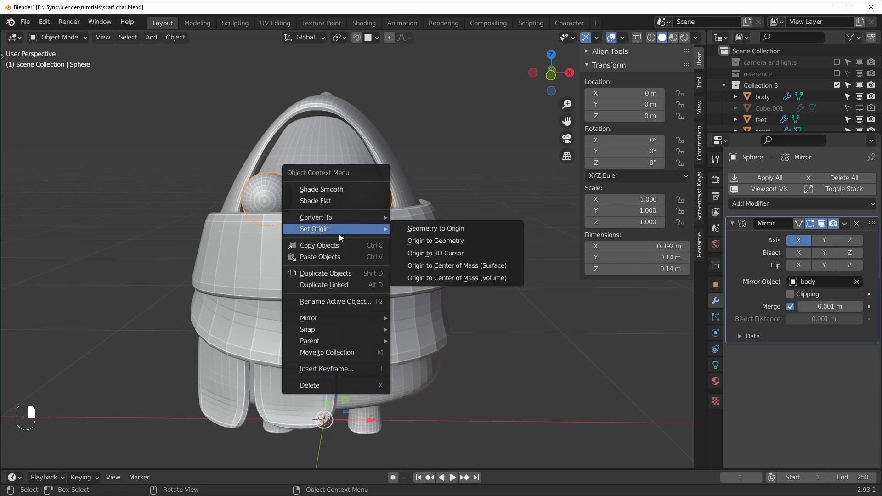
left_click(483, 280)
key("r")
key("x")
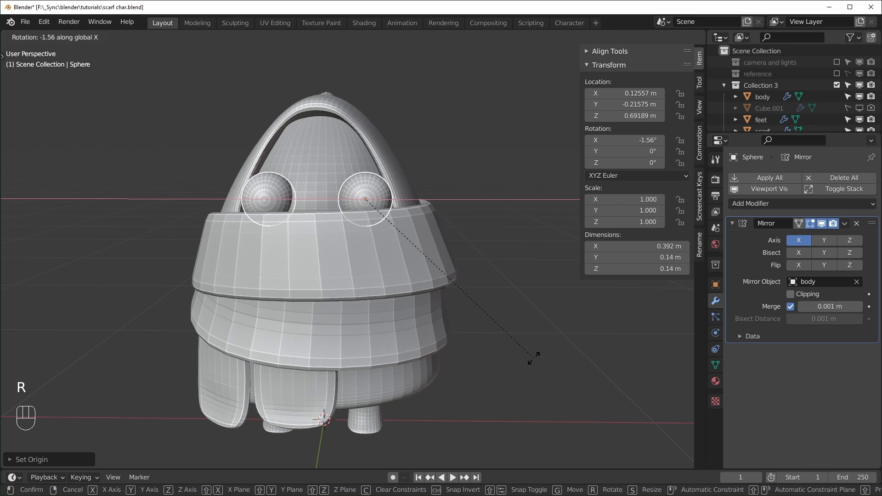
key("Escape")
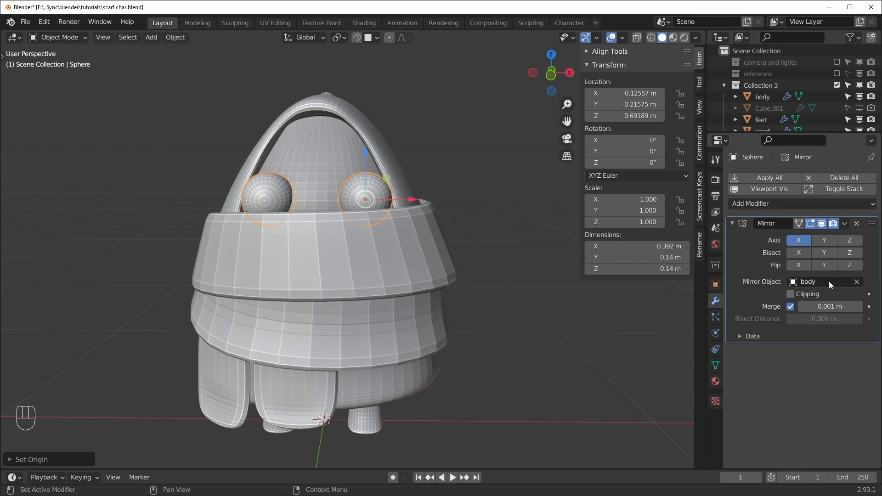
Rename the mirrored sphere object as eyes
scroll(452, 352, "up", 2)
double_click(769, 122)
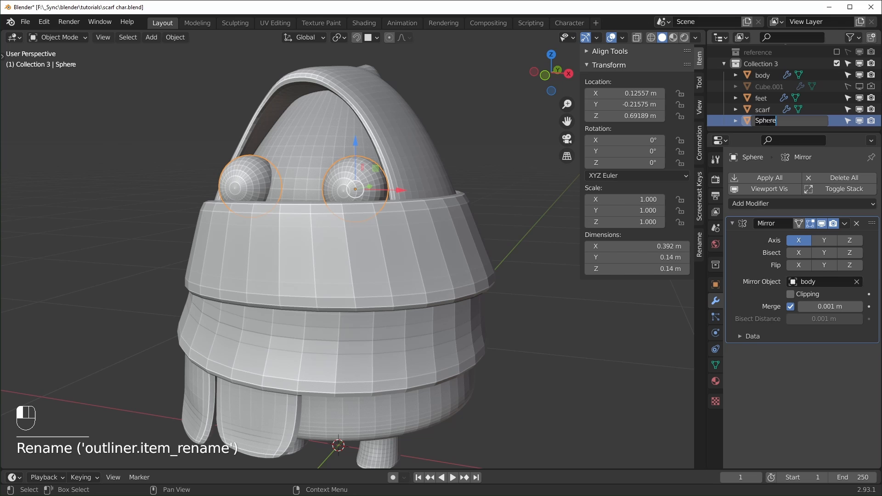
type("eyes")
key("Return")
scroll(371, 244, "up", 4)
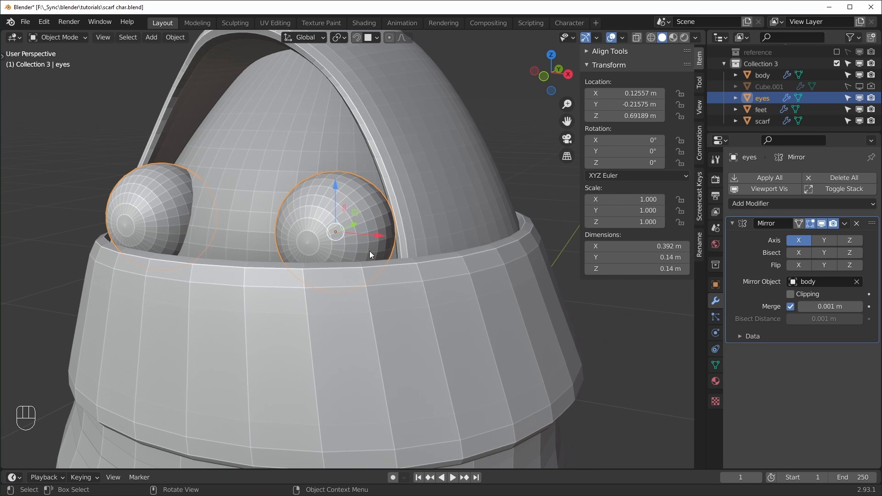
Enter Edit Mode on the eyes object and select the single pole vertex at the front of the sphere in vertex select mode
key("Tab")
scroll(368, 251, "up", 3)
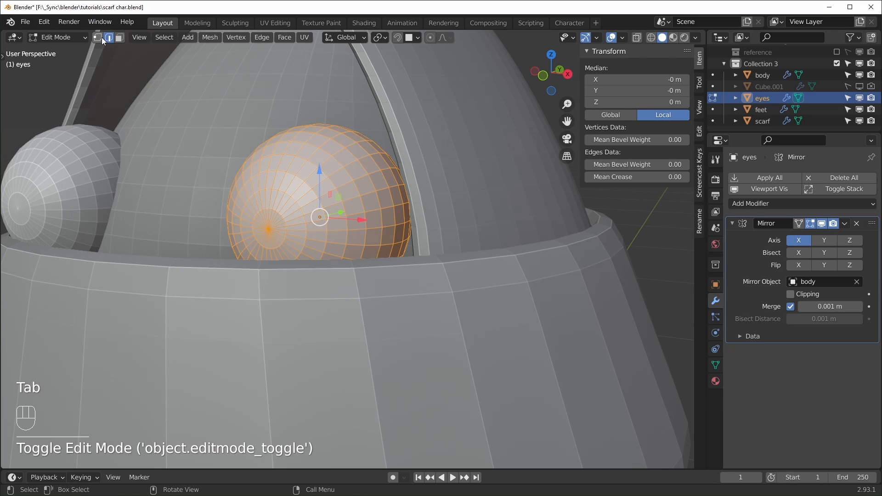
left_click(99, 37)
left_click(266, 230)
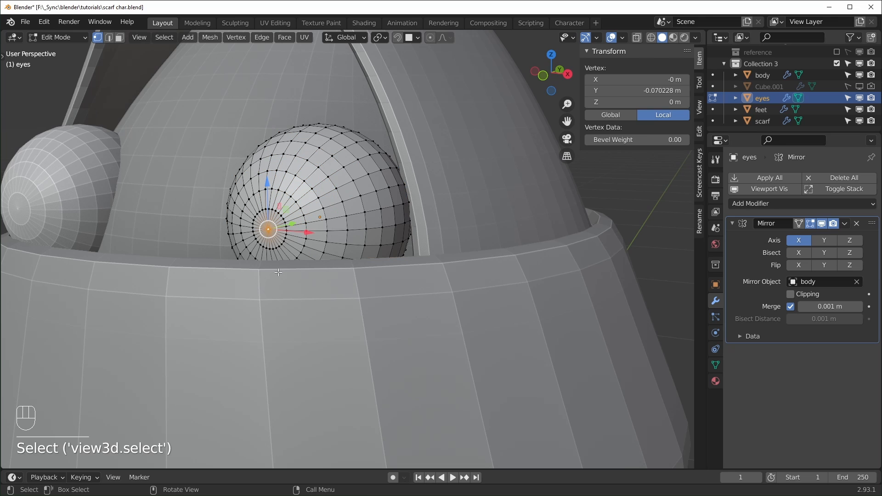
Grow the vertex selection eight times from the front pole until it covers the eye sphere except its rearmost rings
scroll(390, 301, "down", 3)
middle_click_drag(392, 300, 386, 299)
key("ctrl+KP_Add")
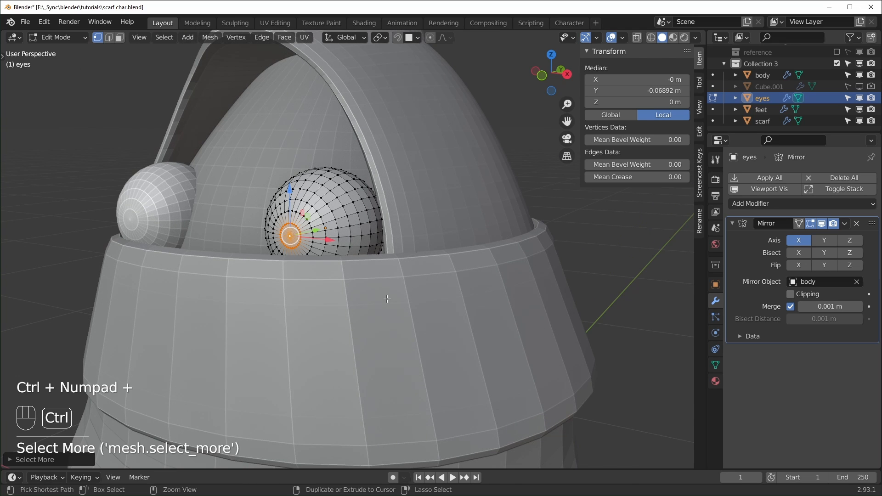
key("ctrl+KP_Add")
key("ctrl+KP_Add")
key("ctrl+KP_Add")
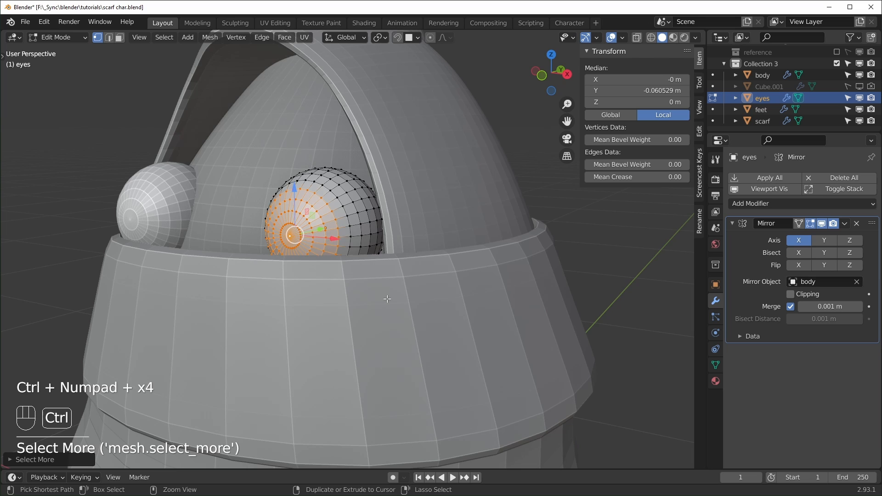
key("ctrl+KP_Add")
key("KP_3")
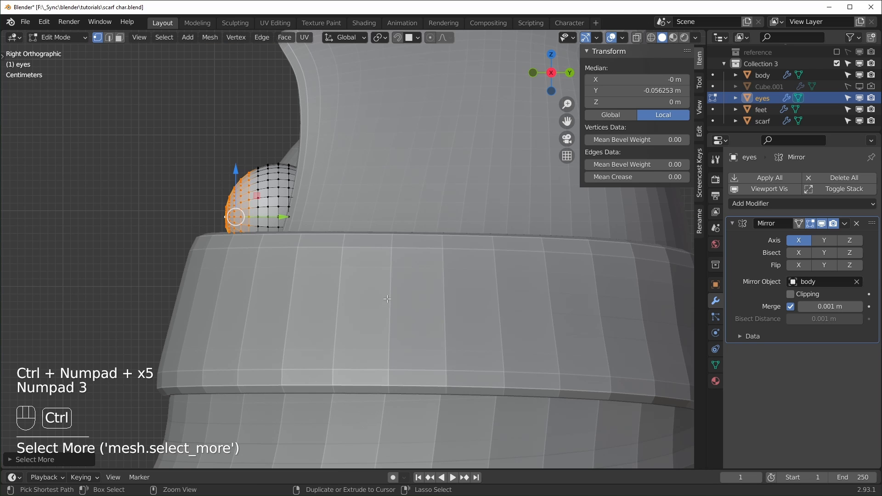
key("ctrl+KP_Add")
key("ctrl+KP_Add")
key("ctrl+KP_Add")
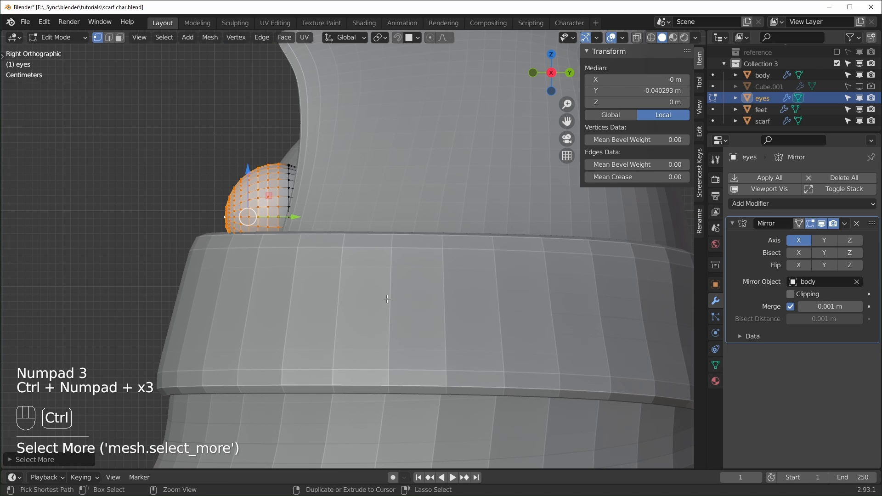
middle_click_drag(387, 299, 178, 81)
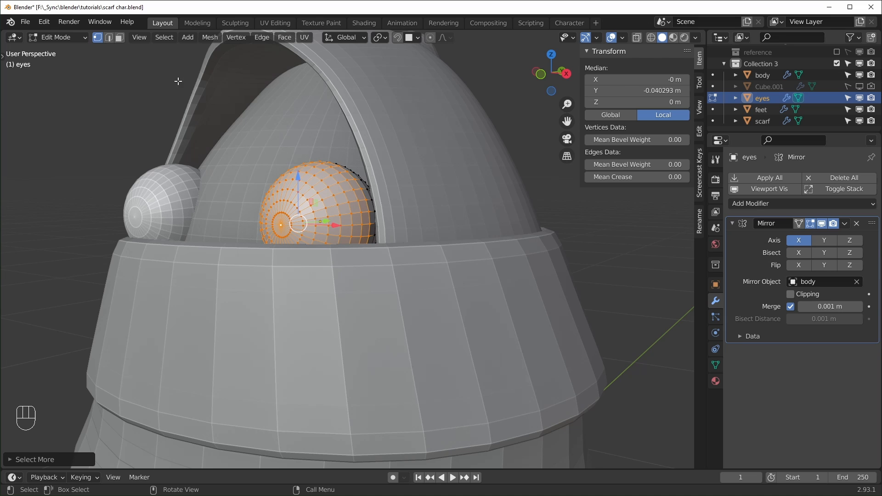
Switch to face selection and duplicate the selected front half of the eye in place
left_click(119, 41)
scroll(394, 290, "up", 2)
middle_click_drag(394, 290, 405, 297)
scroll(405, 298, "down", 1)
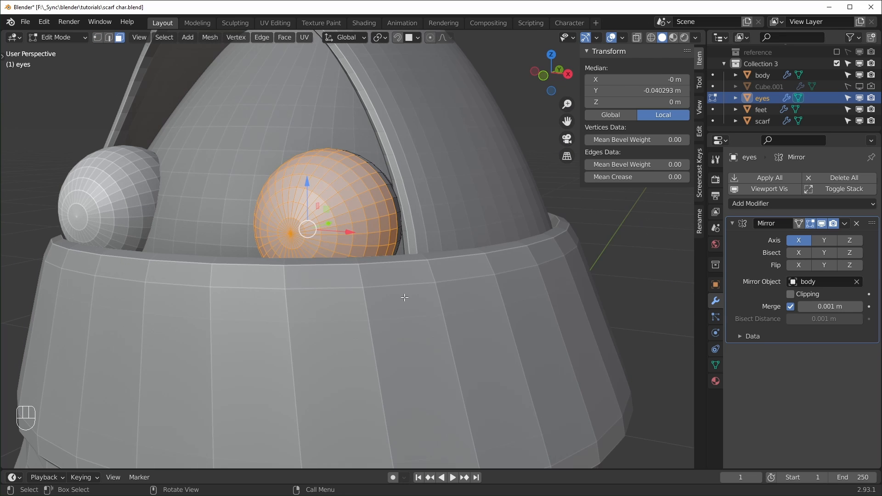
key("shift+d")
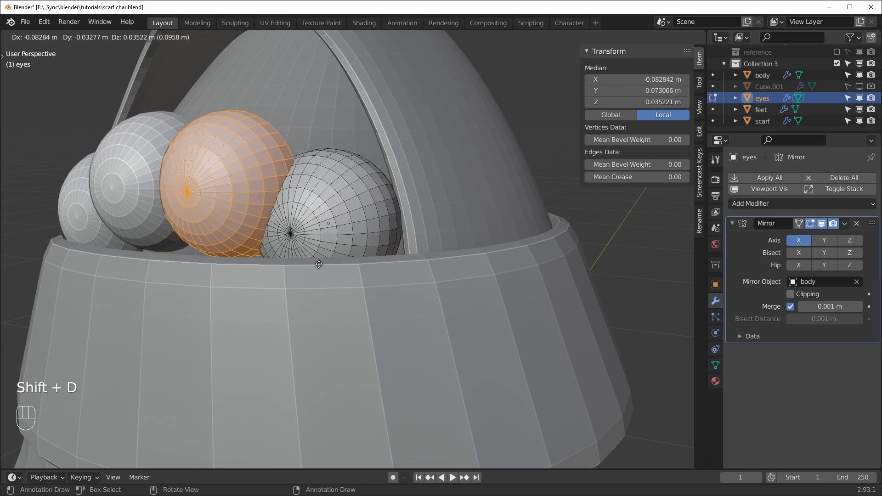
right_click(341, 276)
middle_click_drag(341, 276, 201, 307)
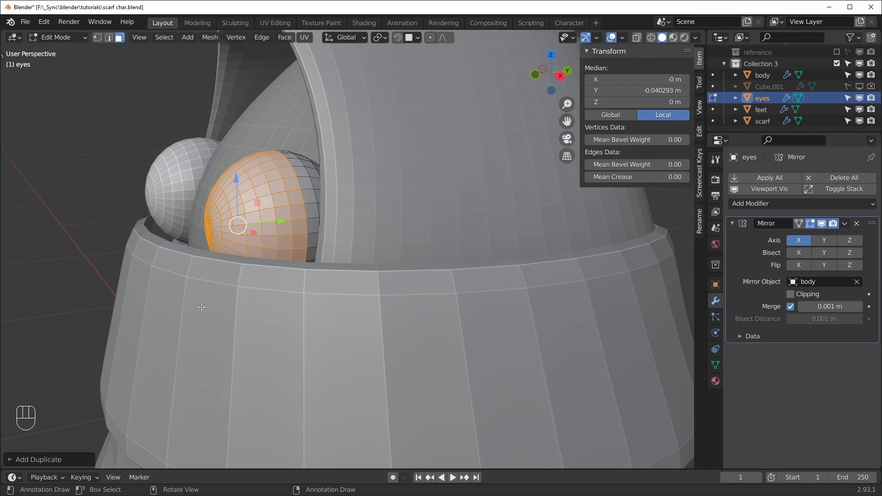
Separate the duplicated eye faces into their own object and return to Object Mode
key("p")
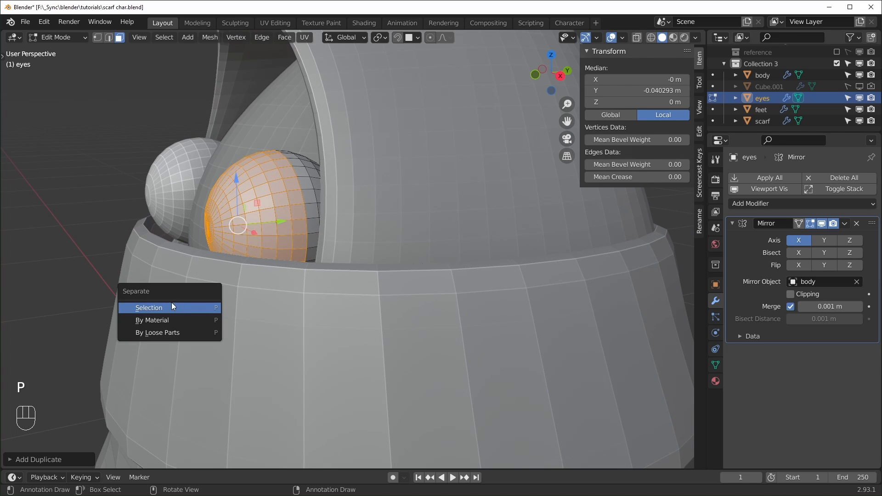
left_click(161, 308)
key("Tab")
middle_click_drag(184, 276, 286, 192)
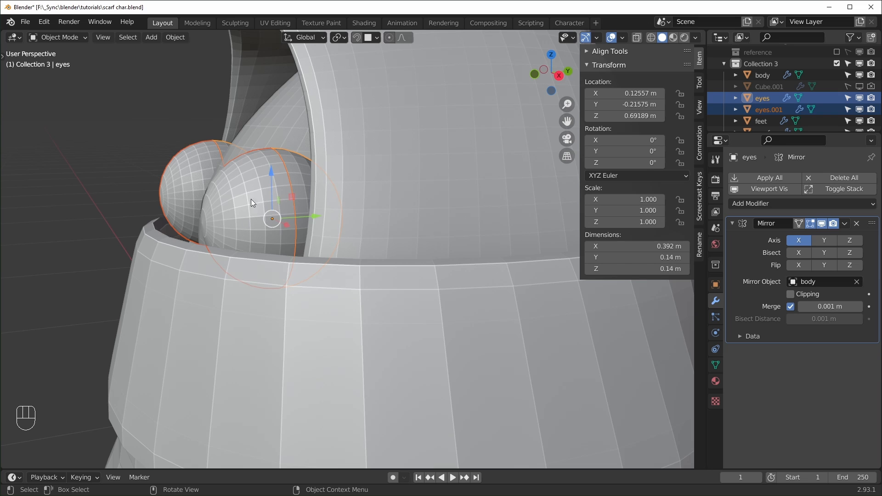
Rename the separated eye object as lids
left_click(768, 110)
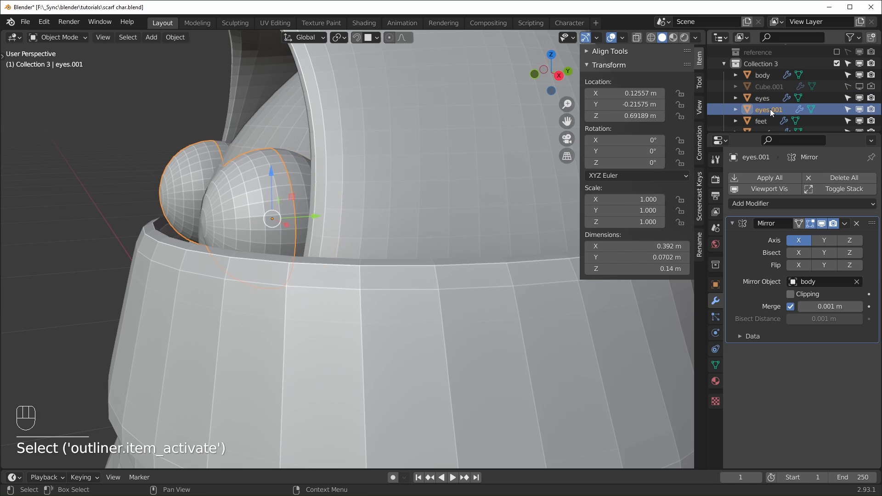
double_click(771, 111)
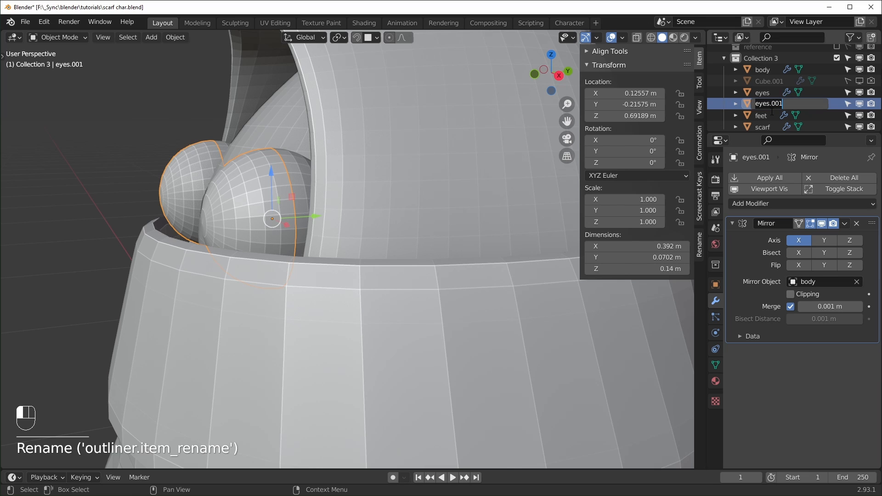
key("Return")
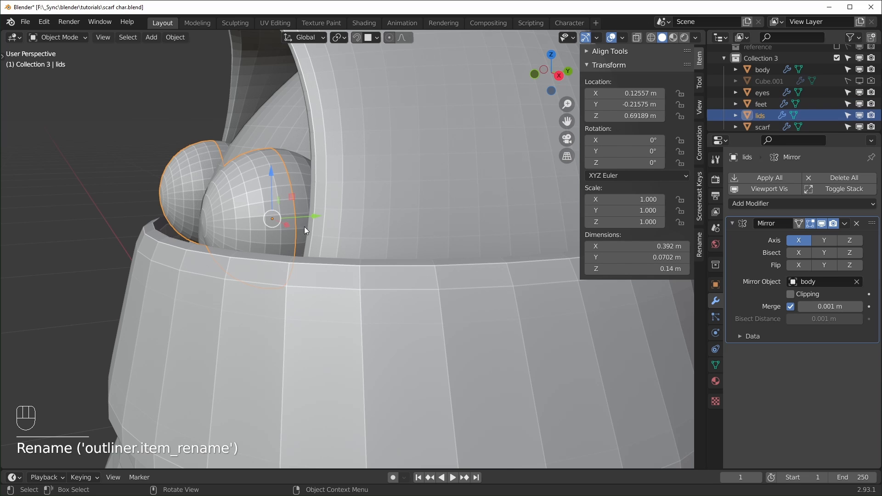
Rotate the lids by -90° about the global X axis so they cover the upper half of the eyes
type("r")
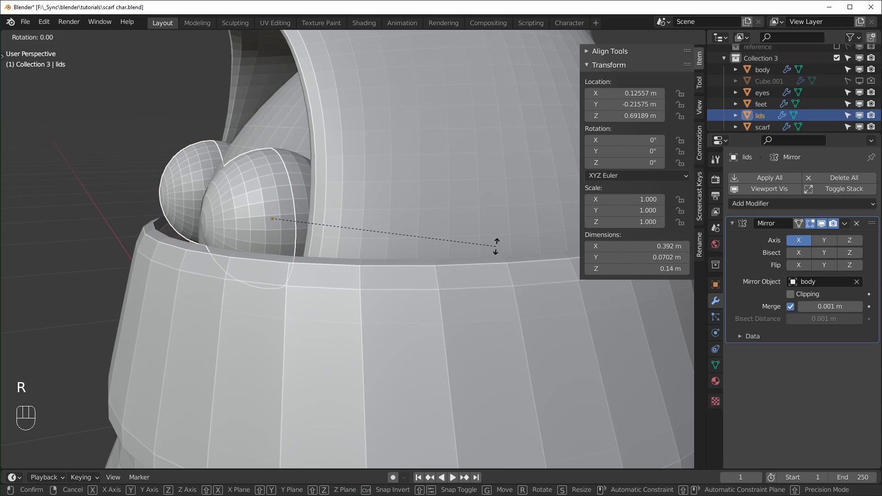
type("x90")
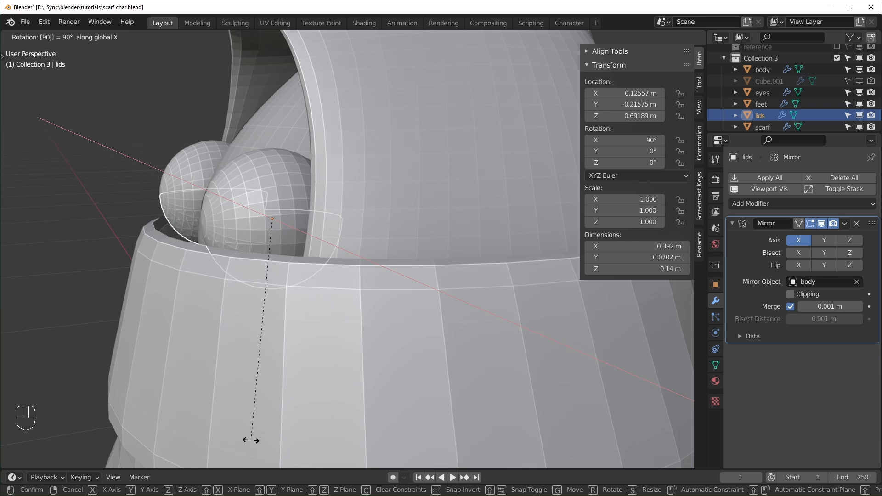
key("minus")
key("Return")
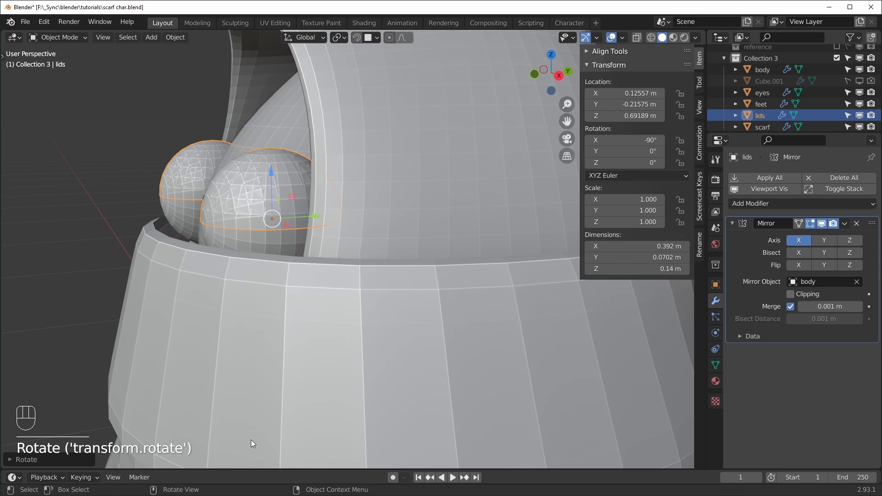
Apply the rotation of the lids object
middle_click_drag(5, 344, 372, 301)
key("ctrl+a")
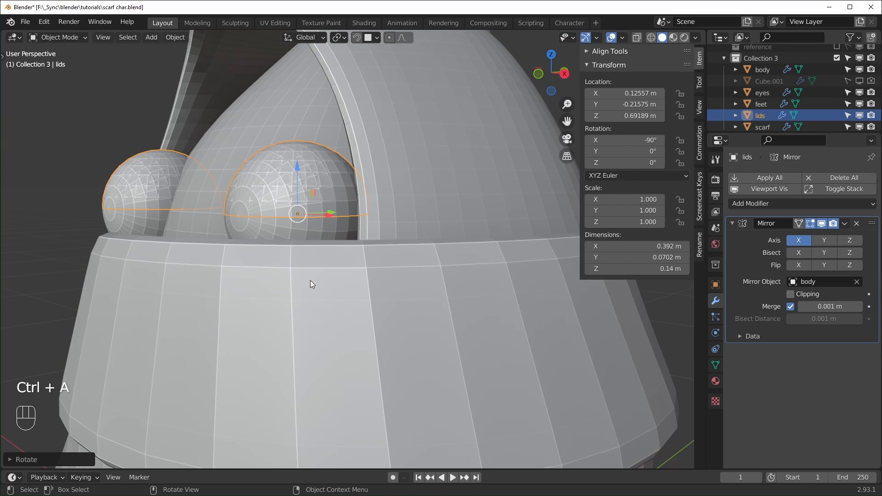
key("ctrl+a")
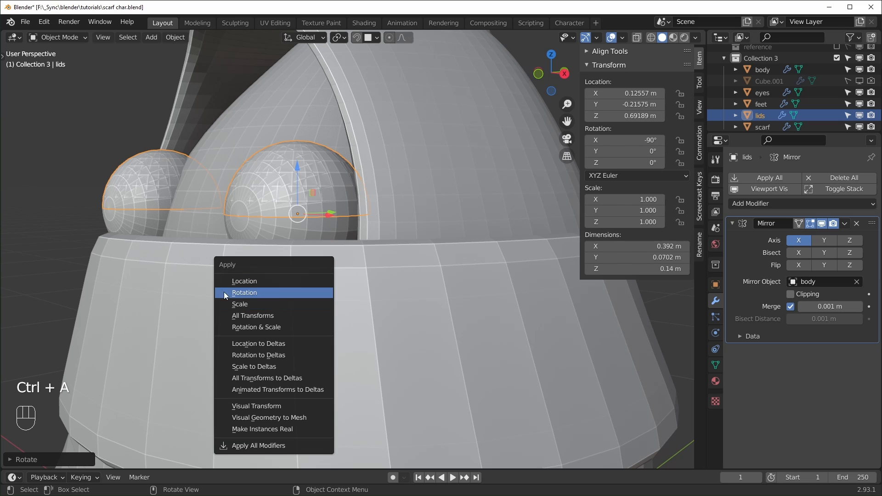
left_click(247, 294)
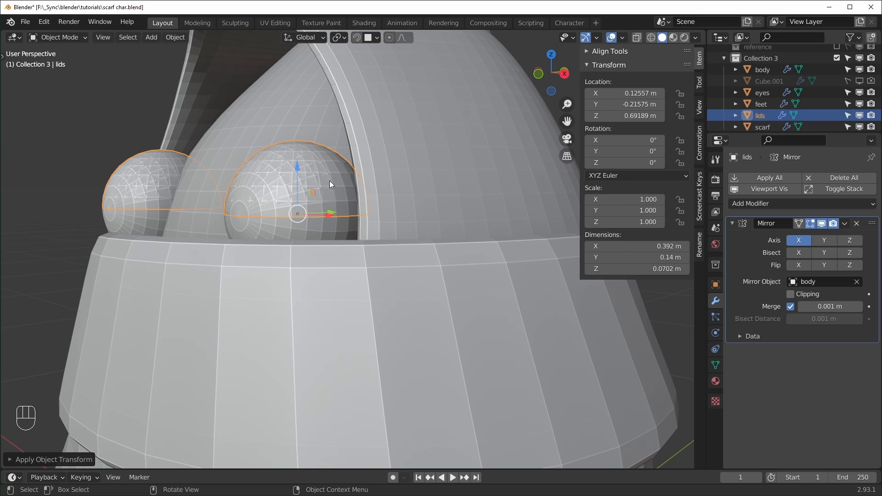
Add a Solidify modifier to the lids and set its offset to 1, keeping the thickness at 0.01 m
middle_click_drag(379, 296, 399, 235)
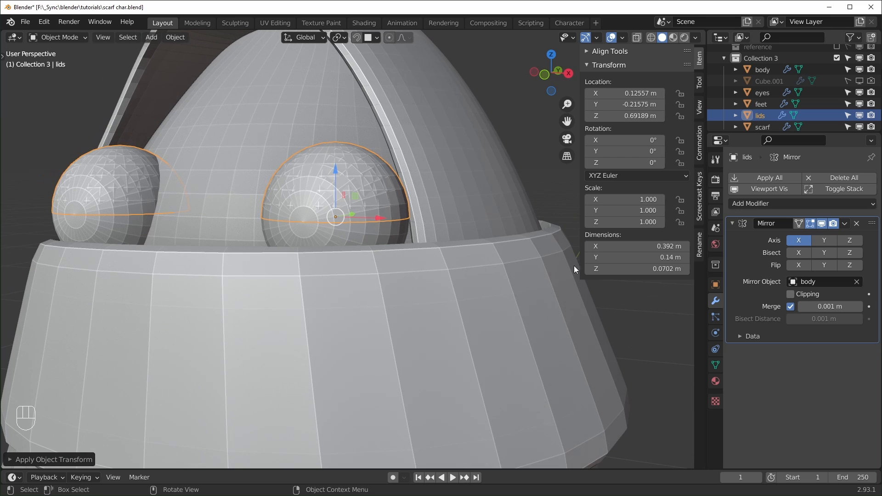
left_click(798, 203)
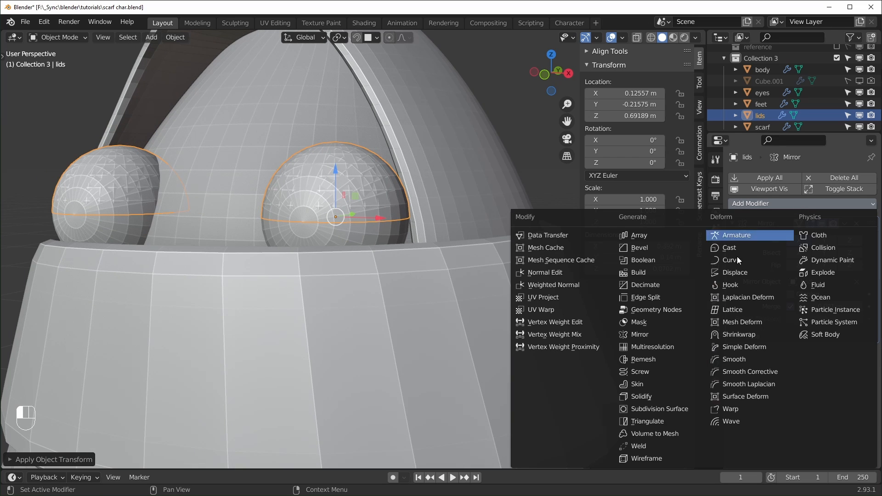
left_click(651, 396)
scroll(796, 347, "down", 3)
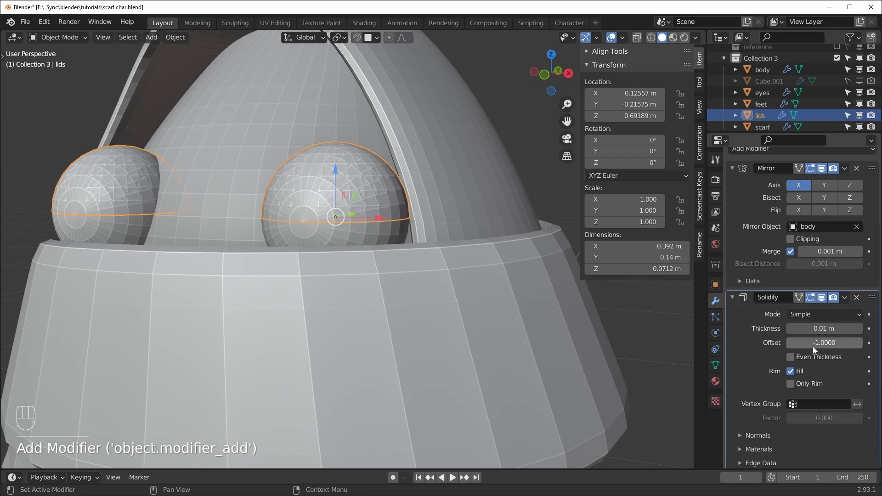
left_click_drag(812, 346, 877, 346)
mouse_move(366, 258)
middle_mouse_down()
mouse_move(385, 245)
mouse_move(355, 258)
middle_mouse_up()
scroll(770, 233, "up", 3)
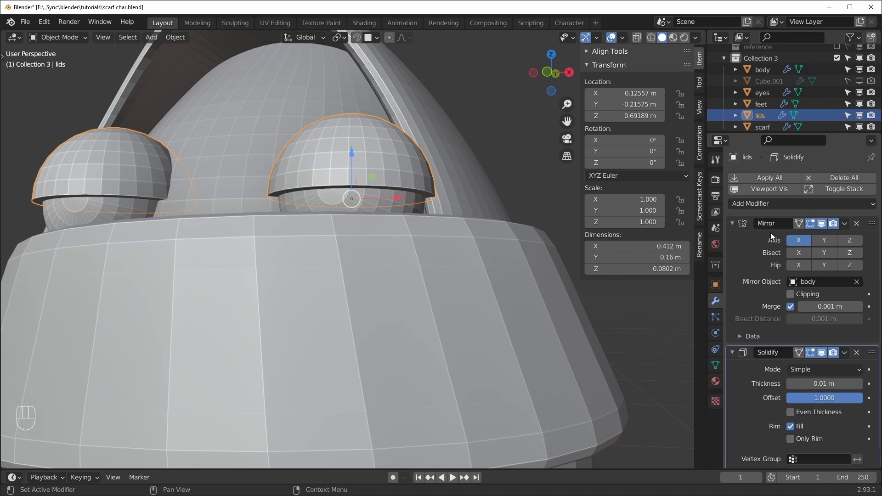
Add a Subdivision Surface modifier to the lids
left_click(770, 203)
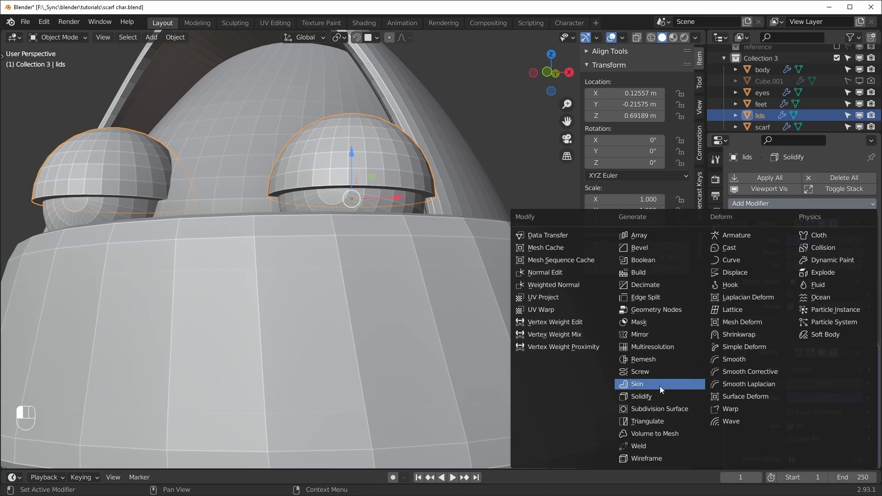
left_click(669, 409)
middle_click_drag(514, 321, 486, 299)
Set the Solidify offset of the lids to 0.6077
scroll(821, 387, "down", 3)
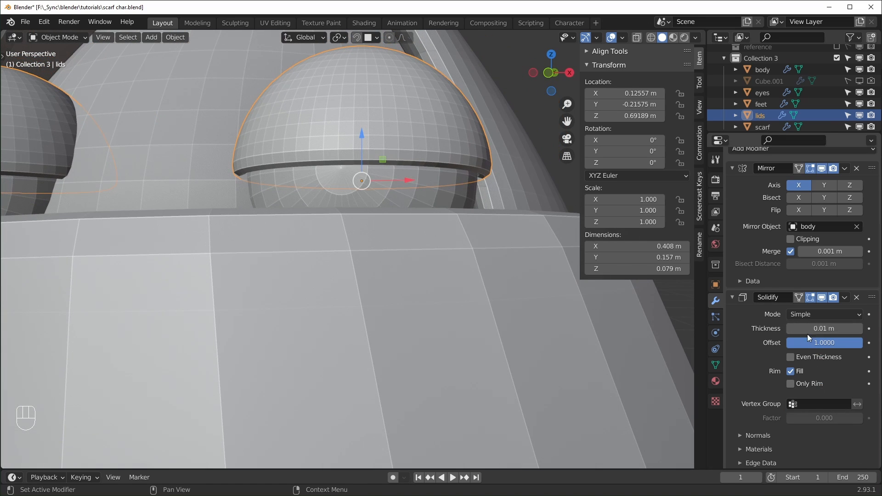
mouse_move(836, 340)
left_mouse_down("shift")
mouse_move(813, 340)
mouse_move(837, 341)
left_mouse_up("shift")
middle_click_drag(492, 289, 489, 280)
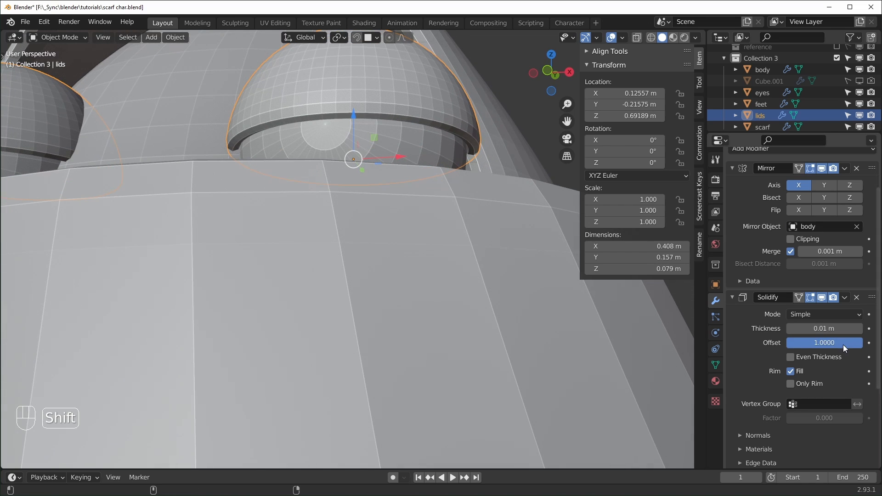
left_click_drag(842, 348, 809, 348, "shift")
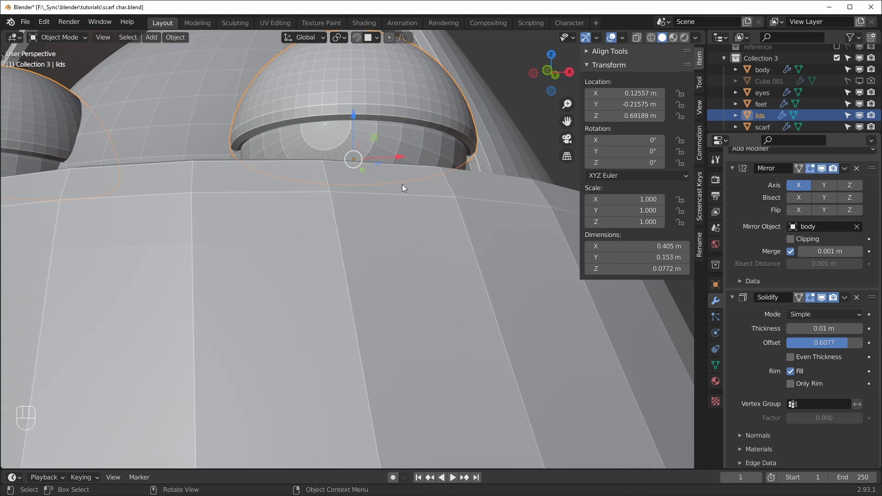
Rotate the lids freely about the X axis to adjust how they sit over the eyes
middle_click_drag(476, 169, 224, 108)
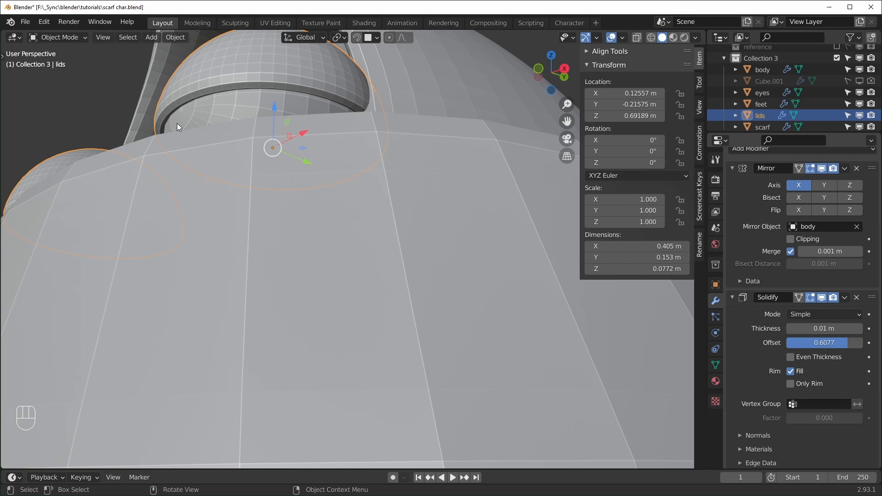
middle_click_drag(177, 123, 225, 156)
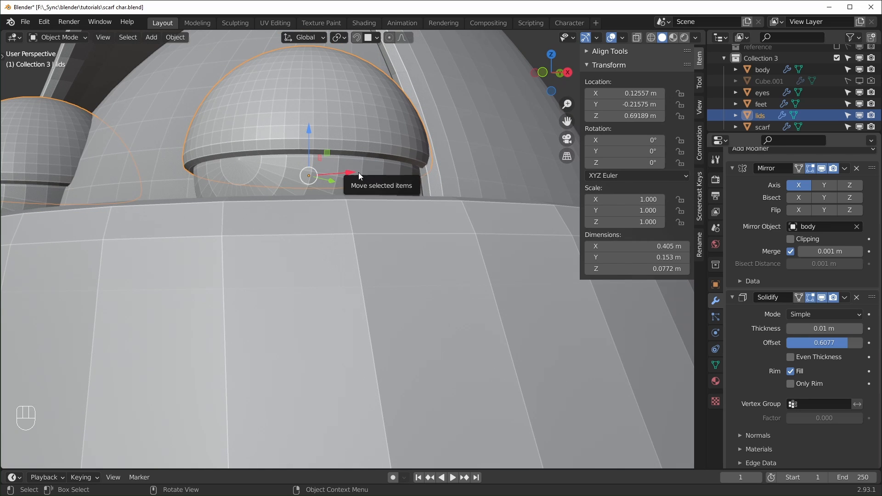
key("KP_1")
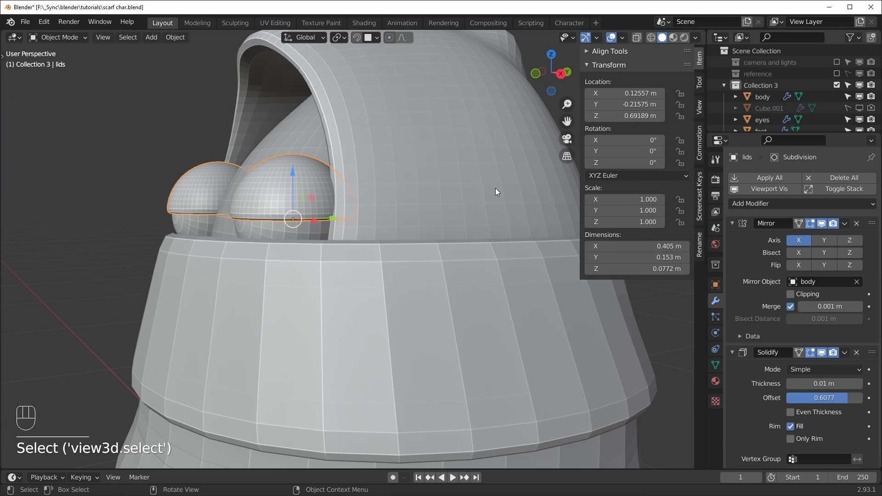
key("r")
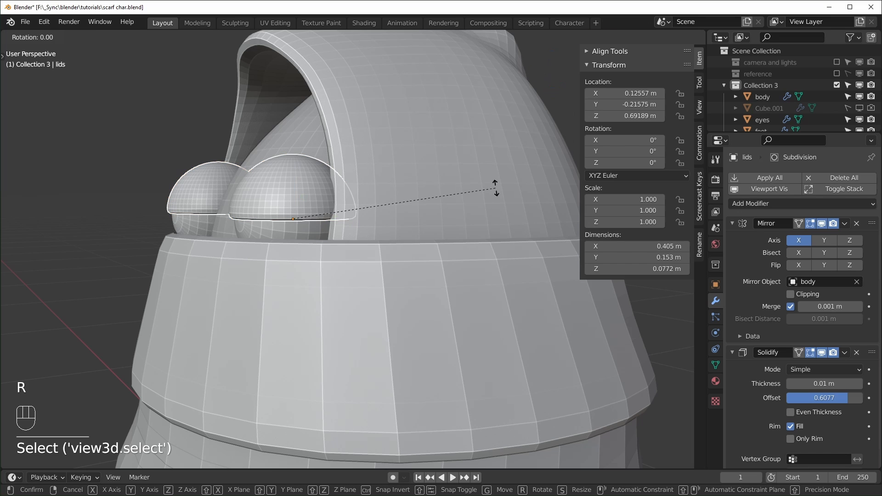
key("x")
left_click(501, 224)
middle_click_drag(501, 224, 459, 237)
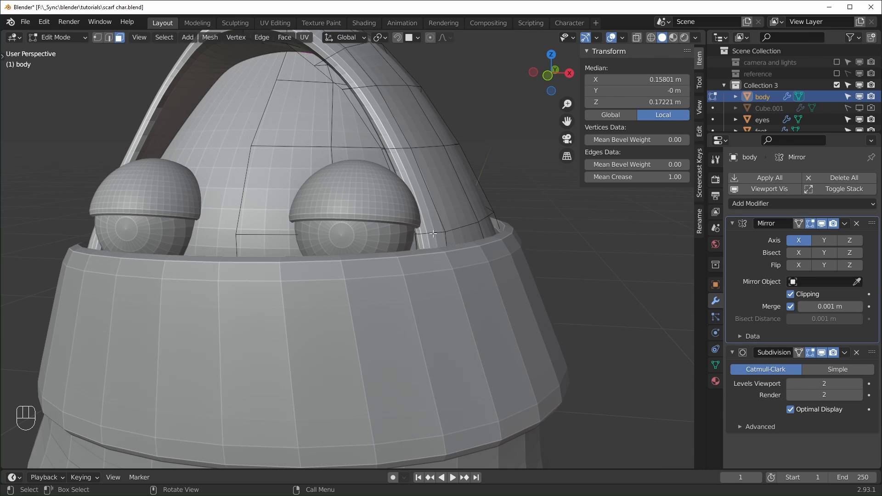
Move the edges of the body's hood opening beside the eye outward along X to make room for the lids
left_click(433, 233)
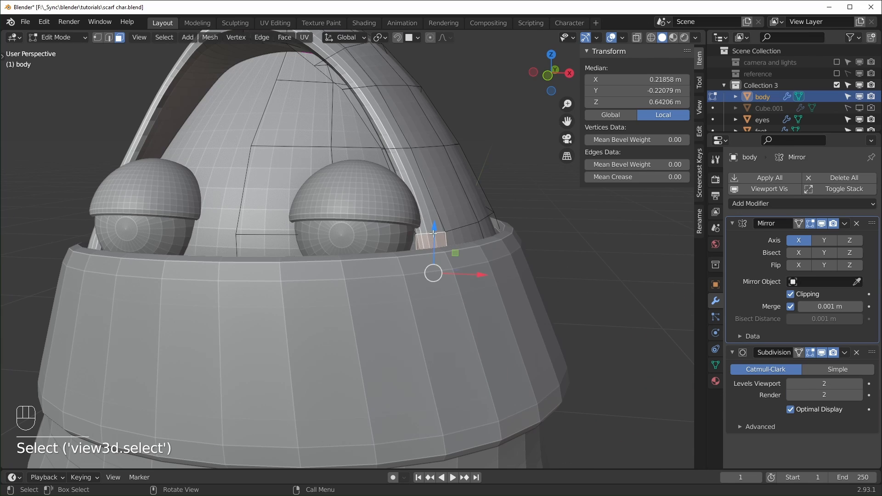
key("2")
left_click(448, 232)
left_click_drag(477, 234, 484, 234)
left_click(404, 148)
left_click_drag(445, 148, 449, 168)
left_click(438, 233)
left_click_drag(482, 233, 486, 233)
Duplicate the feet object in place, working from the front view
key("KP_1")
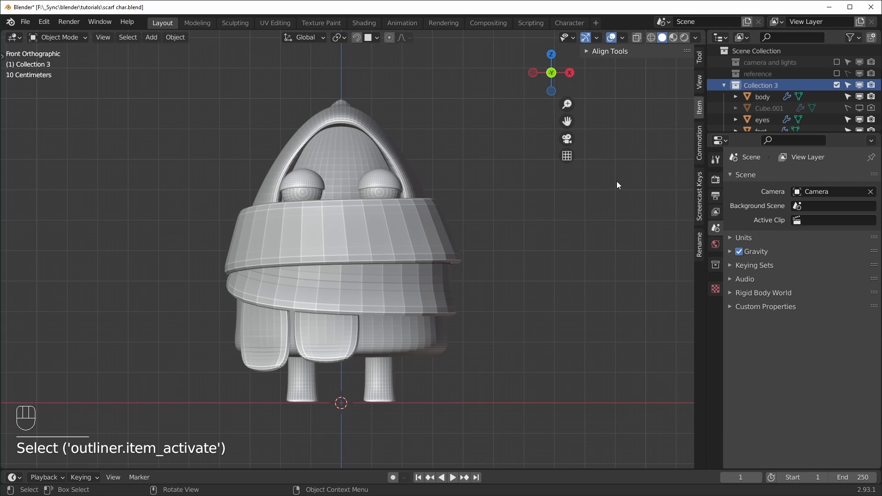
left_click(387, 376)
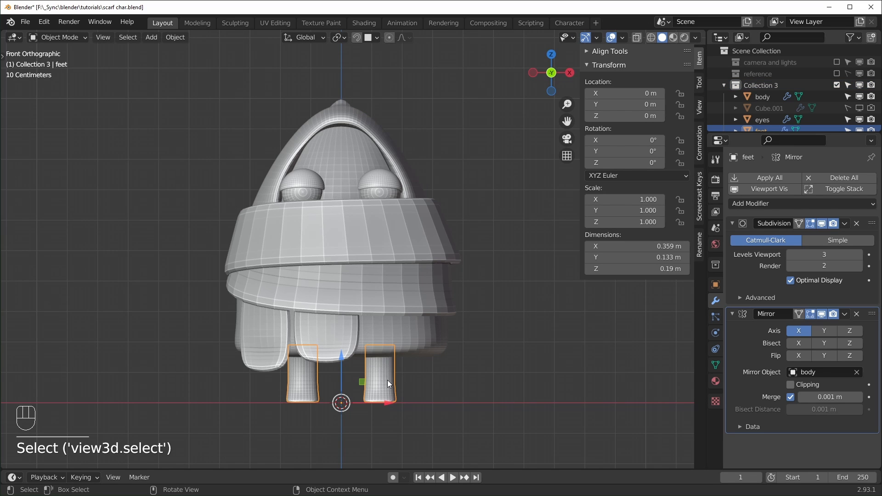
key("shift+d")
right_click(320, 372)
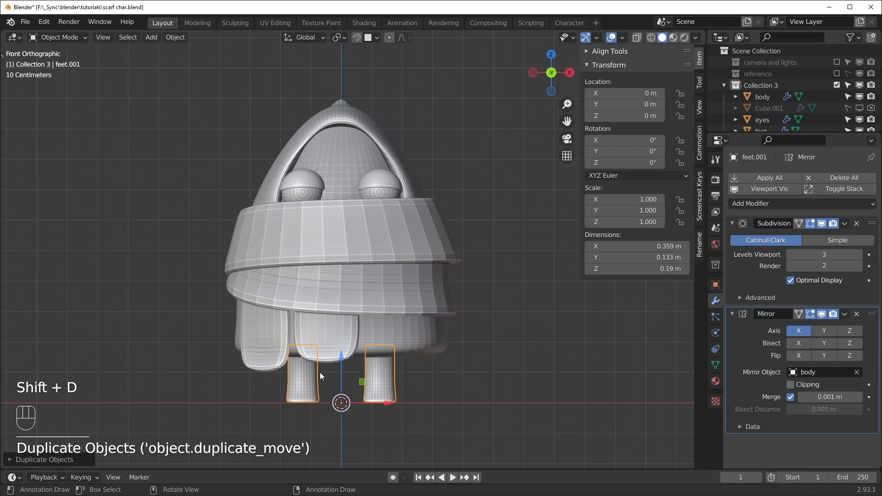
Delete all geometry inside the duplicated feet object, keeping its Subdivision and Mirror modifiers
key("Tab")
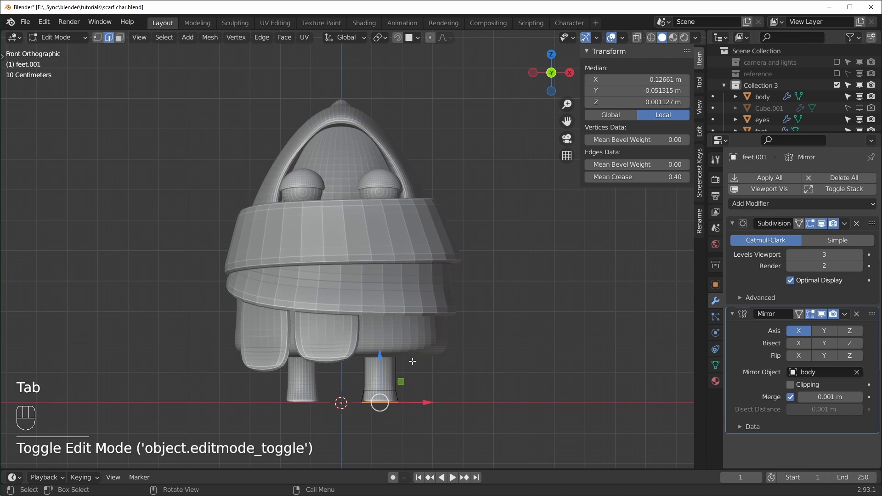
key("a")
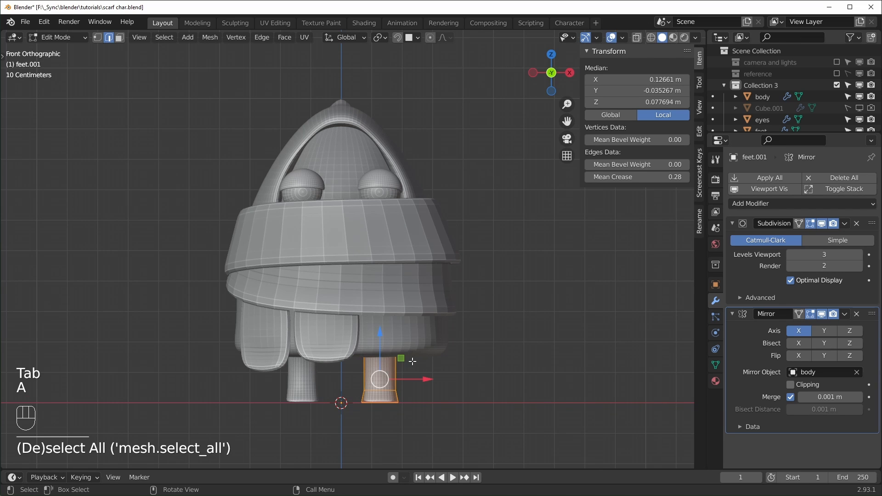
key("x")
left_click(404, 334)
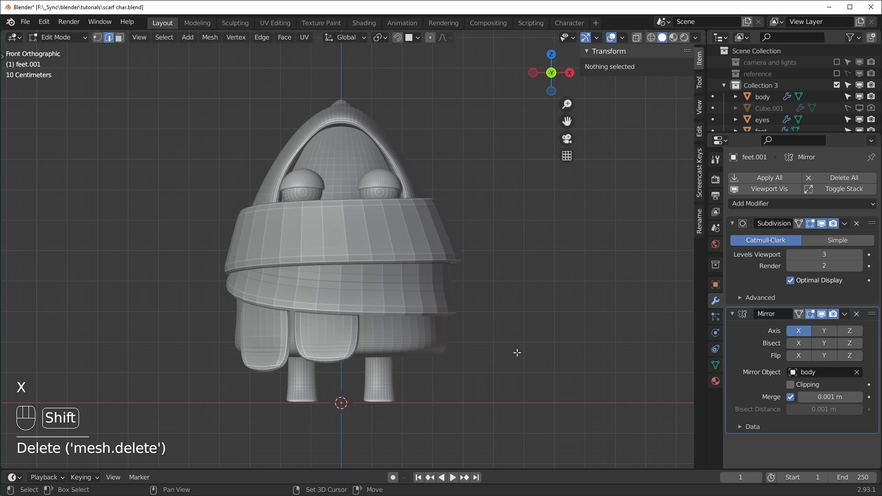
Add a cube inside the duplicated feet object and scale it down to a small block between the legs
key("shift+a")
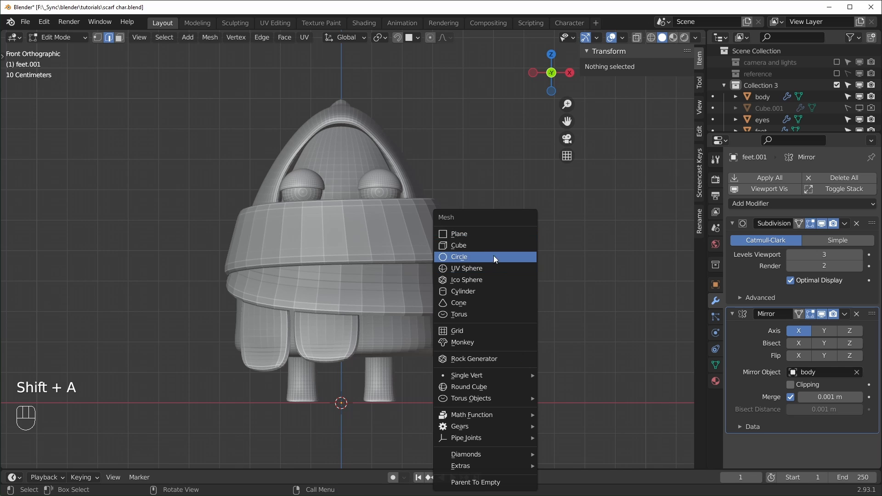
left_click(473, 250)
key("s")
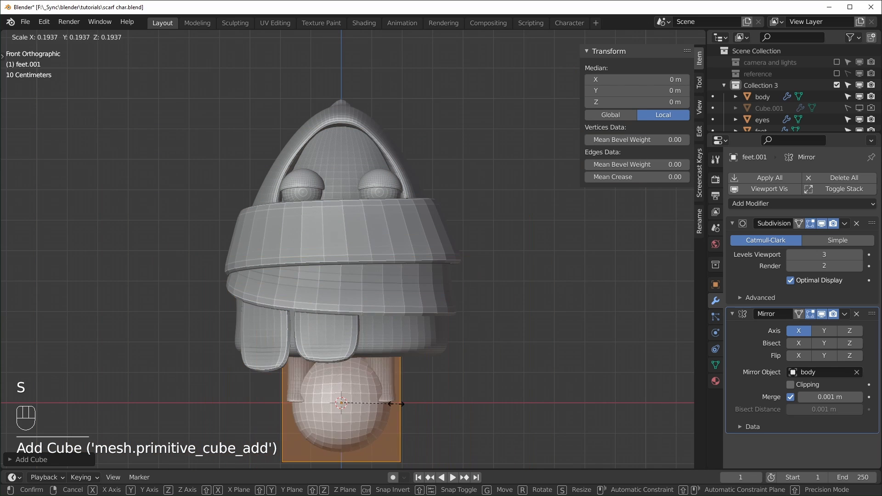
left_click(351, 399)
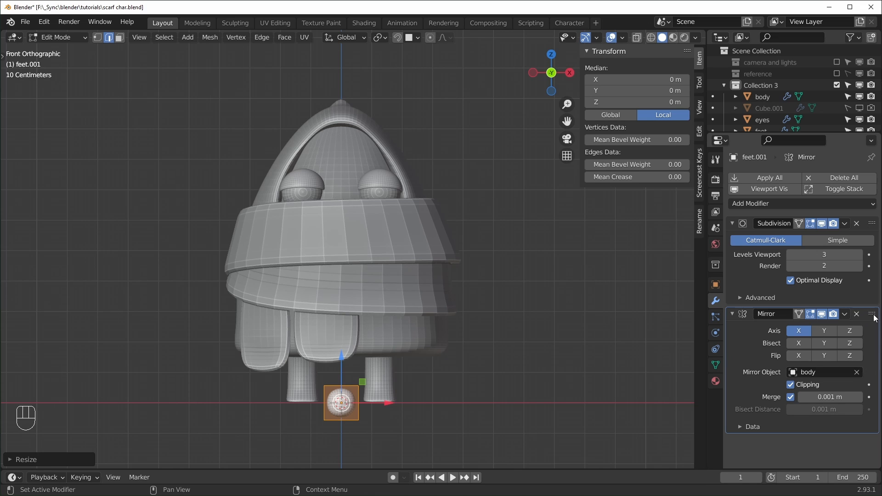
Place the Mirror modifier with Clipping before Subdivision and snap the cube onto the face between the eyes, at about Z 0.70 m
left_click_drag(872, 314, 872, 186)
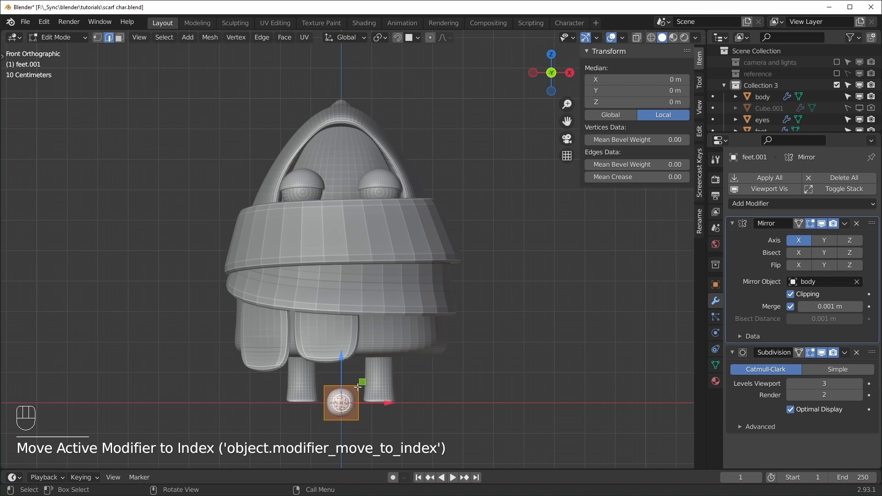
mouse_move(357, 388)
left_mouse_down()
mouse_move(416, 402)
mouse_move(357, 399)
left_mouse_up()
key("g")
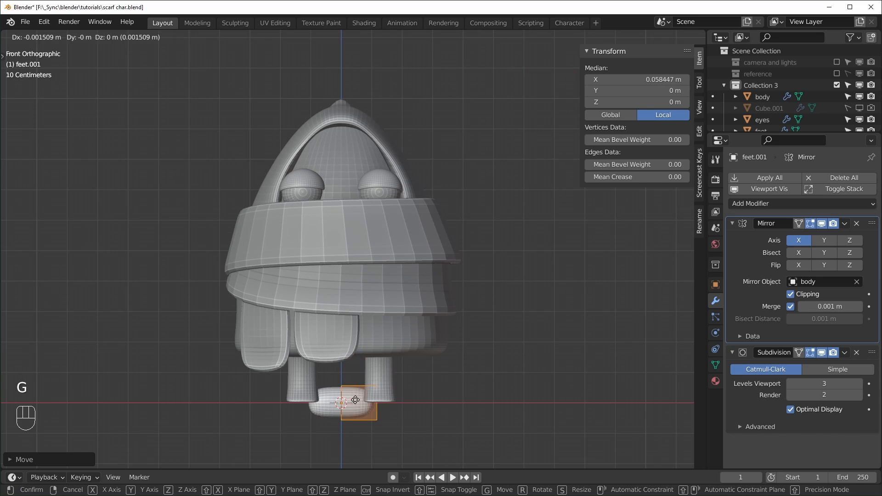
mouse_move(341, 259)
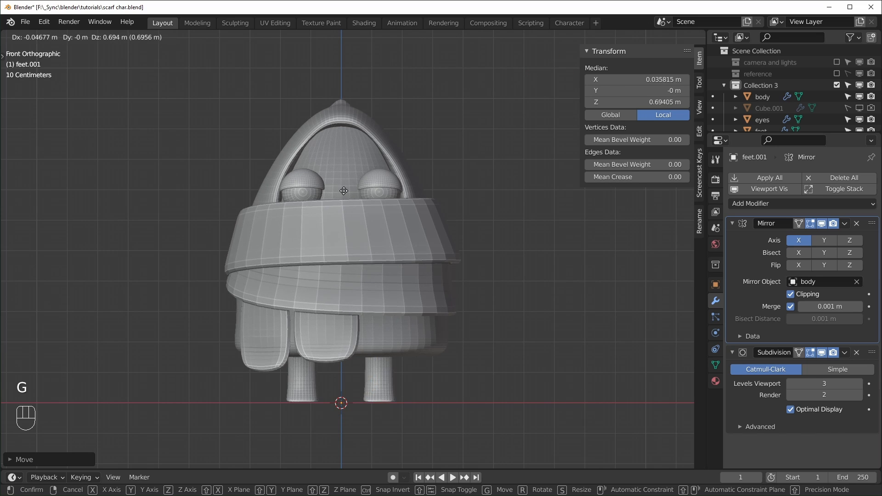
key("ctrl")
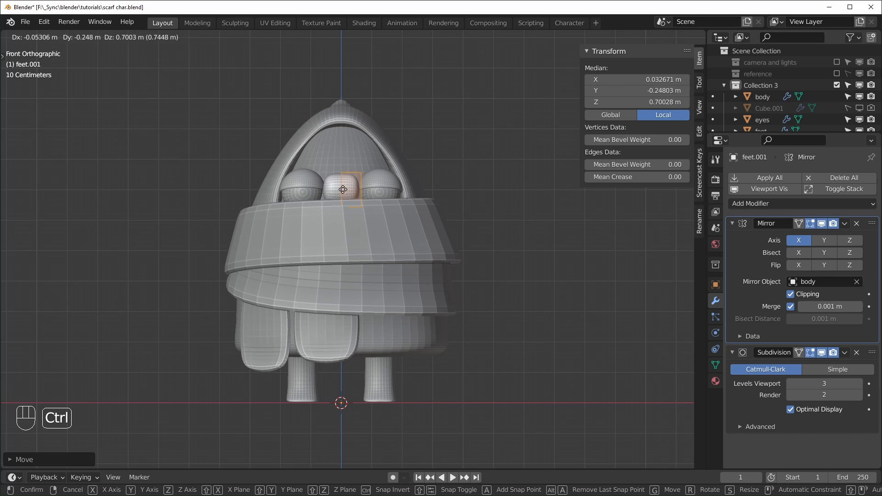
left_click(344, 190)
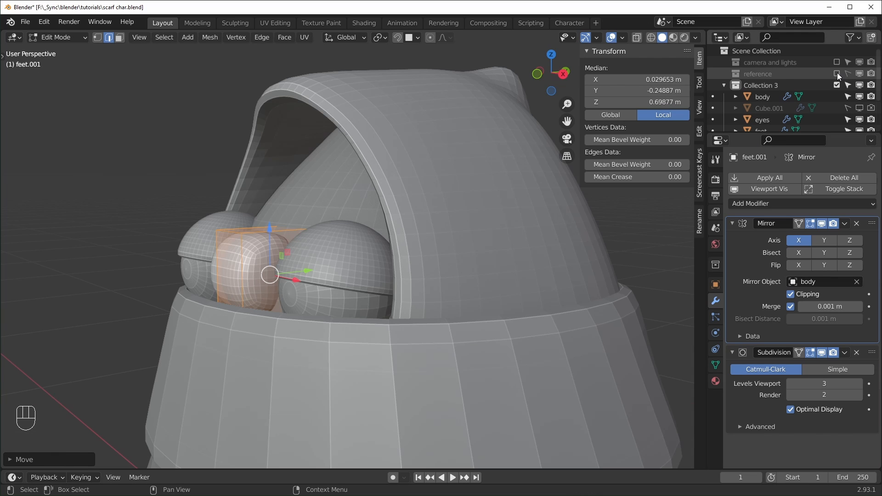
Show the reference collection and, in the front view, raise the cube's upper vertices to lengthen the nose
left_click(837, 74)
key("KP_1")
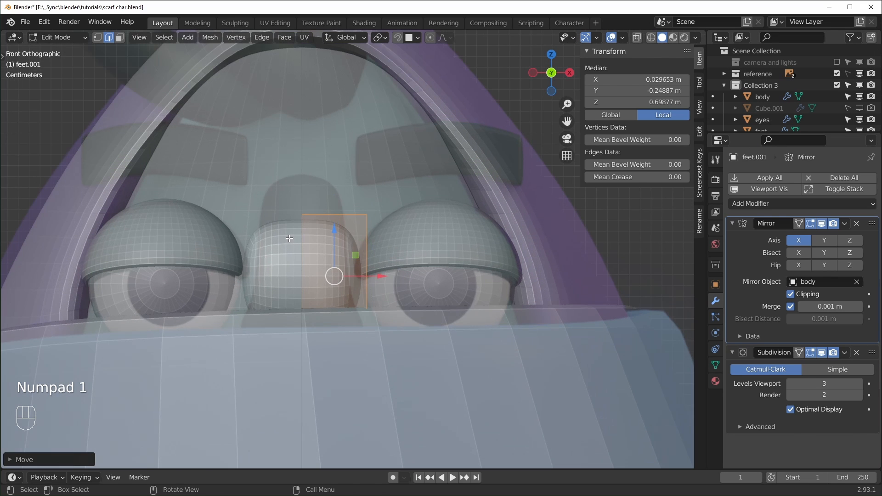
key("1")
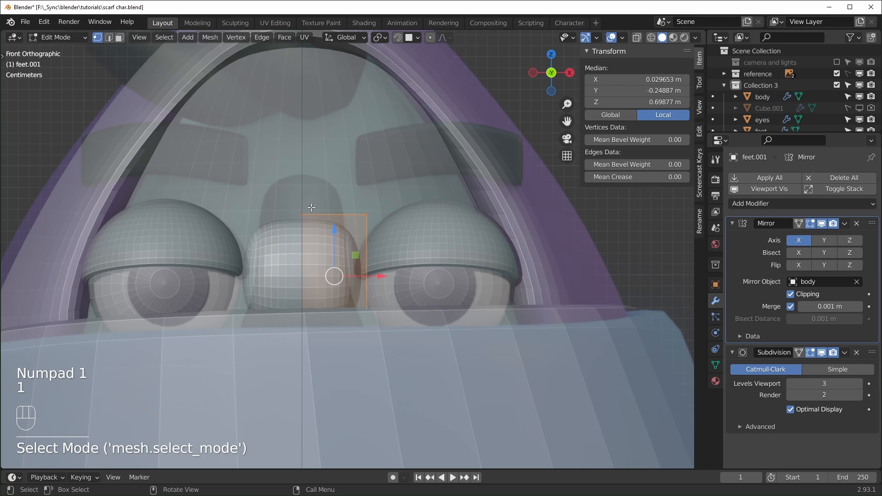
key("alt+z")
left_click_drag(285, 190, 395, 237)
key("alt+z")
left_click_drag(338, 164, 339, 116)
Lower the cube's bottom vertices along Z so the nose extends down behind the scarf
key("alt+z")
left_click_drag(280, 321, 395, 376)
key("alt+z")
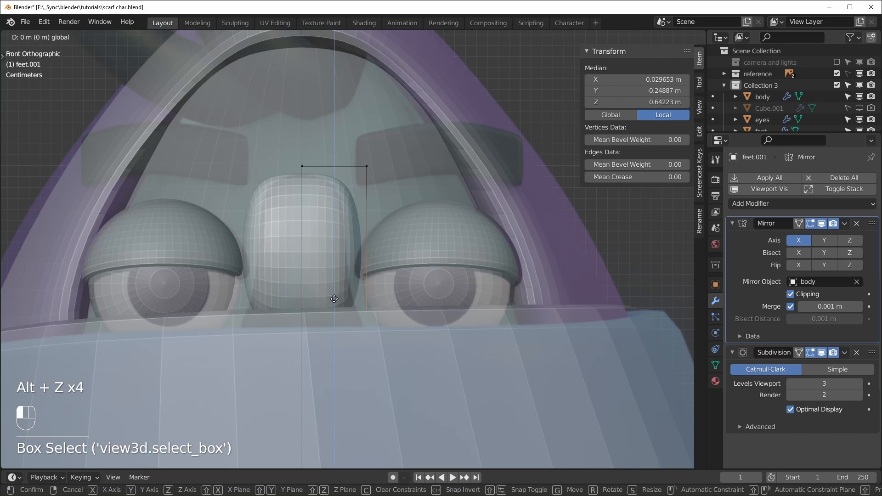
key("alt+z")
left_click_drag(333, 299, 334, 326)
key("alt+z")
Scale the whole nose mesh narrower along X to match the reference nose
key("a")
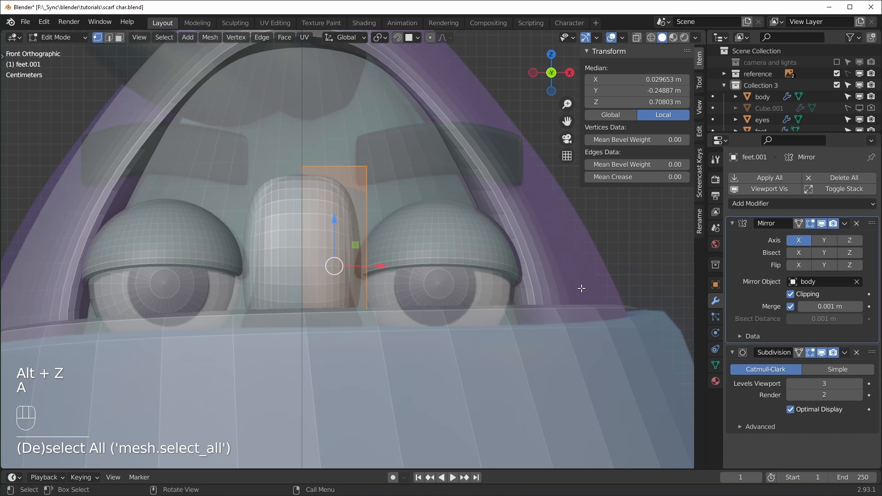
key("s")
key("x")
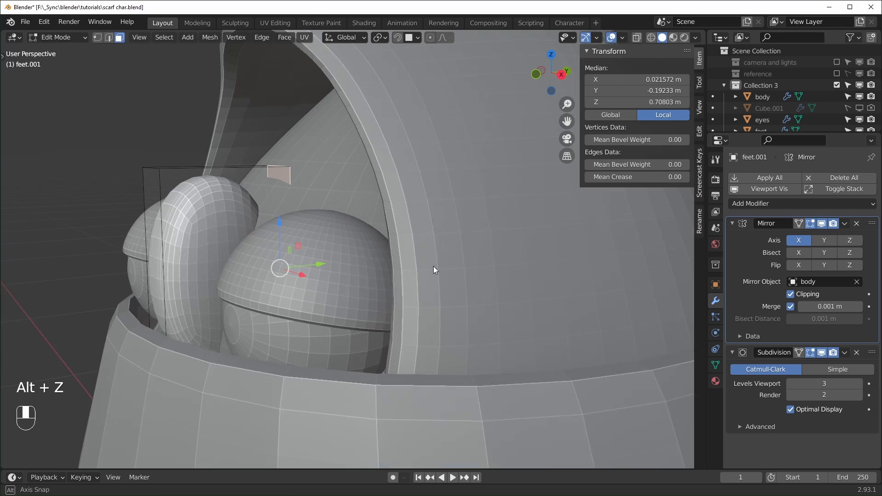
Select the nose's back face and set its mean crease to 1.00
middle_click_drag(434, 266, 444, 267)
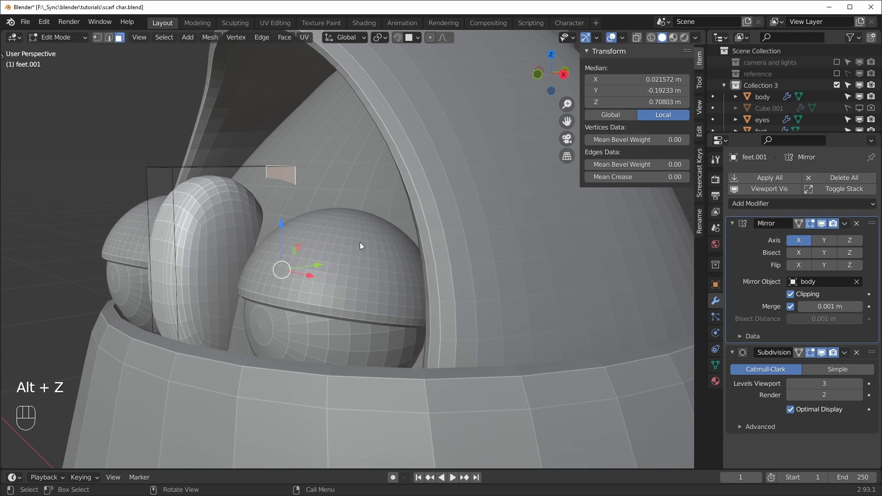
middle_click_drag(364, 265, 217, 205)
left_click(288, 187)
key("alt+z")
left_click(316, 244)
middle_click_drag(316, 244, 440, 261)
key("alt+z")
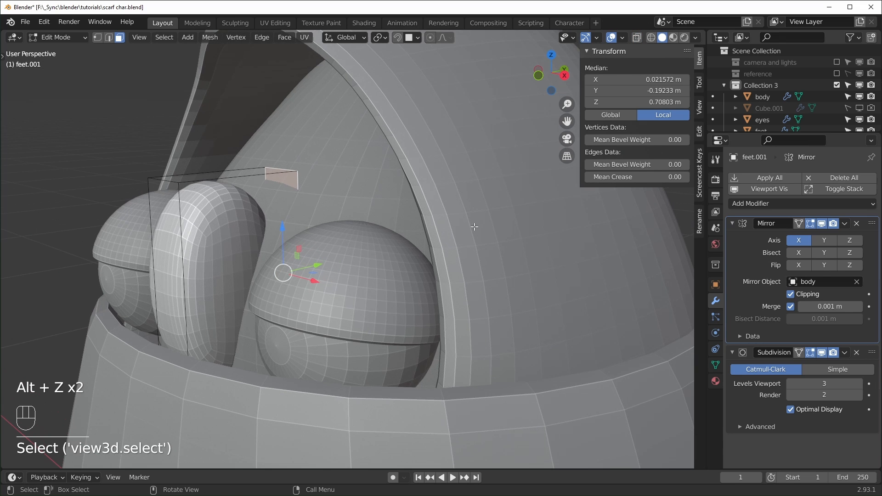
left_click_drag(611, 180, 661, 180)
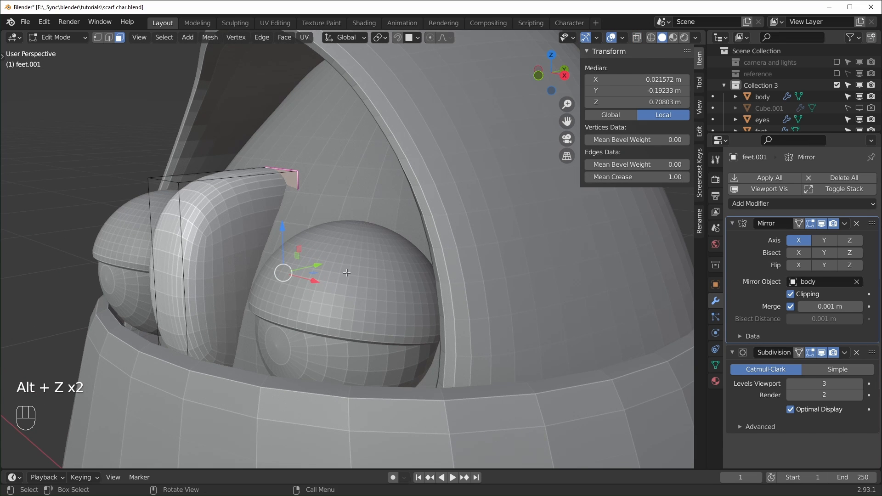
Move the nose's creased back face about 0.016 m along Y into the head
middle_click_drag(350, 258, 268, 274)
scroll(268, 274, "down", 5)
key("g")
key("y")
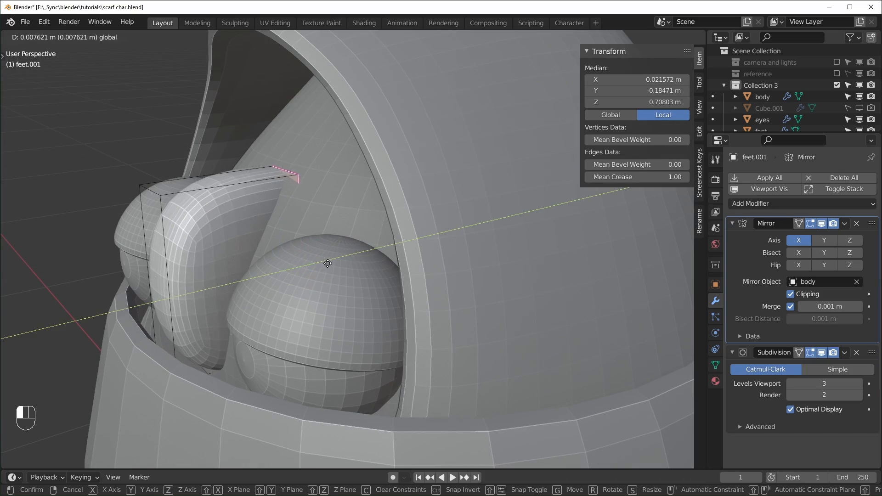
left_click(334, 265)
middle_click_drag(334, 265, 260, 278)
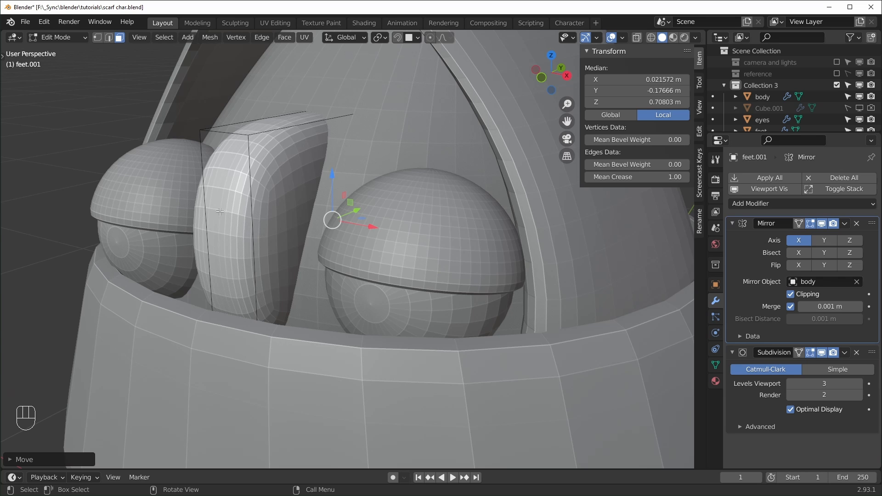
Move the nose's outer front vertical edge back about 0.02 m along Y to round off the front
middle_click_drag(185, 276, 292, 203)
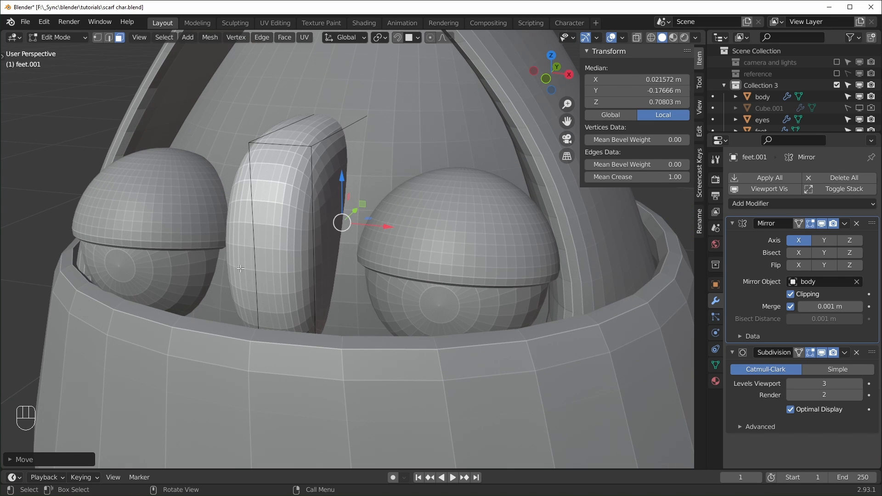
mouse_move(240, 268)
middle_mouse_down()
mouse_move(206, 262)
mouse_move(224, 264)
middle_mouse_up()
left_click(202, 262)
key("2")
left_click(201, 267)
left_click_drag(253, 253, 273, 246)
middle_click_drag(273, 246, 377, 185)
left_click(329, 171)
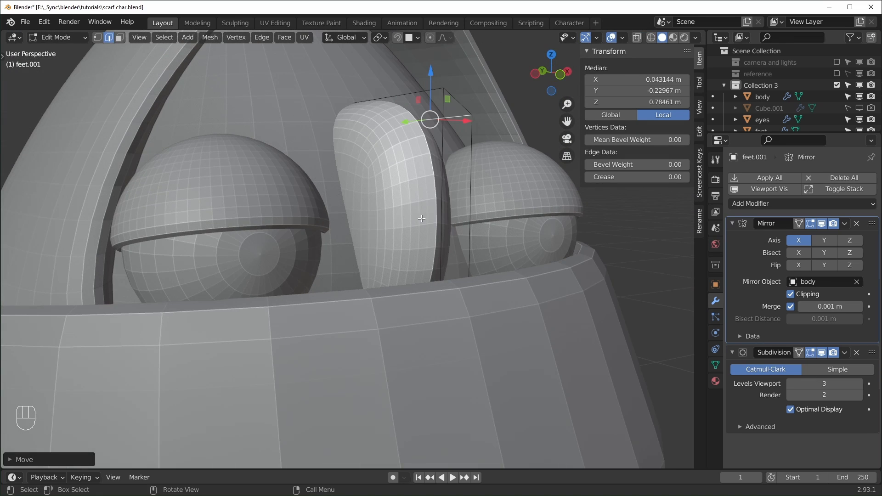
Delete the nose's inner face that lies on the mirror plane
key("alt+z")
middle_click_drag(444, 221, 464, 268)
key("3")
left_click(391, 248)
key("alt+z")
key("x")
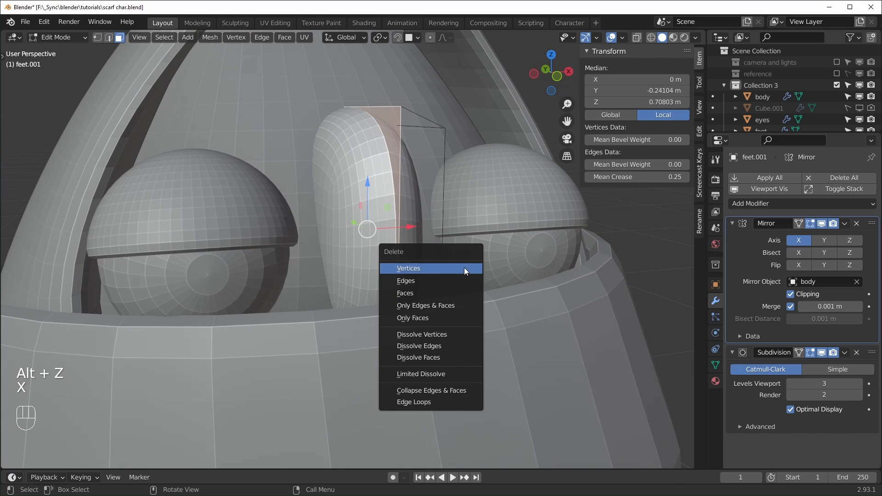
left_click(450, 292)
Shift the nose's outer front vertical edge further back along Y and nudge the upper side edge slightly upward
middle_click_drag(395, 310, 372, 305)
key("2")
left_click(262, 278)
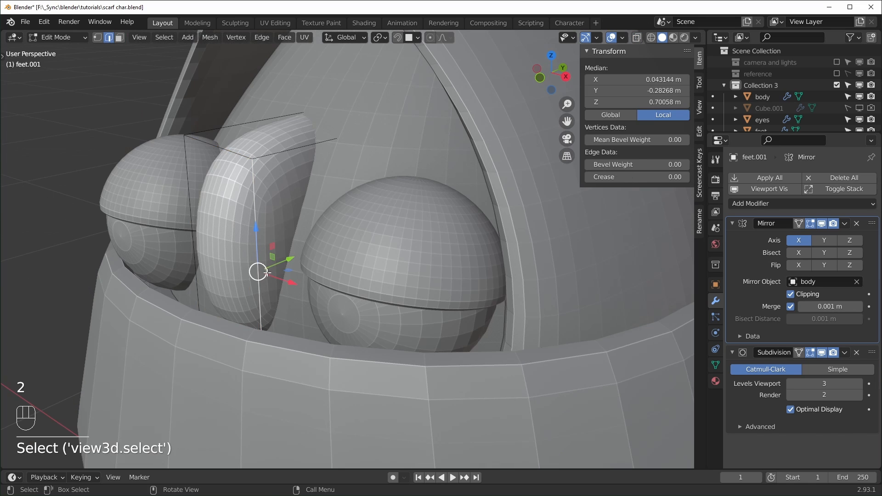
left_click_drag(282, 263, 302, 191)
middle_click_drag(302, 167, 350, 157)
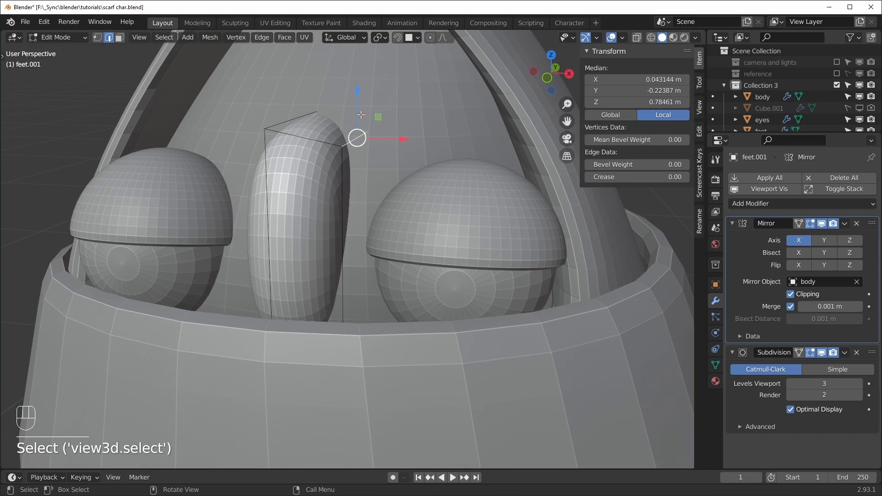
mouse_move(358, 85)
left_mouse_down()
mouse_move(360, 92)
mouse_move(358, 85)
left_mouse_up()
middle_click_drag(259, 188, 206, 203)
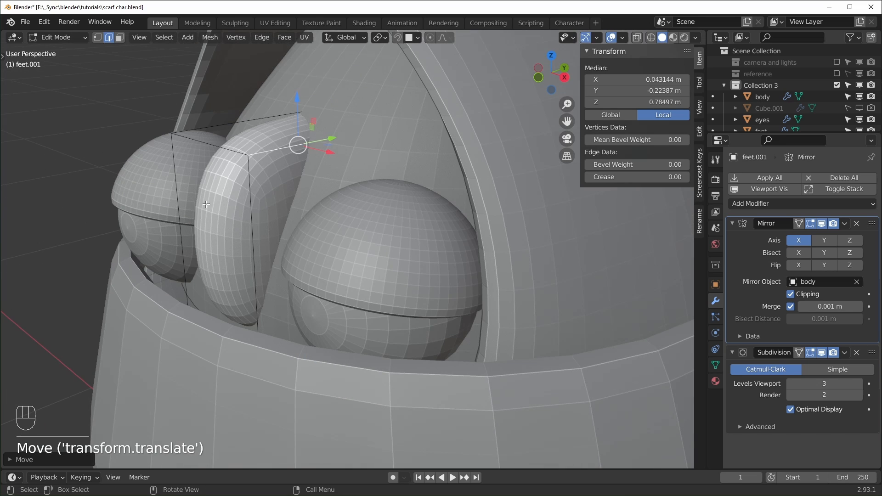
Pull the nose's central and outer front vertical edges forward along Y
left_click(189, 234)
middle_click_drag(188, 234, 141, 239)
left_click_drag(215, 219, 186, 229)
middle_click_drag(186, 229, 328, 247)
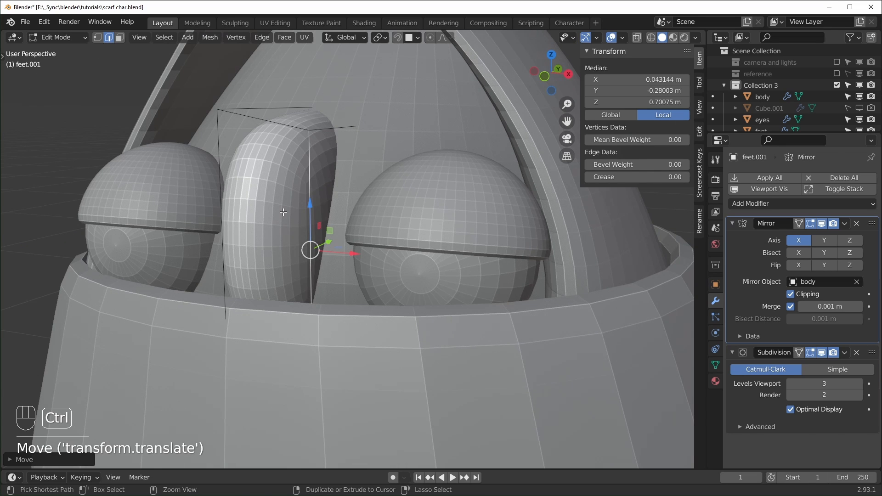
Add a horizontal loop cut around the middle of the nose
key("ctrl+r")
left_click(233, 216)
left_click(233, 222)
Move the nose's top front edge about 0.04 m back along Y and 0.013 m down to slope the bridge
middle_click_drag(223, 140, 166, 127)
left_click(175, 147)
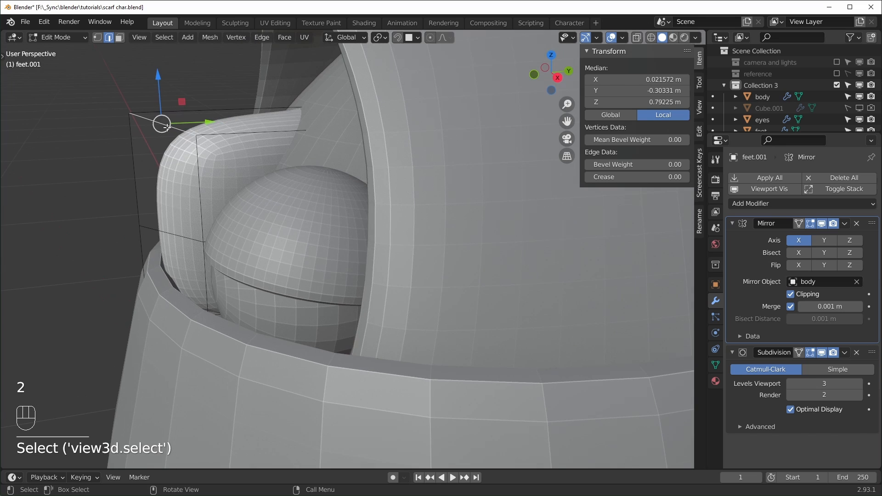
left_click_drag(185, 105, 236, 117)
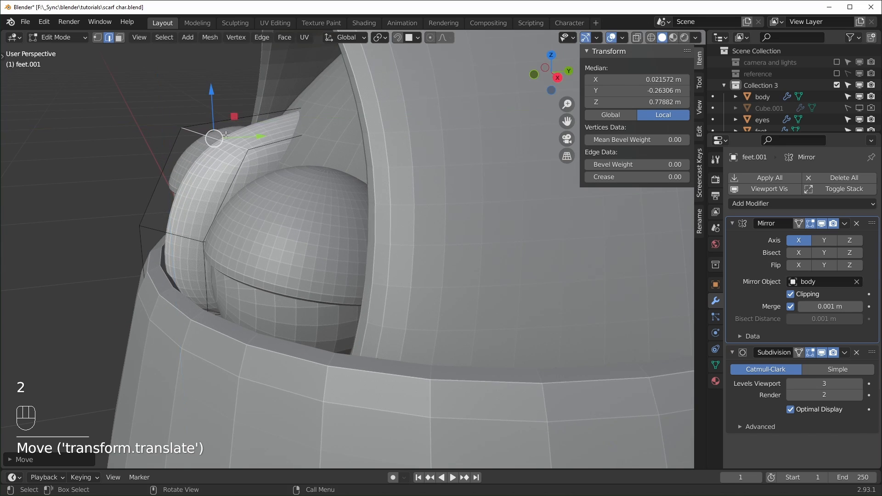
Move the nose's bottom front edge back along Y toward the face
middle_click_drag(213, 178, 270, 181)
middle_click_drag(255, 246, 225, 257)
key("alt+z")
middle_click_drag(224, 294, 202, 287)
left_click(181, 317)
left_click_drag(219, 317, 255, 316)
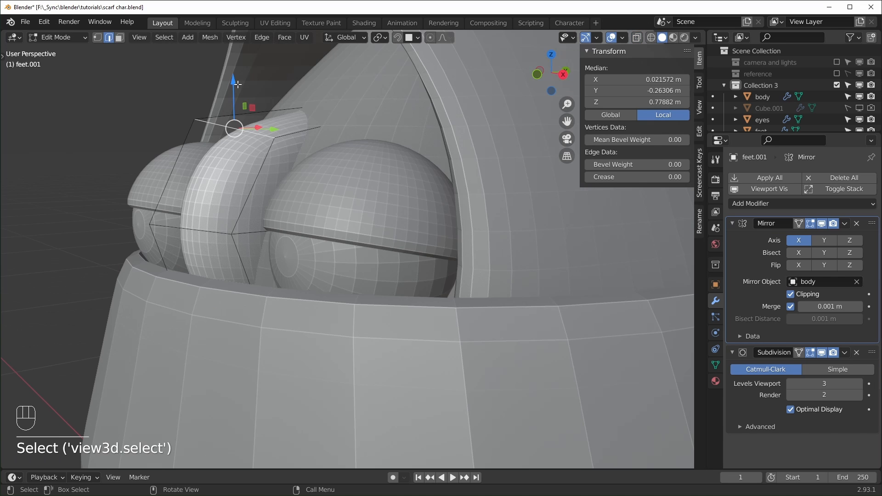
Nudge the nose's top front edge slightly down and move the middle front edge forward and down
mouse_move(241, 110)
left_mouse_down()
mouse_move(242, 100)
mouse_move(243, 114)
left_mouse_up()
middle_click_drag(274, 126, 251, 138)
left_click_drag(238, 138, 232, 145)
Compare the nose's outline with the reference from the front using X-ray, and hide the reference collection
key("KP_1")
key("alt+z")
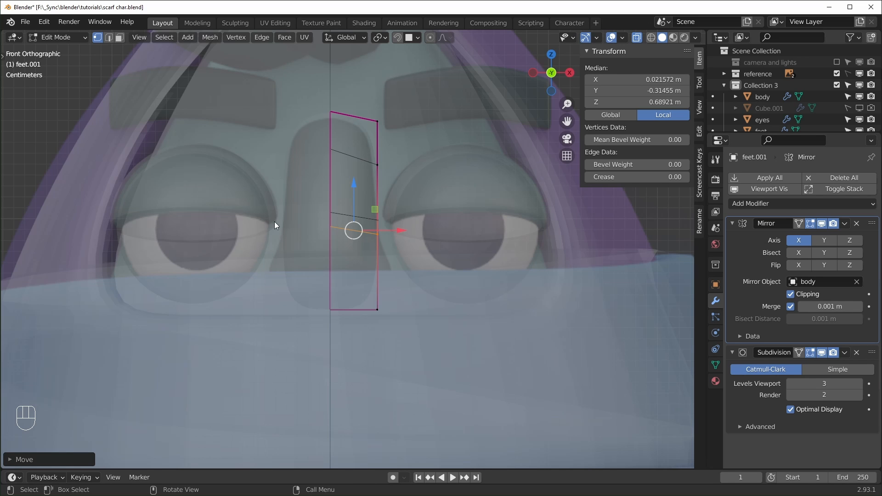
key("alt+z")
middle_click_drag(456, 268, 429, 282)
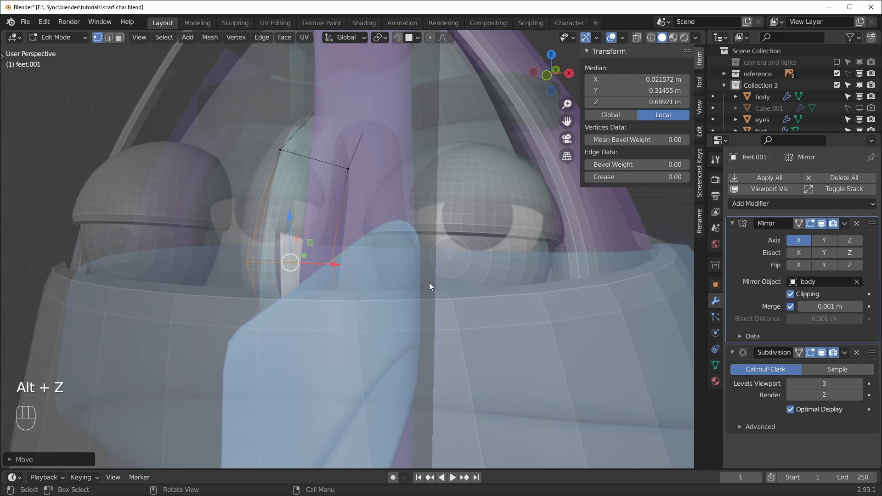
left_click(836, 74)
Inset the lower side face of the nose
key("3")
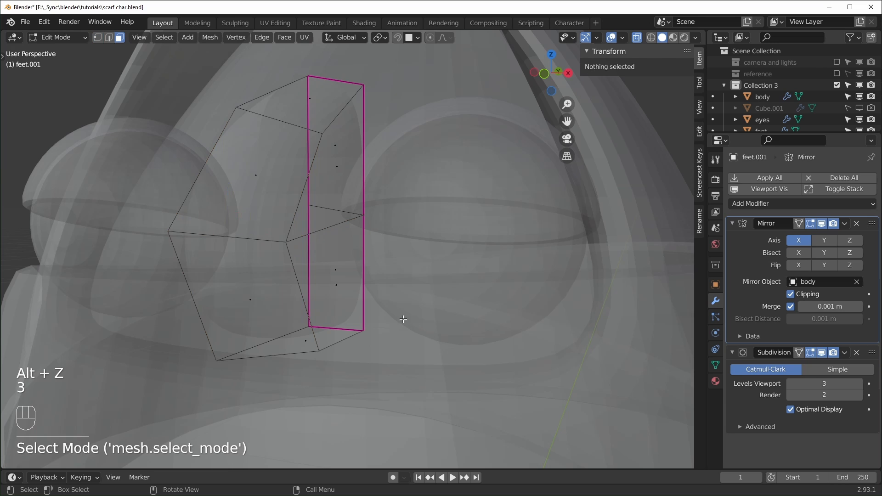
left_click(351, 290)
middle_click_drag(351, 289, 458, 340)
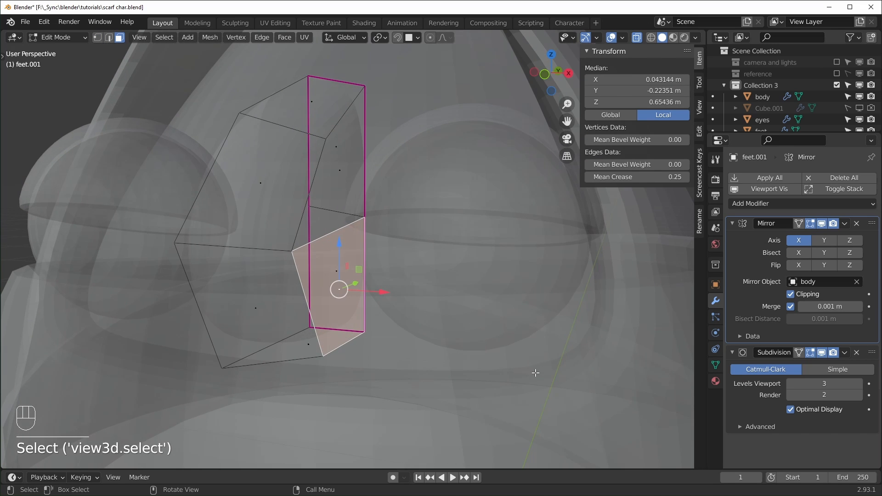
key("i")
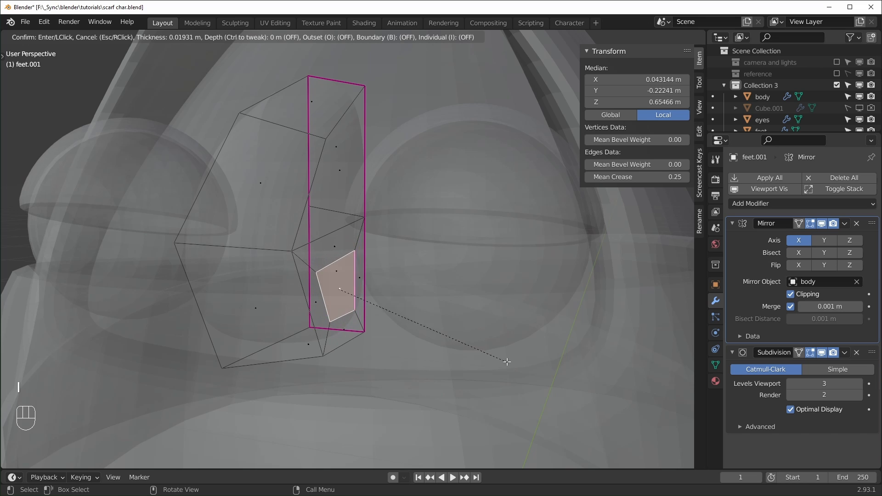
left_click(509, 366)
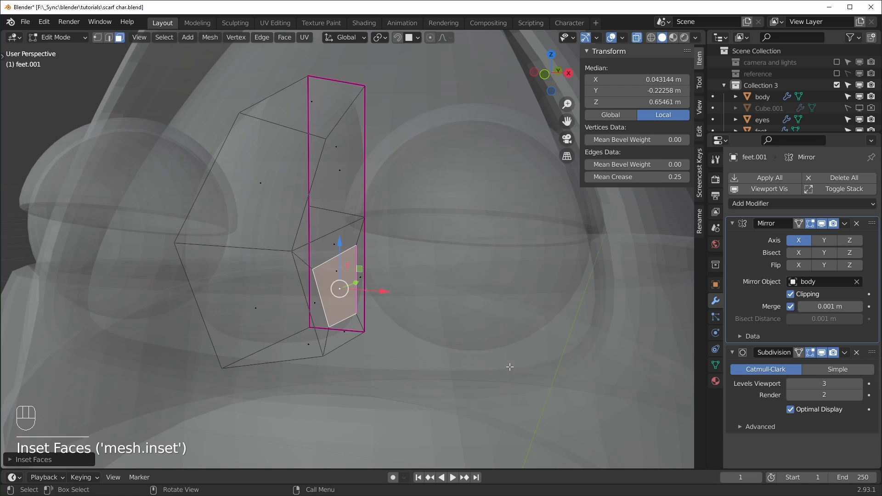
middle_click_drag(509, 367, 523, 363)
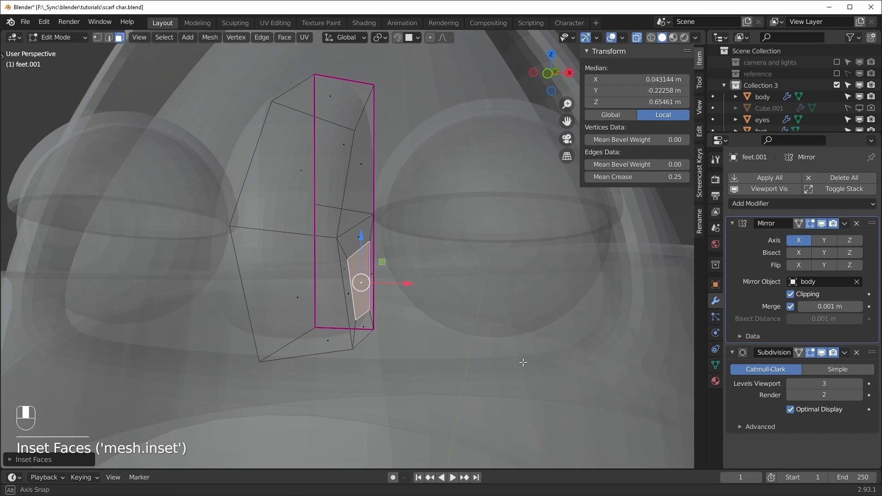
Move the inset lower side face of the nose outward along X to about 0.064 m and isolate the nose in local view
key("KP_1")
key("alt+z")
left_click_drag(433, 272, 462, 275)
key("alt+z")
key("alt+z")
key("KP_Divide")
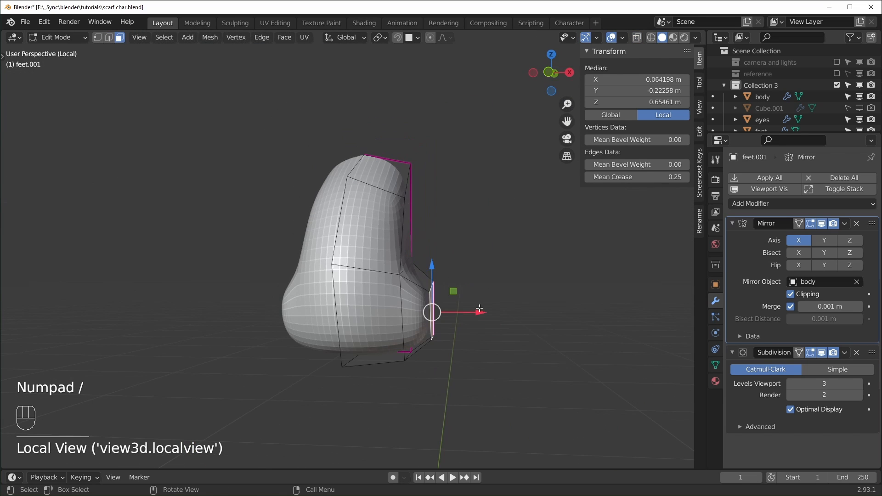
Set the crease of the vertical rear edge on the nose's lower side to 0.00 and leave local view
left_click_drag(478, 309, 482, 320)
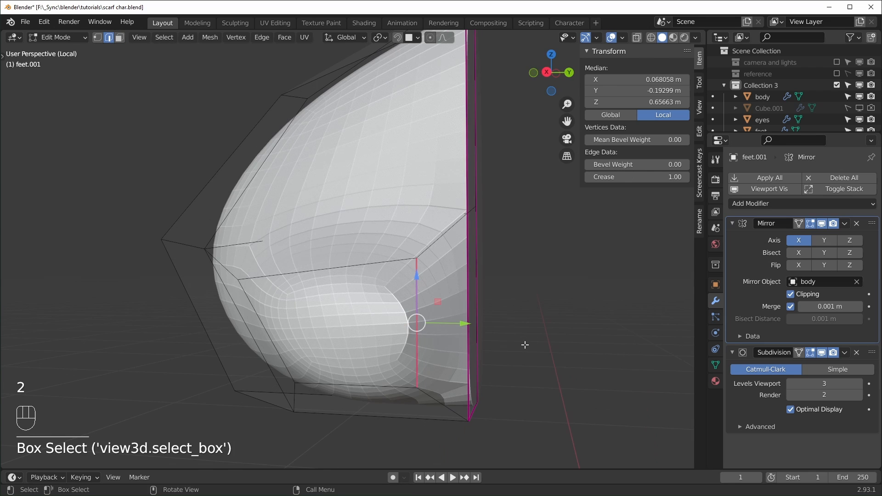
middle_click_drag(525, 344, 558, 336)
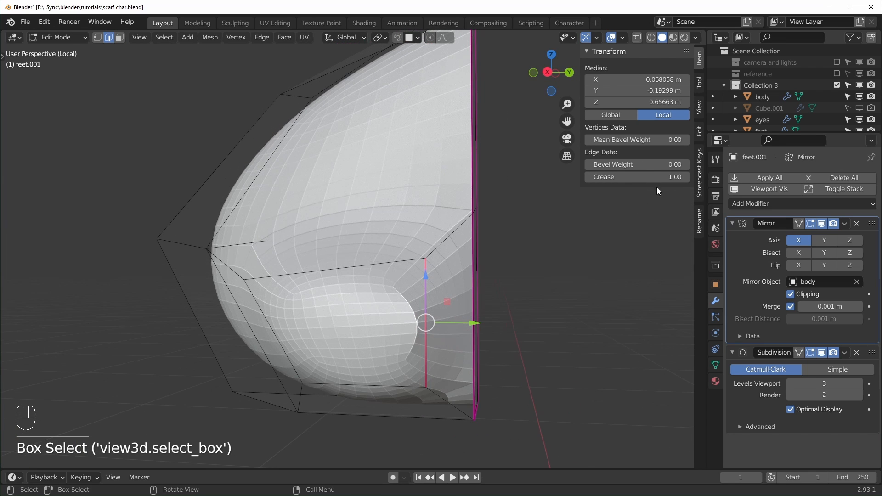
left_click_drag(669, 179, 597, 178)
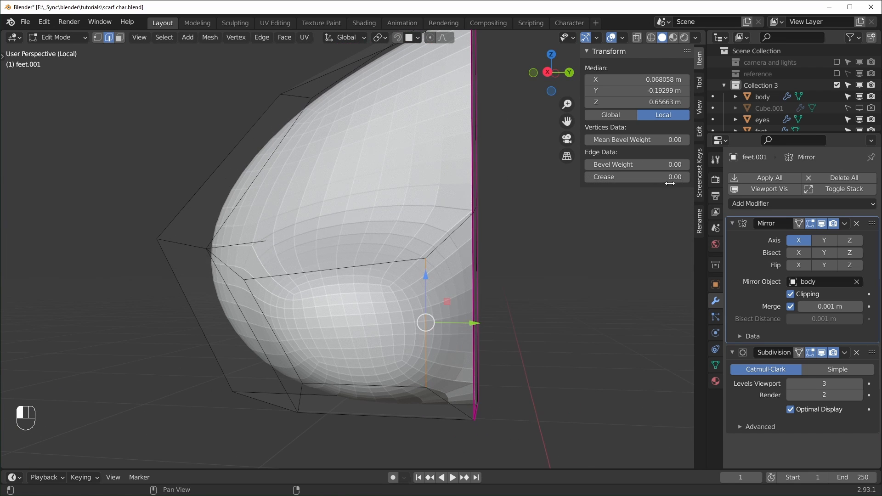
middle_click_drag(424, 354, 487, 345)
scroll(540, 360, "down", 4)
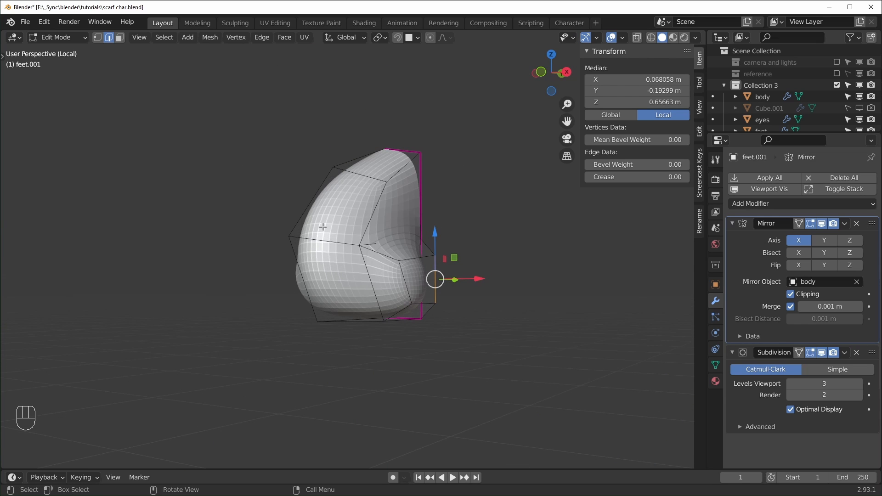
scroll(364, 234, "up", 1)
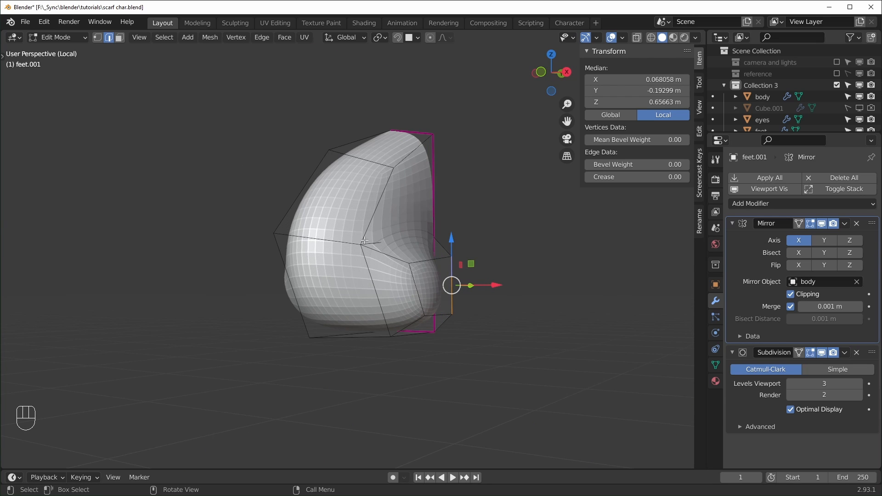
key("KP_Divide")
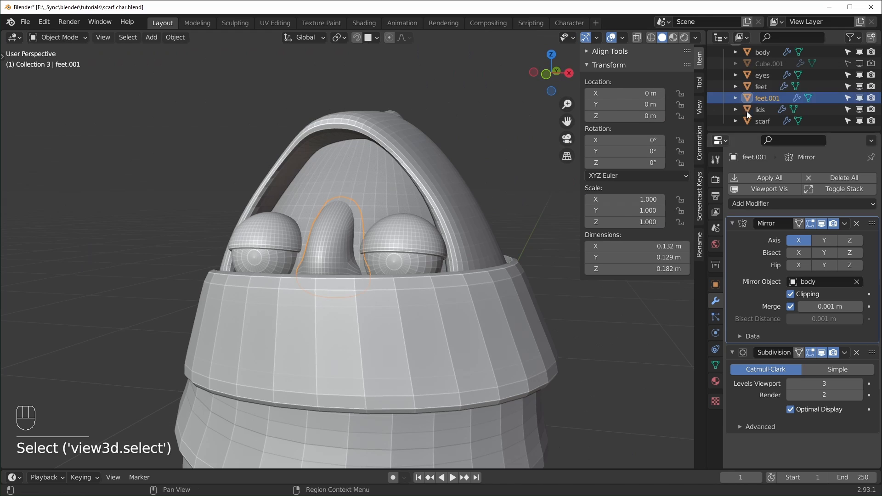
Rename the feet.001 object as nose
double_click(769, 97)
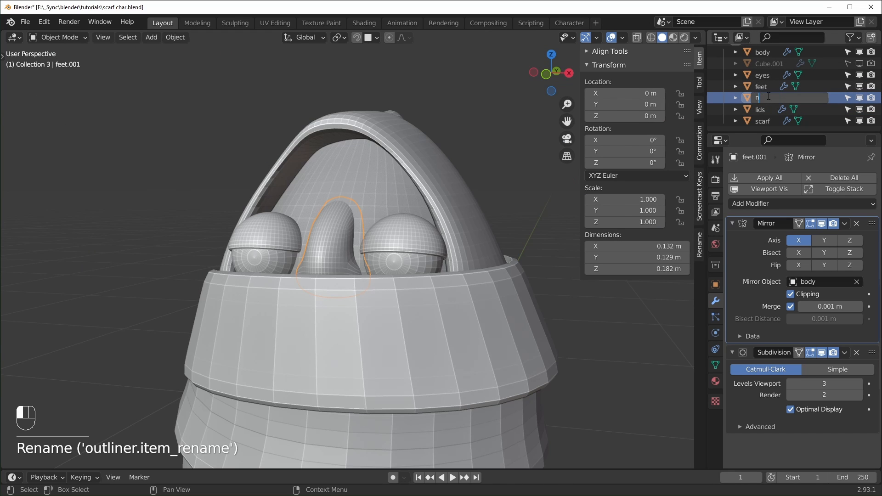
type("nose")
key("Return")
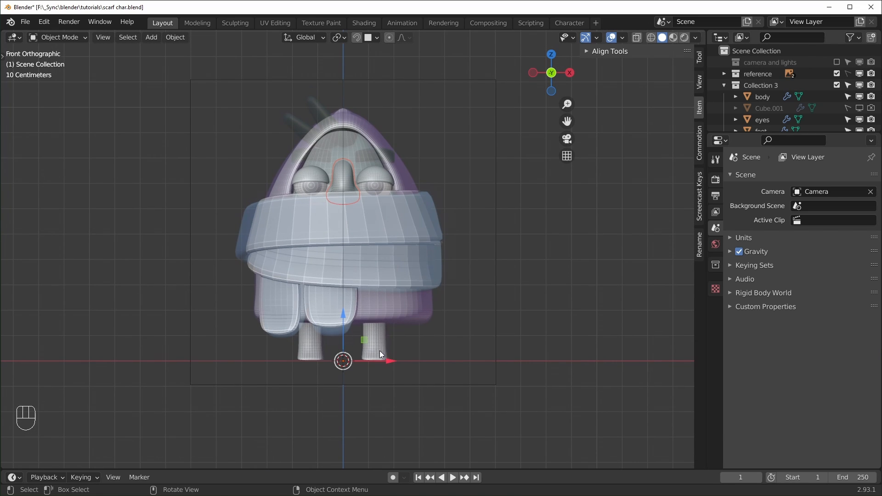
Duplicate the feet object in place and delete all the geometry inside the copy
left_click(379, 351)
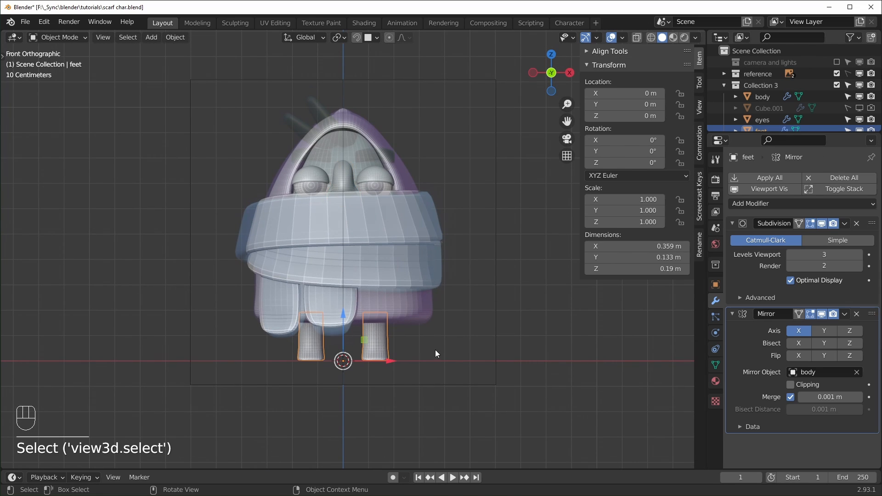
key("shift+d")
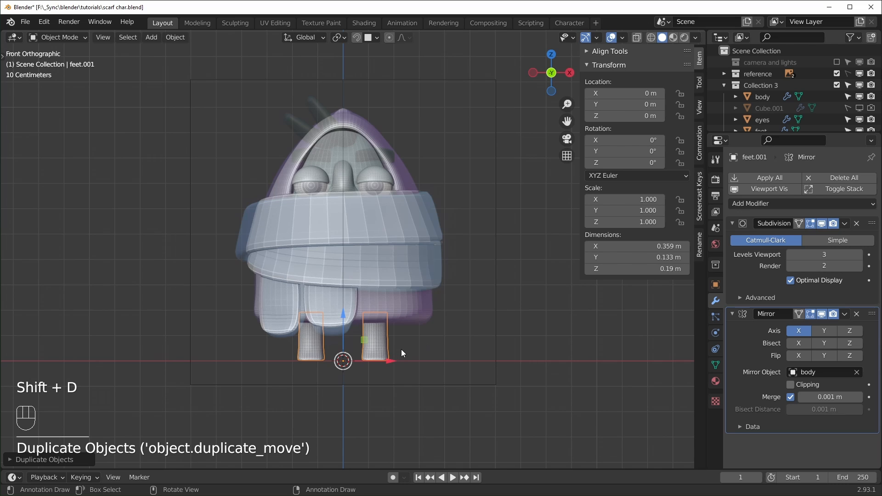
key("Tab")
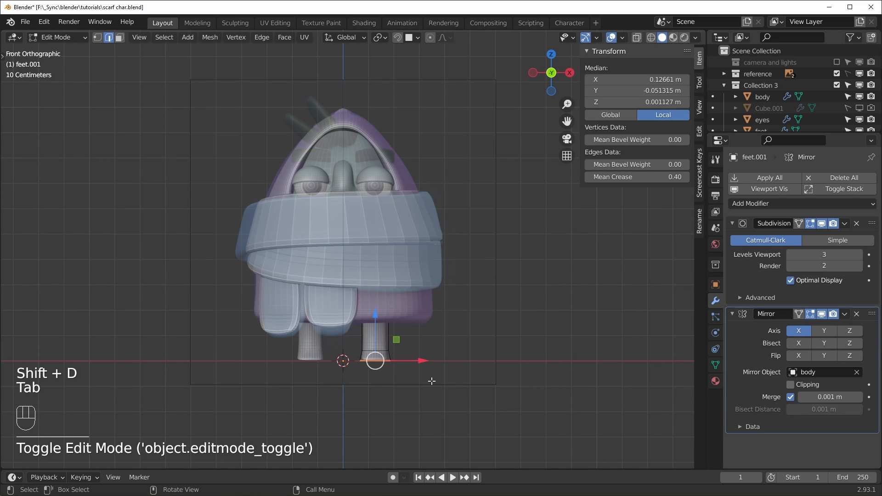
key("a")
key("x")
left_click(414, 345)
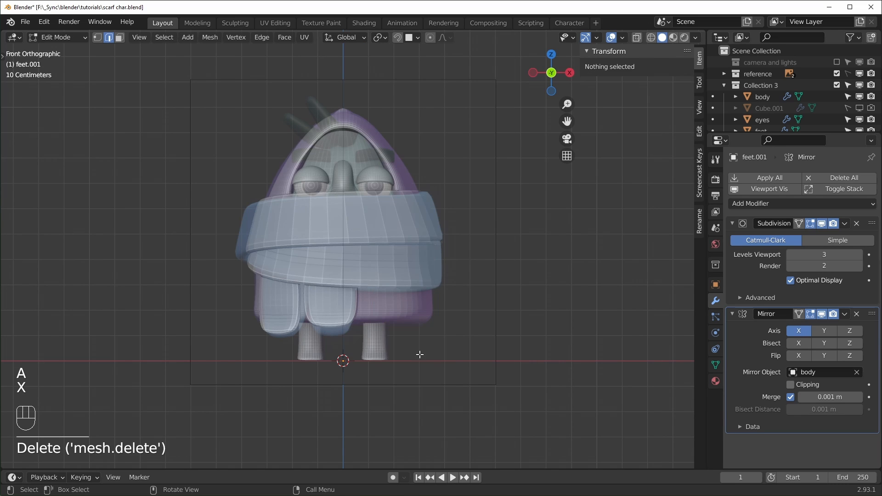
Add a plane inside the emptied copy and rotate it 90° about X to face the front
key("ctrl+z")
key("shift+a")
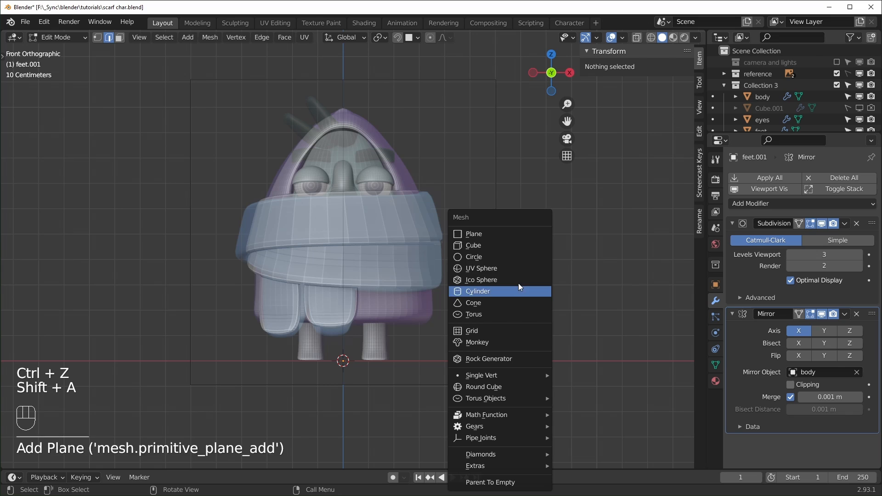
left_click(492, 235)
middle_click_drag(528, 358, 527, 371)
type("r")
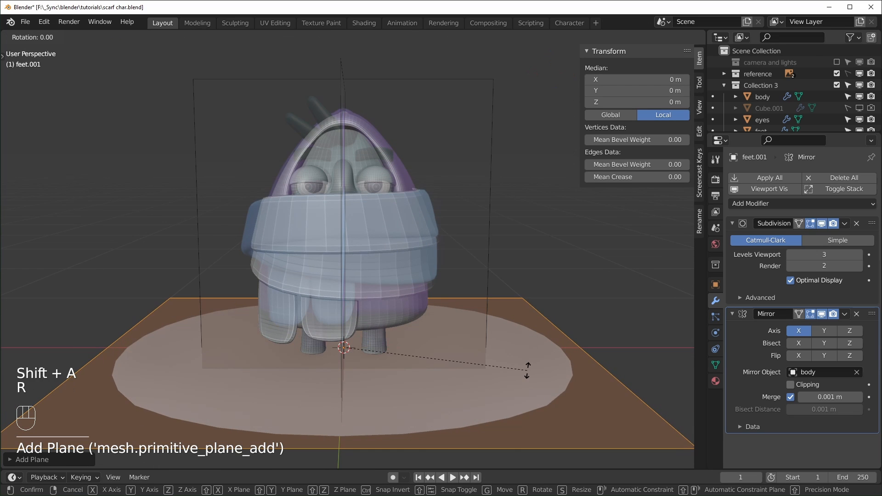
type("x90")
key("Return")
key("KP_1")
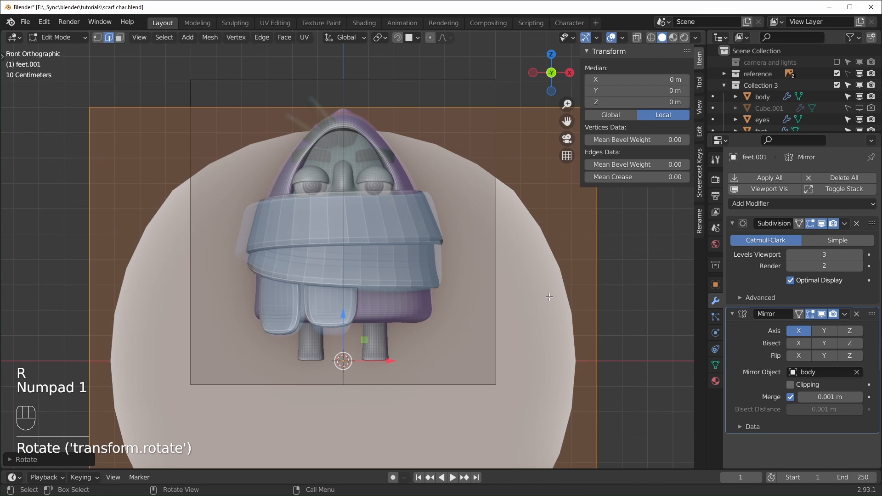
Move the plane over the reference eyebrow on the positive X side, shrink it and stretch it along X to the brow's width
left_click_drag(364, 340, 375, 155)
key("s")
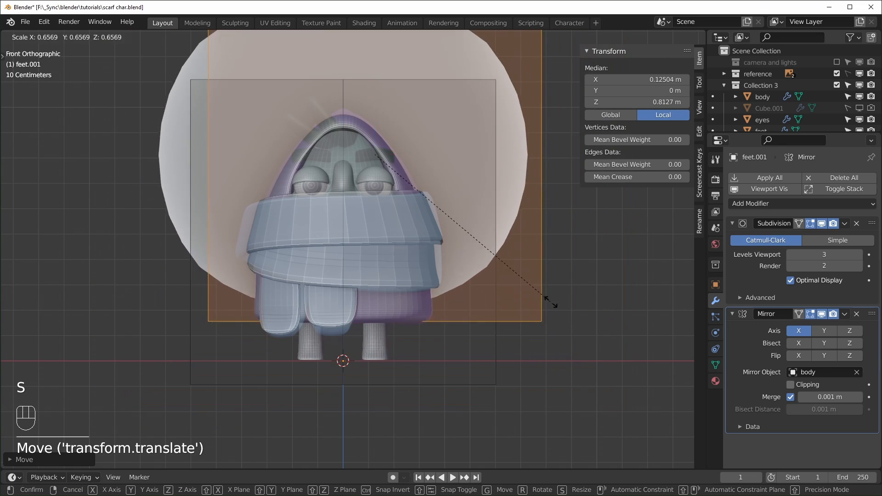
left_click(394, 162)
key("alt+z")
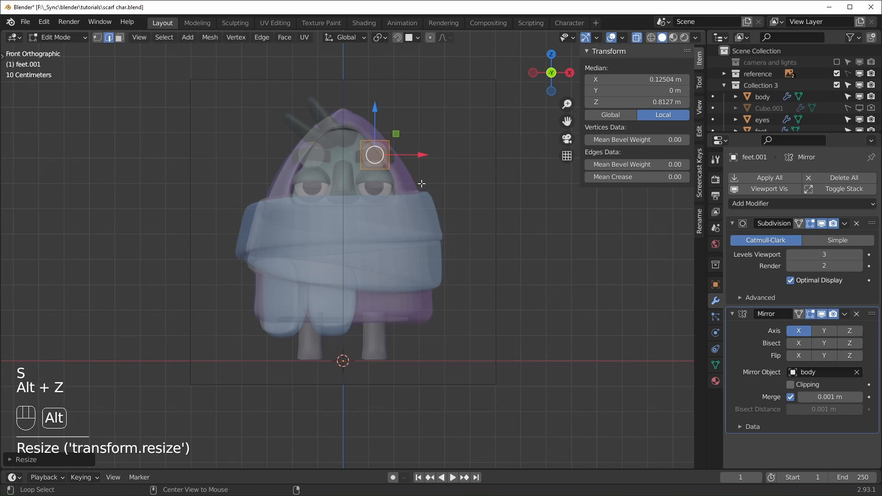
key("s")
key("x")
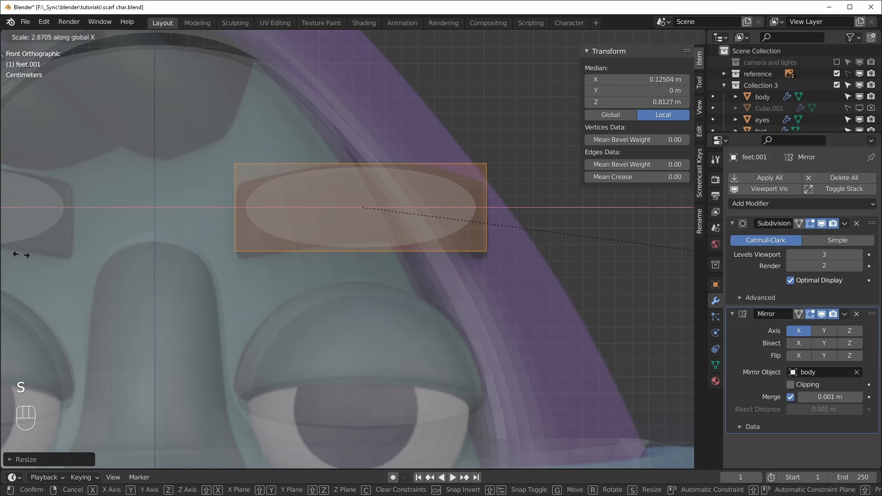
left_click(15, 253)
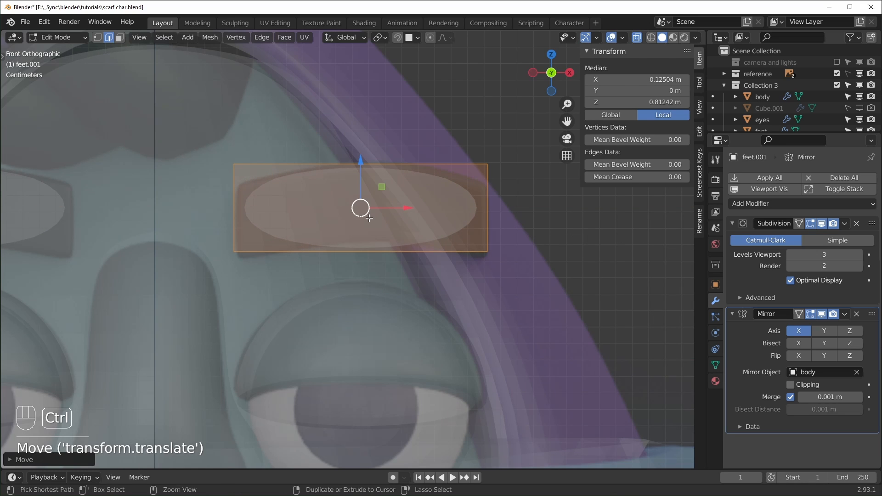
Add a vertical loop cut slightly outward of the eyebrow plane's middle and raise that edge to arch the brow
key("ctrl+r")
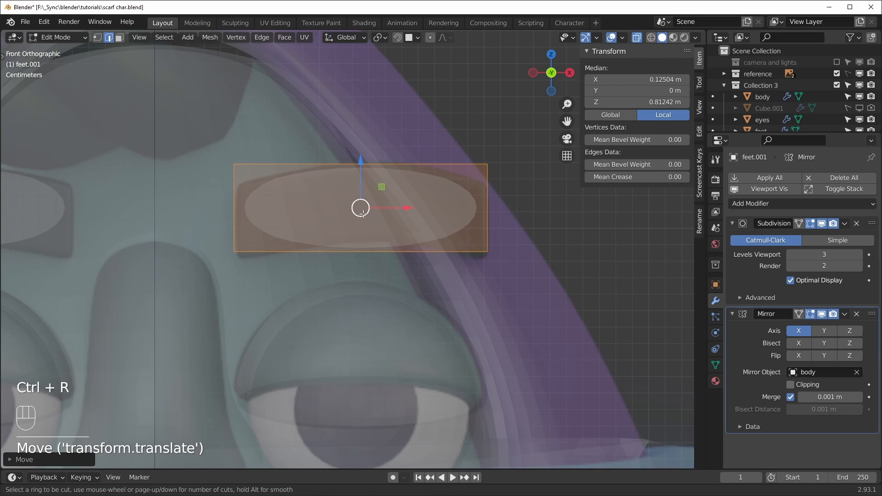
left_click(367, 193)
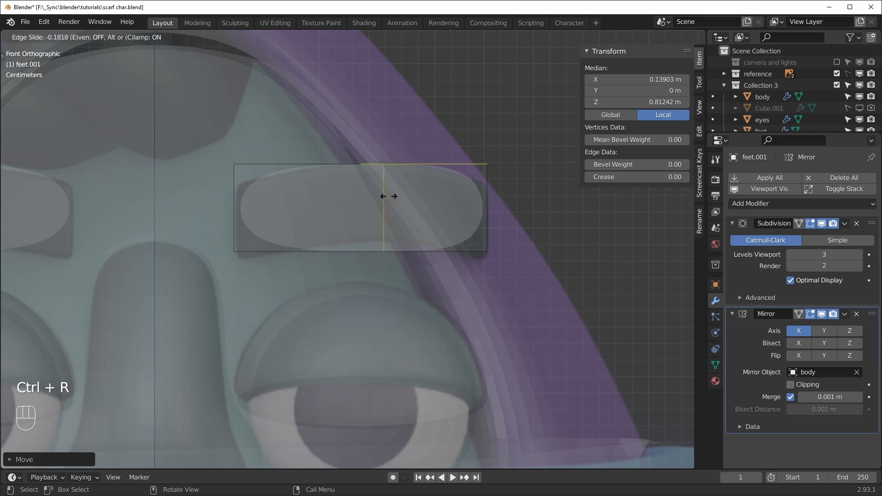
left_click(389, 197)
left_click_drag(386, 163, 342, 141)
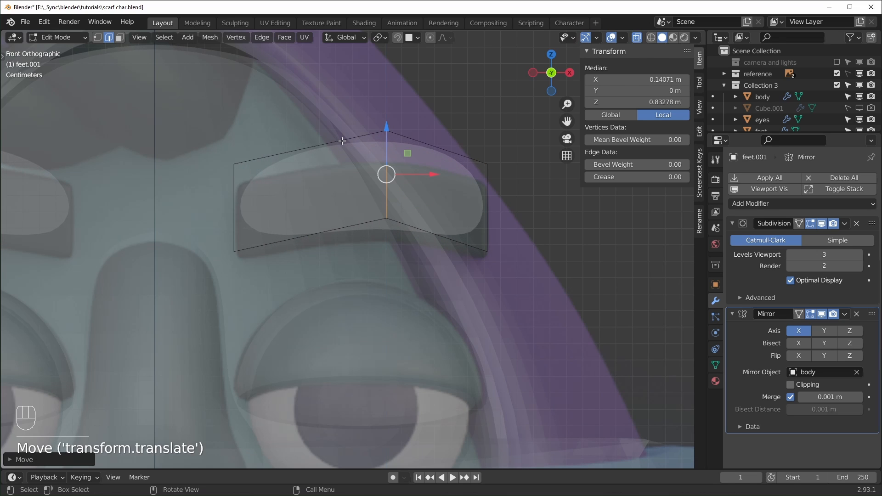
Turn off the eyebrow's Subdivision display in the viewport and move the whole mesh forward along Y to about -0.213 m
left_click(821, 223)
left_click_drag(159, 101, 528, 291)
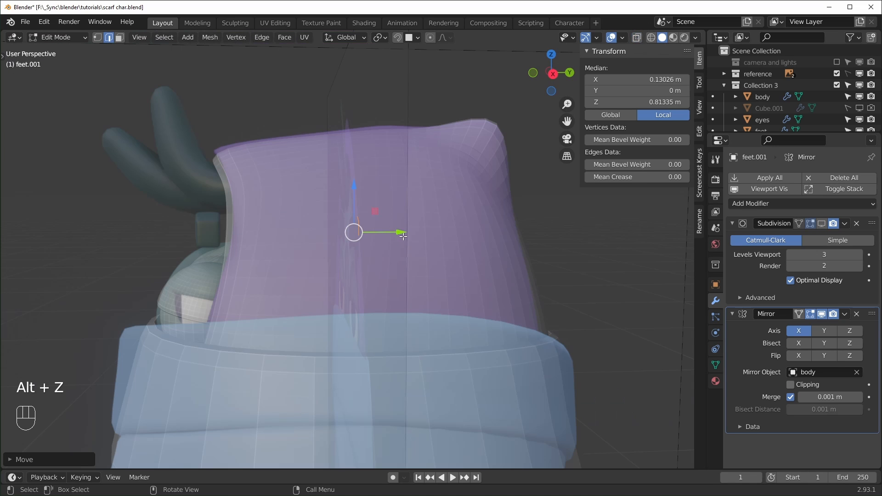
left_click_drag(400, 236, 295, 248)
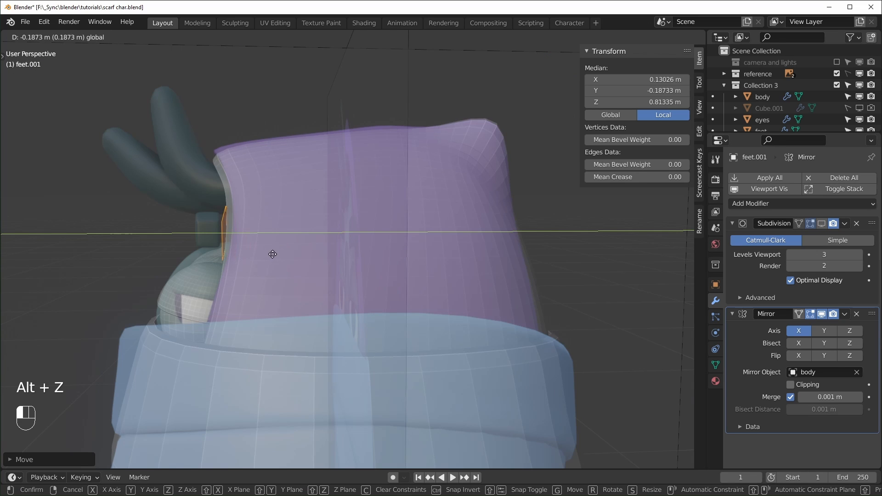
left_click(260, 264)
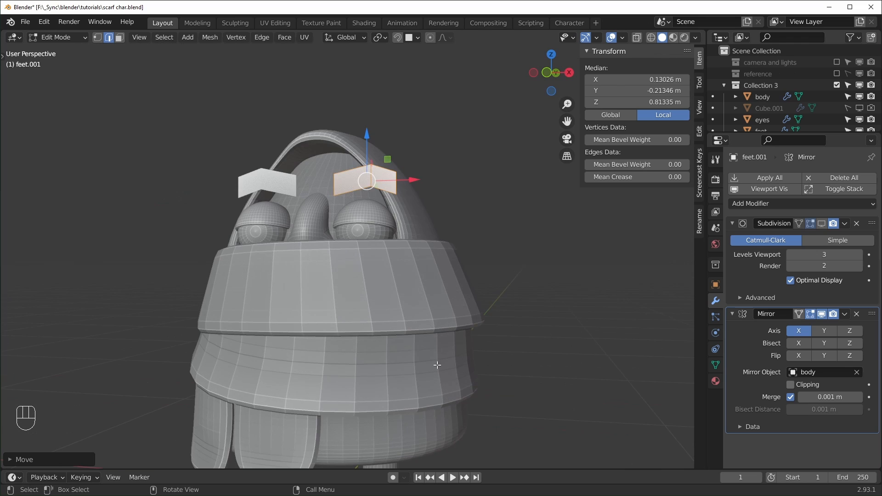
Return to Object Mode and set the eyebrow object's origin to its center of mass (volume)
scroll(441, 370, "up", 2)
key("Tab")
mouse_move(401, 279)
middle_mouse_down()
mouse_move(358, 311)
mouse_move(362, 332)
mouse_move(410, 292)
middle_mouse_up()
scroll(367, 352, "down", 4)
scroll(348, 395, "up", 2)
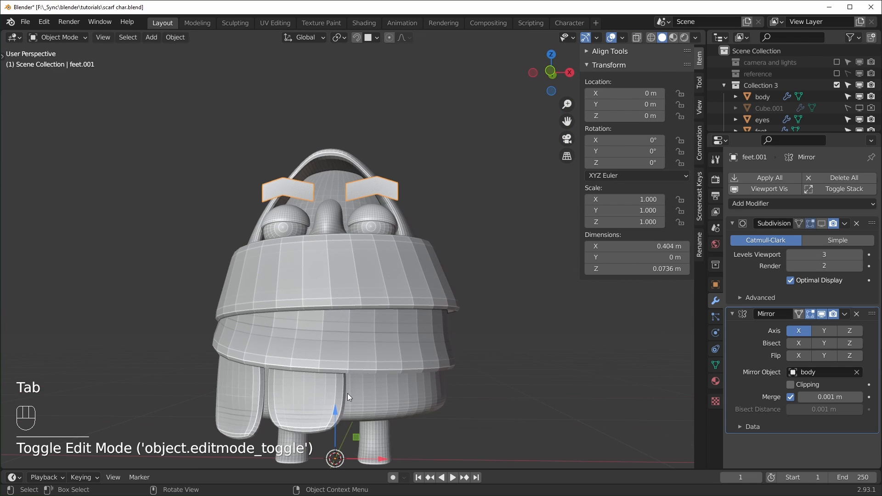
right_click(389, 187)
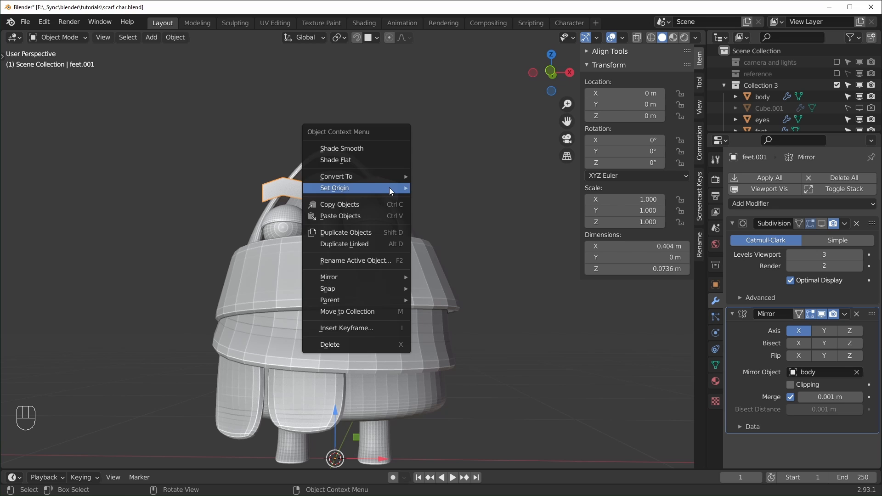
mouse_move(390, 188)
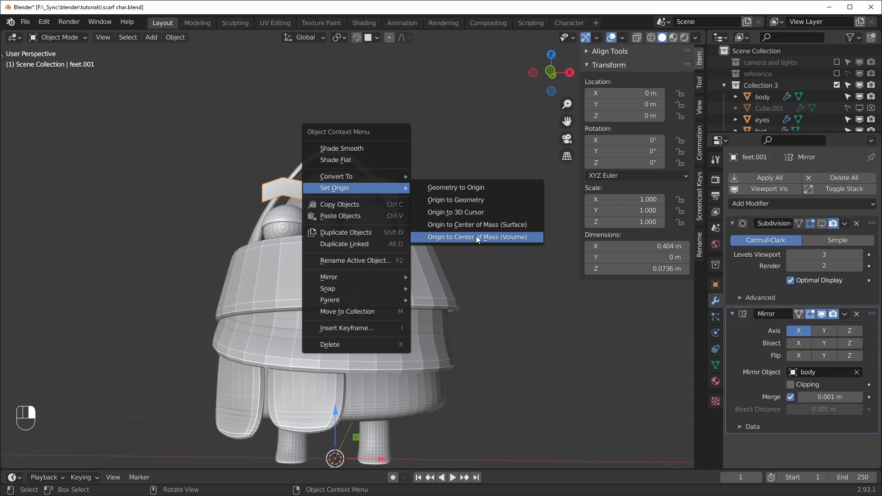
left_click(493, 237)
key("KP_Decimal")
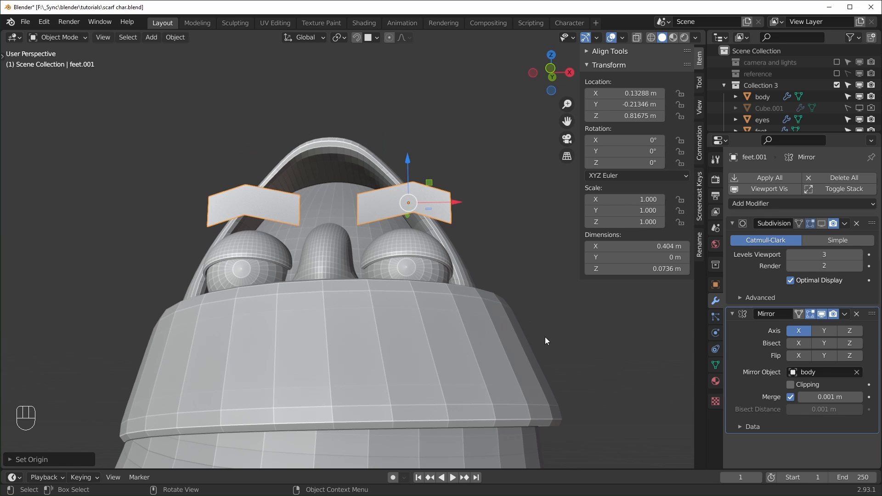
Try rotating the eyebrows about the global Y axis, cancel the rotation, and save the file
key("r")
key("y")
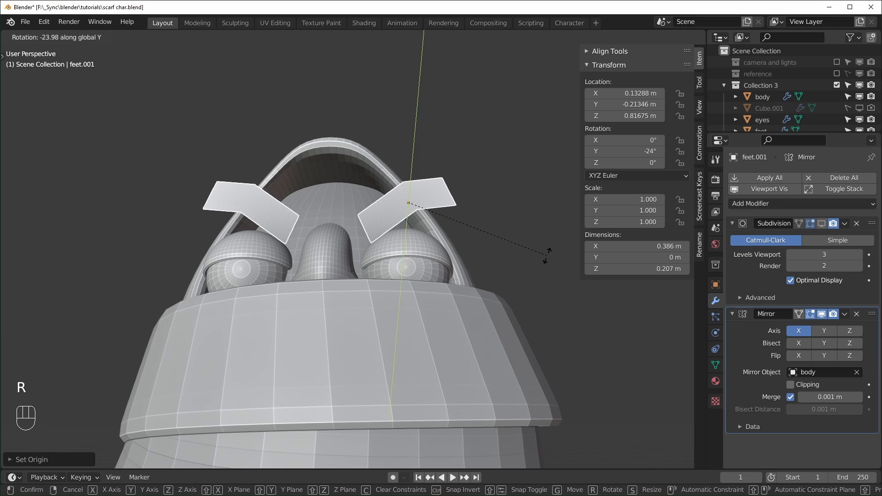
key("ctrl+s")
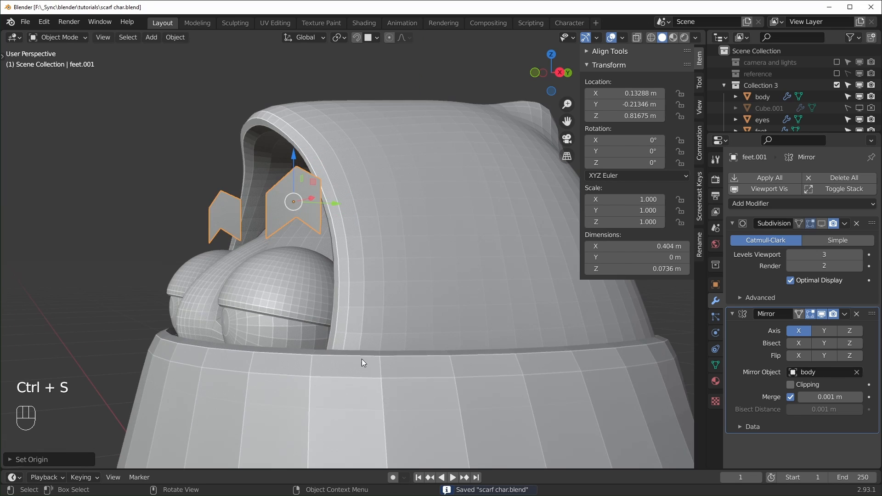
Remove the Subdivision modifier from the eyebrow object
middle_click_drag(361, 359, 318, 359)
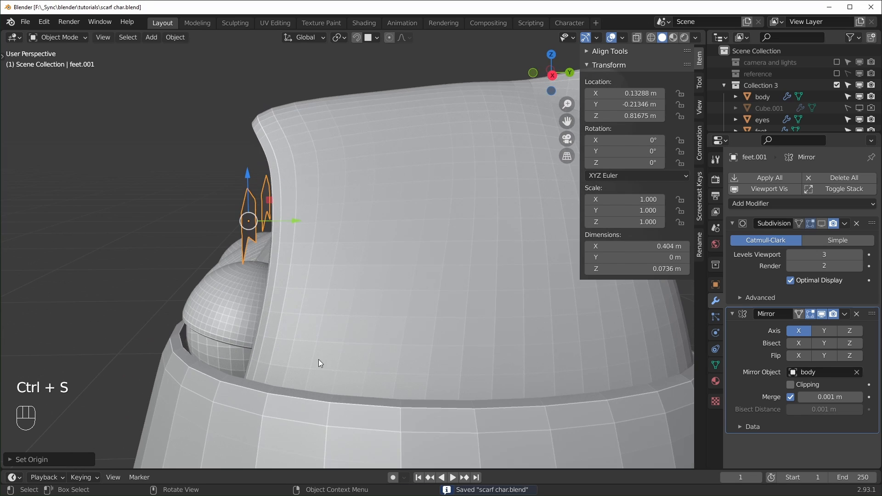
middle_click_drag(303, 271, 322, 287)
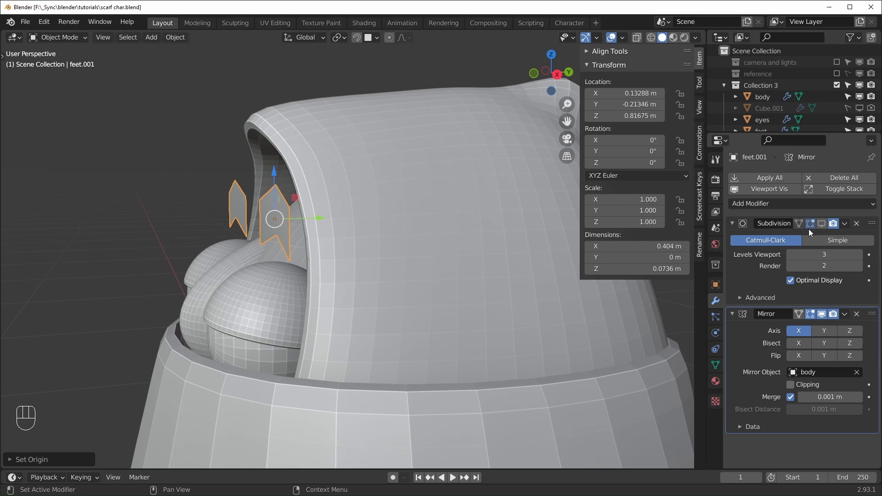
left_click(857, 224)
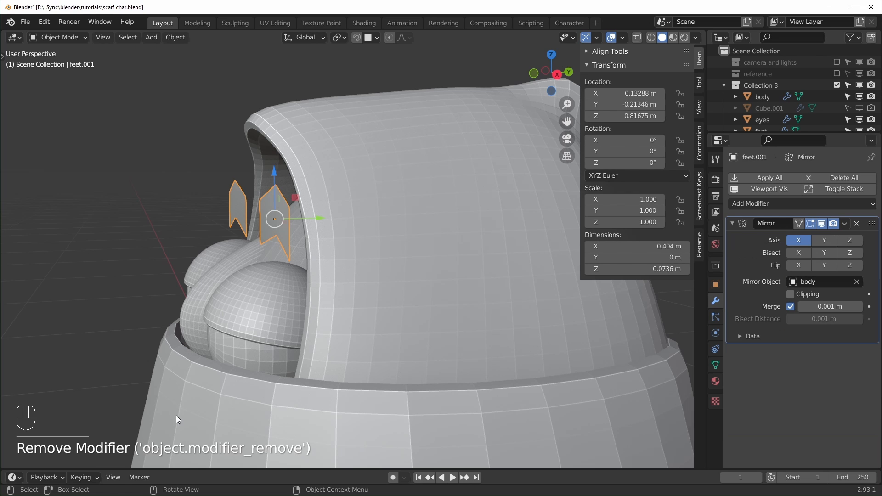
Add a Solidify modifier to the eyebrows with offset 0 and a thickness of 0.035 m
left_click(796, 205)
left_click(648, 395)
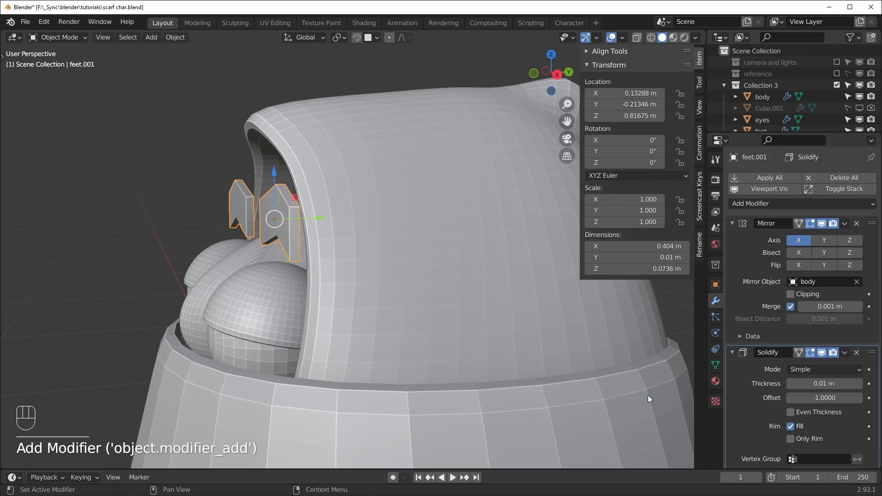
middle_click_drag(275, 354, 322, 353)
left_click(815, 401)
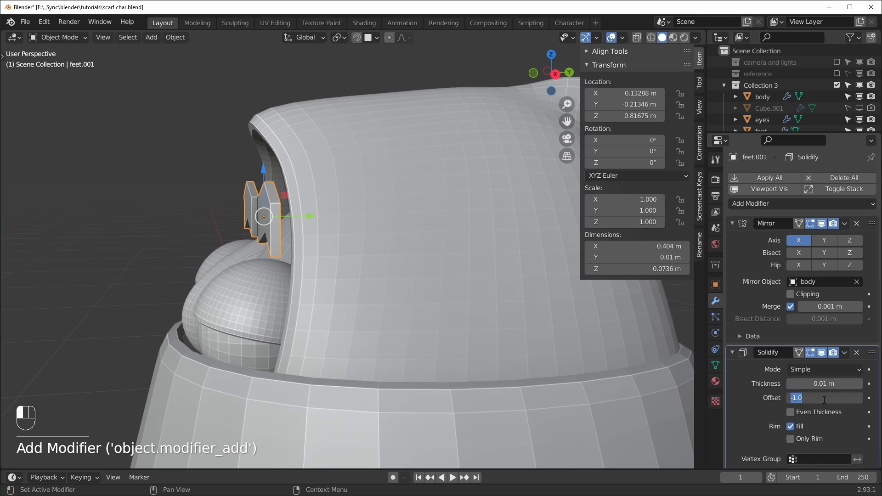
type("0")
key("Return")
key("KP_3")
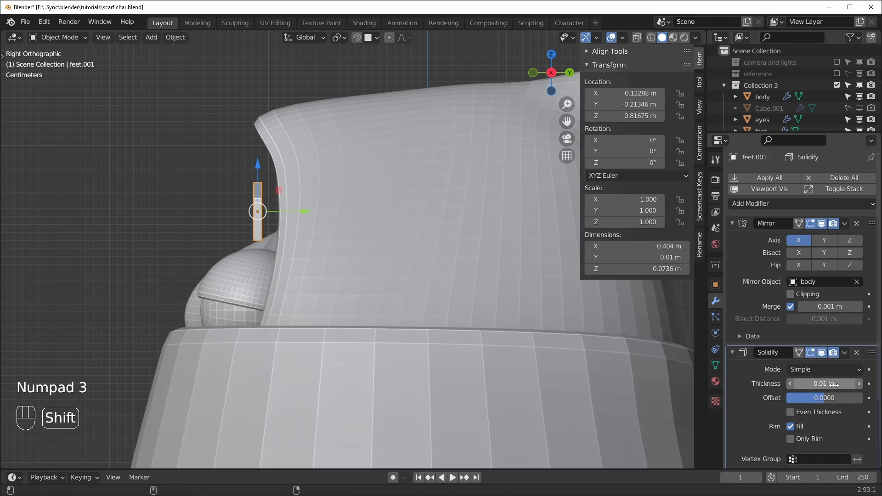
left_click_drag(824, 383, 832, 384, "shift")
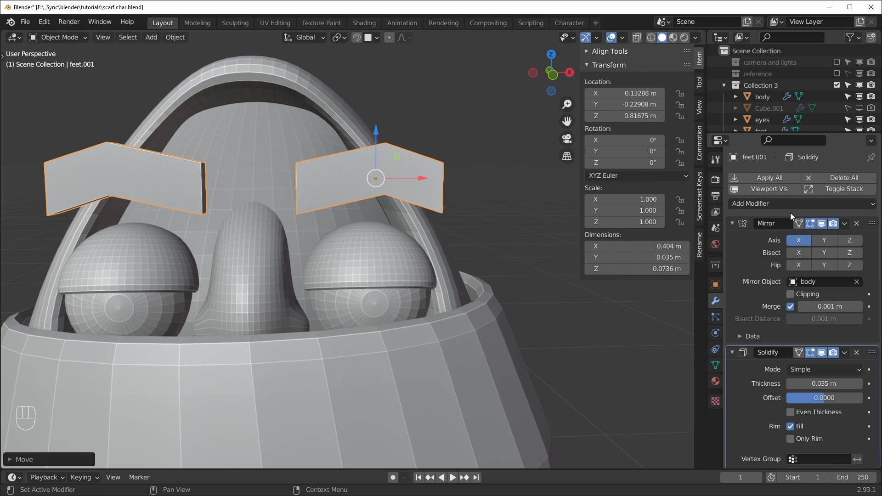
Add a Subdivision Surface modifier to the eyebrows and inspect their smoothed shape from several angles
left_click(792, 205)
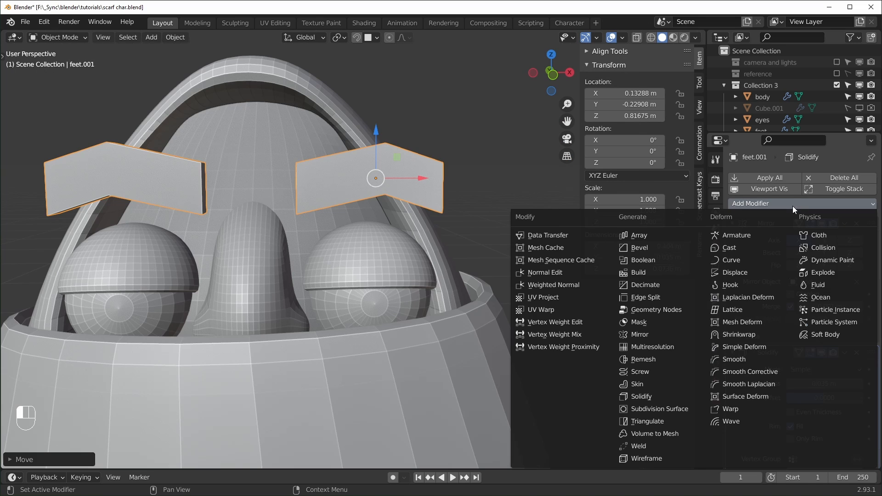
left_click(665, 410)
middle_click_drag(349, 247, 472, 214)
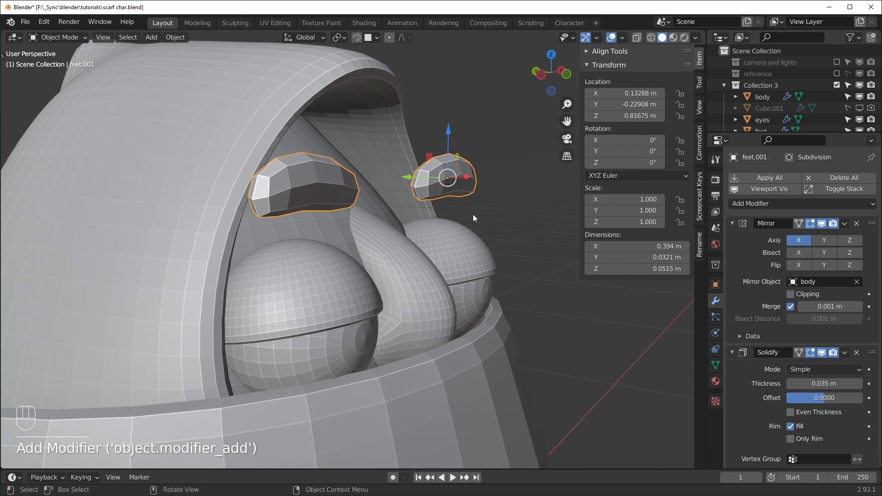
middle_click_drag(473, 146, 455, 216)
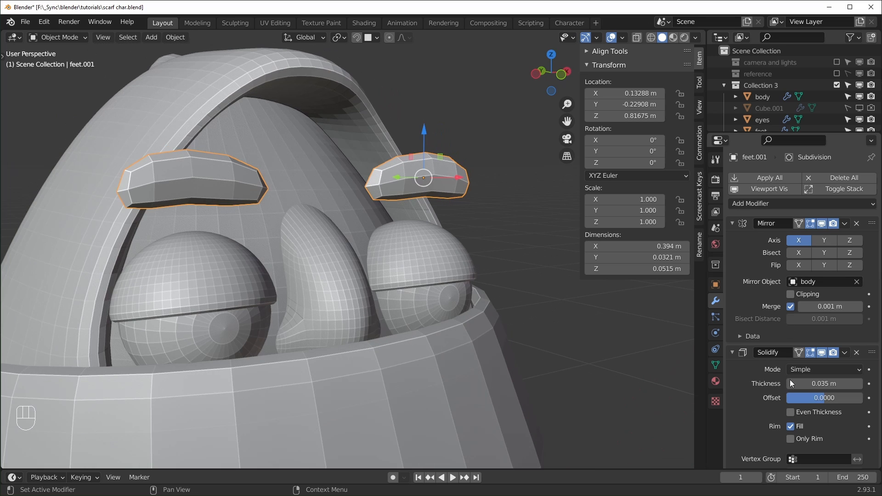
Add a Bevel modifier to the eyebrows and place it between Solidify and Subdivision in the stack
left_click(784, 204)
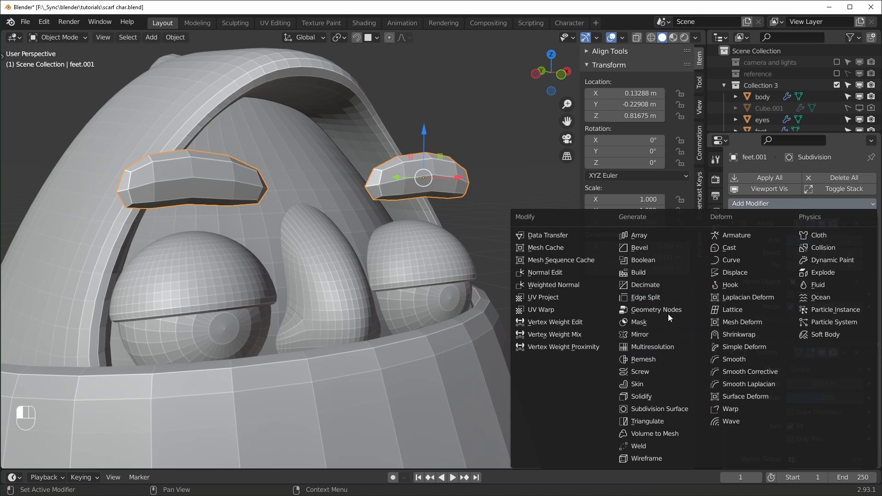
left_click(661, 247)
scroll(873, 322, "down", 10)
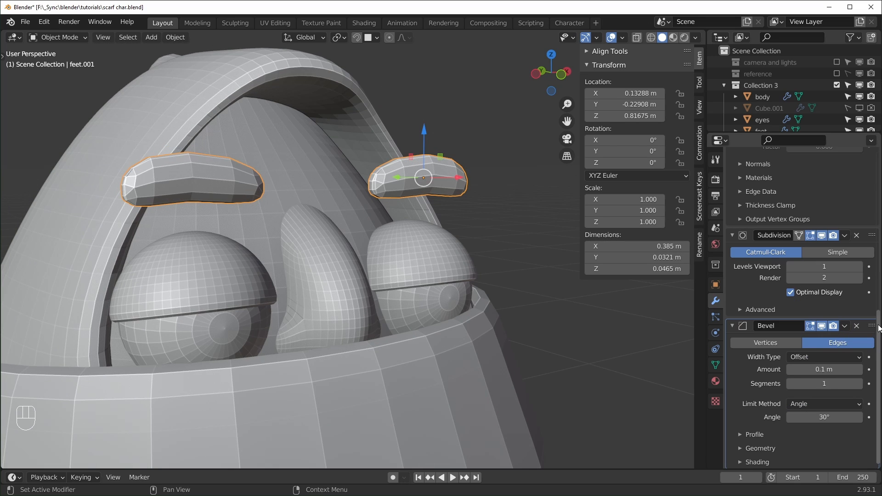
left_click_drag(875, 327, 868, 256)
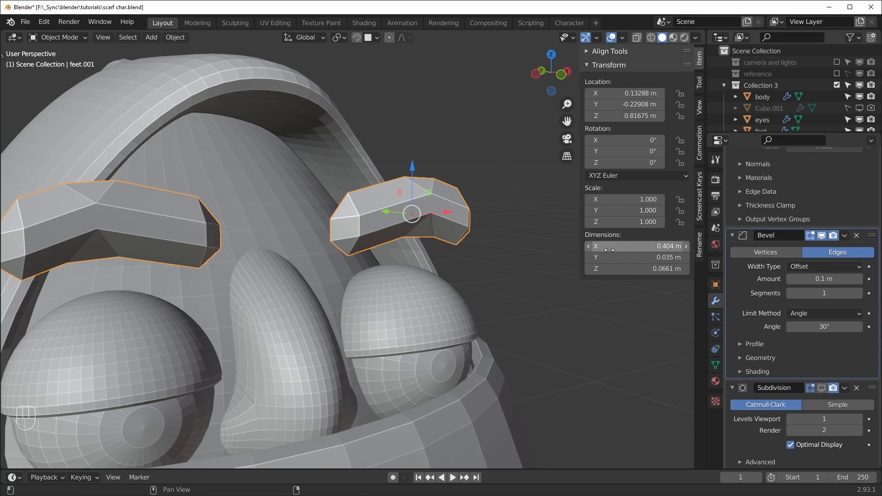
Set the eyebrow bevel to 0.008 m, 2 segments and a 31° angle limit, with Subdivision displayed in the viewport
mouse_move(824, 279)
left_mouse_down("shift")
mouse_move(806, 279)
mouse_move(823, 279)
left_mouse_up("shift")
left_click(821, 387)
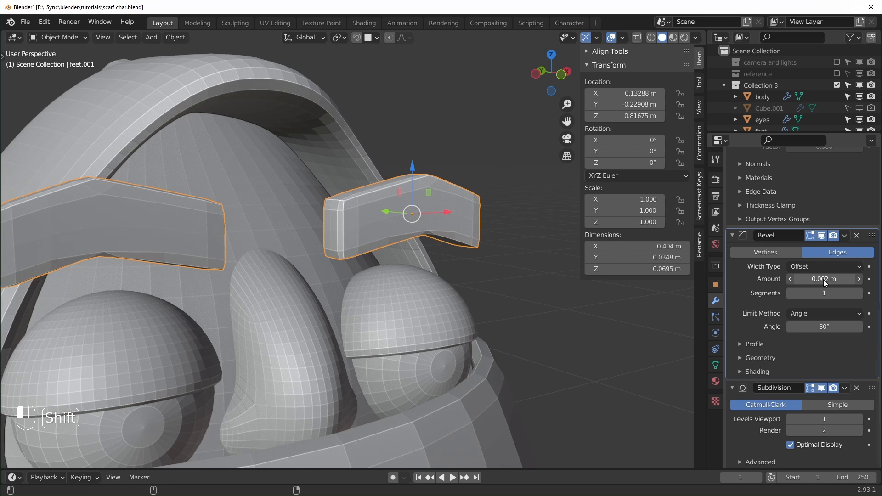
left_click(859, 294)
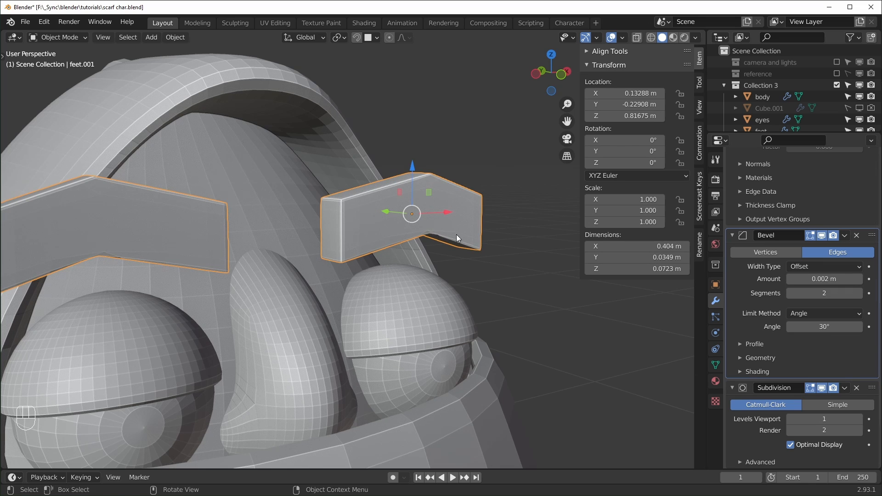
left_click_drag(827, 279, 840, 279, "shift")
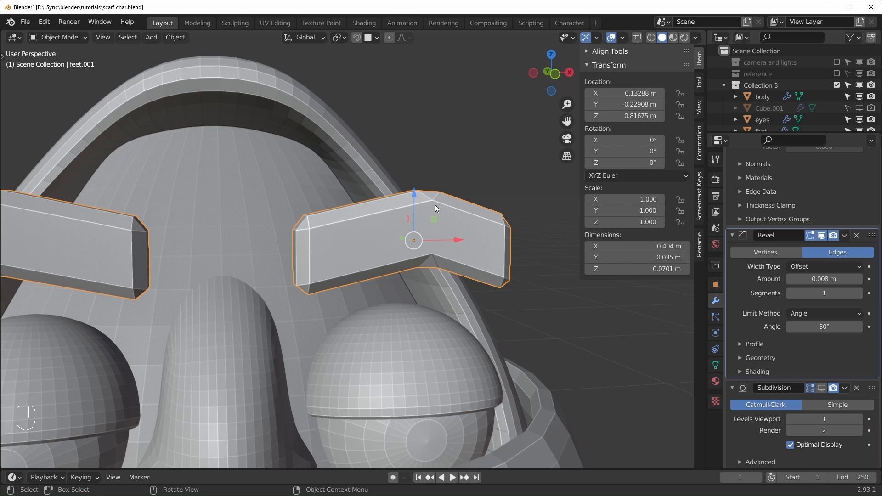
left_click_drag(826, 327, 826, 327)
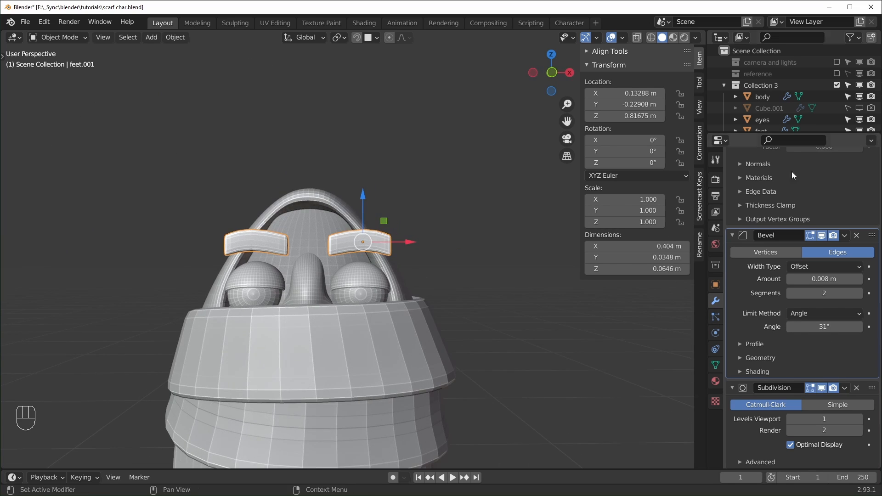
Rename the eyebrow object feet.001 as brows
scroll(812, 101, "down", 3)
double_click(773, 88)
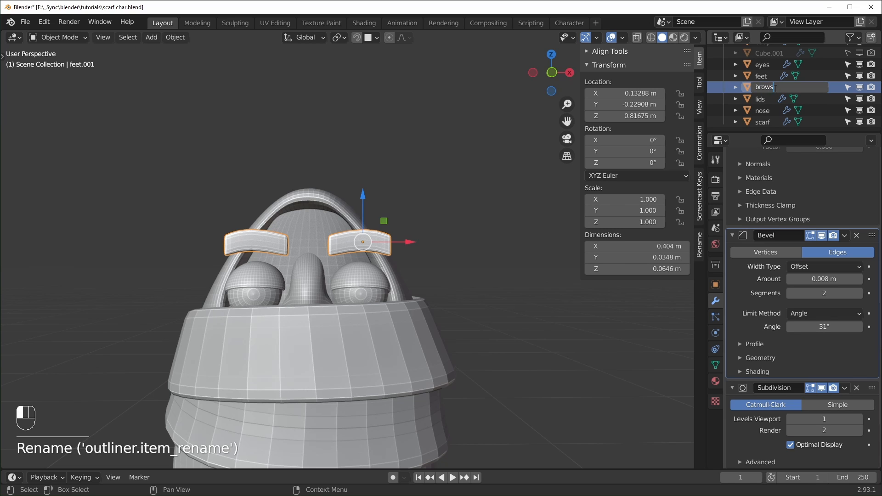
type("brows")
key("Return")
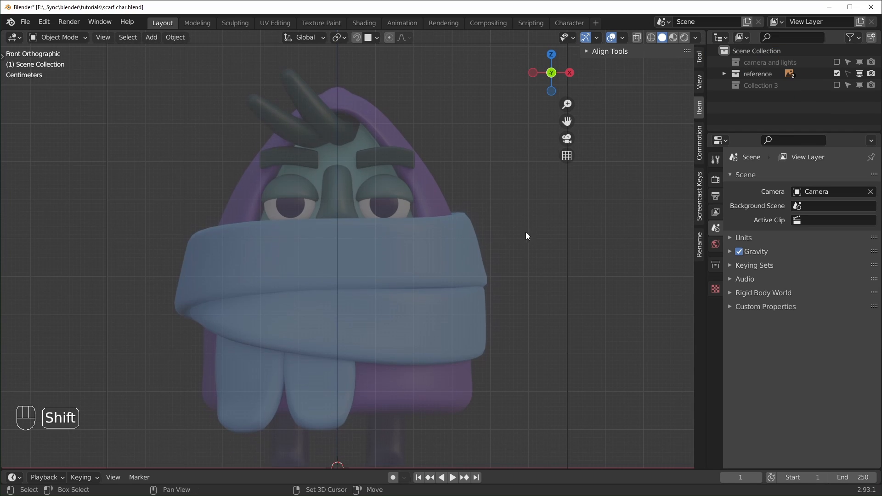
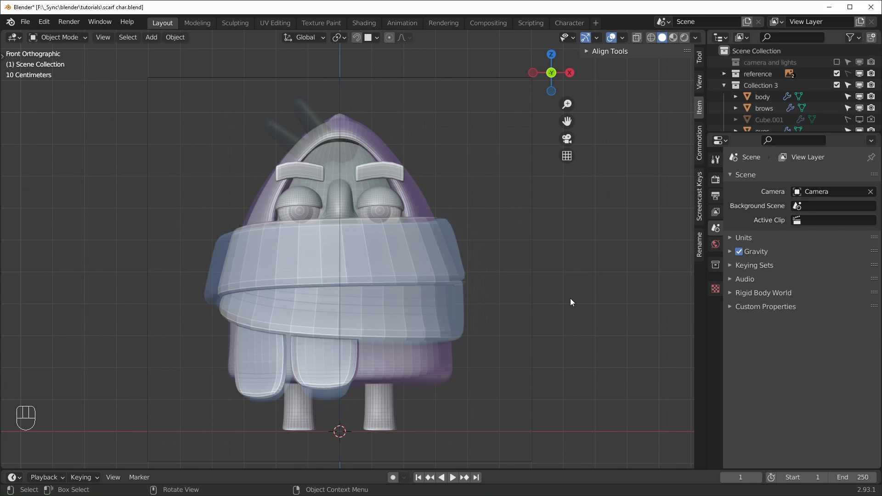
Check in the add-on preferences that Add Mesh: Extra Objects is enabled, searching for "extra", and close the preferences
middle_click_drag(571, 301, 478, 352)
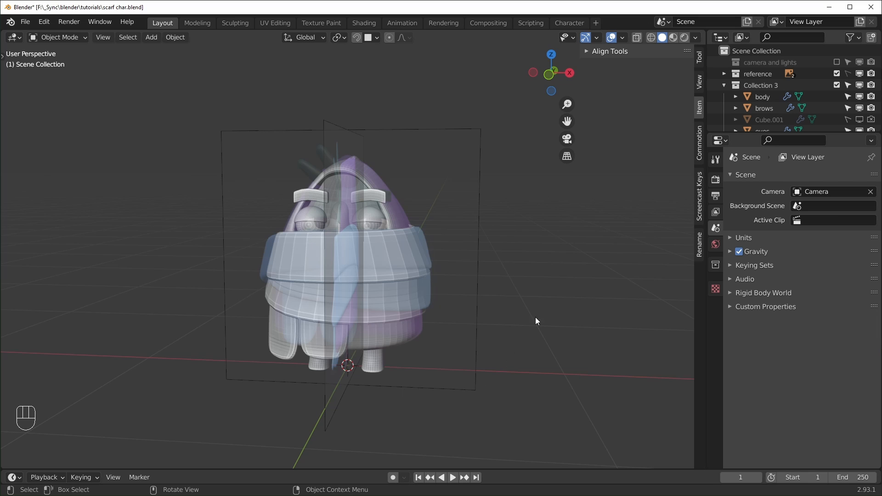
key("shift+a")
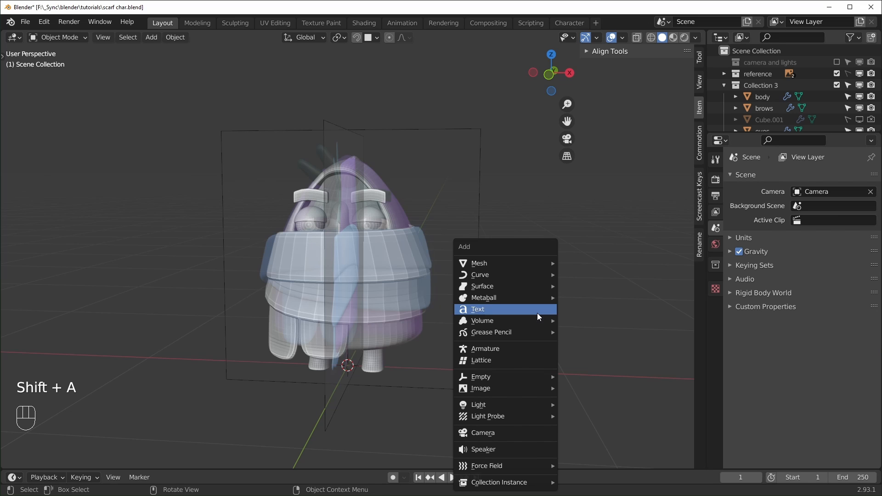
mouse_move(524, 265)
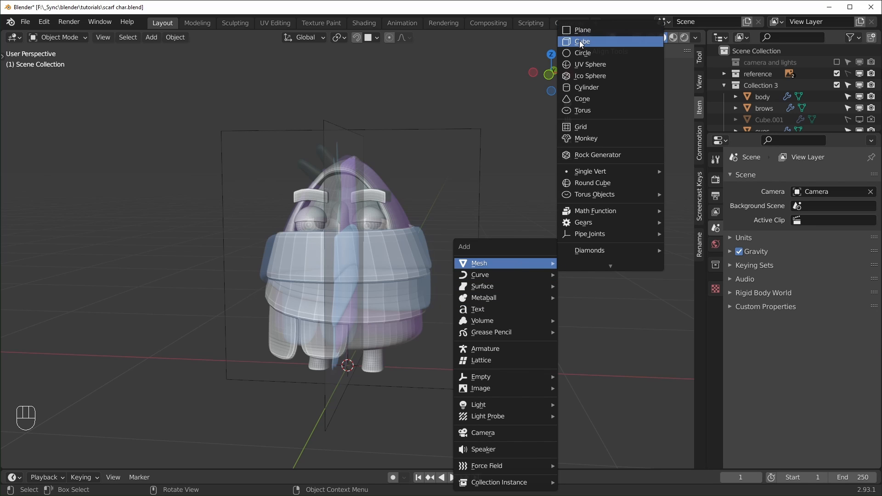
left_click(44, 22)
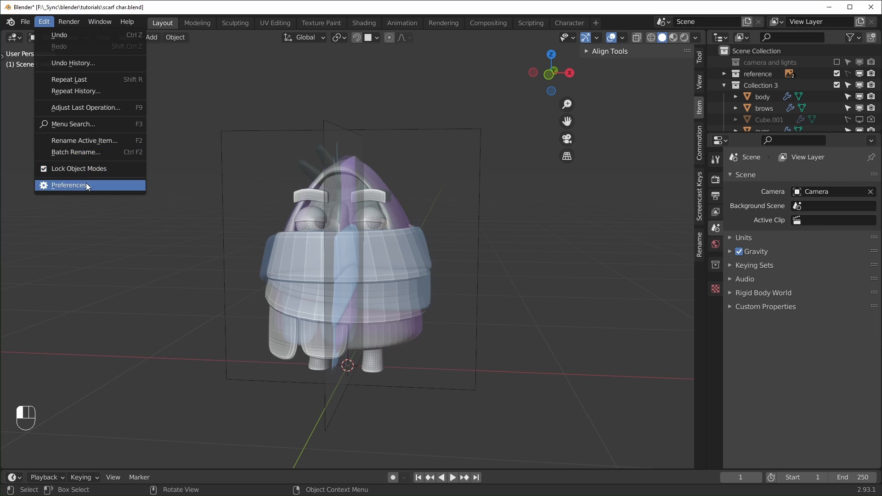
left_click(87, 185)
left_click(50, 140)
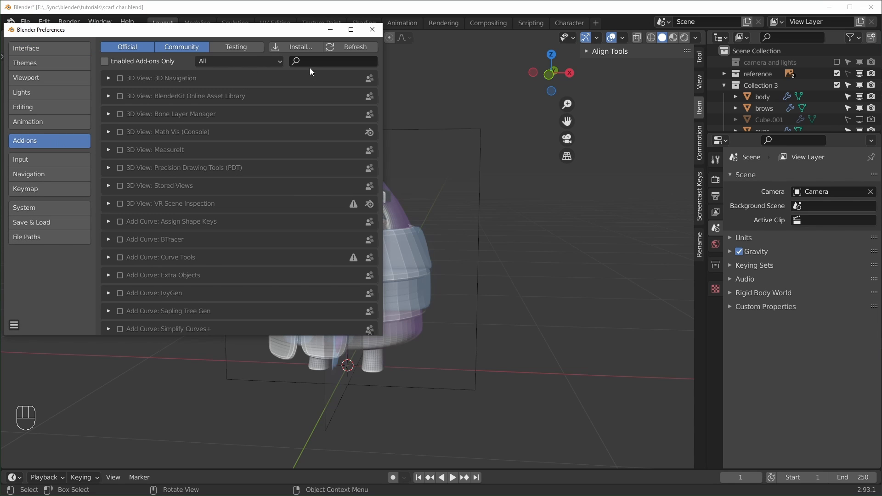
left_click(329, 60)
type("extra")
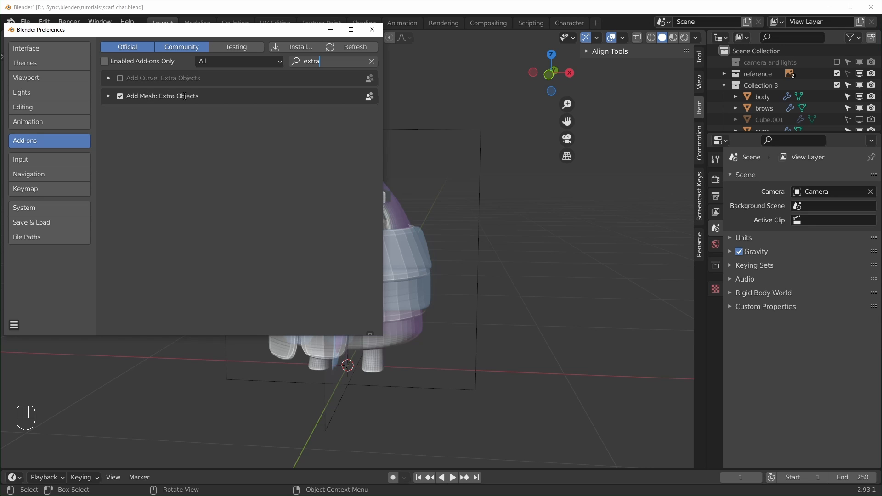
left_click(372, 30)
Add a single-vertex mesh object at the world origin
key("shift+a")
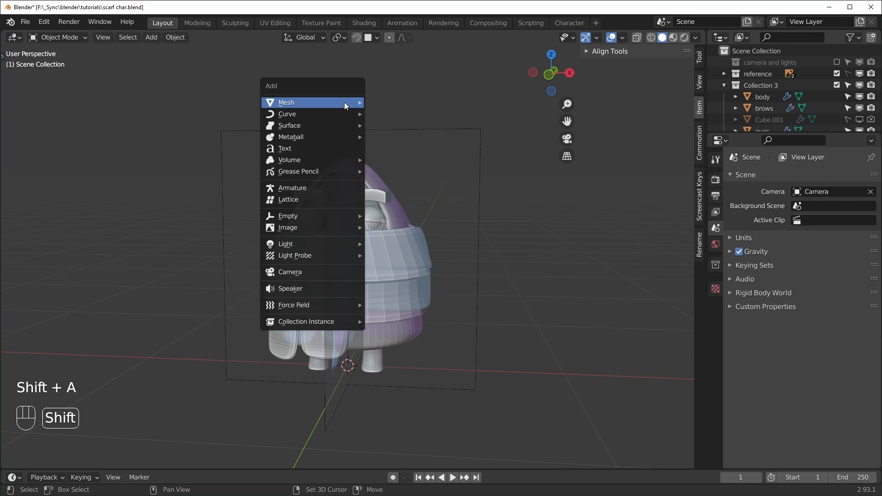
mouse_move(352, 102)
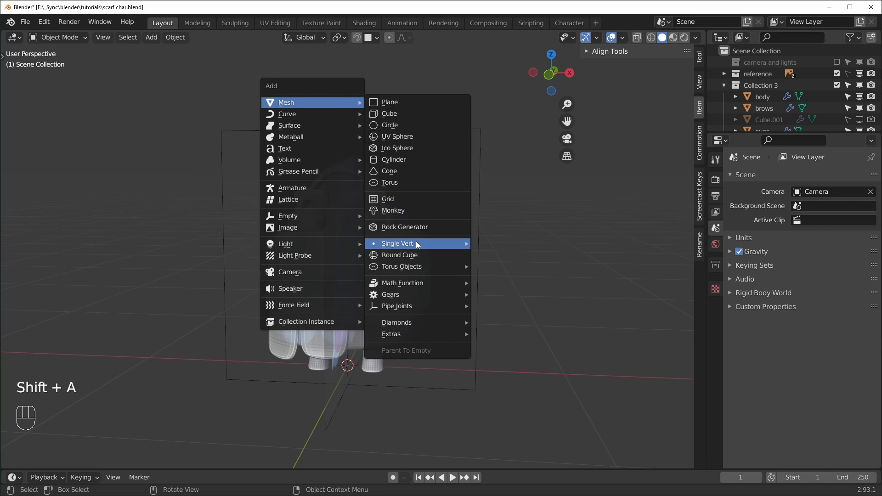
mouse_move(415, 241)
left_click(510, 245)
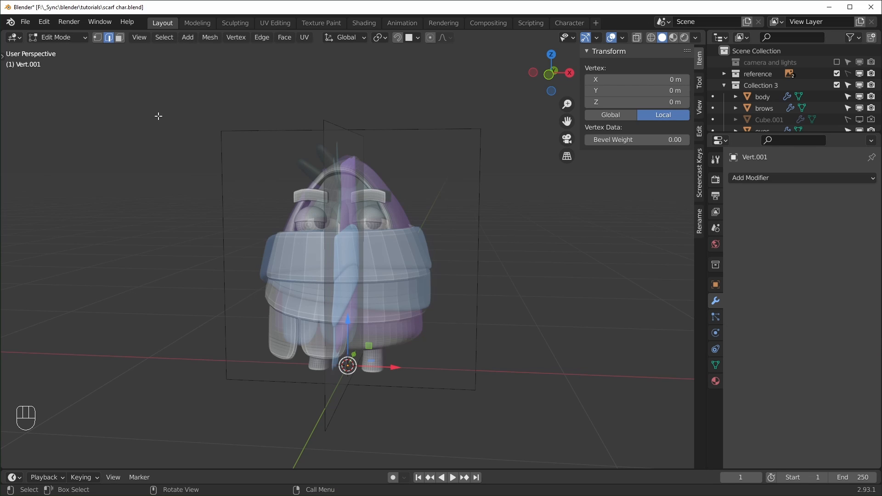
In vertex select mode, snap the new vertex onto the upper forehead at about X 0.026, Y -0.078, Z 0.890 m
left_click(97, 37)
key("KP_1")
scroll(370, 291, "up", 2)
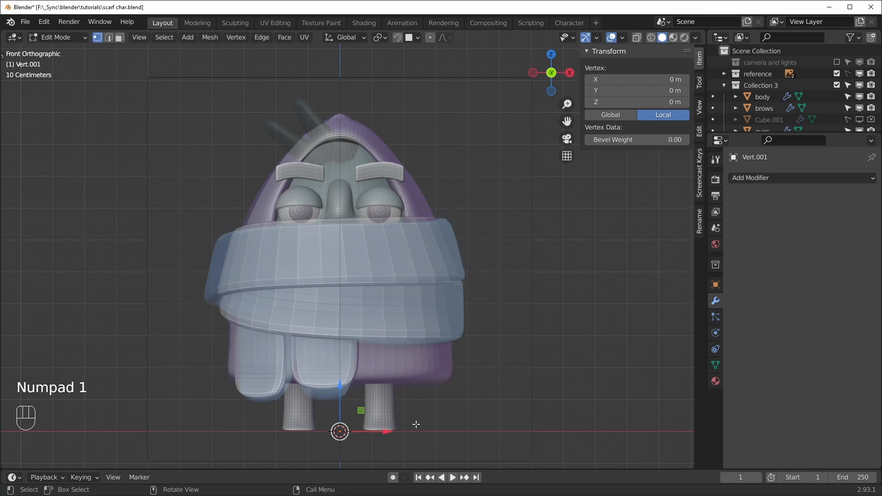
scroll(406, 401, "up", 1)
scroll(403, 426, "down", 2)
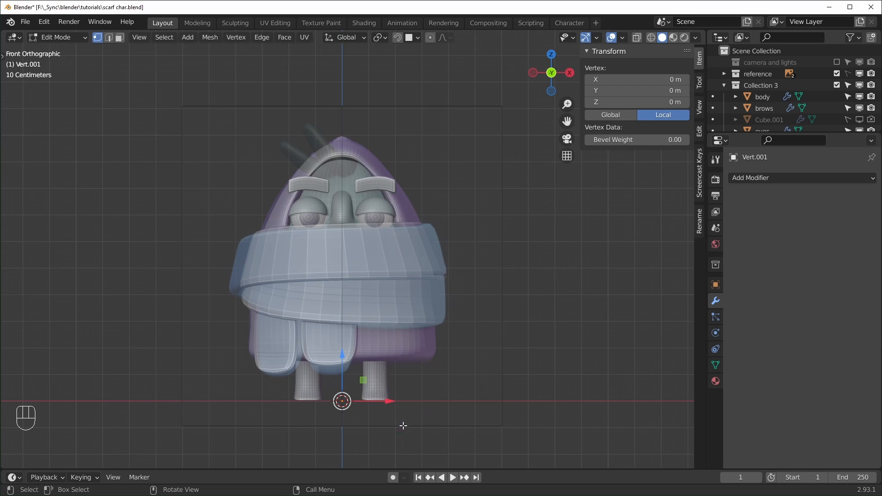
scroll(375, 416, "up", 1)
key("g")
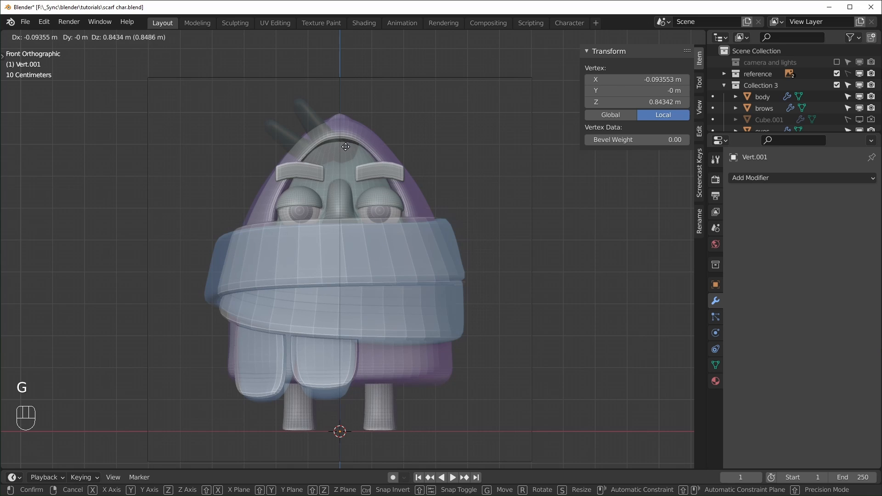
key("ctrl")
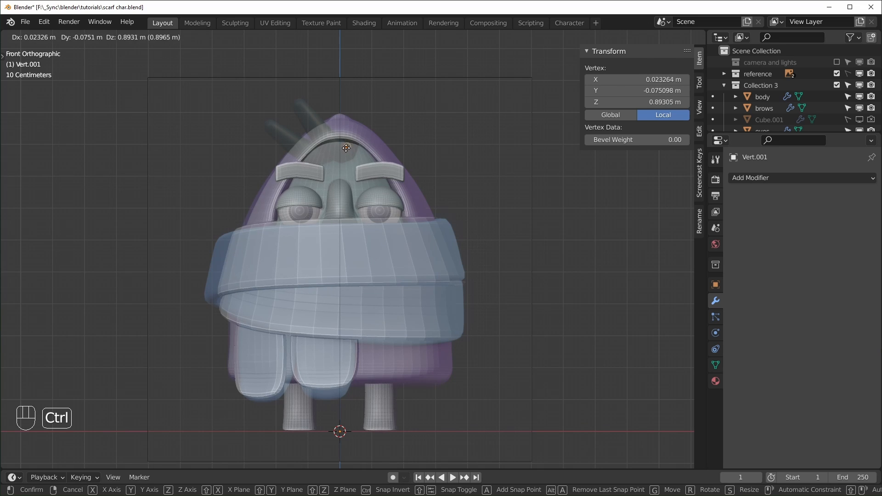
left_click(348, 147)
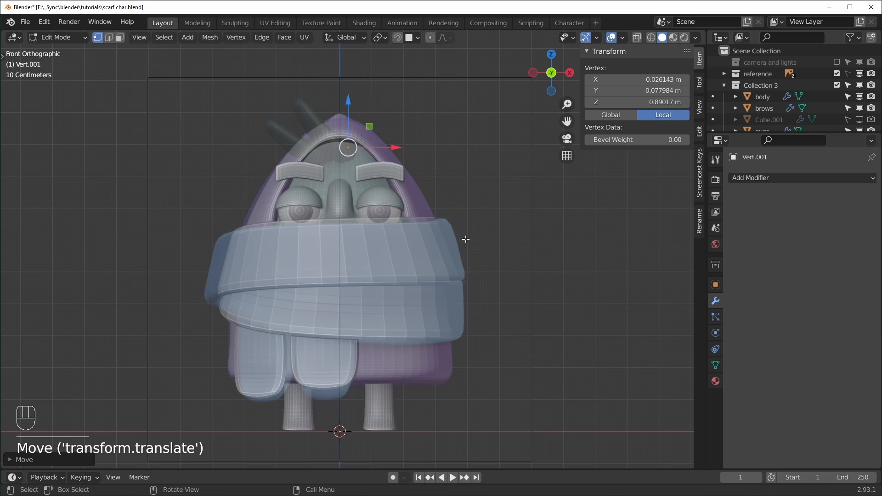
In side view, extrude the vertex forward to the hair's base and up to the upright tuft's tip, then return to Object Mode
key("KP_3")
scroll(426, 178, "up", 3)
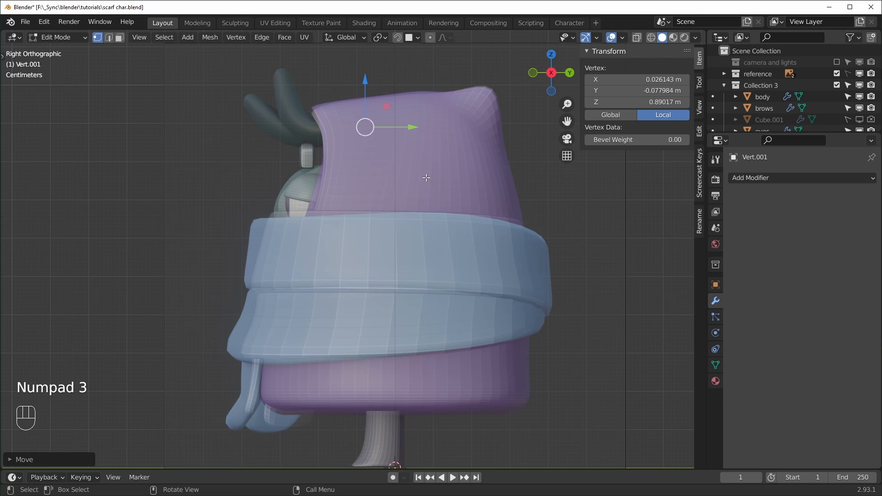
key("e")
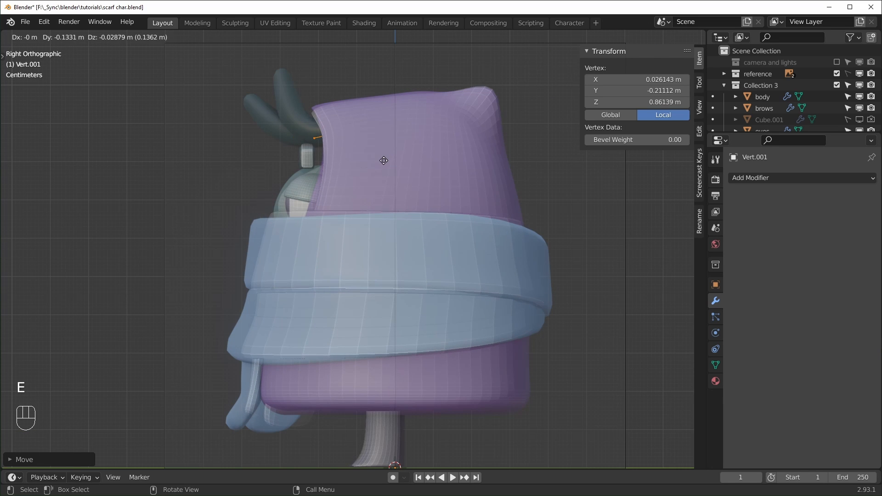
left_click(311, 138)
key("e")
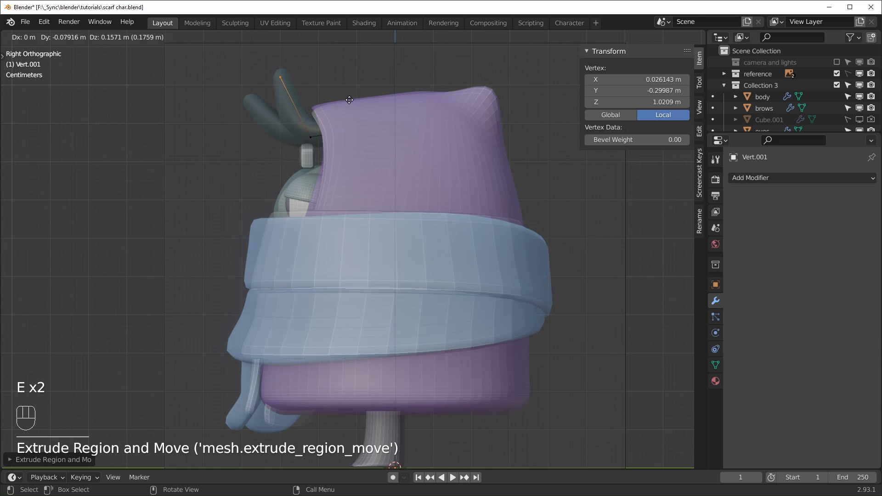
left_click(350, 96)
key("Tab")
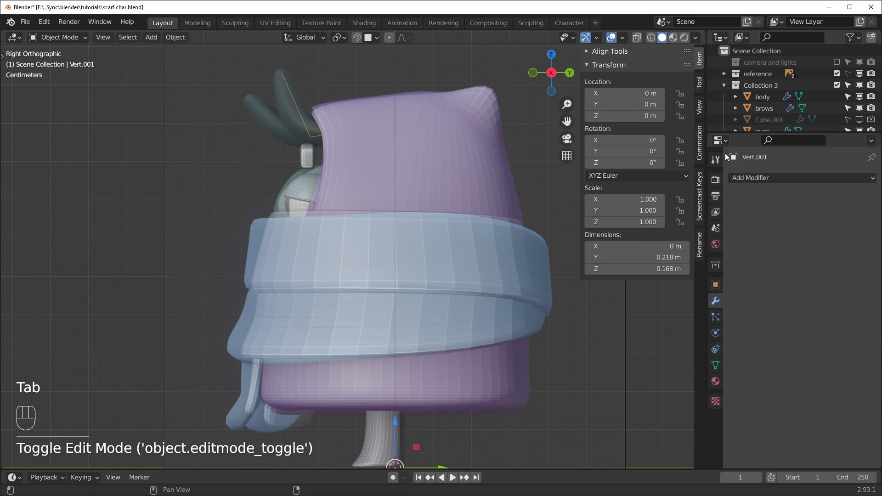
Add a Subdivision Surface modifier to the hair strand with viewport level 2, and check the smoothed curve
left_click(837, 180)
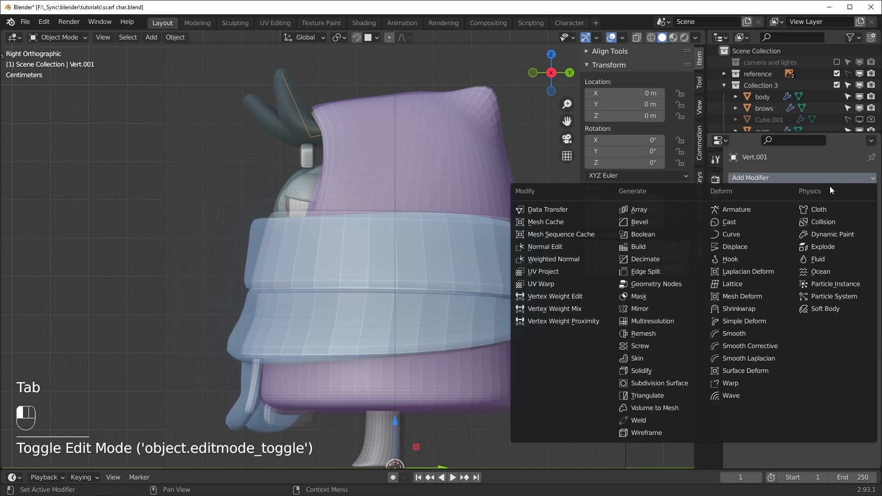
left_click(645, 386)
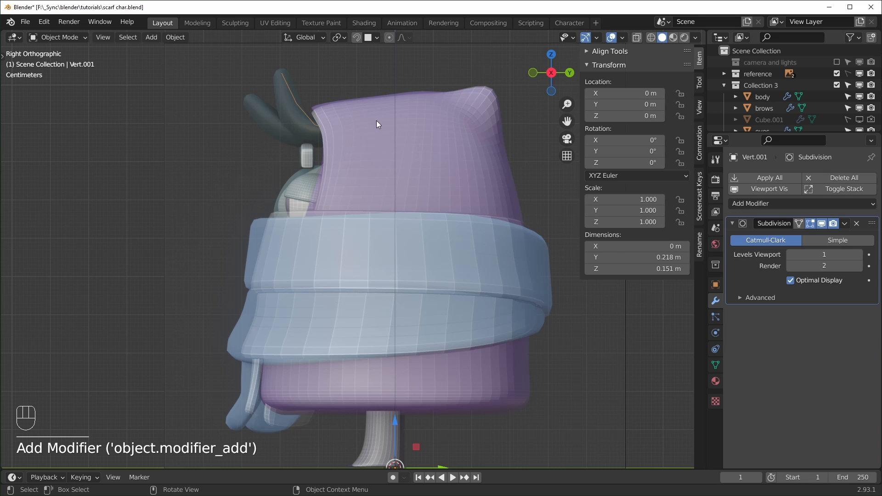
left_click(859, 255)
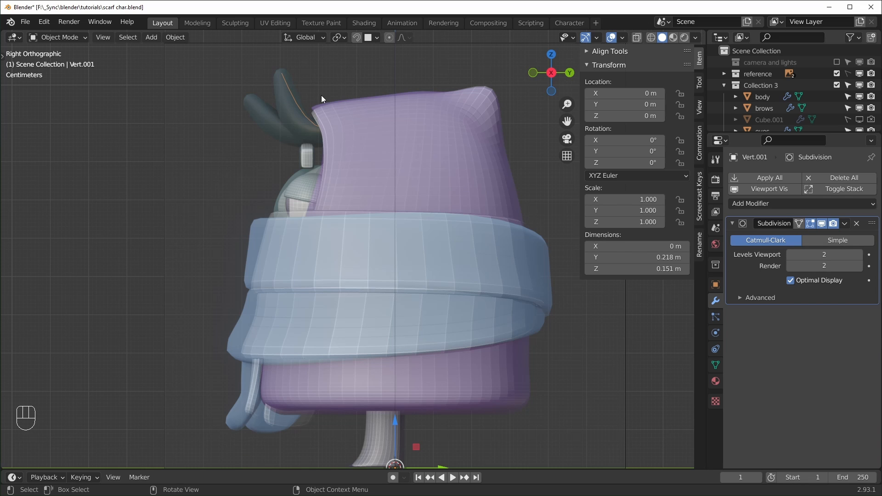
key("alt+z")
key("alt+z")
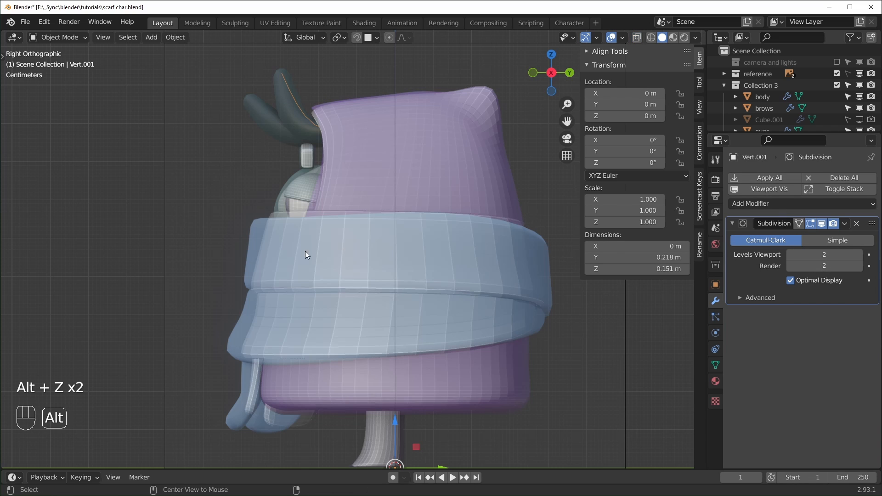
Add a Skin modifier to the hair strand below the Subdivision modifier
left_click(781, 203)
left_click(638, 384)
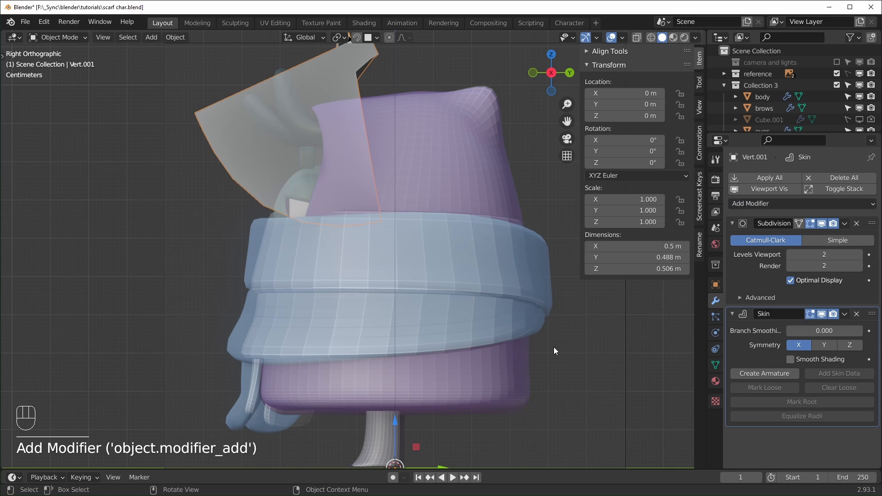
middle_click_drag(335, 273, 412, 214)
scroll(384, 211, "down", 3)
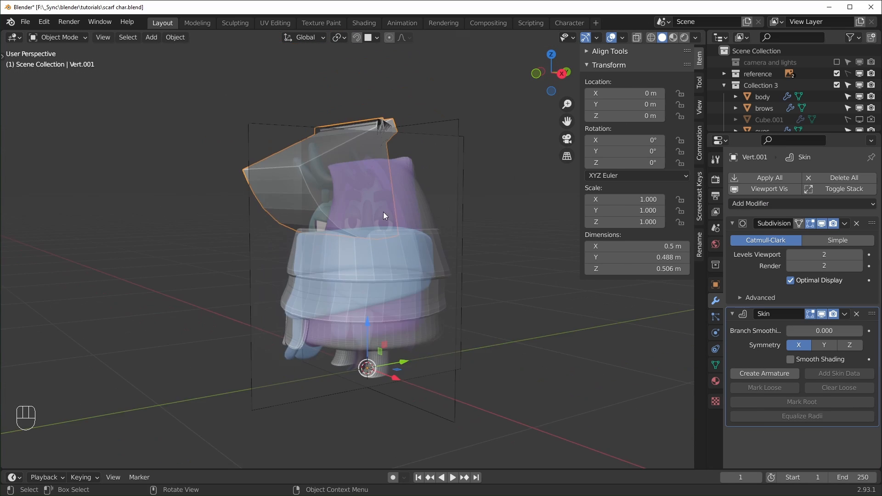
scroll(463, 236, "up", 1)
In Edit Mode, select the whole strand and shrink its skin radius to 0.020 on X and Y
key("Tab")
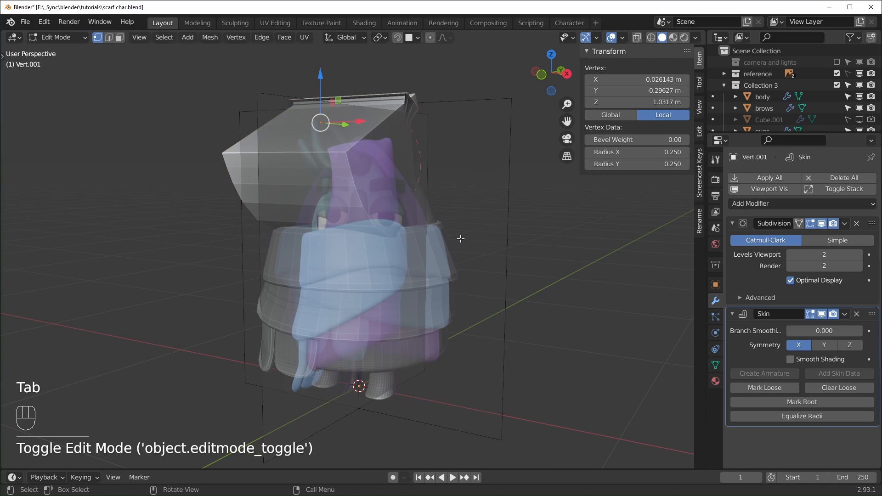
key("a")
key("alt+z")
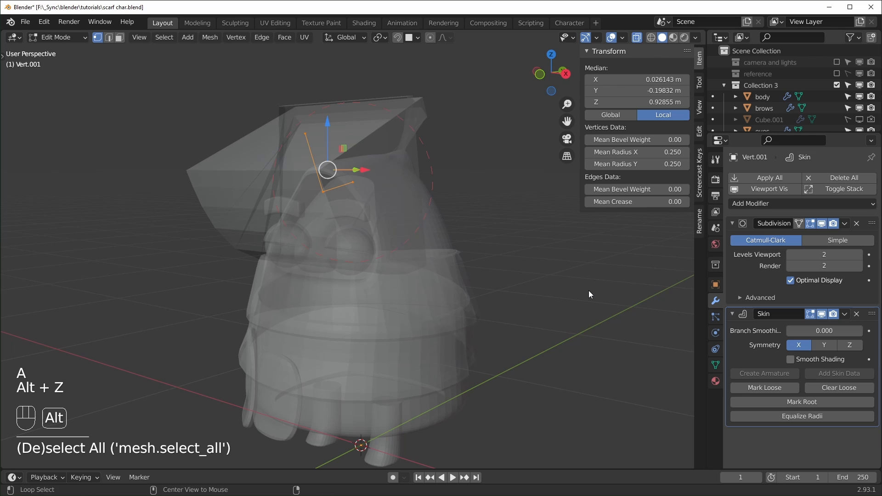
key("alt+z")
key("ctrl+a")
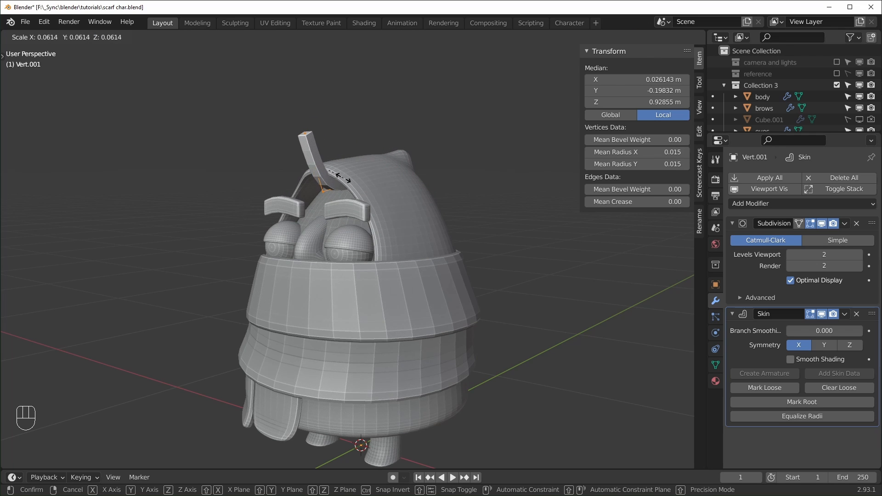
left_click(347, 183)
scroll(363, 239, "up", 2)
middle_click_drag(374, 257, 363, 286, "shift")
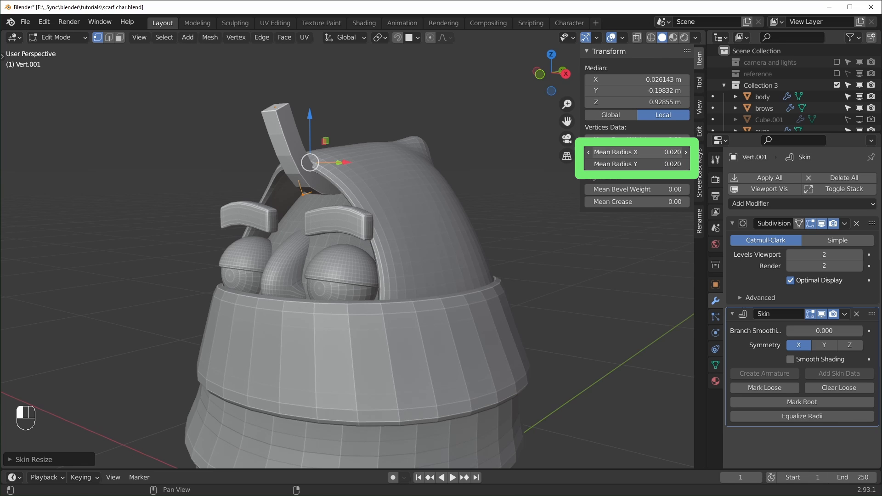
mouse_move(638, 160)
left_mouse_down("shift")
mouse_move(679, 161)
mouse_move(637, 161)
left_mouse_up("shift")
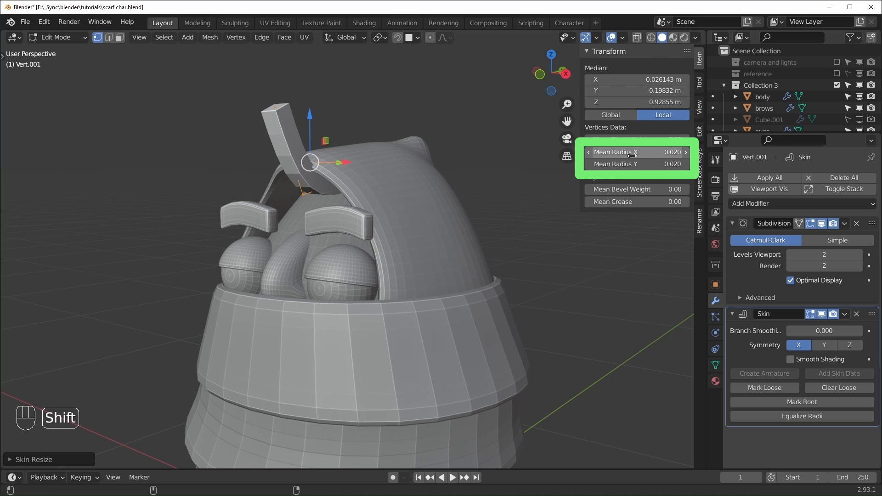
Add a second Subdivision Surface modifier after Skin to round the strand, with viewport level 2
scroll(424, 266, "up", 1)
scroll(425, 265, "down", 2)
scroll(425, 265, "up", 1)
middle_click_drag(425, 265, 347, 271)
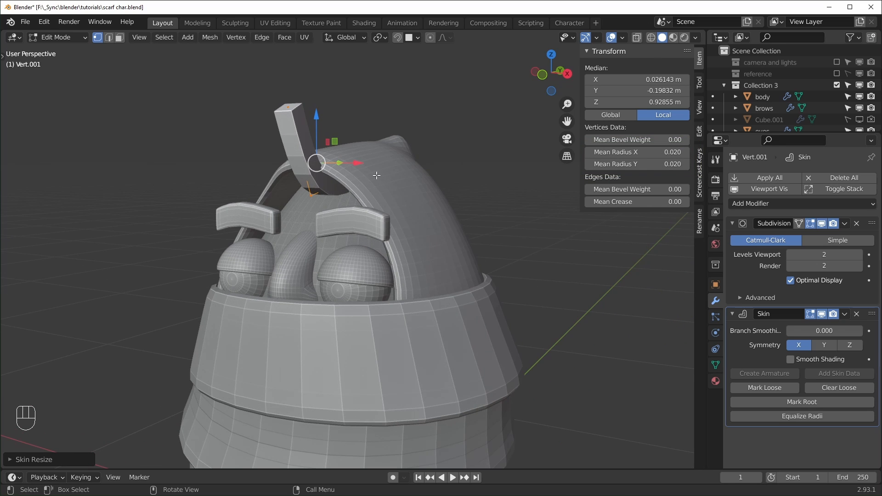
left_click(759, 204)
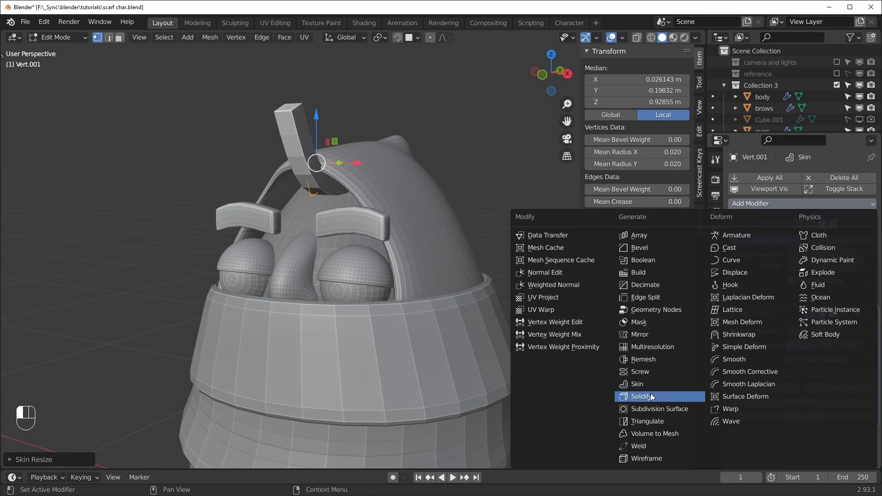
left_click(663, 409)
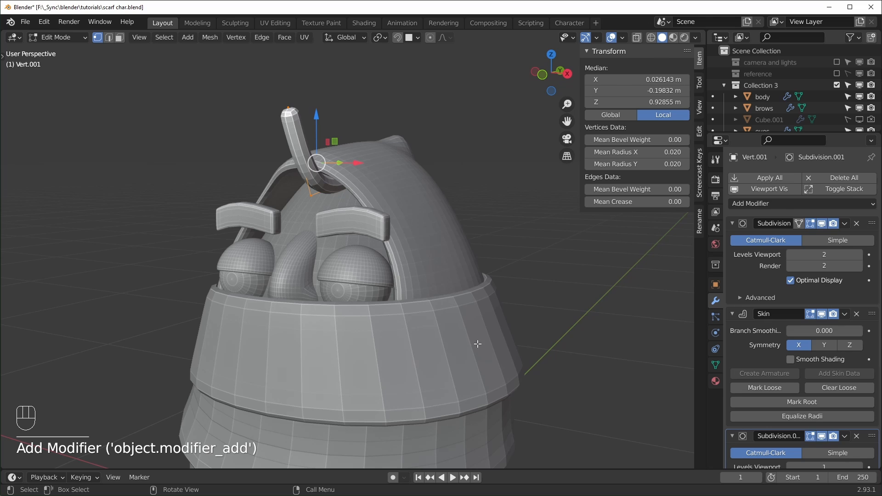
In side view over the reference, move the strand's tip to about Y -0.299, Z 1.039 m and its bend vertex to Y -0.252, Z 0.834 m
key("KP_3")
left_click(836, 74)
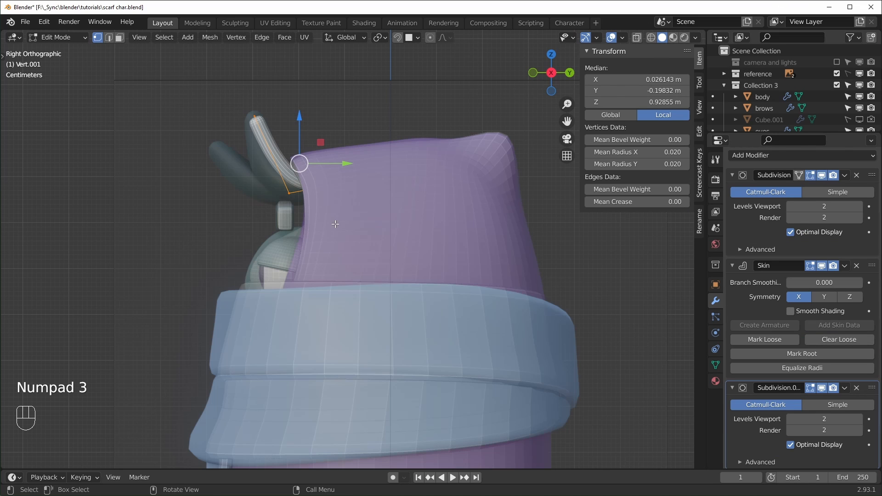
left_click_drag(273, 180, 292, 189)
left_click_drag(223, 91, 287, 143)
left_click_drag(276, 95, 274, 91)
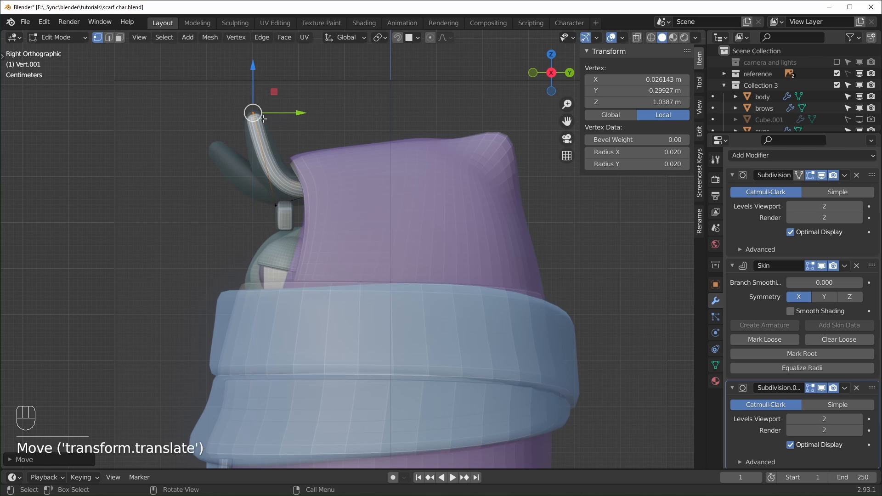
left_click_drag(261, 193, 288, 215)
left_click_drag(297, 185, 296, 186)
In front view, shift the strand's tip to about X -0.139 m and its bend vertex to X 0.002 m, then hide the reference
key("KP_1")
left_click_drag(322, 90, 367, 138)
left_click_drag(366, 91, 297, 94)
left_click(345, 205)
left_click_drag(390, 205, 380, 205)
left_click(836, 74)
middle_click_drag(496, 184, 428, 191)
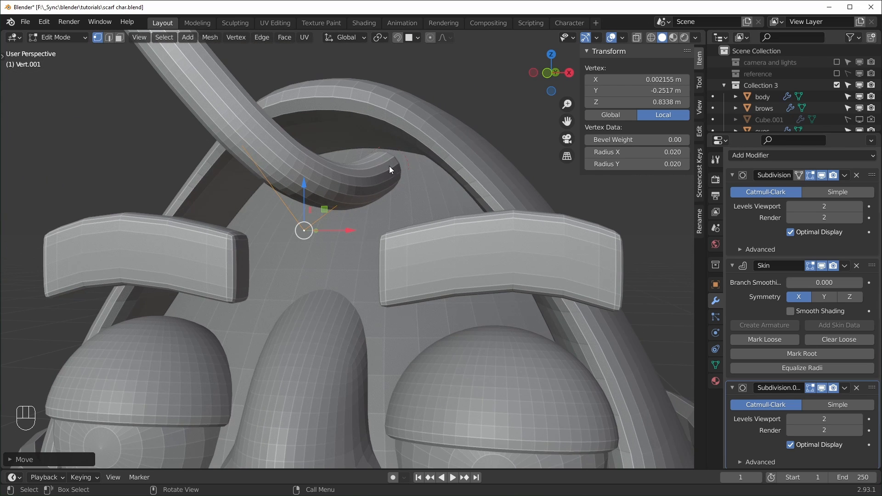
Select the strand's root vertex and push it back inside the hood to about Y -0.032 m in side view
middle_click_drag(389, 167, 382, 173)
scroll(423, 186, "down", 1)
middle_click_drag(461, 188, 440, 191)
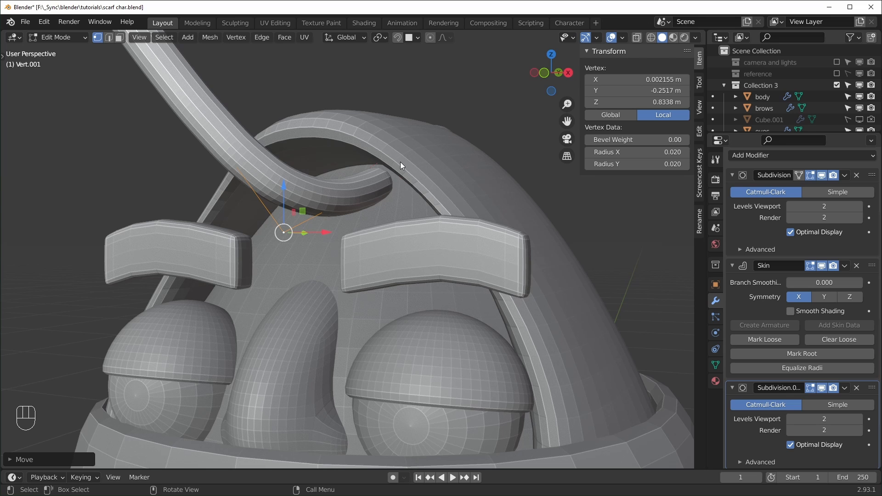
left_click_drag(402, 163, 376, 206)
middle_click_drag(478, 216, 434, 219)
key("alt+z")
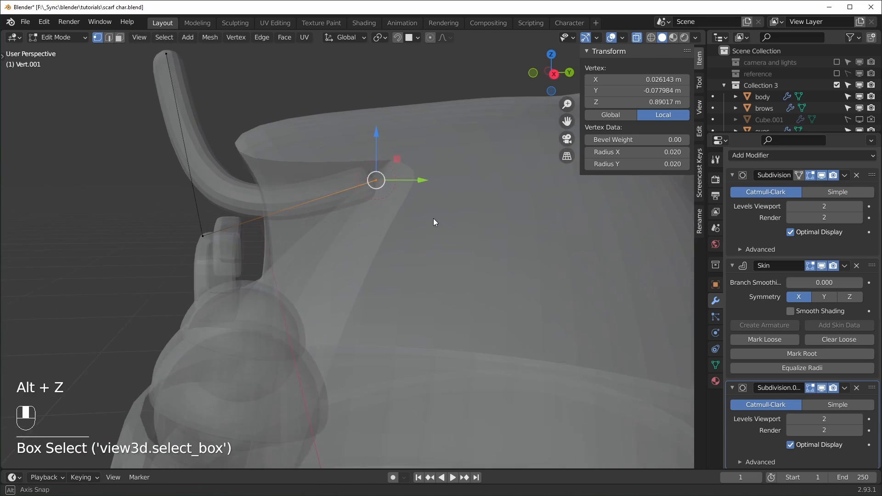
key("KP_3")
left_click_drag(422, 181, 449, 181)
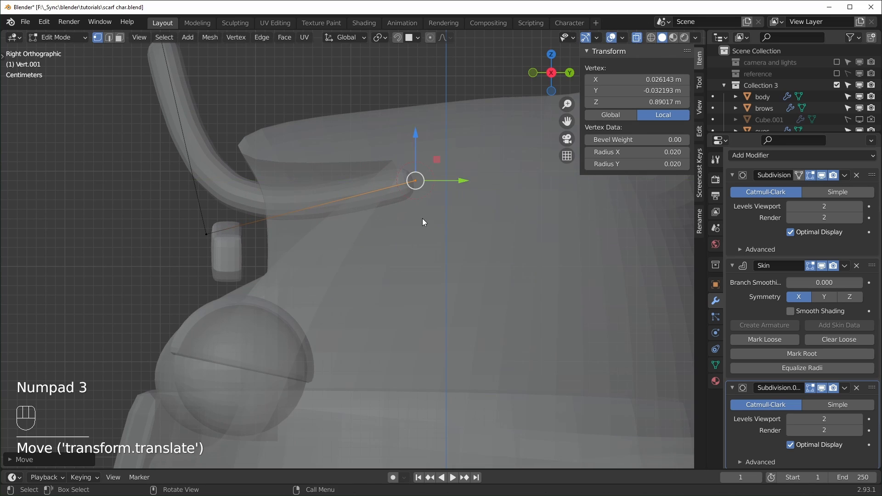
Select the whole strand and thicken its skin radius to about 0.036
key("alt+z")
middle_click_drag(423, 219, 382, 248)
scroll(360, 290, "down", 1)
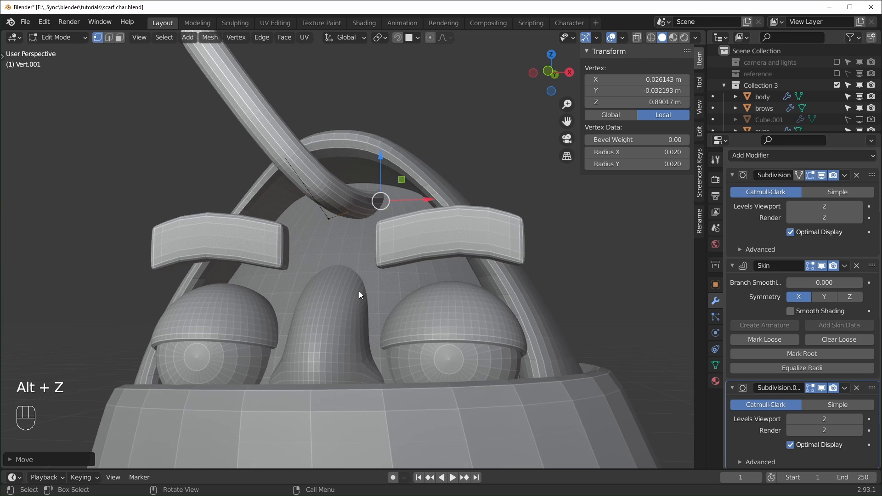
scroll(397, 279, "down", 3)
middle_click_drag(515, 272, 448, 248)
key("KP_1")
key("a")
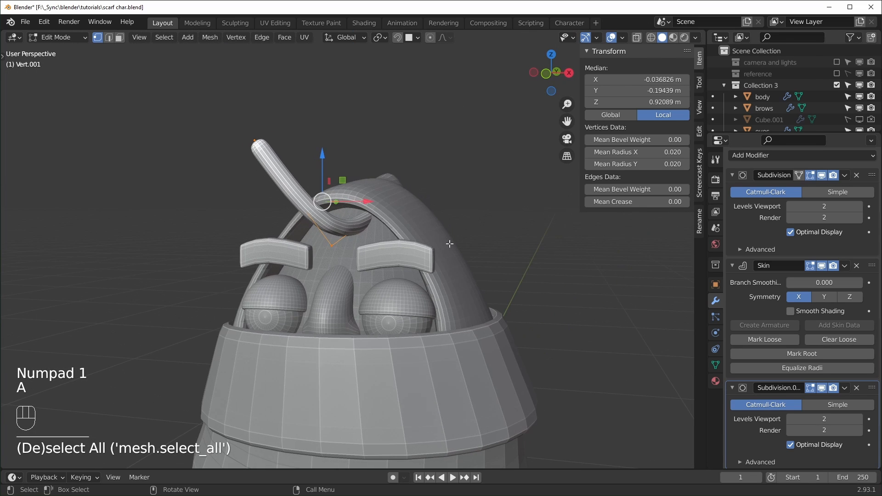
key("ctrl+a")
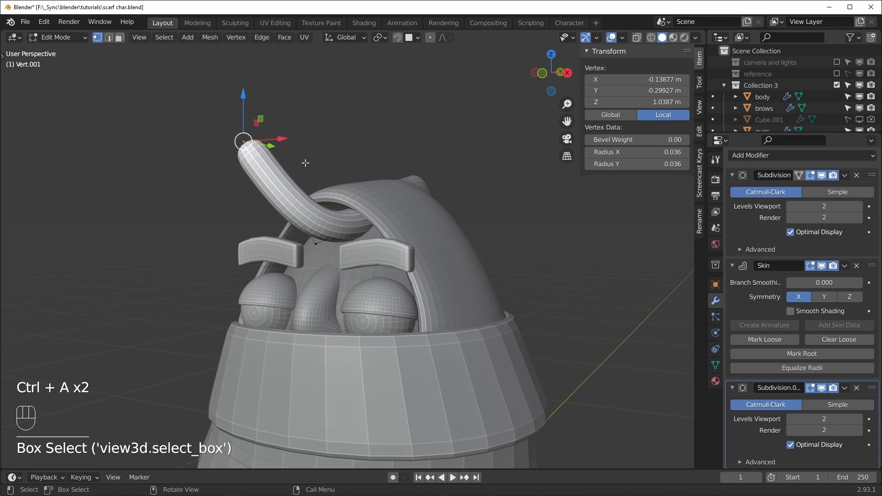
Taper the strand's tip vertex to a skin radius of about 0.021
key("ctrl+a")
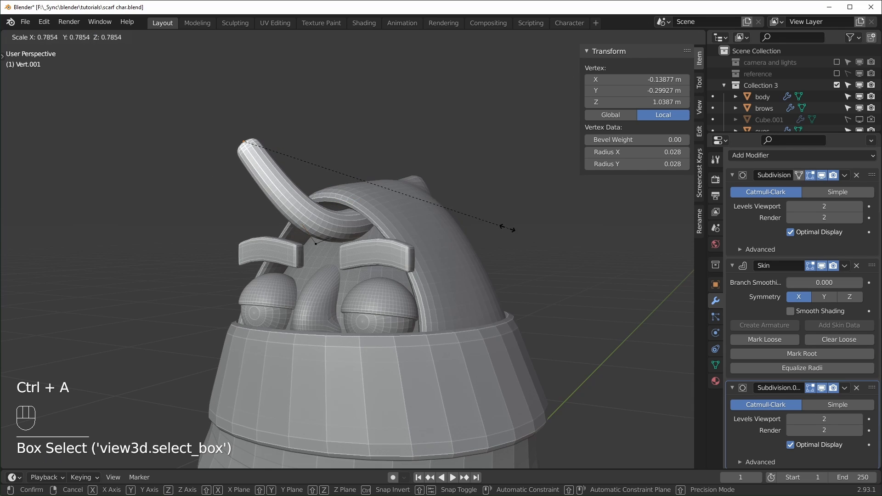
left_click(441, 210)
key("KP_1")
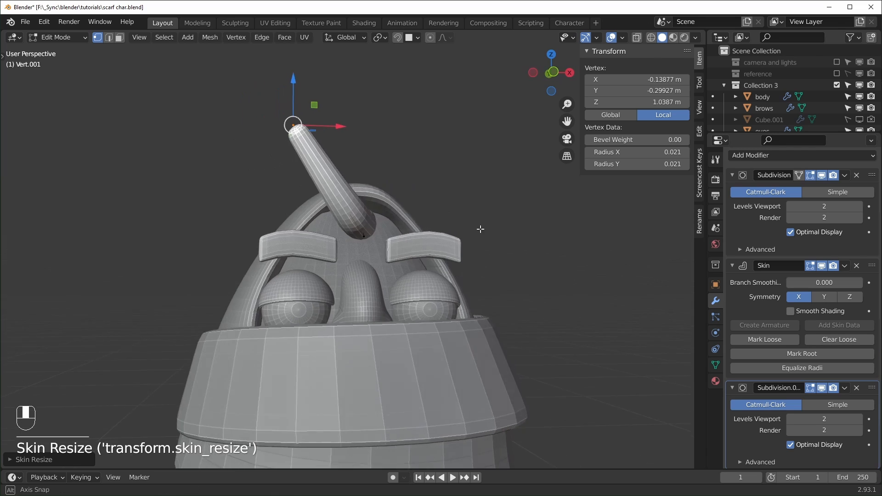
Duplicate the whole strand in front view and offset the copy sideways to a median of about X -0.108, Z 0.916 m
left_click(838, 74)
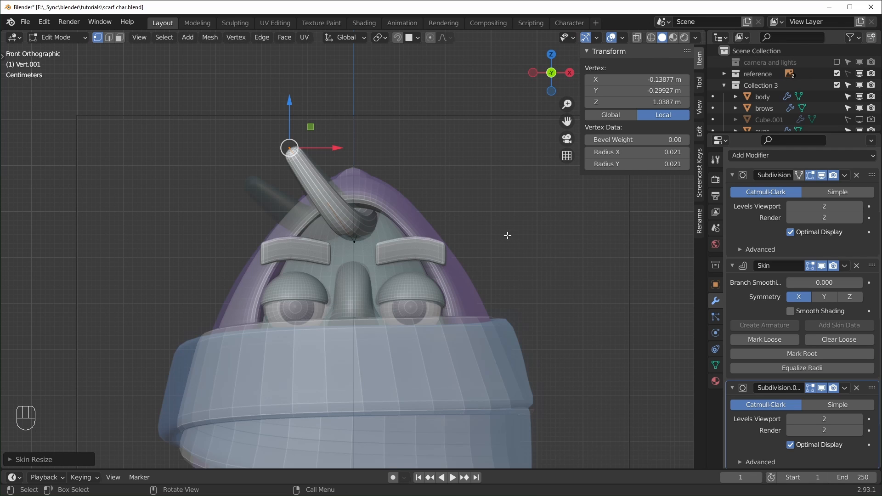
key("a")
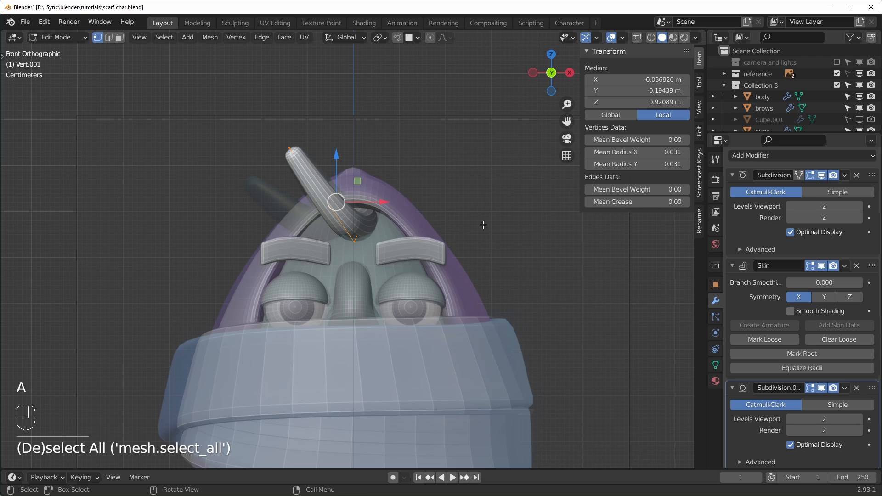
key("shift+d")
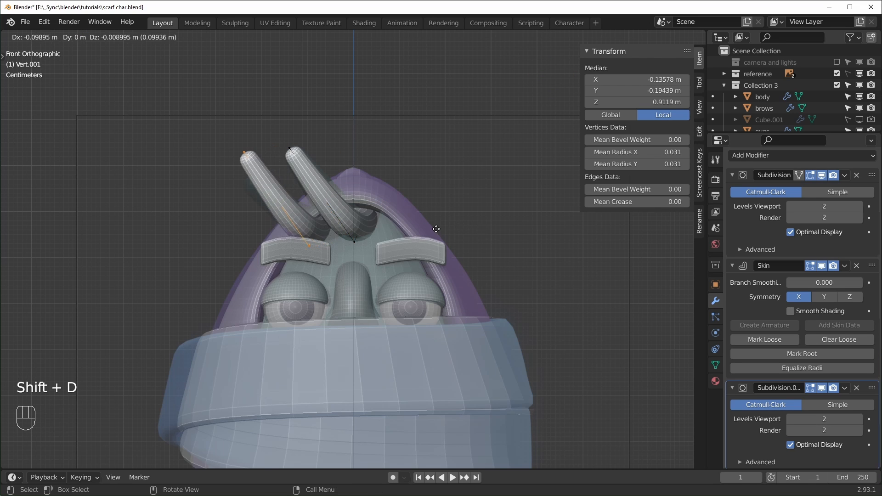
left_click(450, 227)
scroll(451, 226, "up", 2)
key("KP_1")
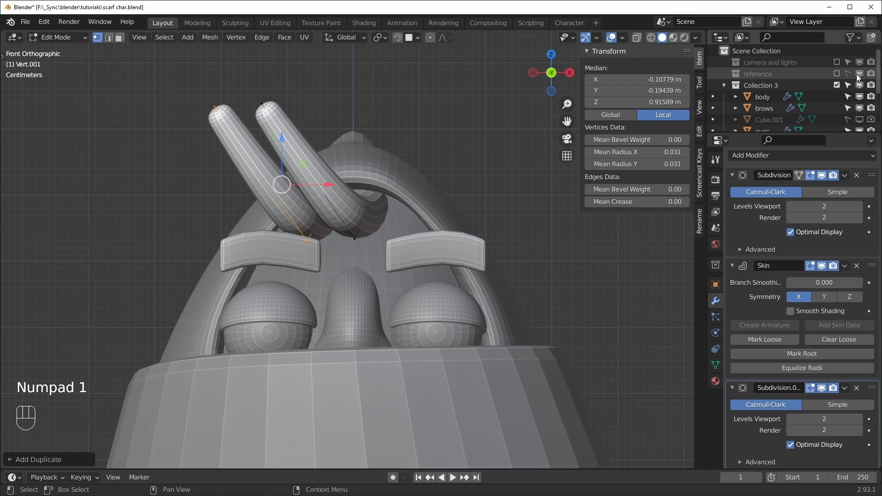
Match the second strand to the reference with its tip at about (-0.231, -0.388, 0.970) m and bend at (-0.068, -0.272, 0.841) m
left_click(836, 74)
left_click_drag(173, 98, 201, 148)
left_click(309, 236)
key("KP_3")
key("alt+z")
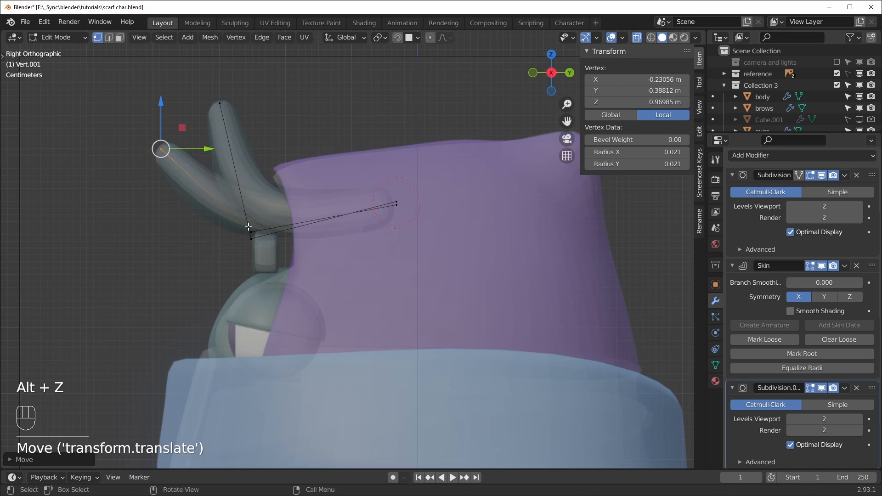
middle_click_drag(248, 229, 362, 249)
scroll(362, 249, "up", 2)
left_click(837, 74)
key("alt+z")
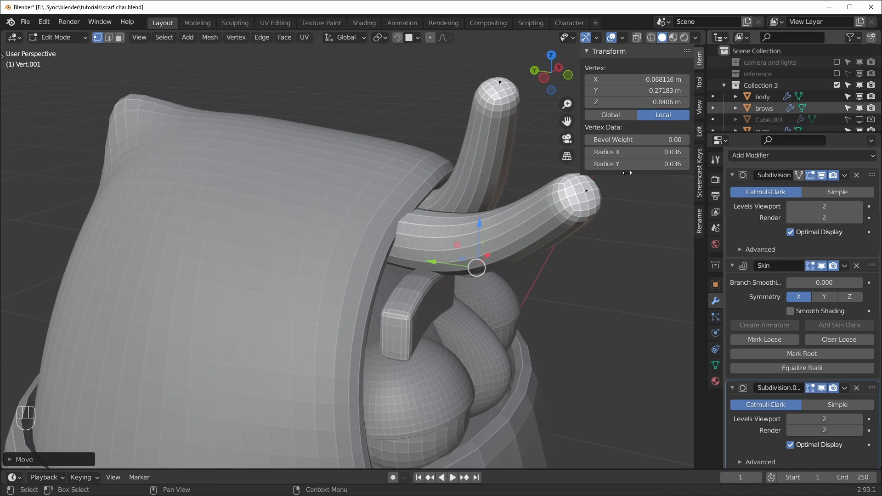
Select the second strand's root vertex and reposition it inside the hood so the strand emerges beneath the hood's rim
middle_click_drag(443, 226, 299, 203)
key("alt+z")
left_click(298, 203)
key("alt+z")
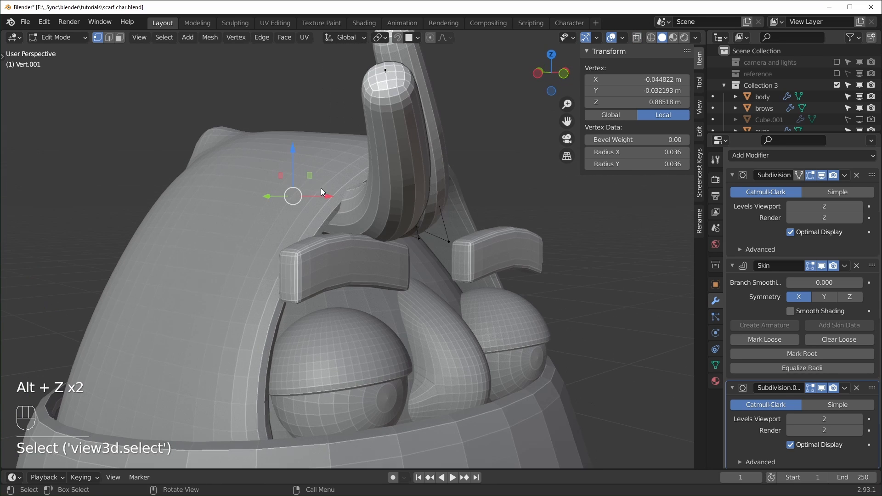
left_click_drag(293, 156, 317, 189)
middle_click_drag(317, 189, 340, 198)
left_click_drag(329, 203, 342, 201)
Lower the second strand's bend vertex to about Z 0.834 m and return to Object Mode
left_click(426, 255)
middle_click_drag(425, 253, 366, 216)
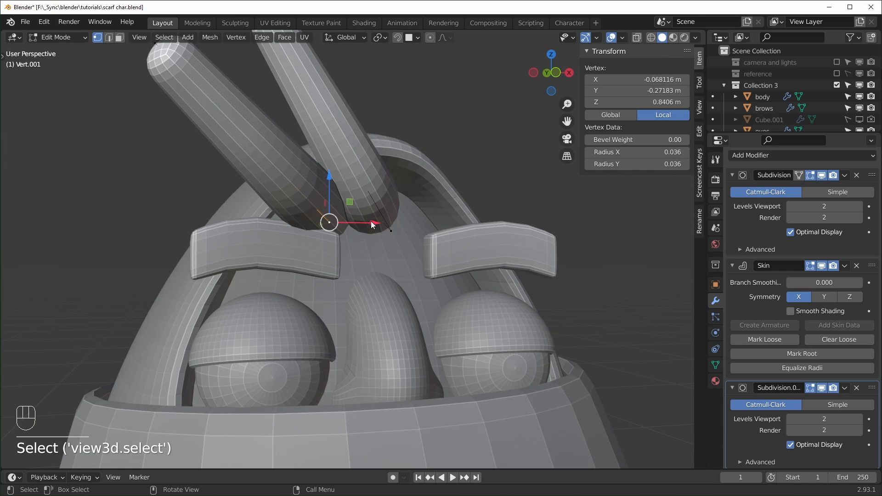
left_click_drag(370, 221, 435, 244)
middle_click_drag(434, 241, 418, 307)
left_click(500, 245)
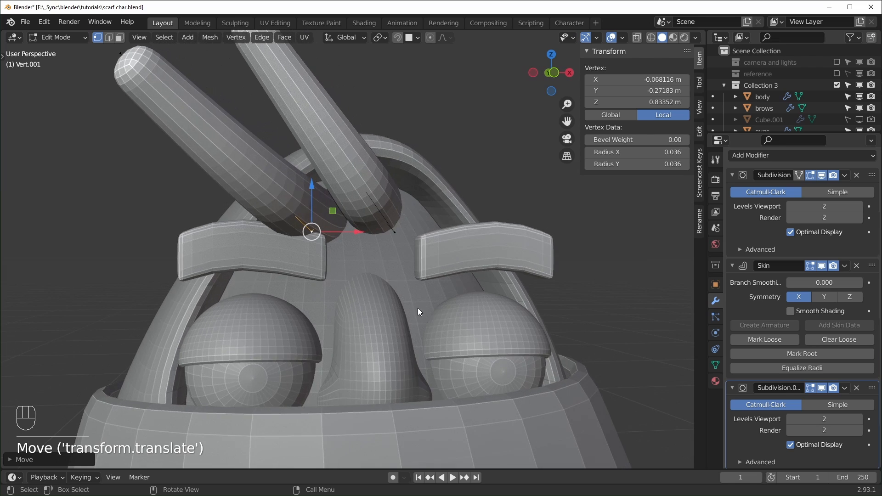
key("Tab")
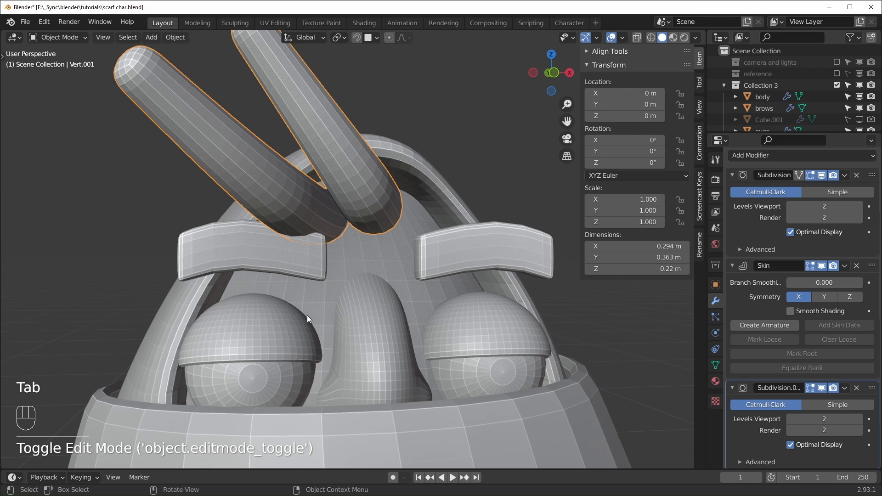
Select the brows and lower them vertically to Z 0.8006 m, closer to the eyes
left_click(282, 261)
left_click_drag(490, 201, 490, 217)
middle_click_drag(489, 216, 283, 215)
middle_click_drag(447, 145, 399, 255)
scroll(399, 254, "down", 3)
scroll(396, 258, "up", 2)
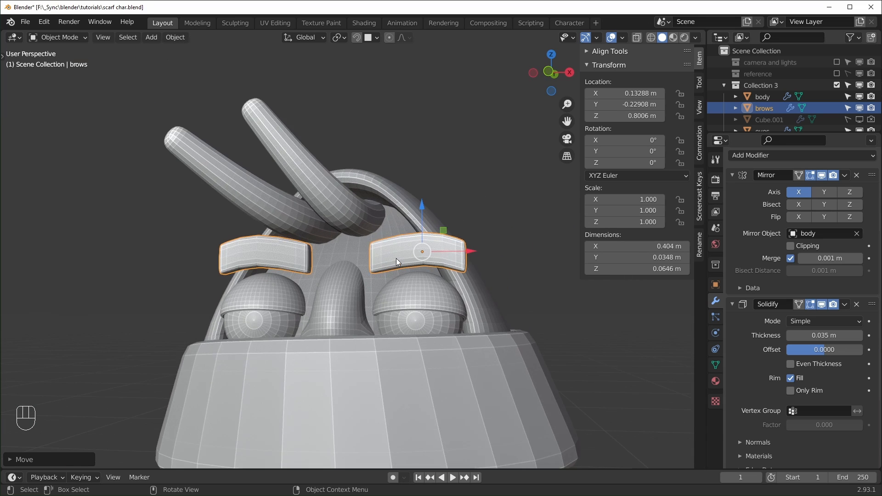
middle_click_drag(396, 307, 374, 305)
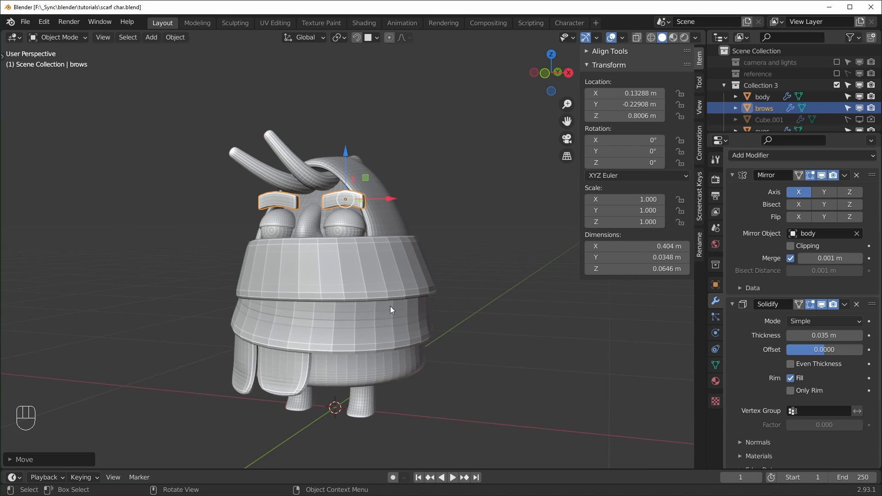
Select all of the character's objects and apply Shade Smooth to them
key("a")
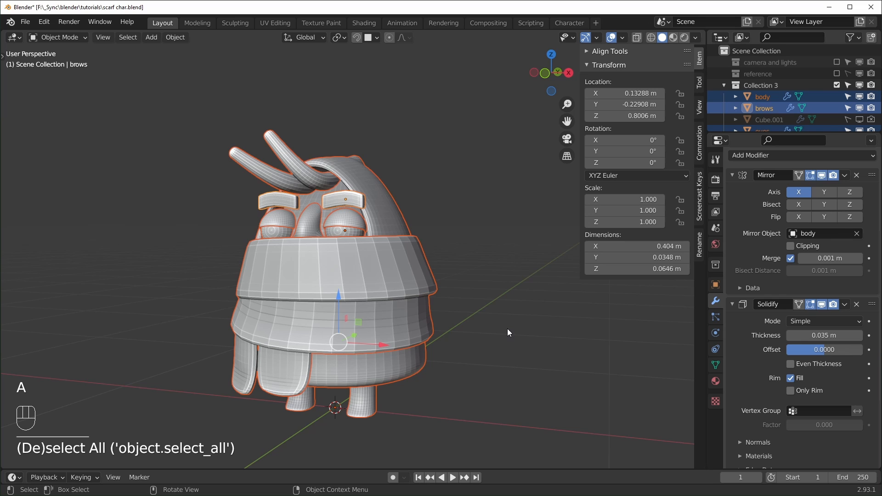
right_click(371, 272)
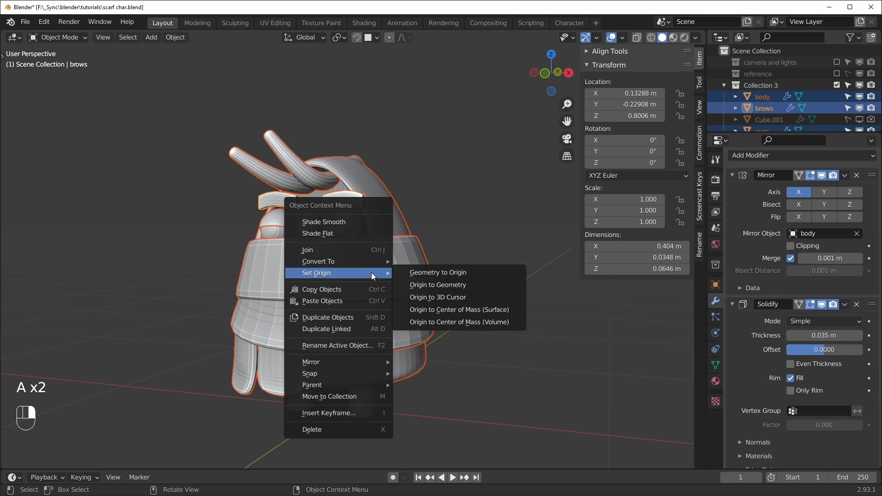
left_click(363, 227)
scroll(323, 355, "up", 3)
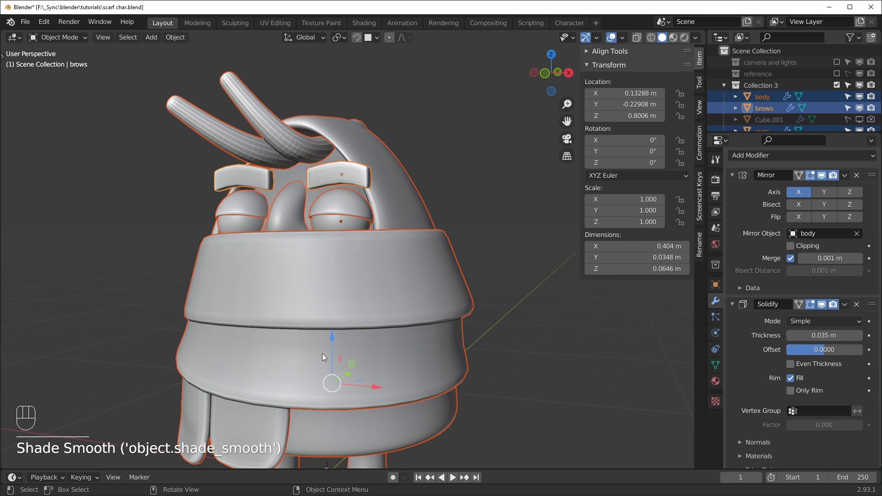
Enable Smooth Shading in the hair strands' Skin modifier and save the file
left_click(240, 94)
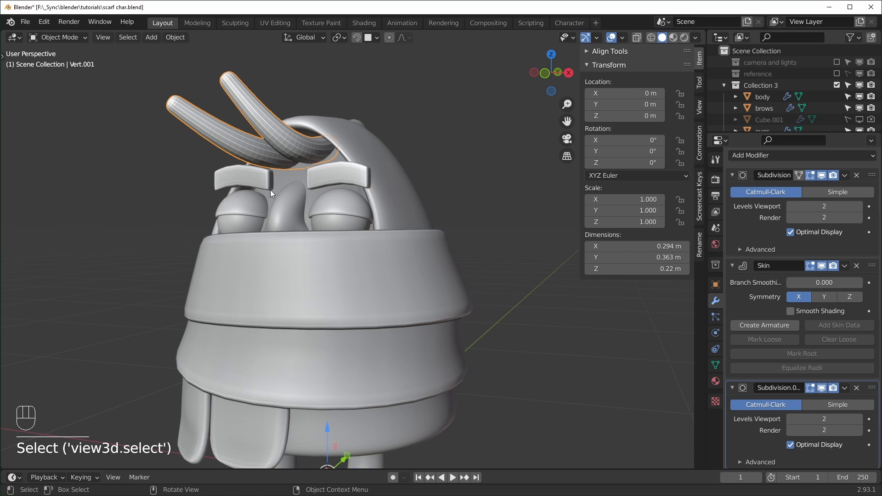
left_click(790, 311)
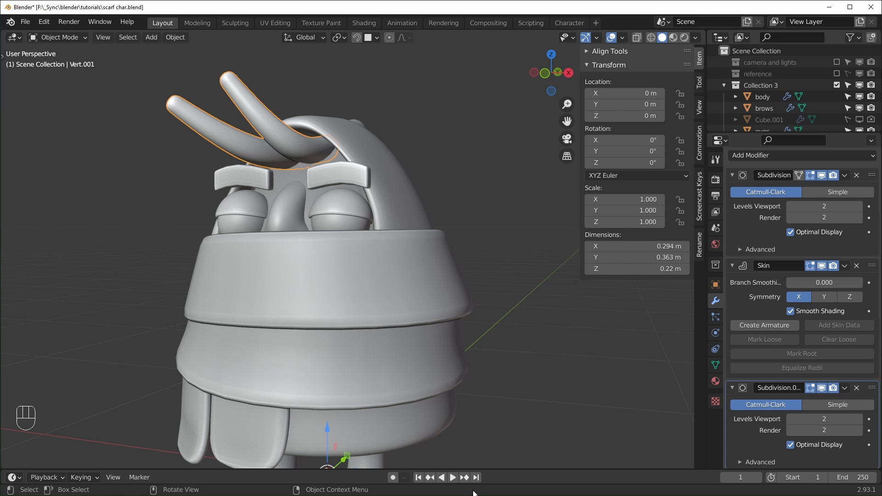
middle_click_drag(378, 353, 451, 360)
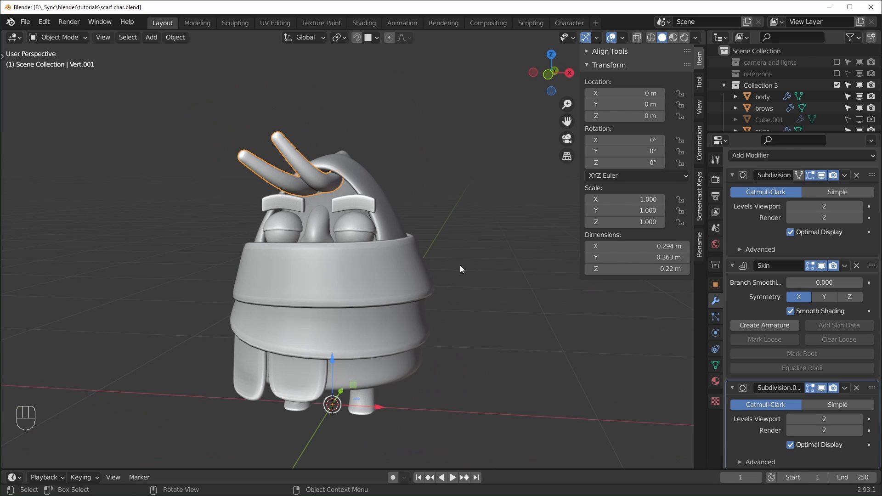
key("ctrl+s")
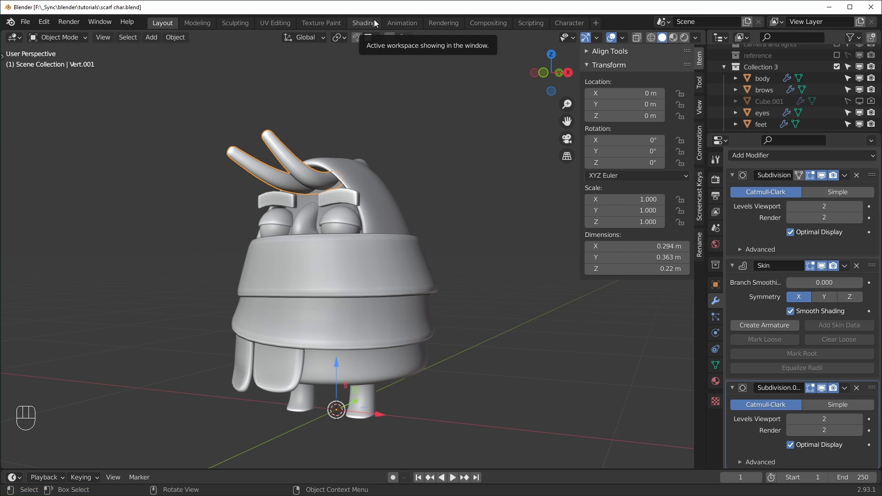
Switch to the Shading workspace and create a new material for the hair strands
left_click(373, 19)
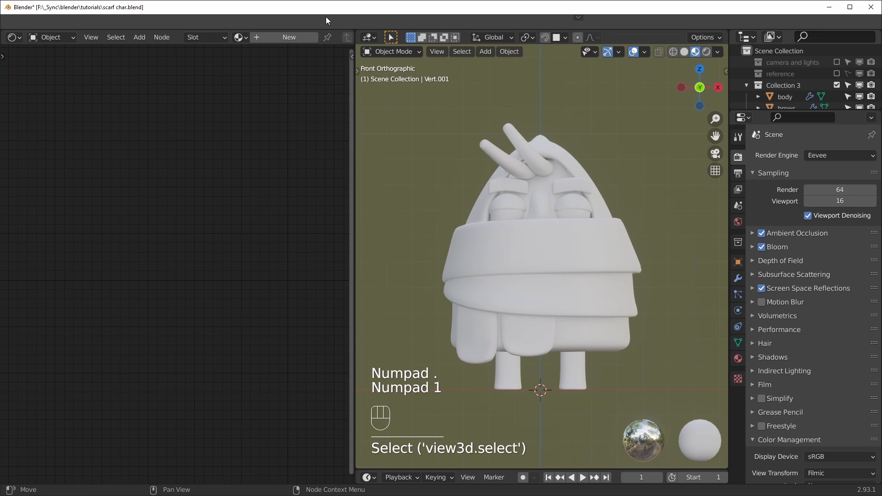
left_click(277, 36)
middle_click_drag(260, 186, 222, 181)
middle_click_drag(129, 152, 139, 154)
scroll(133, 161, "down", 3)
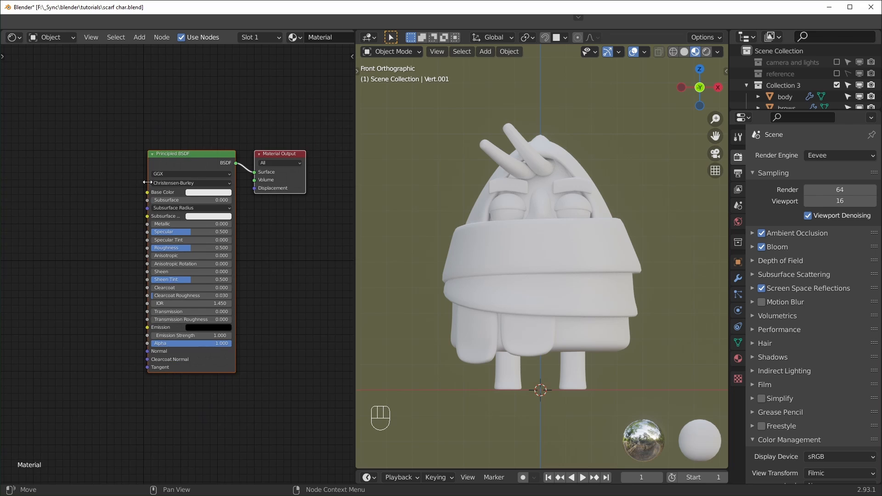
Add an Image Texture node to the hair material and place it before the Principled BSDF node
middle_click_drag(86, 196, 136, 224)
scroll(177, 183, "down", 1)
left_click(111, 230)
key("shift+a")
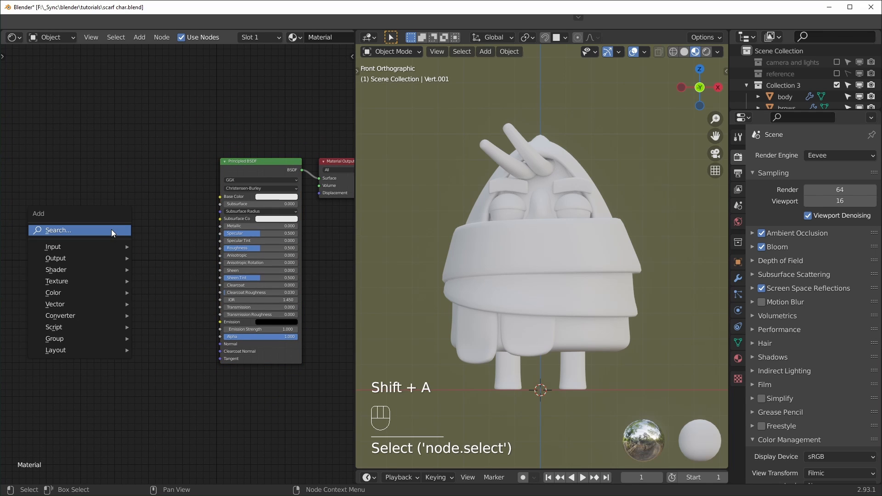
key("shift+a")
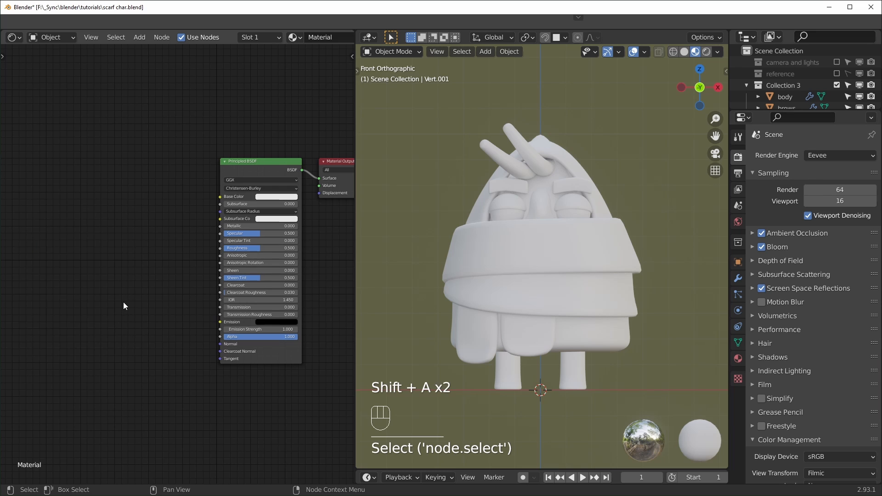
key("shift+a")
left_click(123, 302)
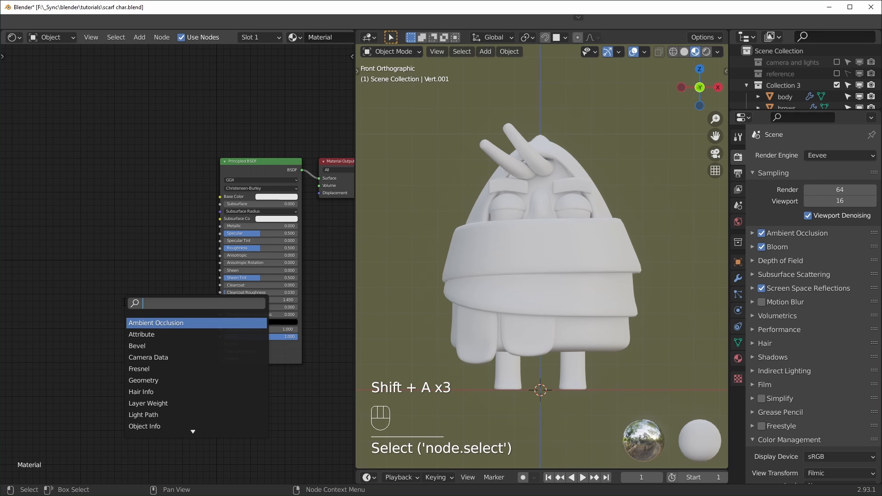
type("image")
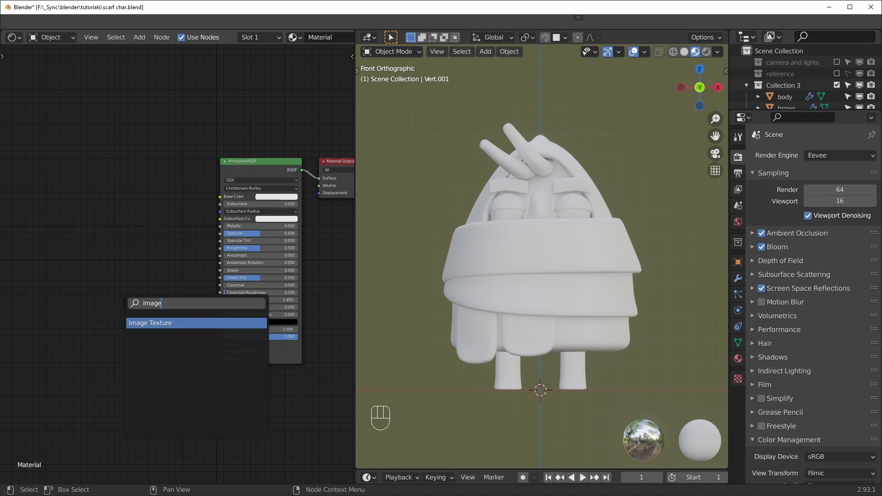
key("Return")
left_click(83, 186)
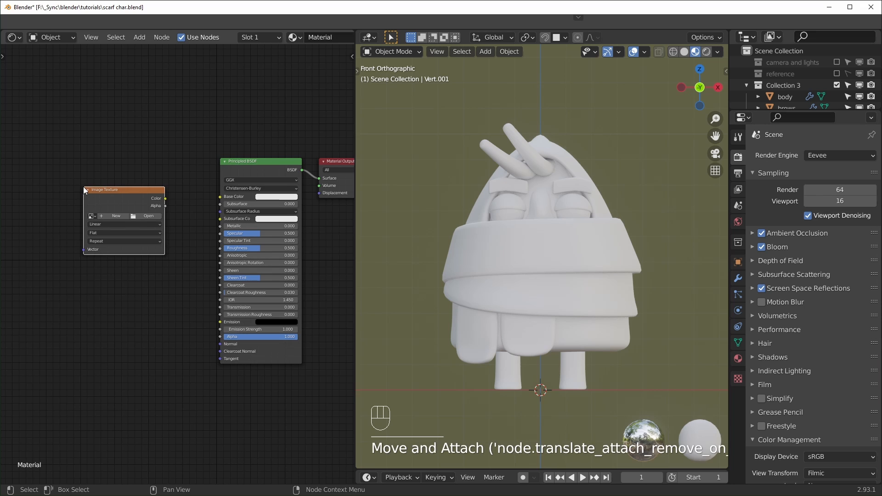
Connect the Image Texture's Color output to the Principled BSDF's Base Color input
scroll(163, 178, "up", 1)
left_click_drag(163, 187, 186, 107)
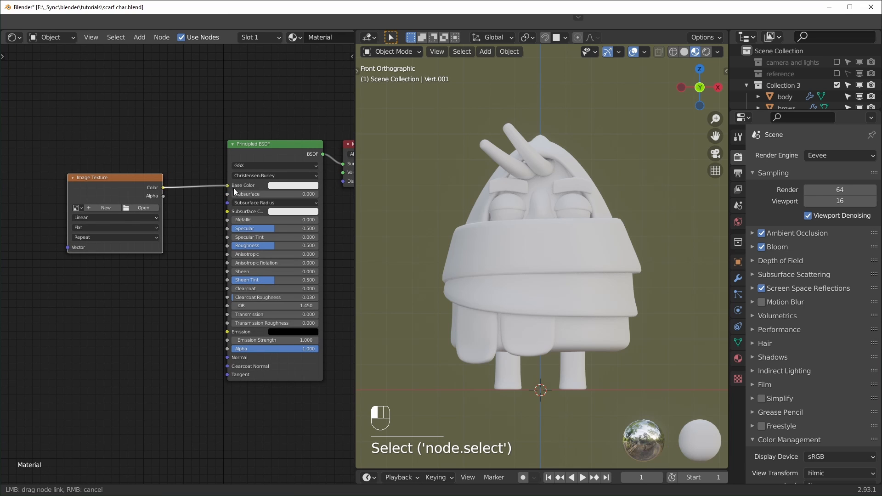
left_click_drag(234, 189, 233, 187)
Add a Texture Coordinate node and connect its UV output to the Image Texture's Vector input
middle_click_drag(60, 307, 83, 304)
key("shift+a")
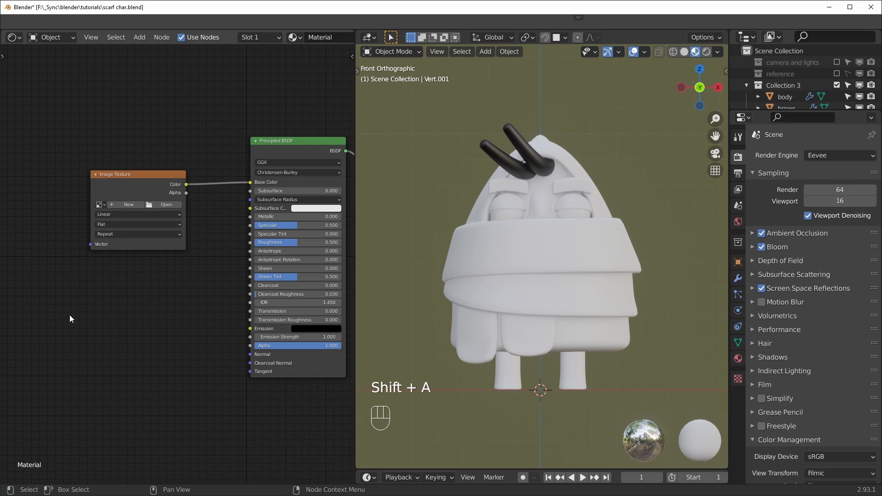
key("shift+a")
left_click(95, 353)
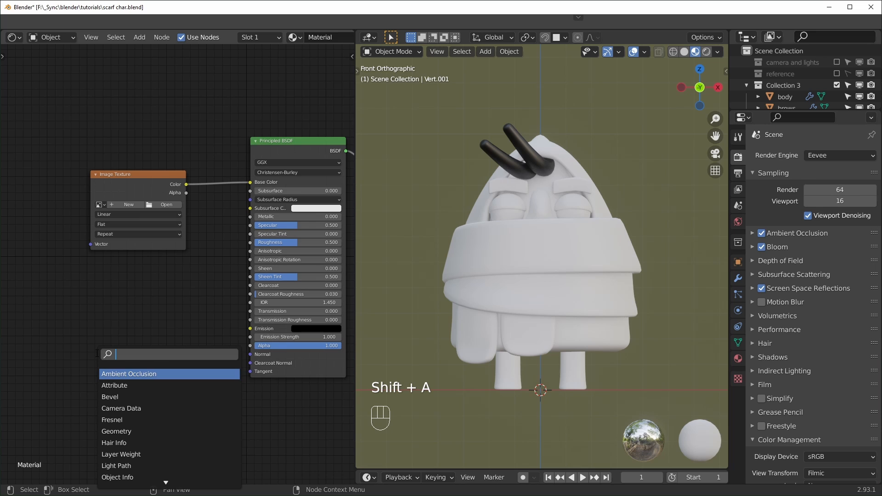
type("tex")
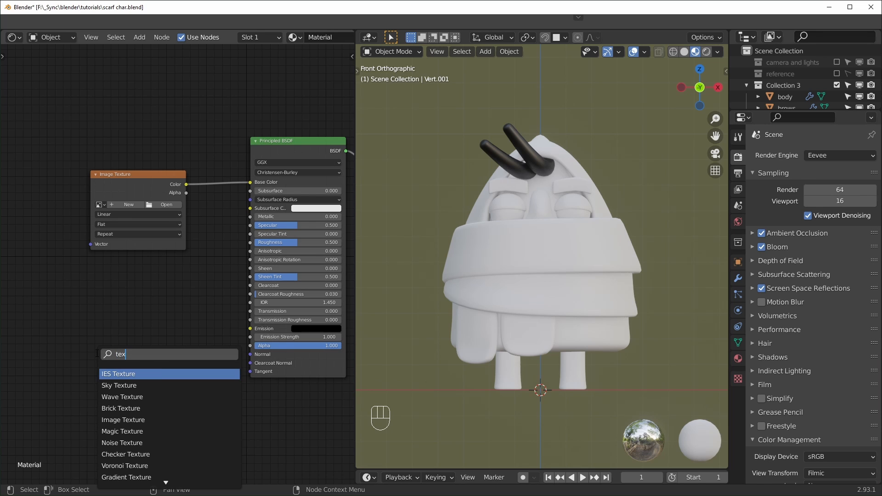
type("ture coo")
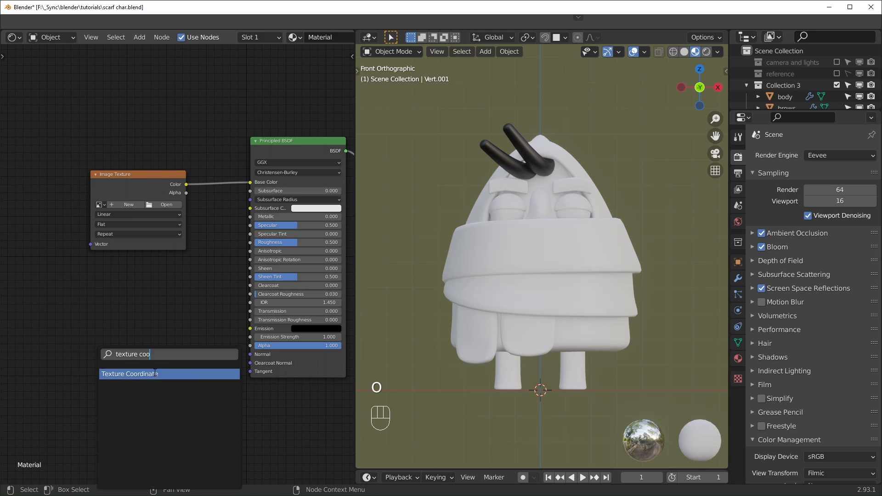
left_click(155, 373)
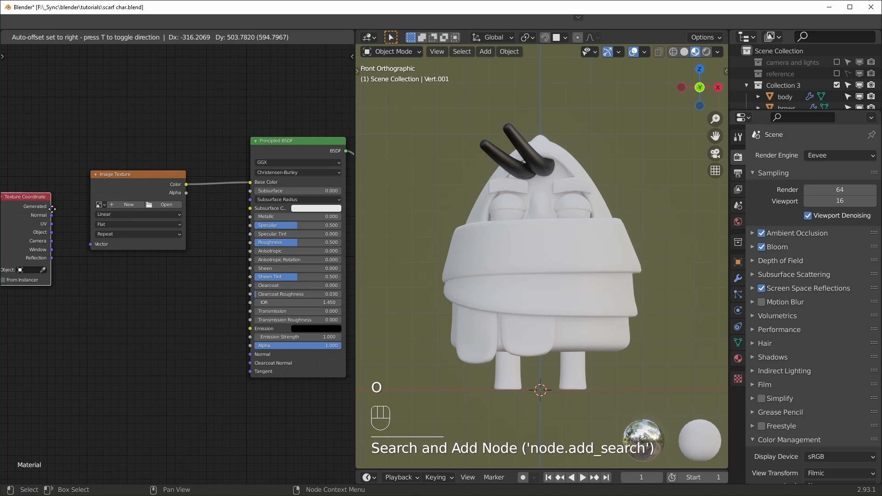
left_click_drag(52, 218, 59, 186)
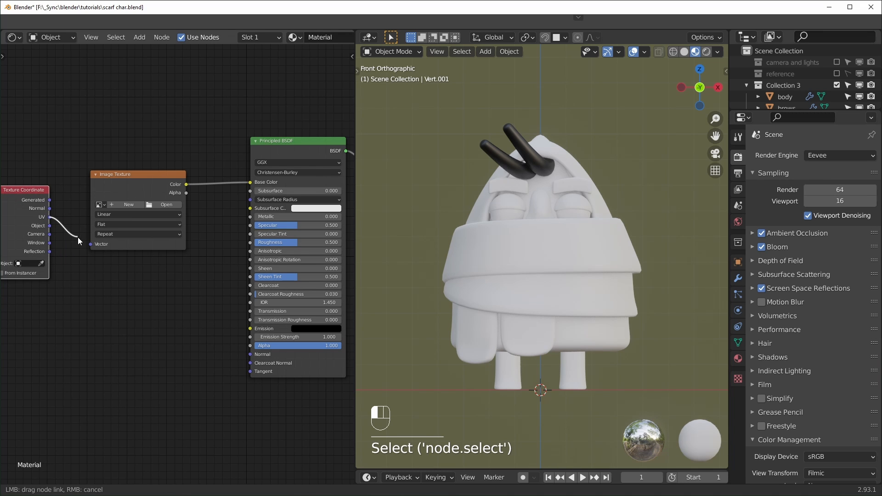
left_click_drag(78, 237, 90, 244)
Load the image 256 palette.png from the palettes folder into the Image Texture node
scroll(91, 244, "up", 2)
middle_click_drag(96, 286, 216, 291)
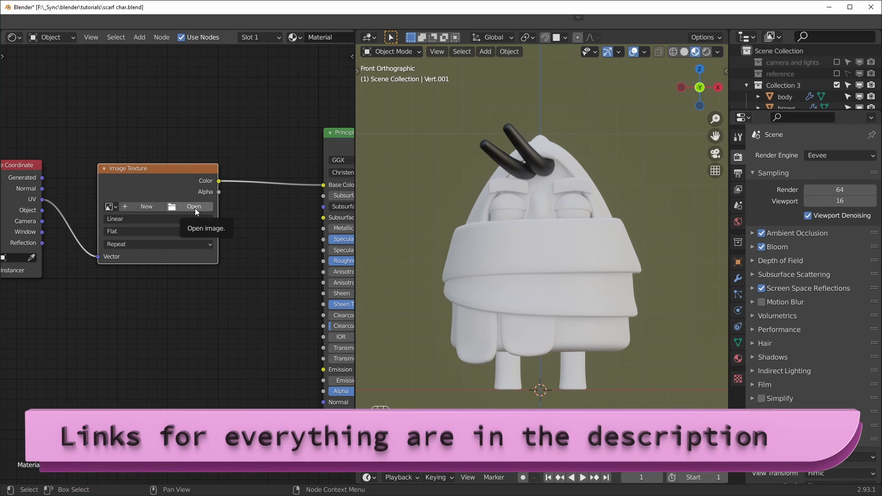
left_click(200, 208)
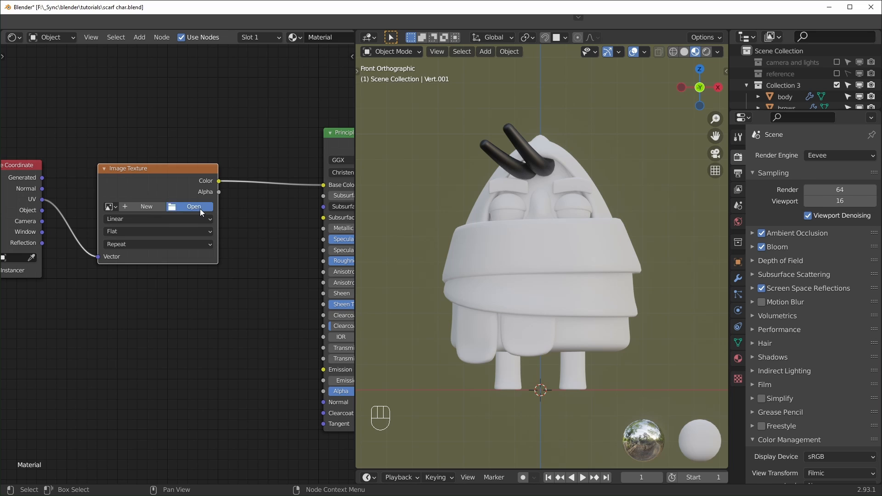
left_click(413, 158)
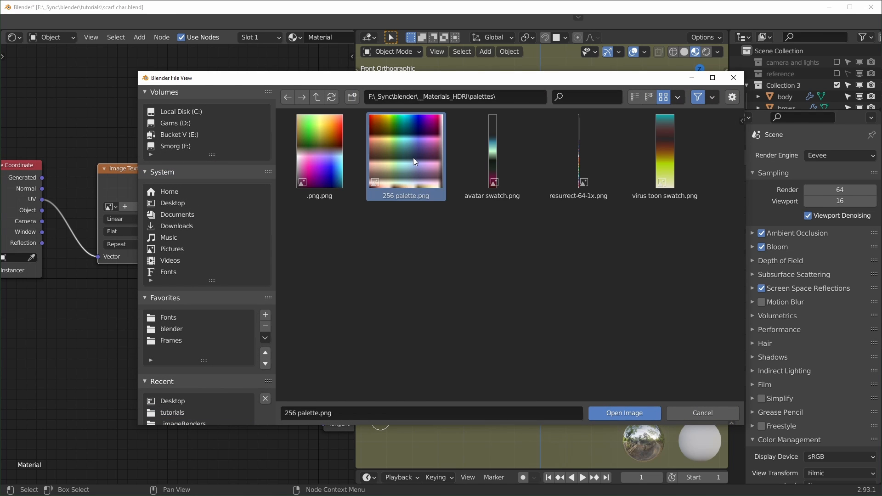
left_click(616, 413)
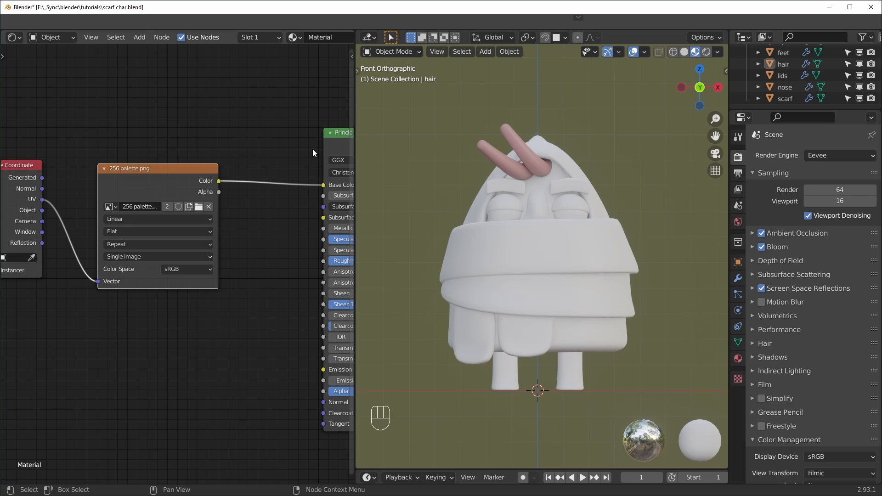
Select every object with the hair as the active one and link the hair's material to all of them
left_click(482, 147)
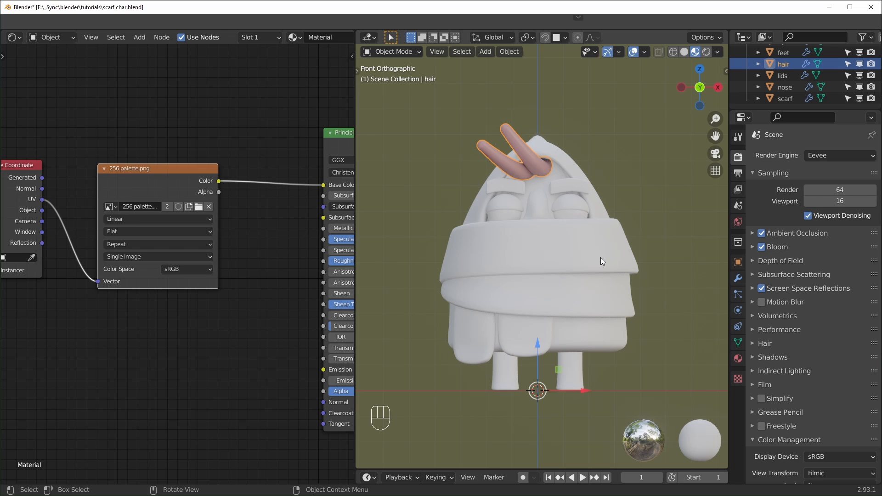
key("a")
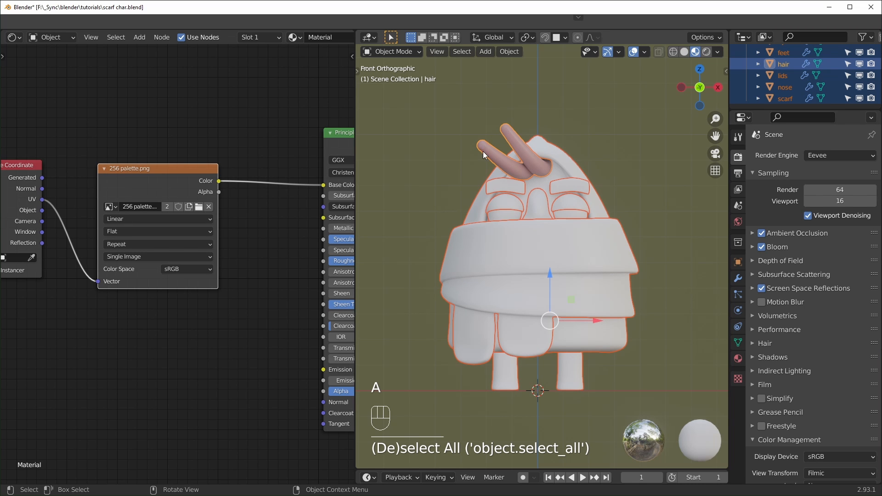
scroll(485, 149, "up", 2)
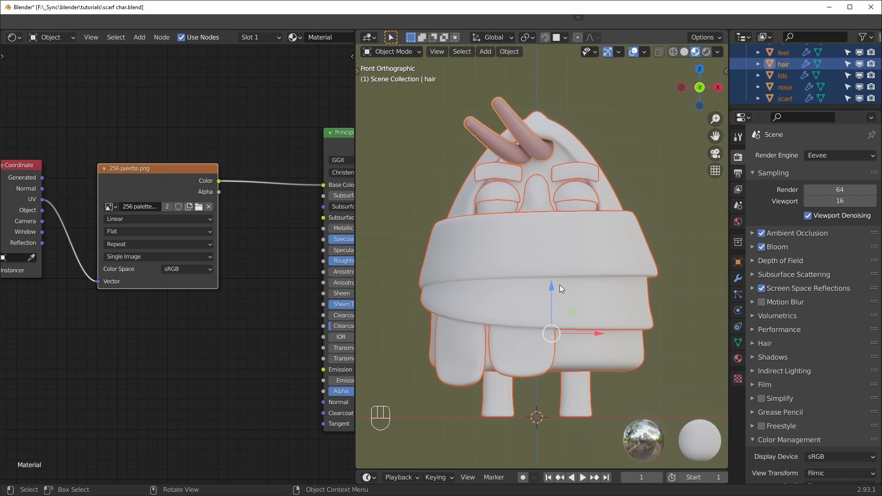
key("ctrl+l")
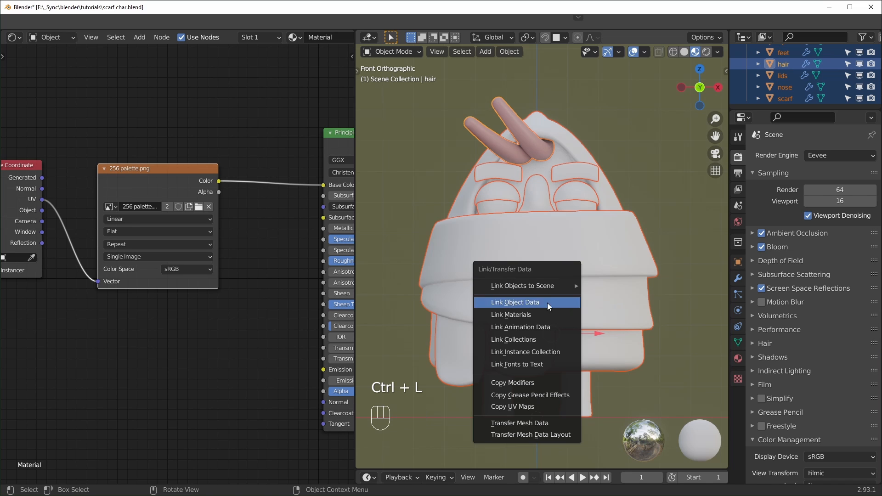
left_click(525, 314)
mouse_move(564, 357)
middle_mouse_down()
mouse_move(537, 358)
mouse_move(615, 366)
mouse_move(579, 365)
middle_mouse_up()
scroll(578, 366, "up", 1)
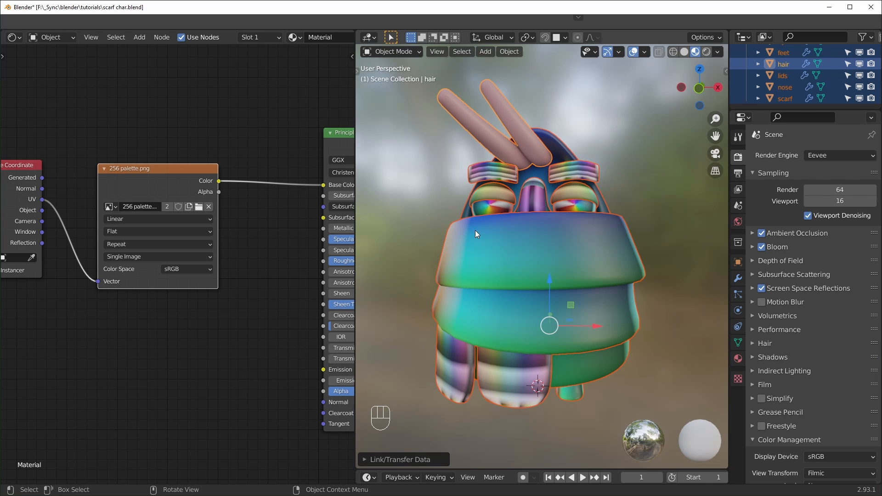
Set the palette Image Texture's interpolation to Closest and check the hard-edged colours around the character
left_click(128, 219)
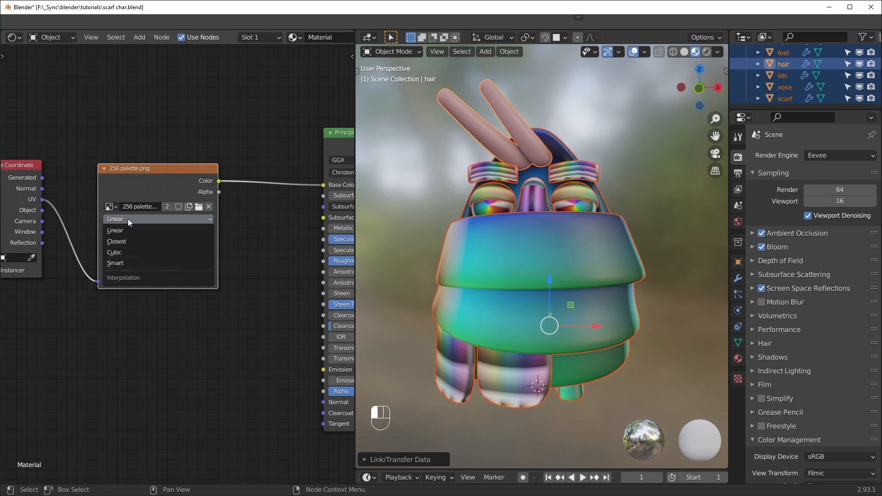
left_click(129, 239)
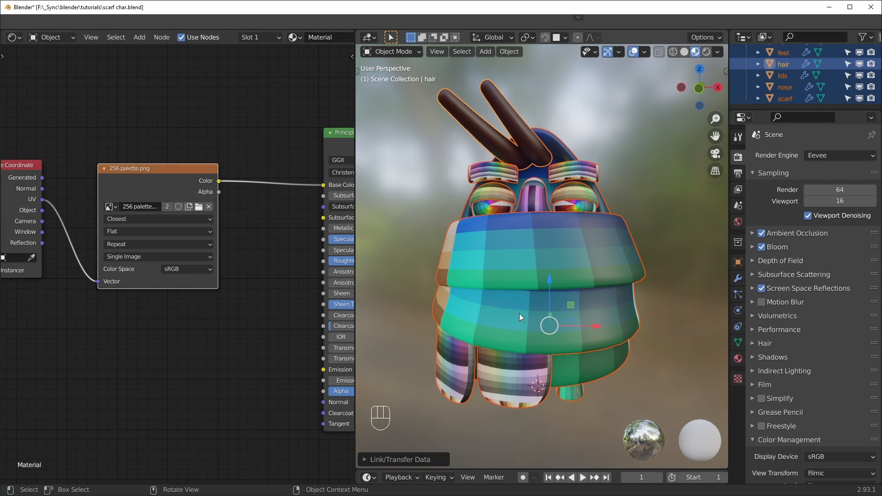
middle_click_drag(521, 316, 716, 307)
scroll(248, 319, "down", 3)
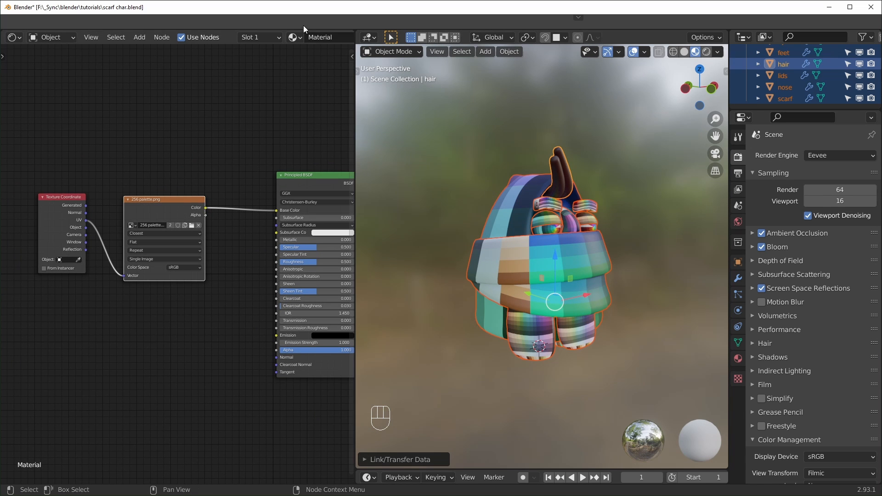
Switch to the UV Editing workspace and display 256 palette.png in the image editor
left_click(271, 92)
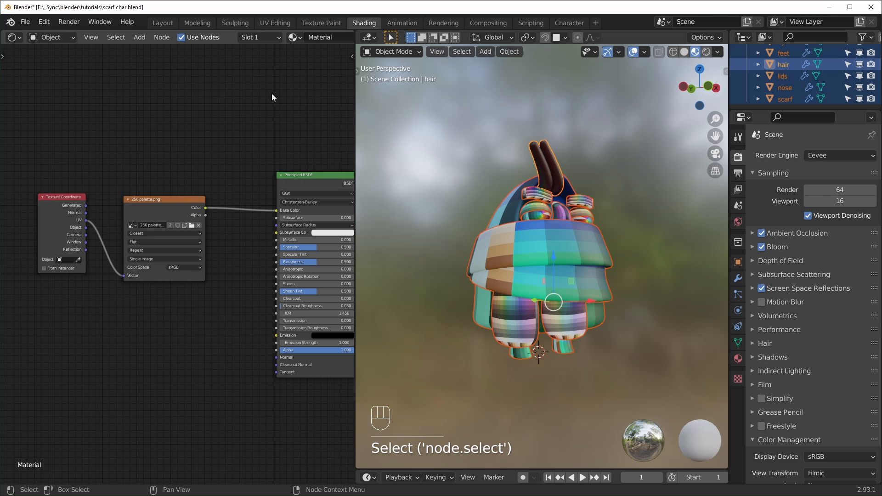
left_click(276, 22)
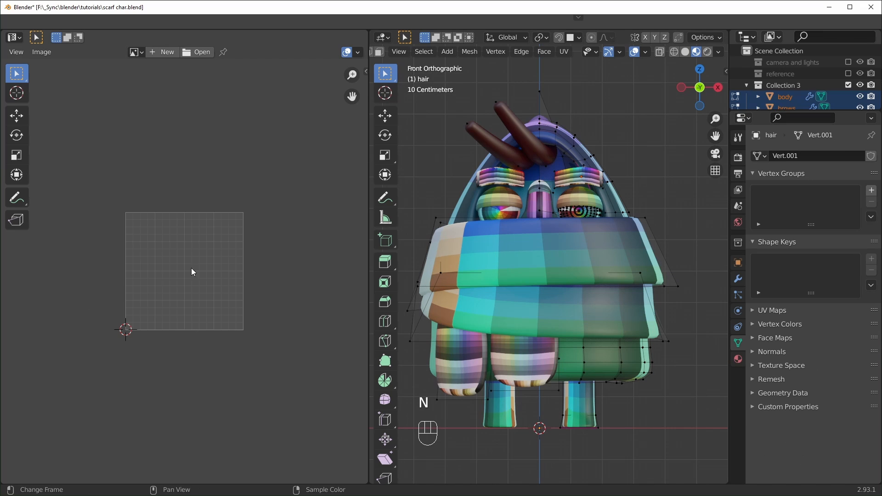
left_click(142, 54)
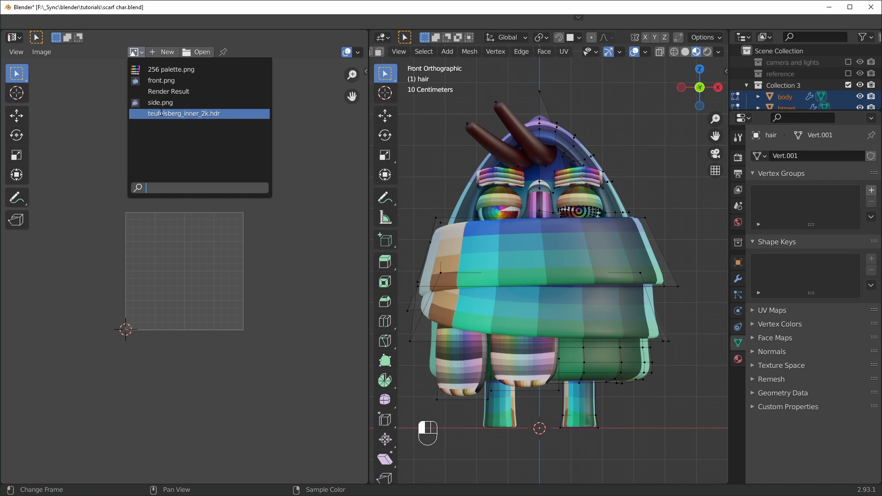
left_click(172, 70)
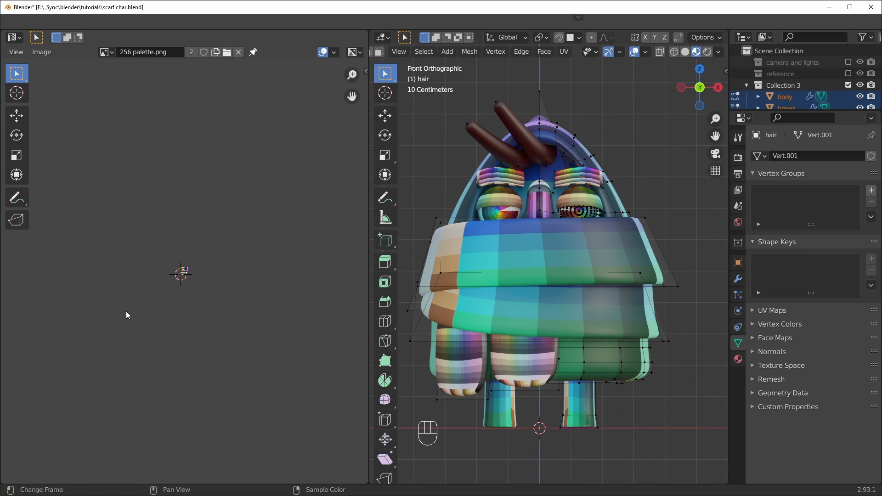
scroll(177, 321, "up", 8)
scroll(176, 320, "up", 2)
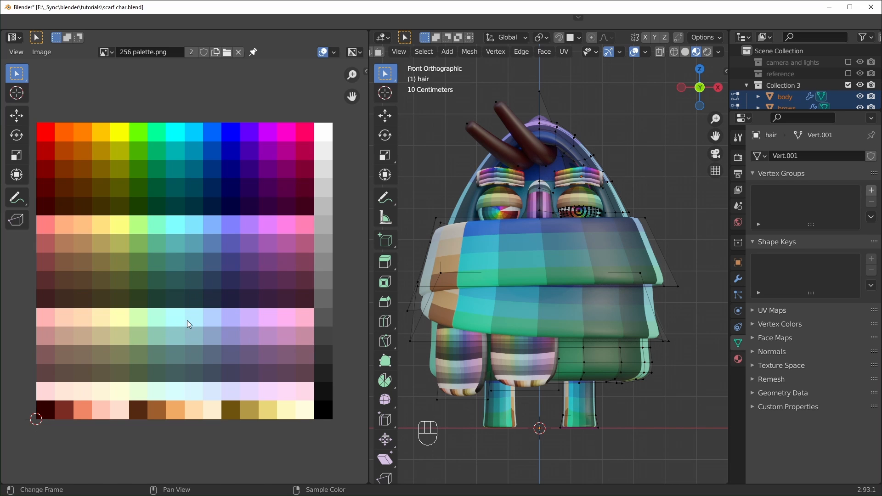
middle_click_drag(212, 320, 221, 318, "shift")
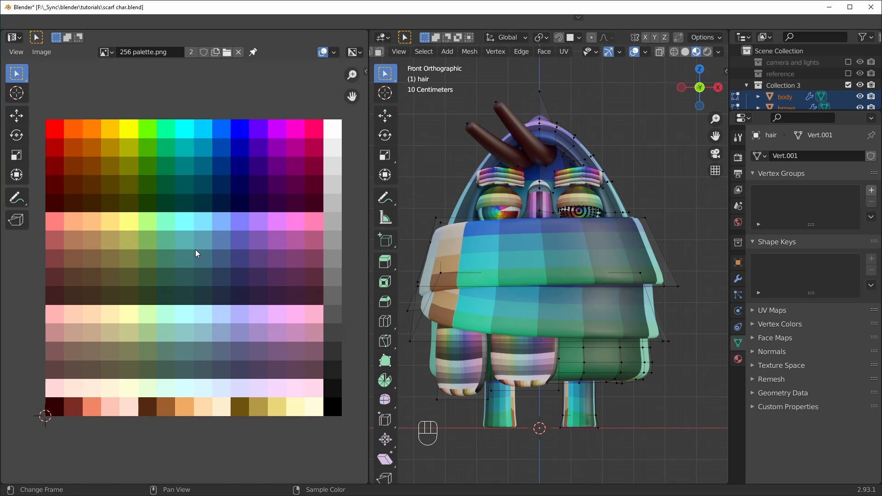
Leave Edit Mode for all the character parts and select only the body object
middle_click_drag(564, 319, 626, 346)
scroll(587, 317, "down", 5)
scroll(570, 349, "up", 2)
key("Tab")
left_click(624, 232)
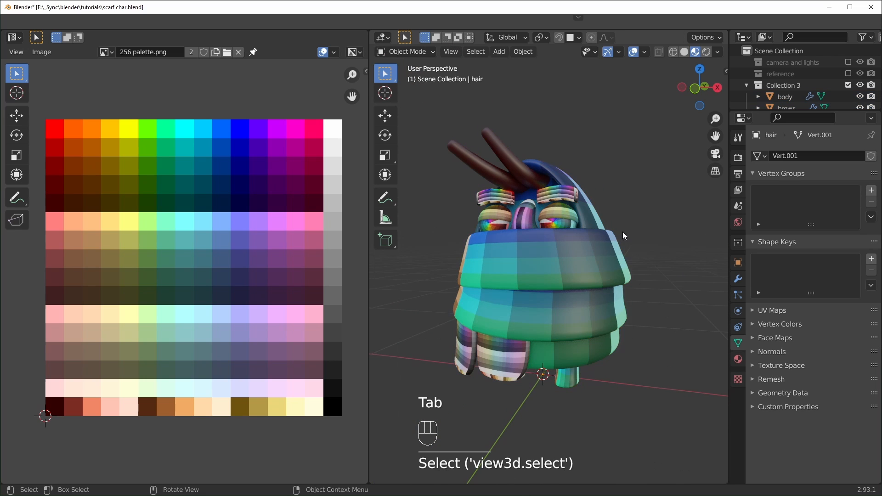
middle_click_drag(636, 250, 608, 260)
left_click(580, 189)
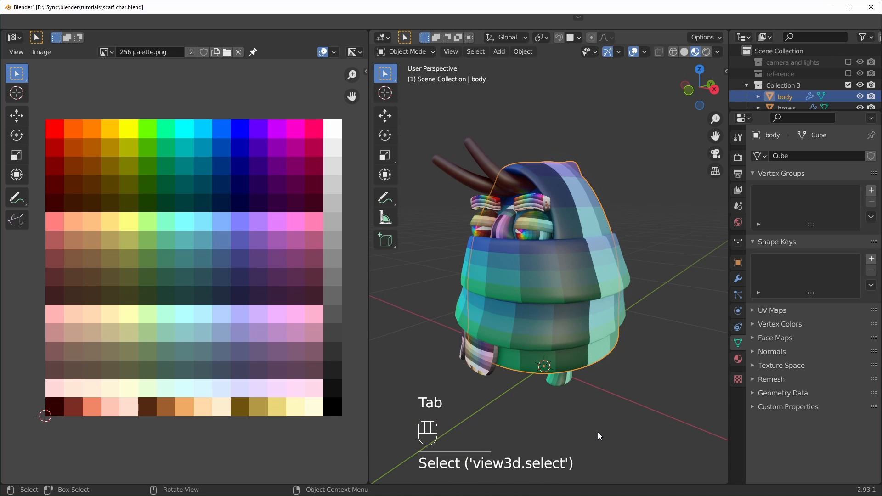
Select the body's whole mesh in Edit Mode and turn on UV sync selection
middle_click_drag(561, 417, 583, 385)
key("Tab")
key("a")
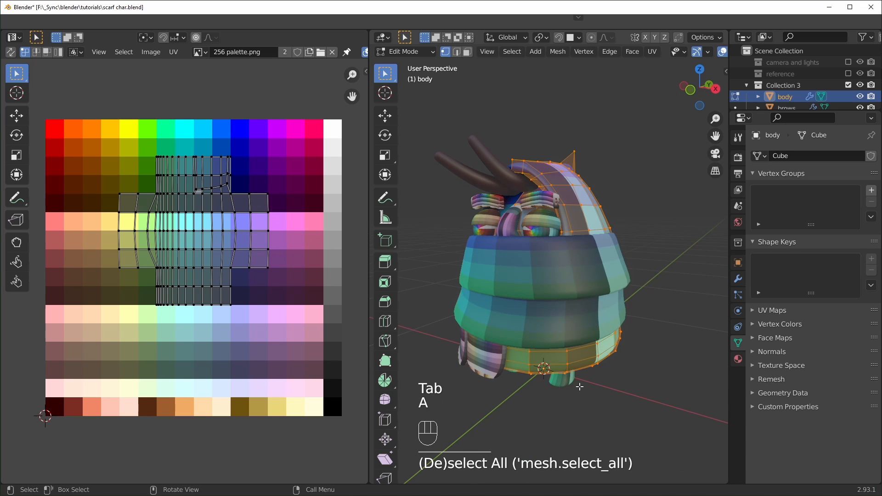
left_click(10, 52)
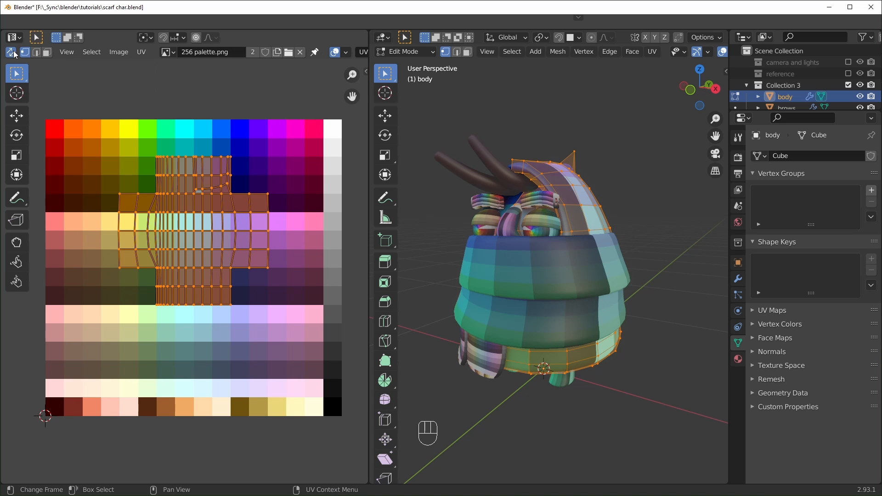
Select patches of the body's UVs and mesh vertices to compare the synced selection in both editors
left_click(215, 210)
left_click_drag(168, 190, 199, 224)
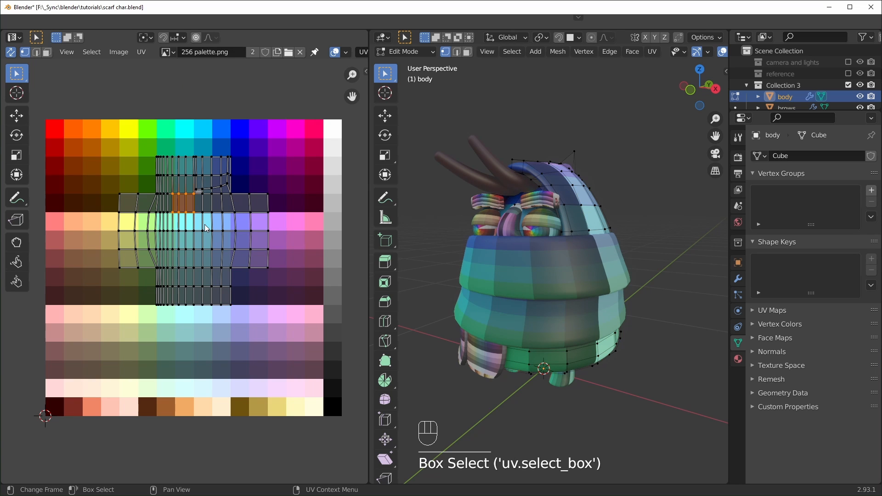
left_click_drag(278, 179, 240, 242)
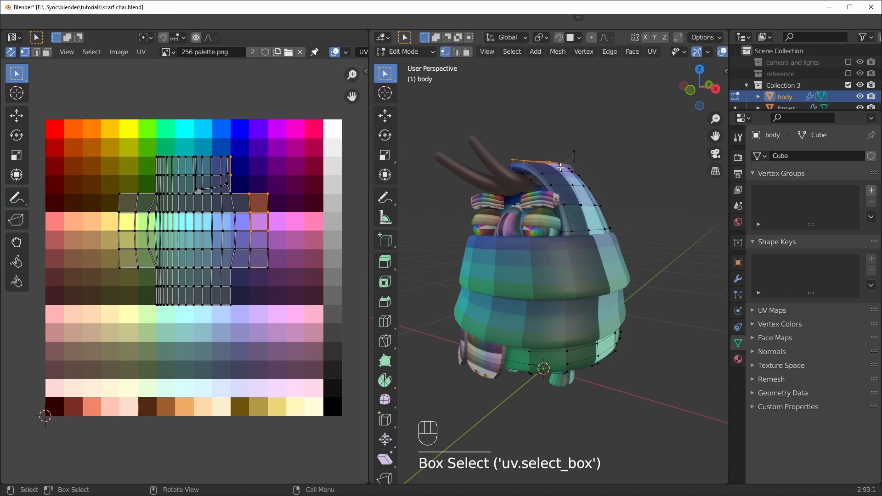
left_click_drag(586, 178, 611, 212)
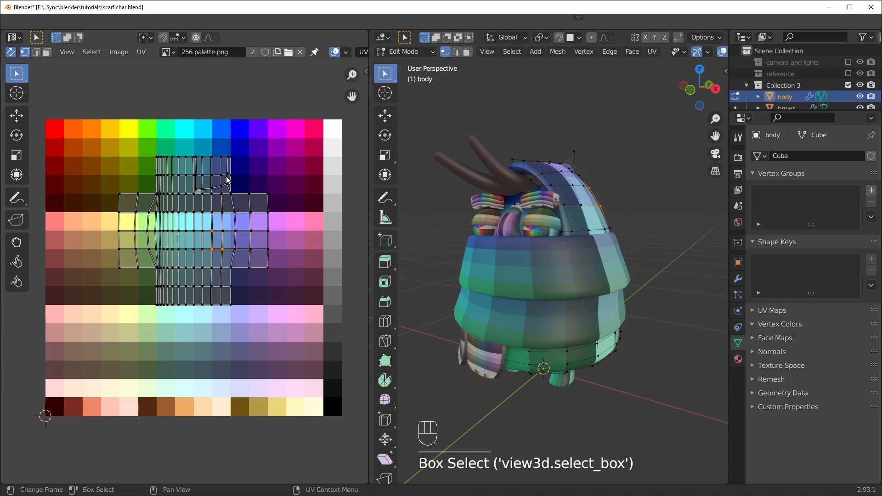
left_click(605, 214)
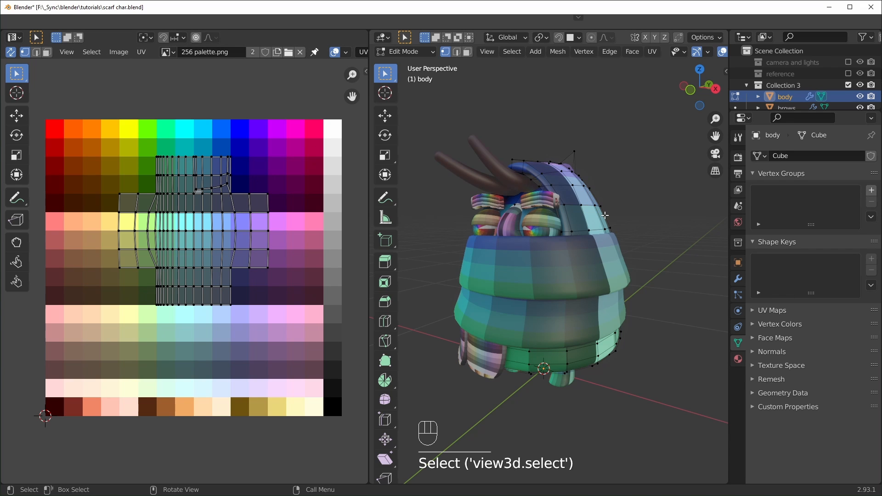
Select all of the body's UVs over the palette
key("a")
scroll(249, 344, "up", 1)
scroll(144, 301, "down", 2)
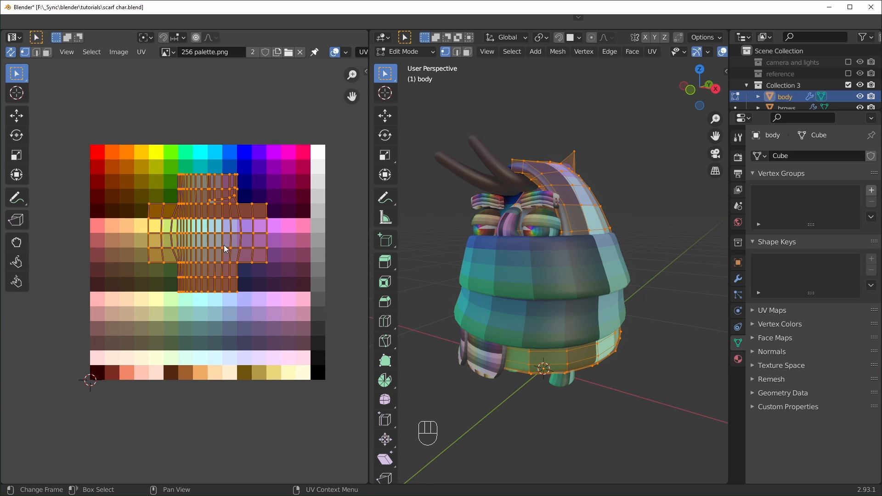
key("g")
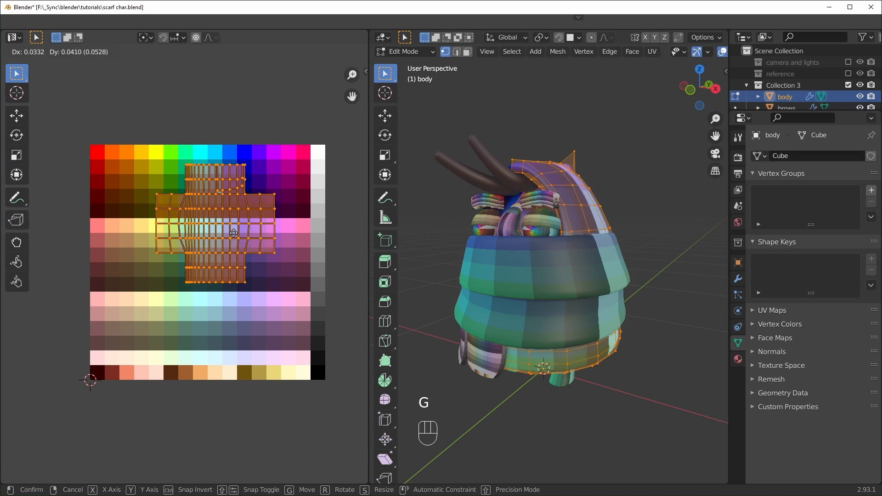
left_click(226, 243)
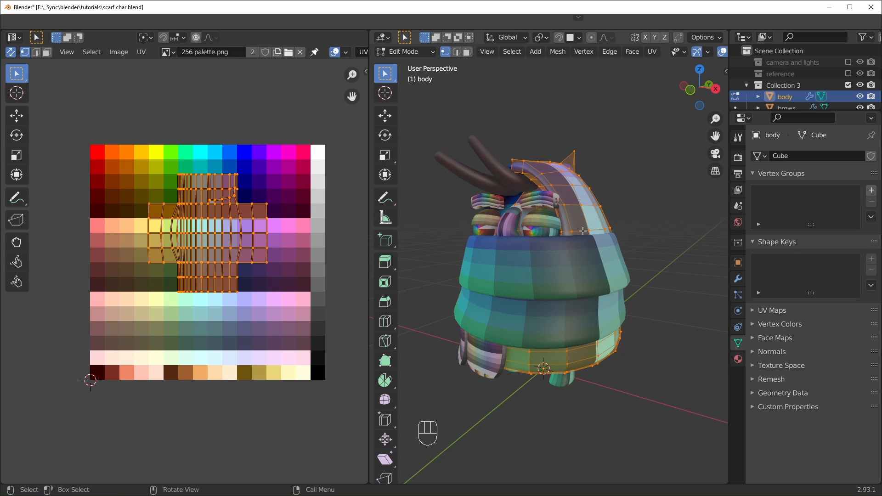
scroll(193, 303, "up", 1)
scroll(257, 266, "down", 1)
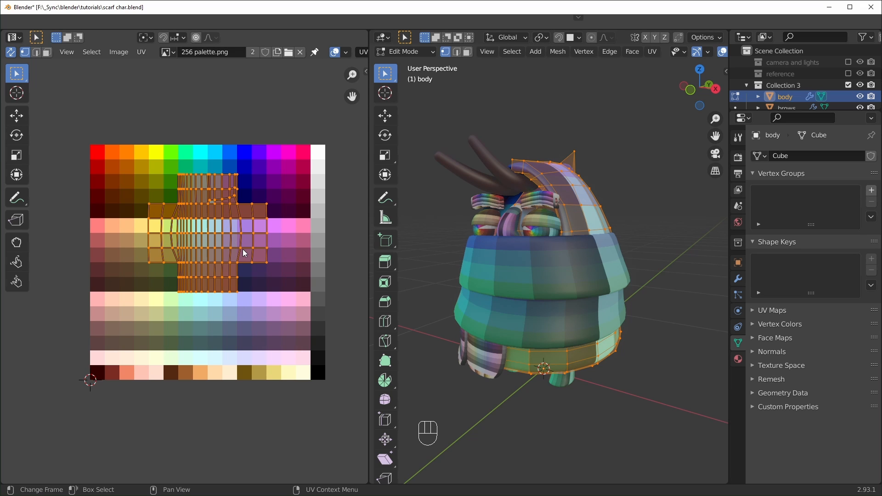
Scale all the body's UVs down to a single point and place it on the palette's white swatch, then leave Edit Mode
key("s")
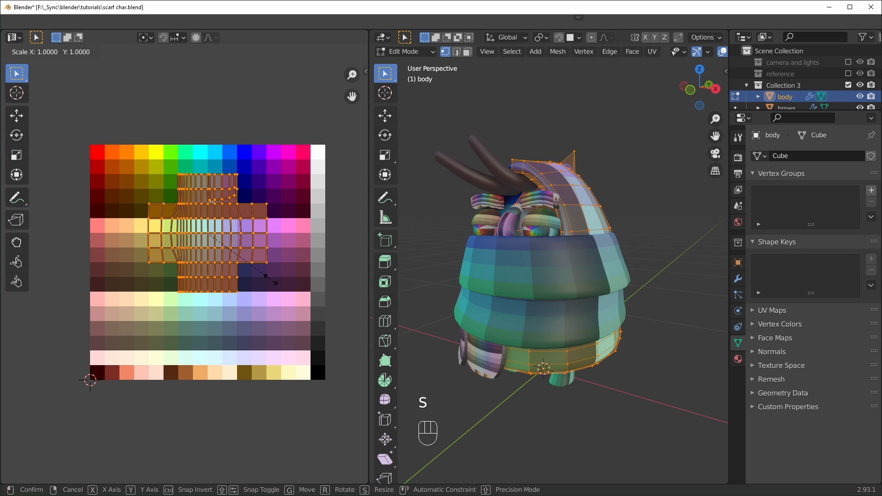
left_click(210, 234)
key("KP_Decimal")
scroll(272, 289, "down", 6)
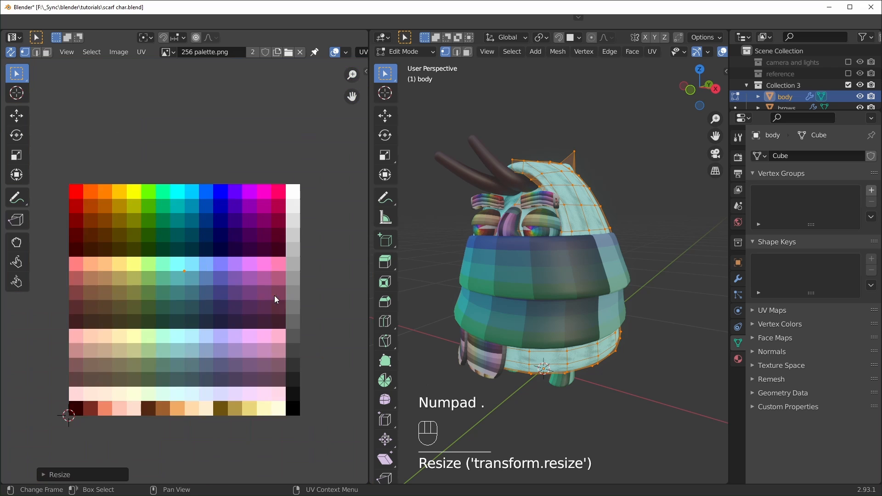
key("g")
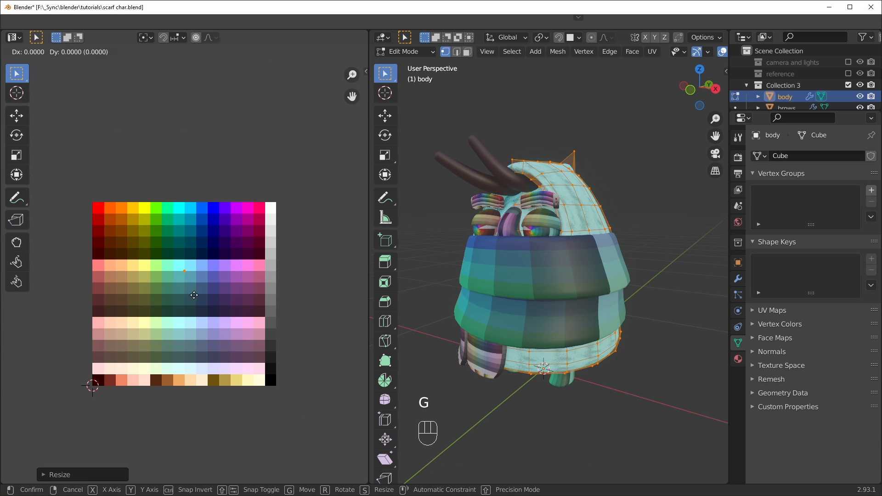
left_click(279, 232)
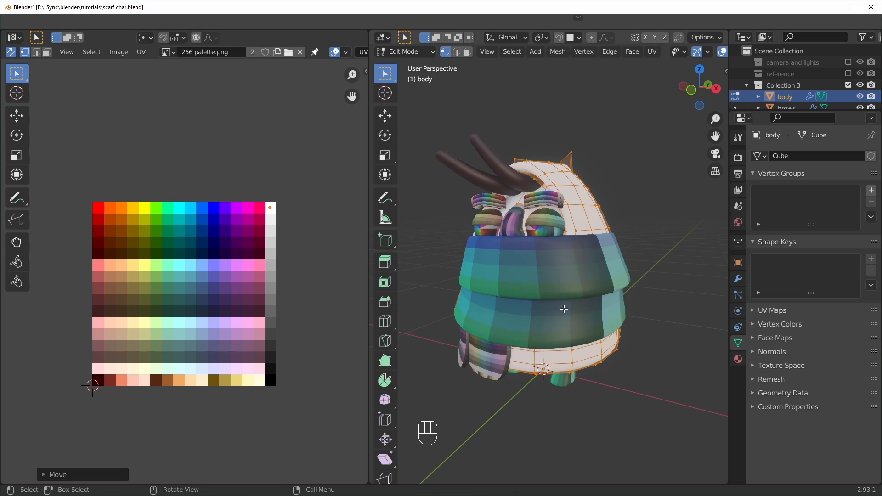
middle_click_drag(560, 314, 475, 316)
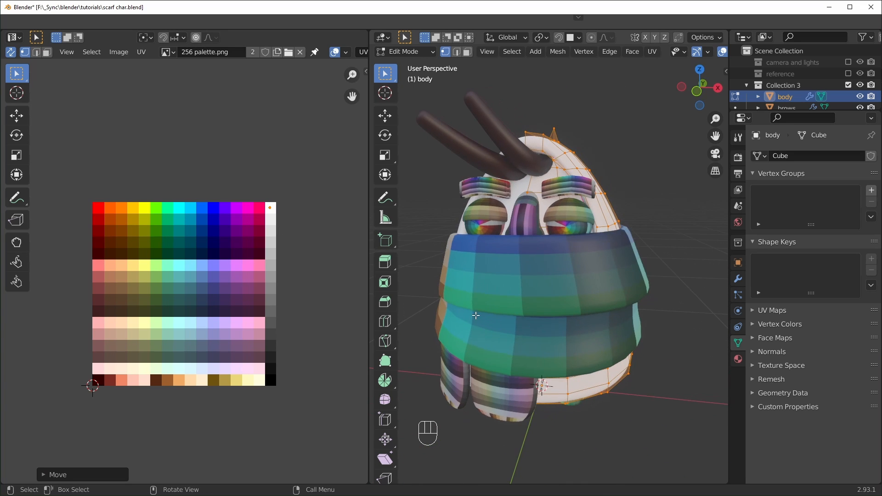
key("Tab")
Apply the hair's first Subdivision modifier and its Skin modifier
left_click(467, 147)
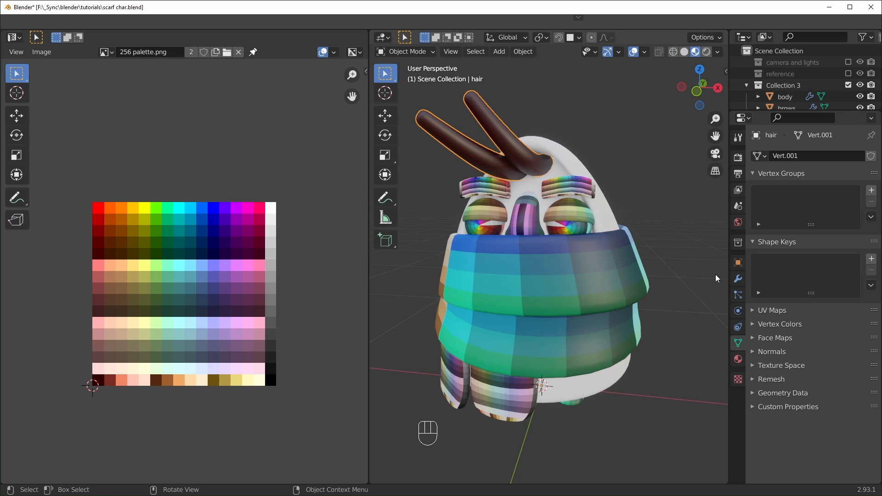
left_click(738, 279)
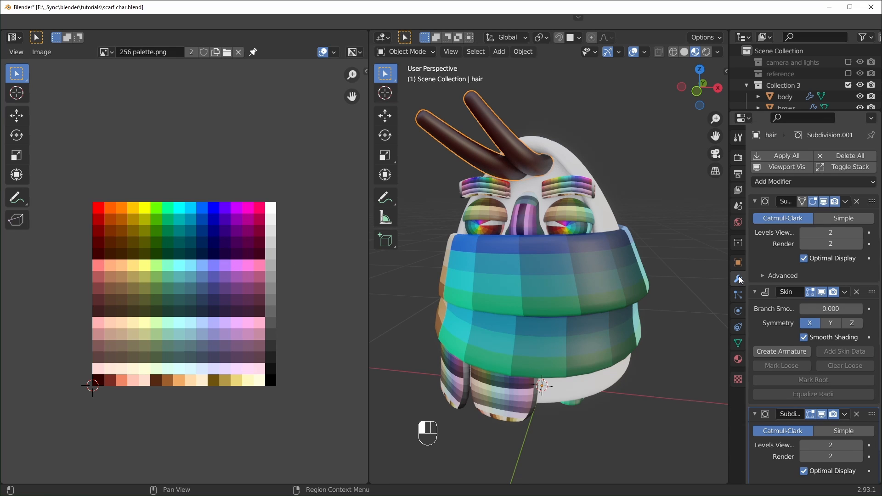
left_click(754, 202, "ctrl")
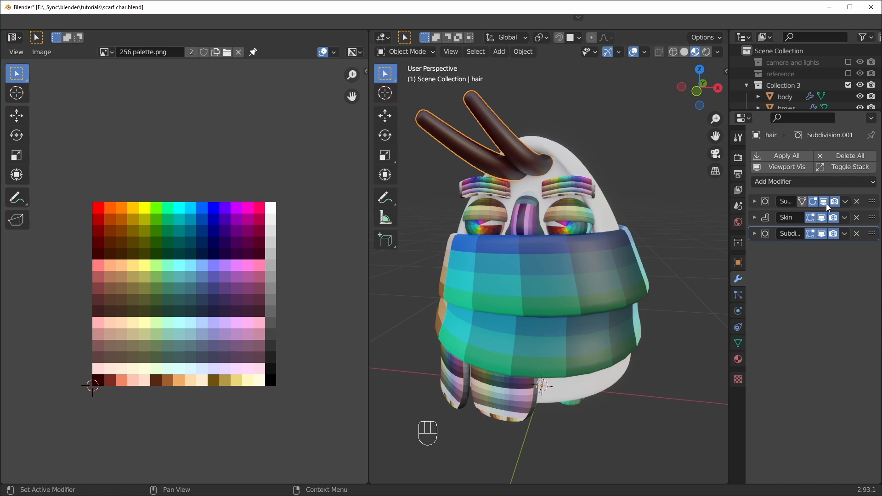
left_click(845, 201)
left_click(822, 225)
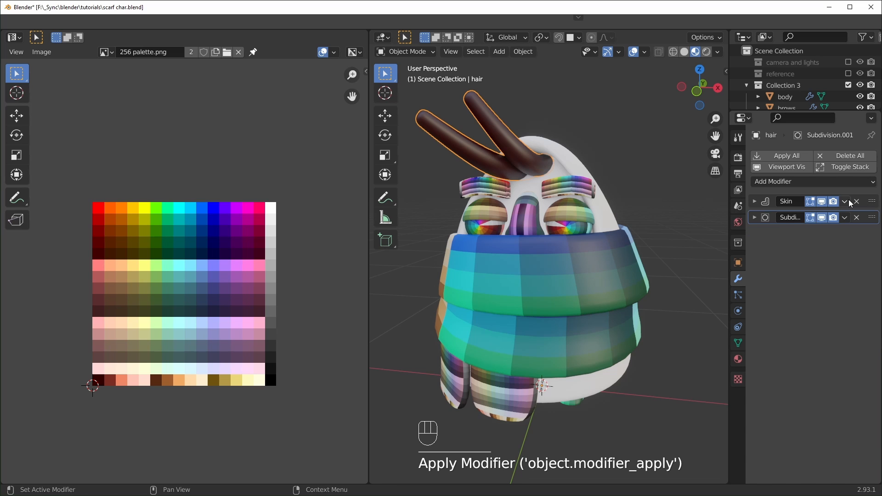
left_click(847, 201)
left_click(822, 211)
Compare the hair with its remaining Subdivision modifier shown and hidden in the viewport
left_click(756, 202)
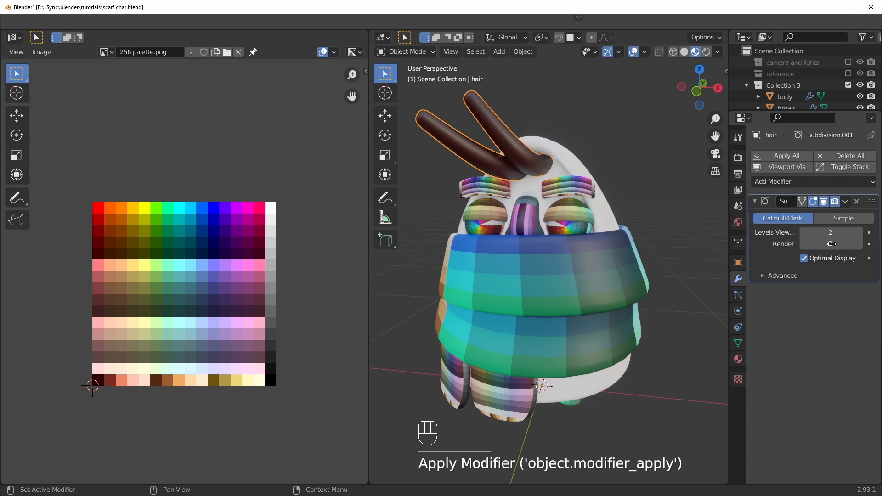
left_click(827, 204)
left_click(828, 203)
left_click(828, 203)
left_click(828, 203)
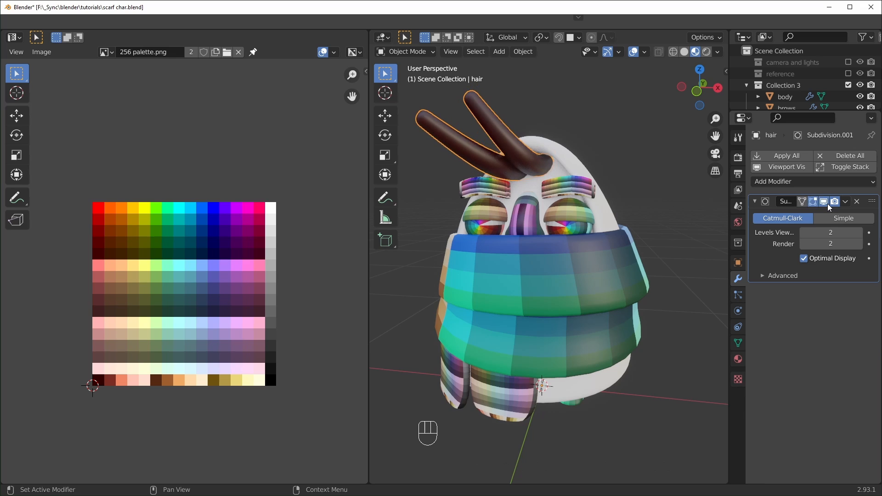
left_click(827, 203)
left_click(827, 203)
left_click(755, 202)
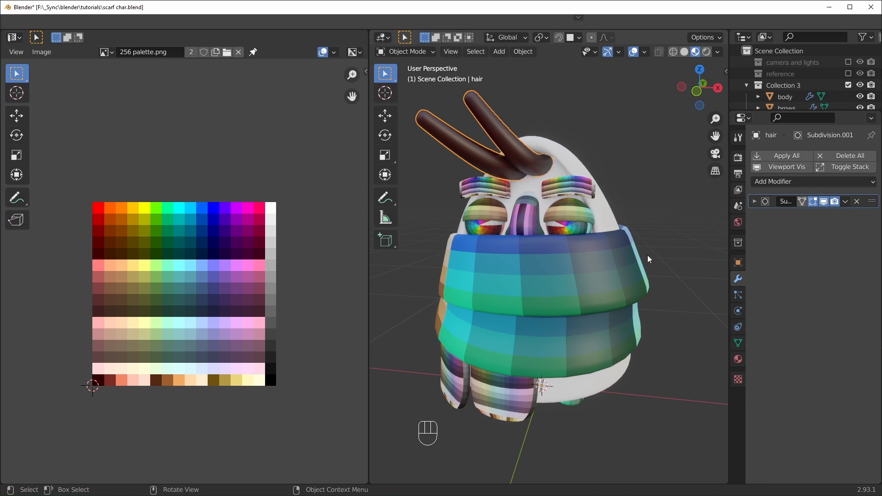
Save the file and unwrap the hair's whole mesh onto the palette
key("ctrl+s")
key("Tab")
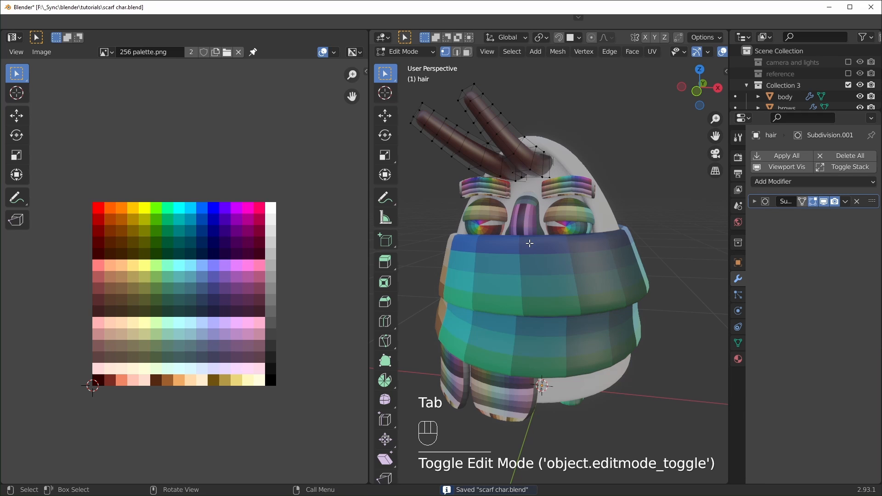
key("a")
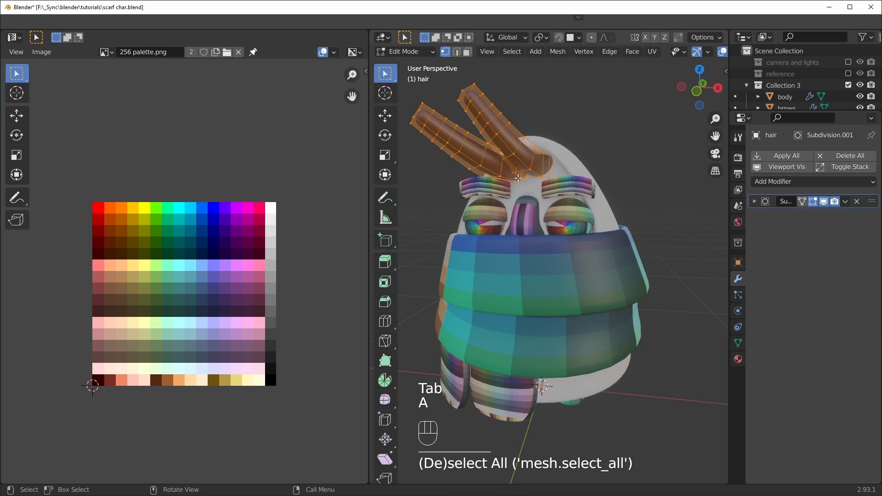
key("u")
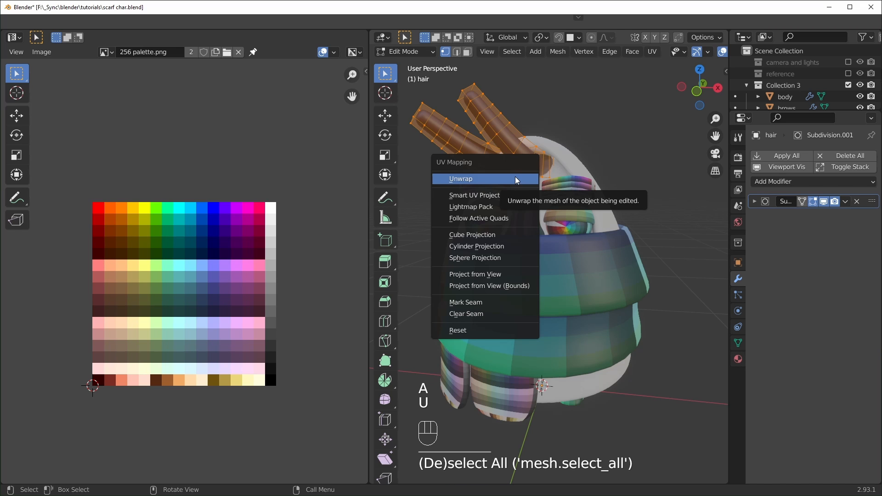
left_click(515, 176)
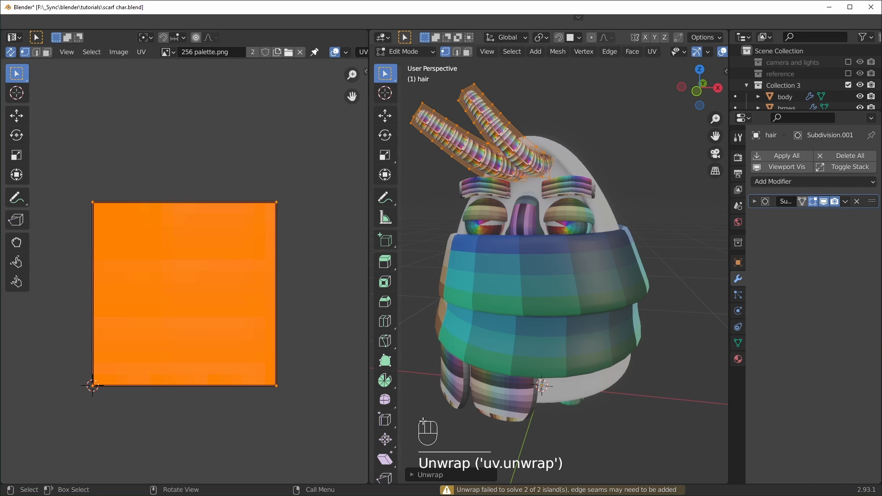
key("a")
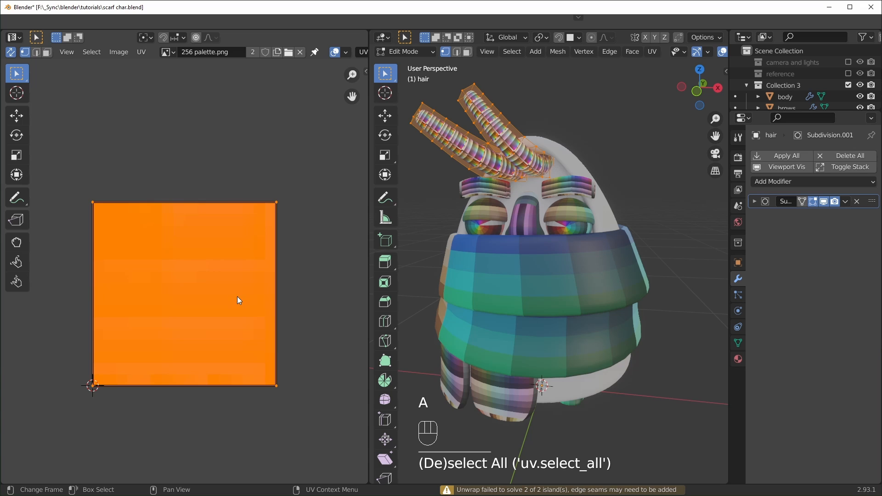
Scale the hair's UVs down to a single point on the palette and leave Edit Mode
type("s0")
key("Return")
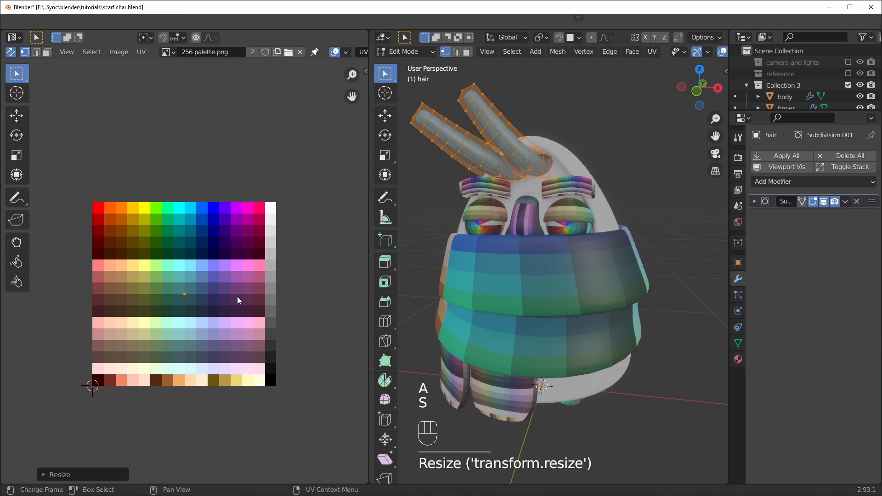
key("g")
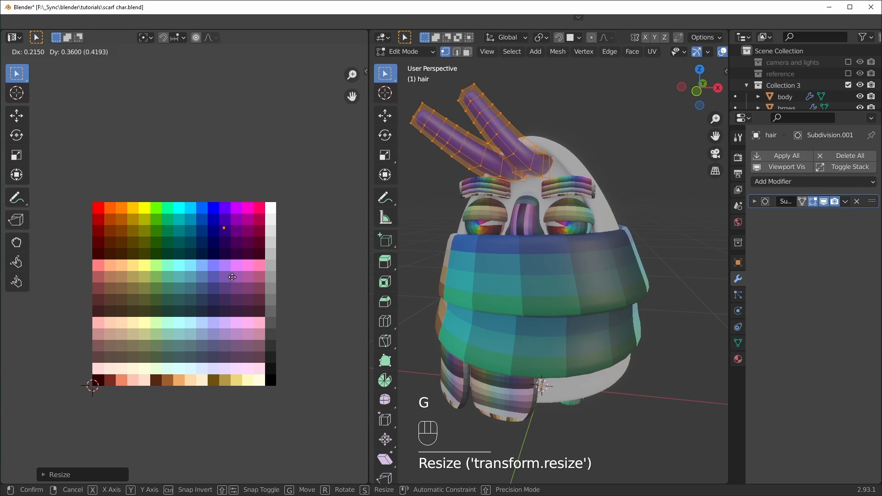
right_click(223, 295)
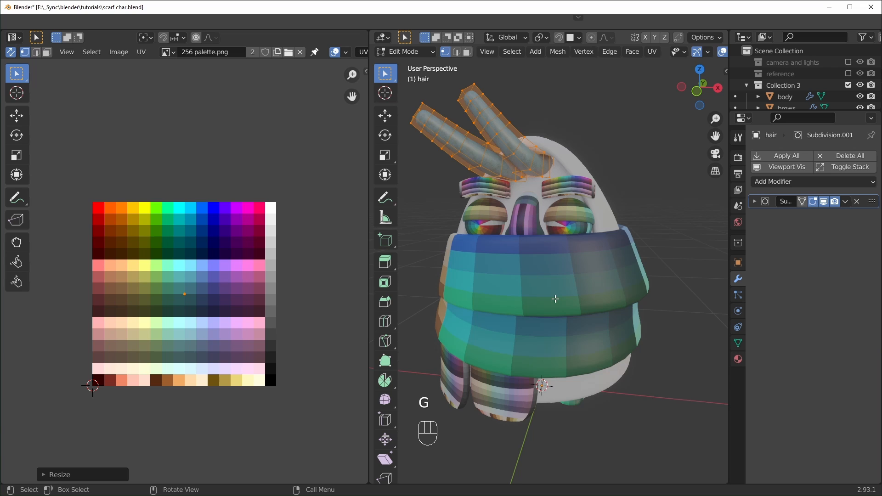
key("Tab")
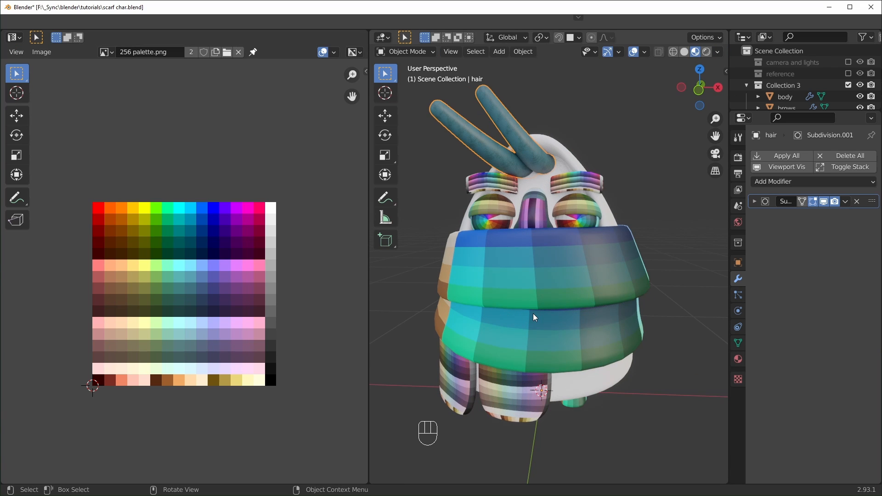
Scale the UVs of all the character's parts together to a single point and place it on the palette's white swatch
key("a")
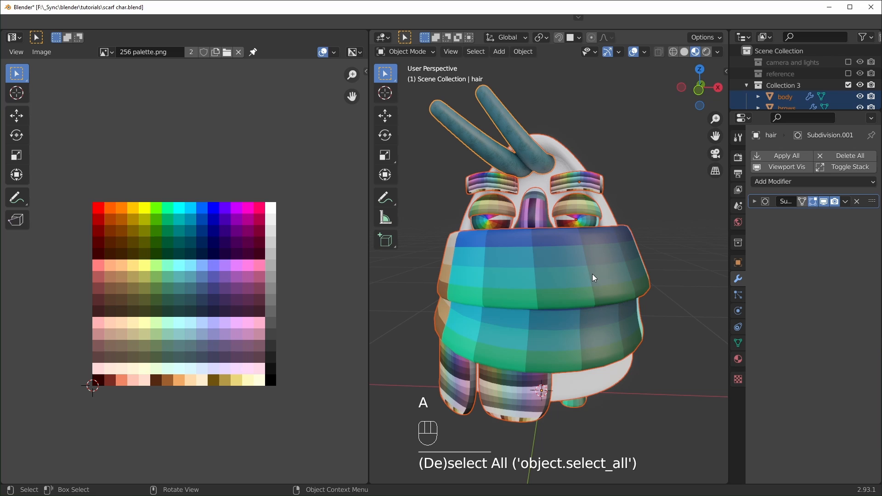
key("Tab")
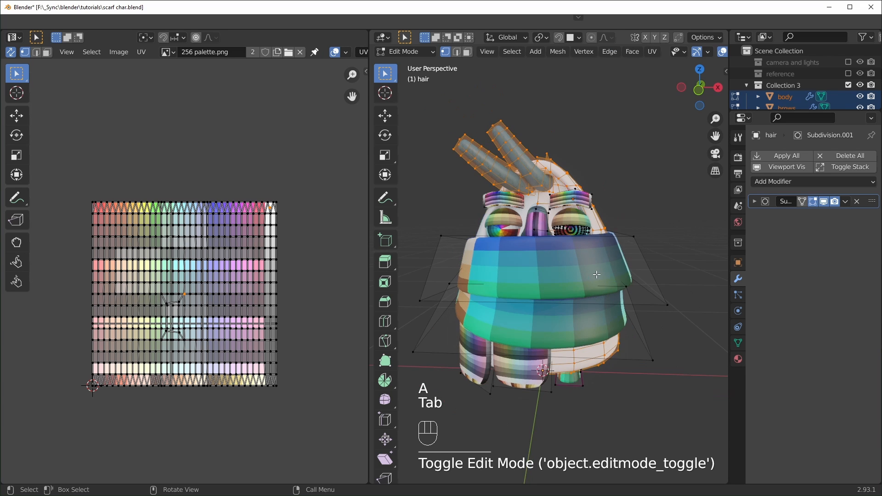
key("a")
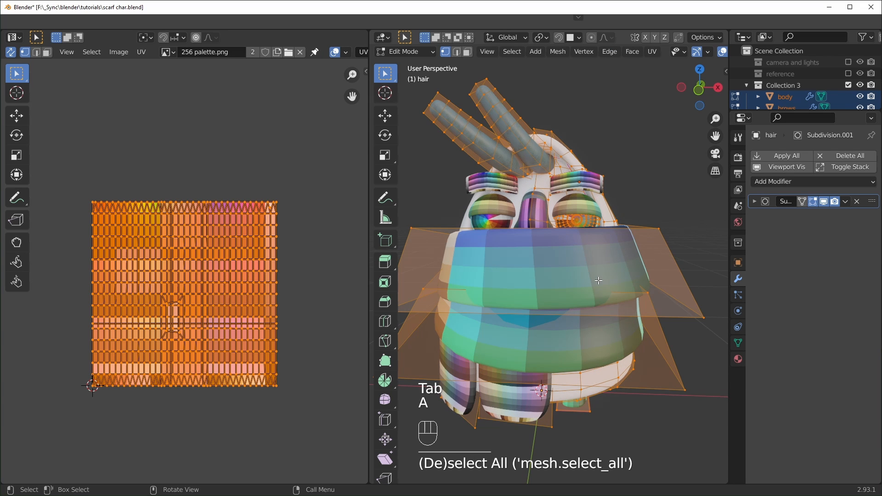
key("s")
left_click(213, 276)
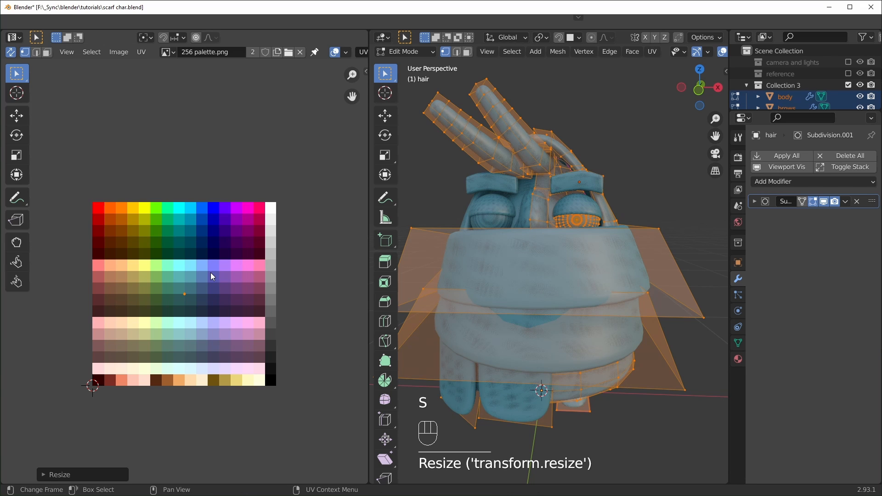
key("g")
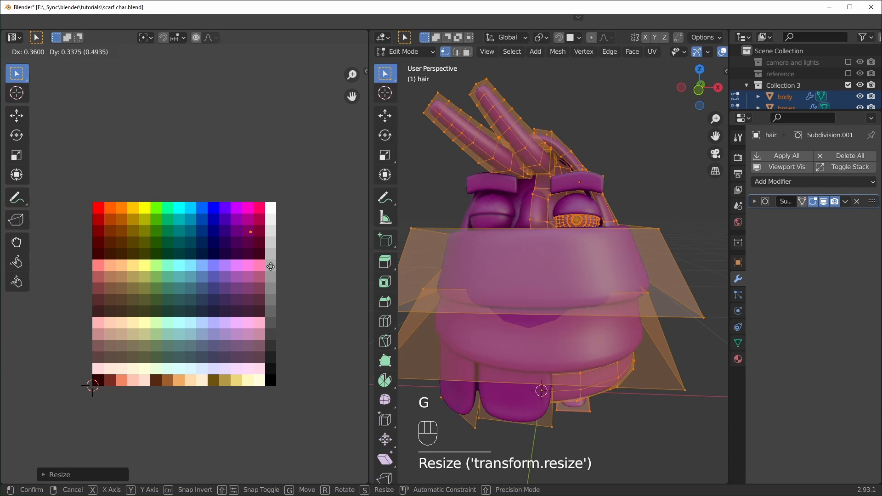
left_click(295, 255)
mouse_move(632, 350)
middle_mouse_down()
mouse_move(580, 368)
mouse_move(617, 344)
mouse_move(638, 346)
middle_mouse_up()
scroll(618, 353, "down", 2)
scroll(637, 347, "up", 1)
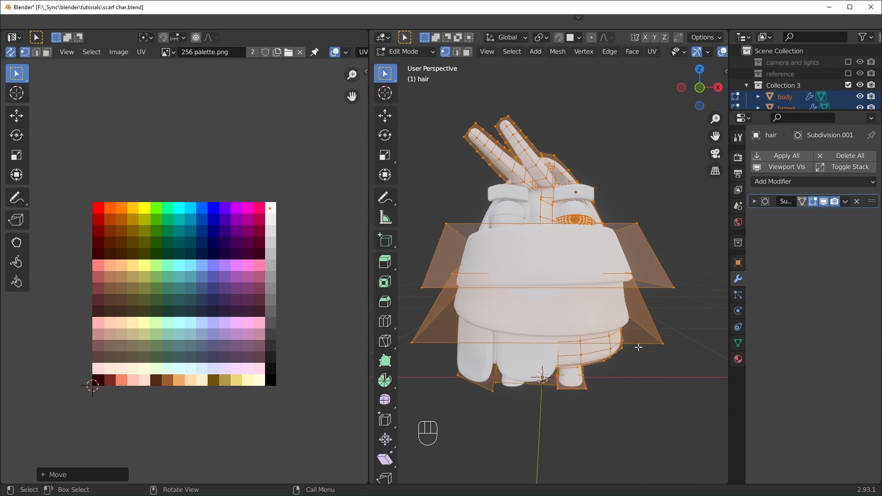
key("Tab")
Isolate the body in Local View and open its mesh in Edit Mode
left_click(605, 351)
left_click(562, 177)
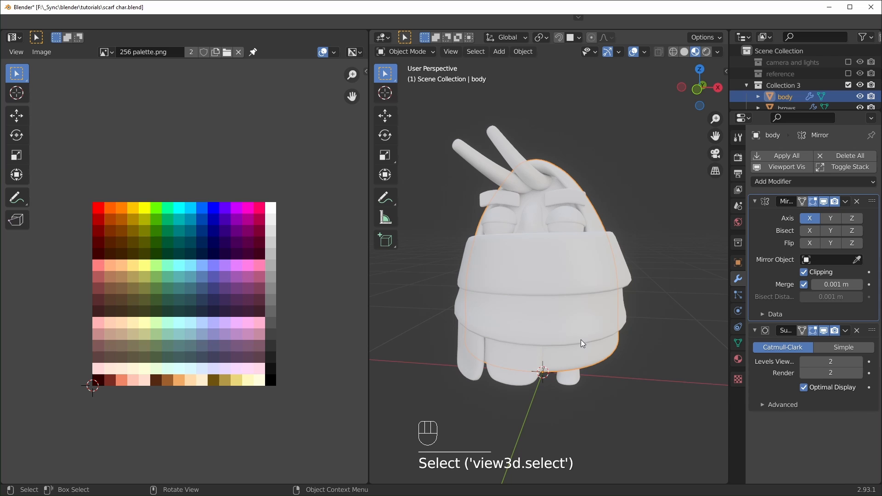
key("KP_Divide")
middle_click_drag(581, 339, 603, 307)
key("Tab")
scroll(603, 308, "up", 1)
left_click(571, 253)
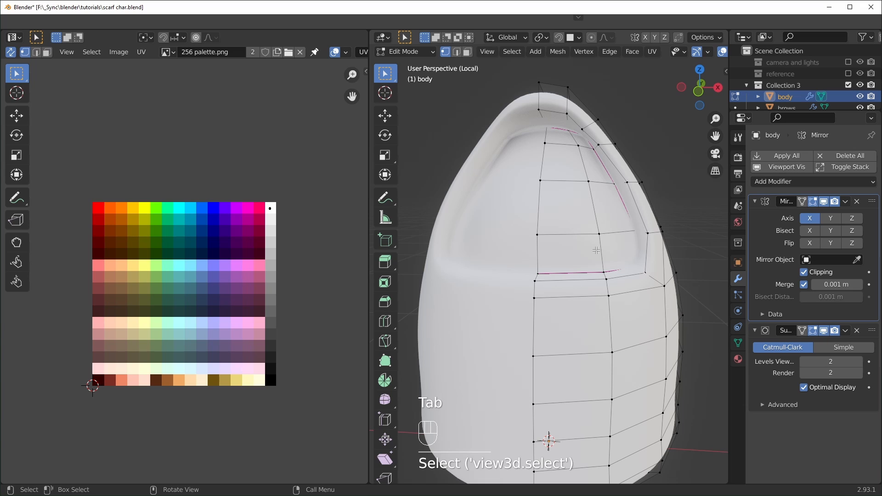
Select the faces of the body's recessed face area and place their UVs on the muted mint-green swatch
key("3")
left_click(581, 253)
left_click(612, 209, "shift")
left_click(614, 251, "shift")
left_click(582, 209, "shift")
left_click(577, 164, "shift")
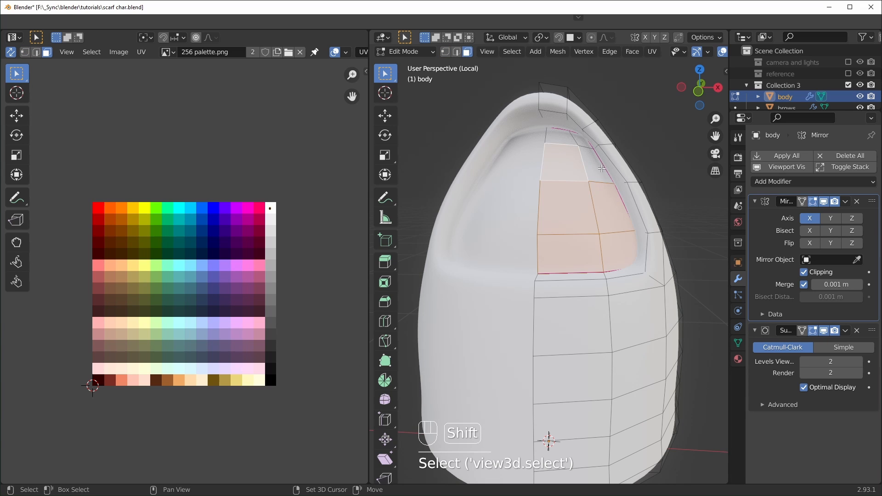
left_click(602, 168, "shift")
left_click(585, 152, "shift")
left_click(560, 148, "shift")
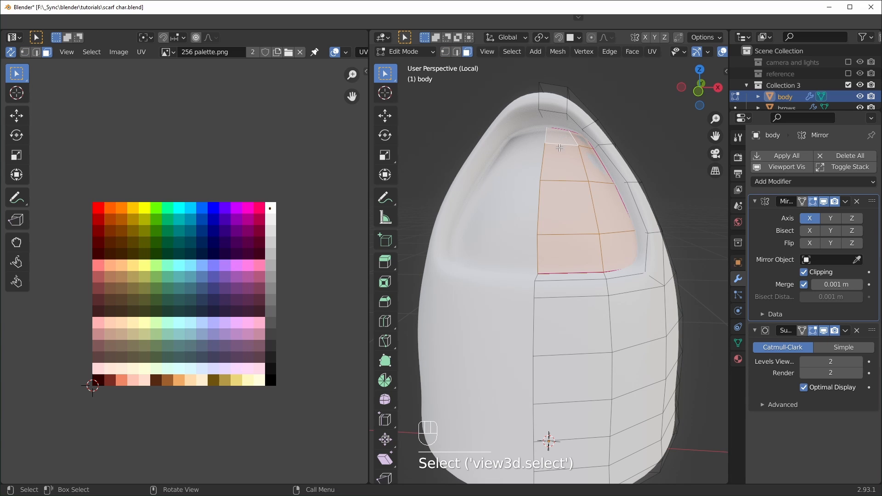
scroll(261, 268, "up", 2)
middle_click_drag(263, 266, 315, 210, "shift")
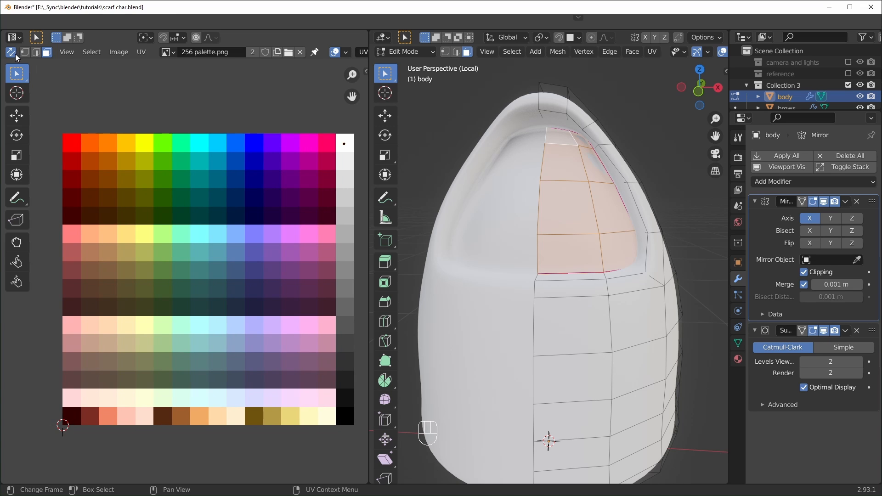
key("g")
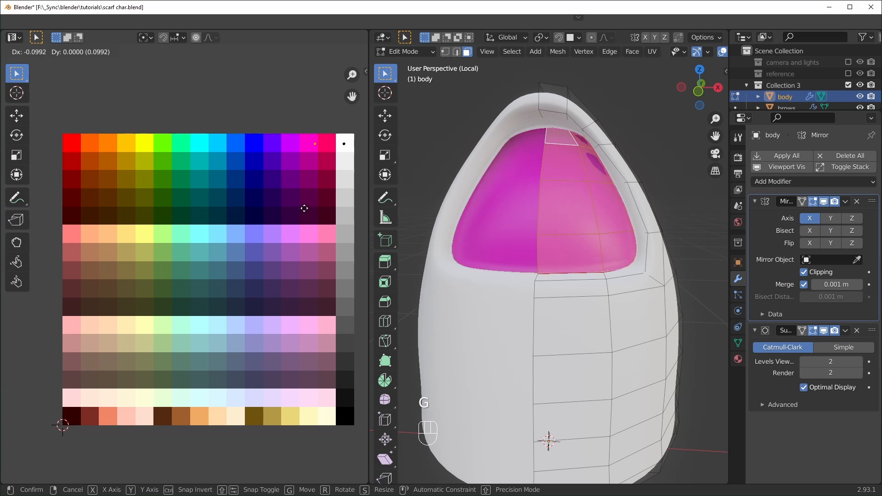
right_click(303, 211)
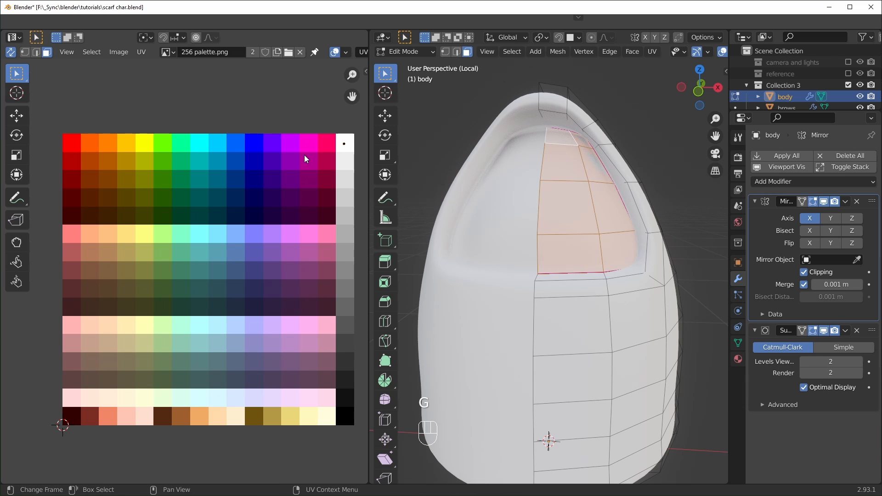
key("g")
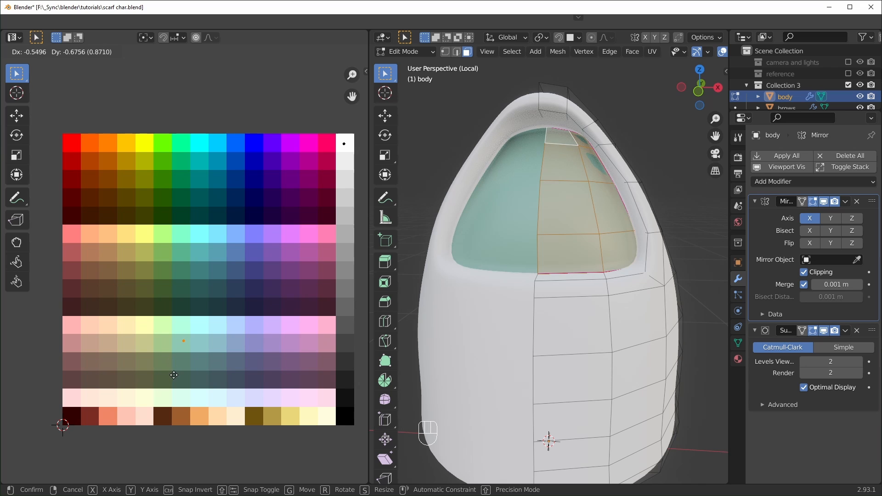
left_click(173, 375)
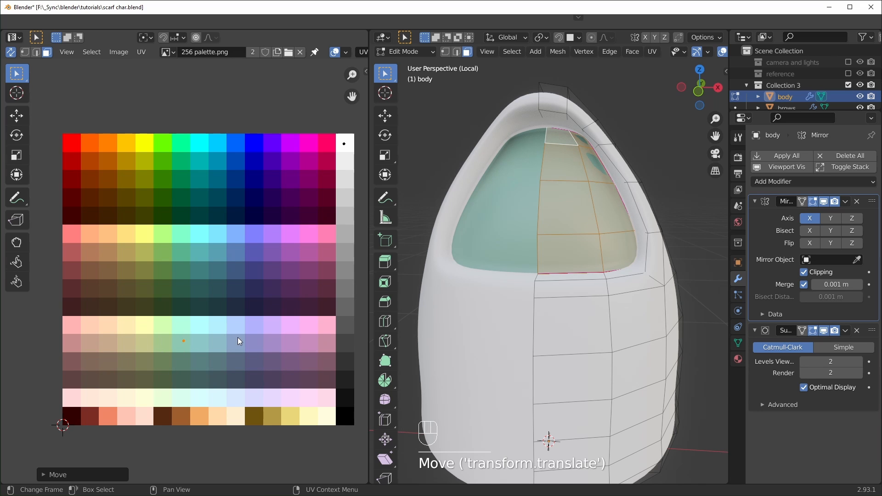
mouse_move(588, 310)
middle_mouse_down()
mouse_move(577, 311)
mouse_move(593, 312)
middle_mouse_up()
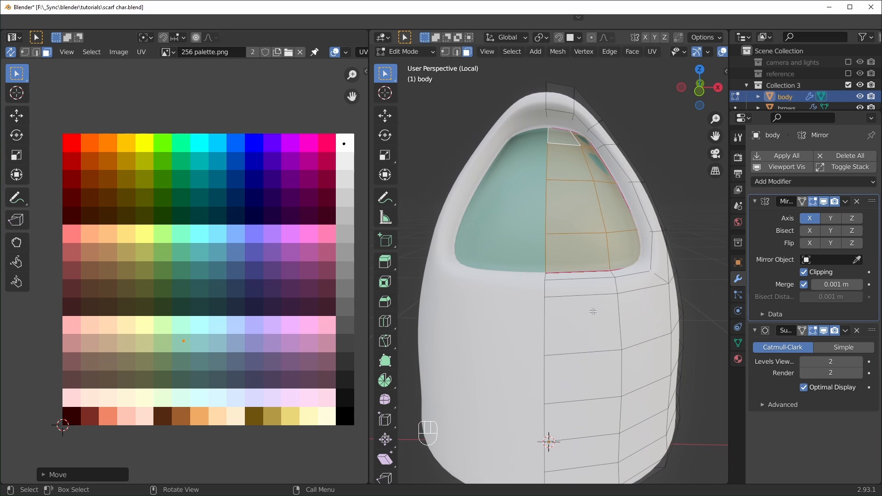
Place the UVs of the rest of the body on the medium purple swatch, then leave Local View and Edit Mode
key("a")
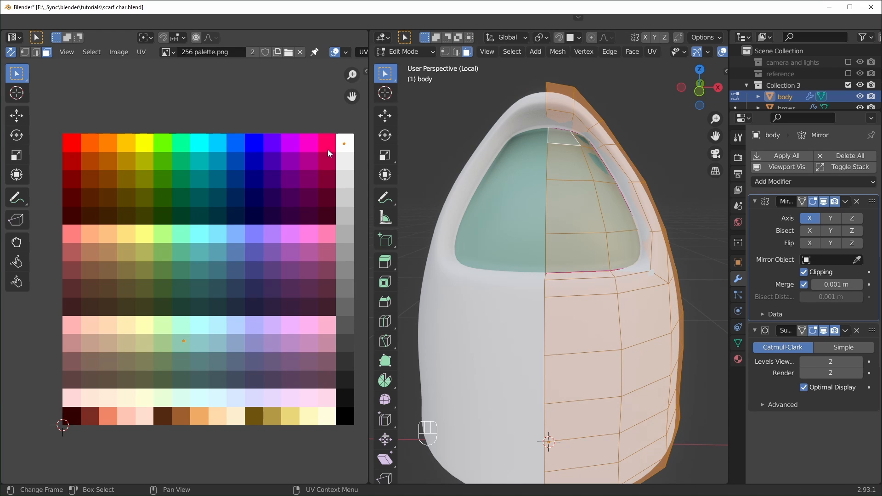
left_click_drag(307, 103, 353, 167)
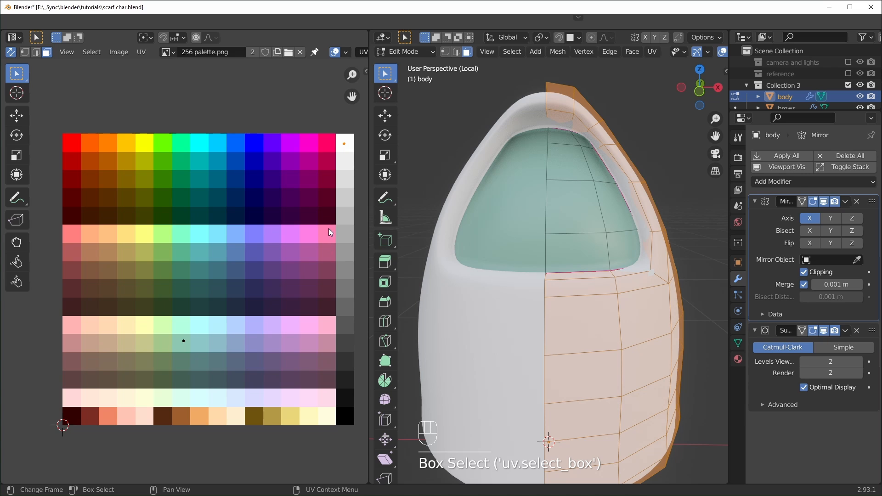
left_click_drag(321, 121, 360, 162)
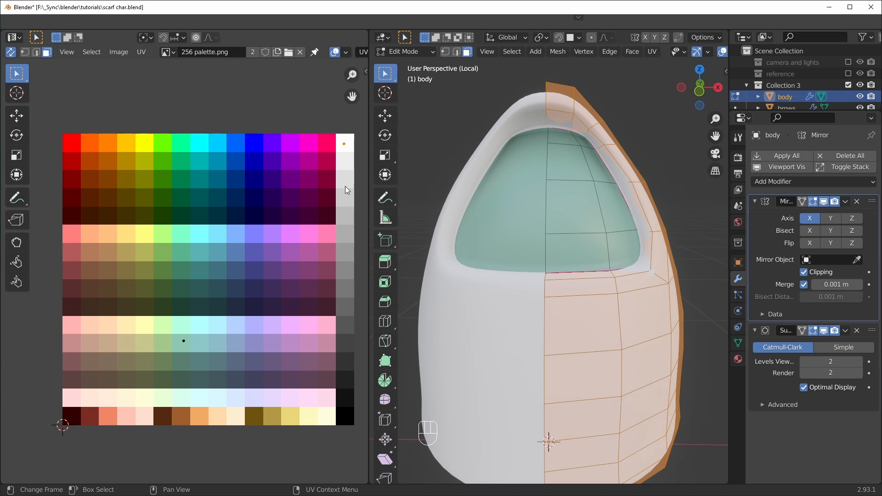
key("g")
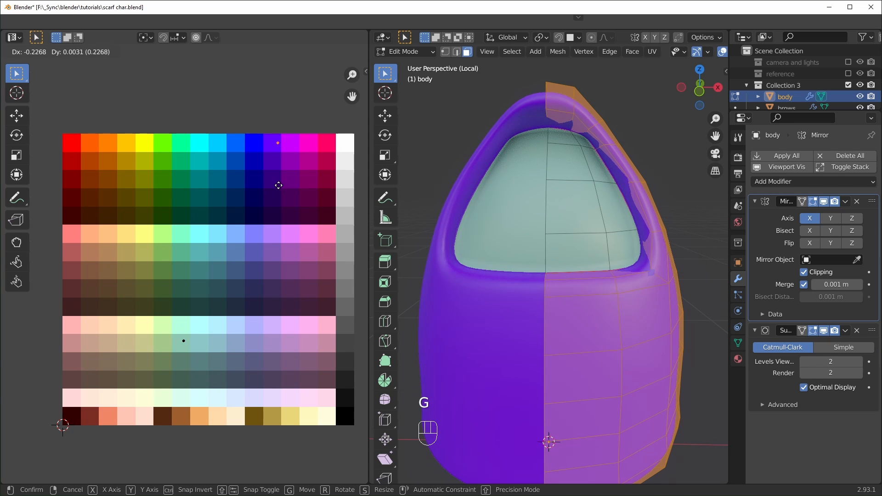
left_click(274, 291)
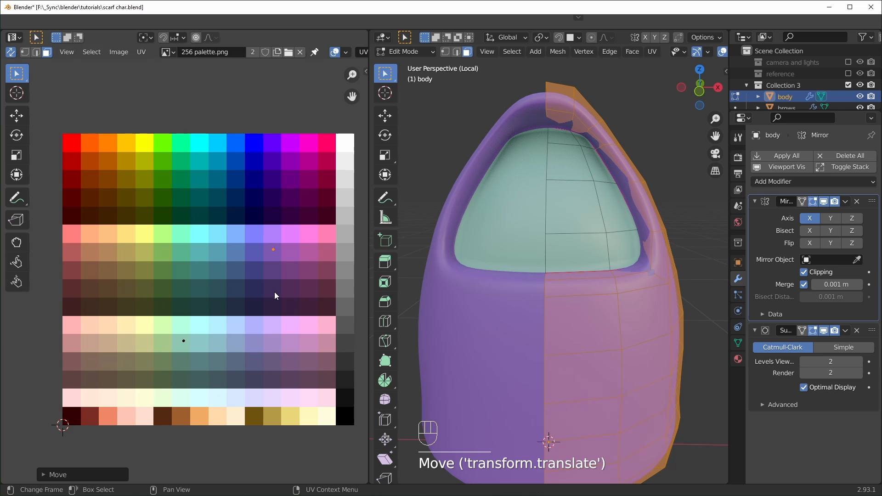
mouse_move(528, 303)
middle_mouse_down()
mouse_move(483, 303)
mouse_move(529, 304)
middle_mouse_up()
scroll(528, 304, "down", 1)
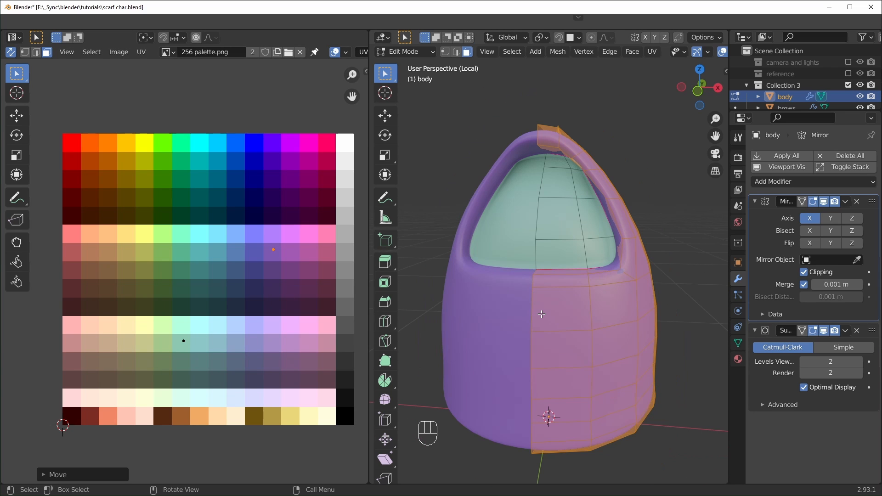
key("KP_Divide")
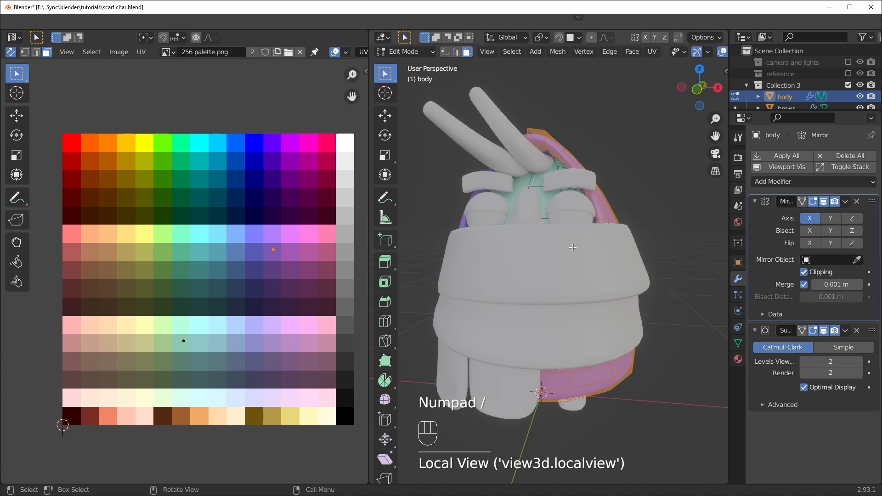
key("Tab")
Grow the selection twice from the centre of the eye mesh and place the iris faces' UVs on the dark violet swatch
left_click(599, 253)
middle_click_drag(603, 259, 605, 274)
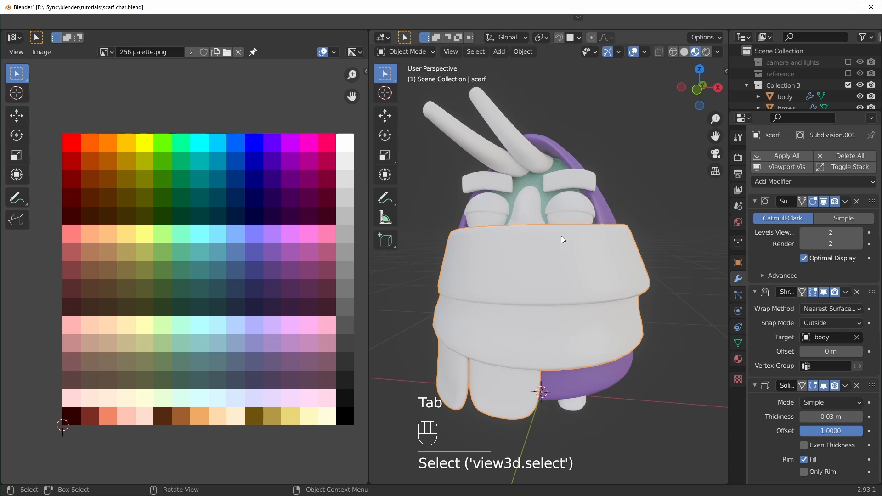
middle_click_drag(574, 216, 594, 228)
left_click(594, 228)
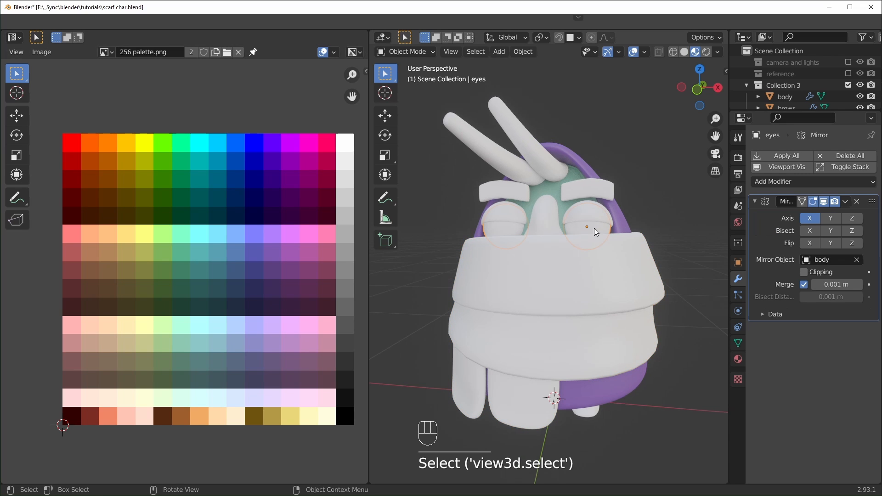
key("Tab")
scroll(662, 233, "up", 2)
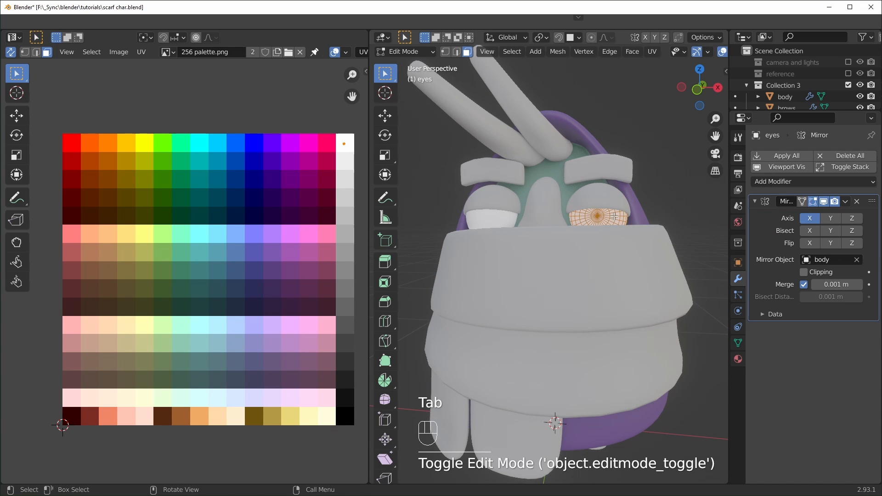
scroll(617, 217, "up", 2)
scroll(590, 229, "up", 3)
middle_click_drag(684, 190, 599, 257, "shift")
key("1")
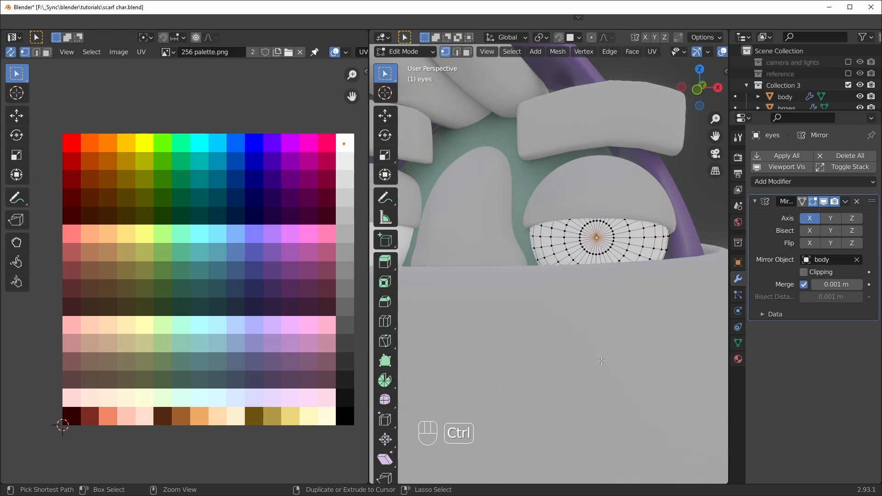
key("ctrl+KP_Add")
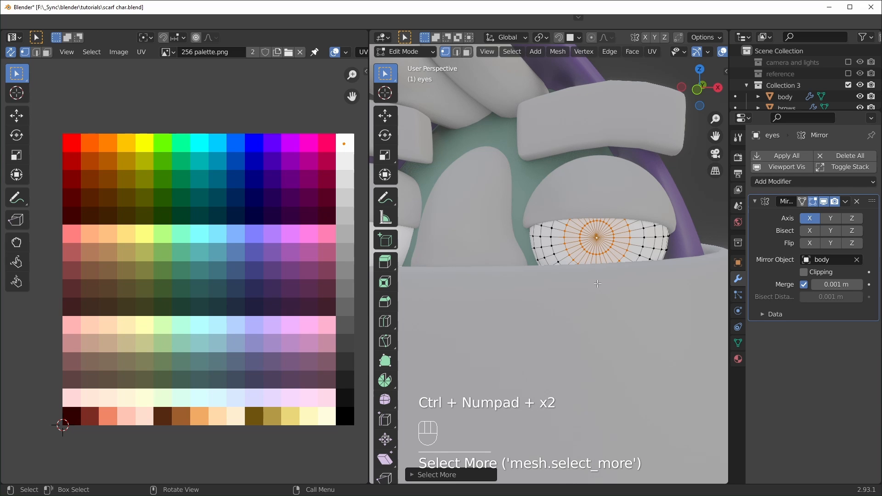
key("3")
key("g")
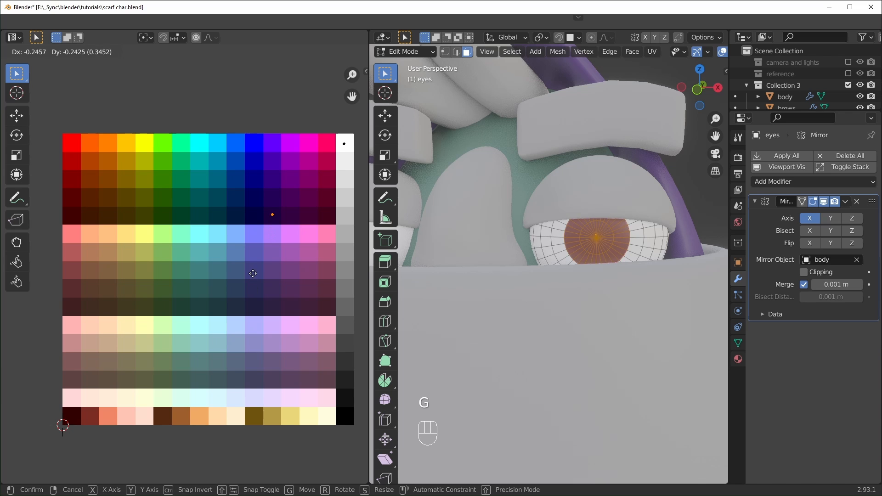
left_click(252, 258)
scroll(578, 307, "down", 4)
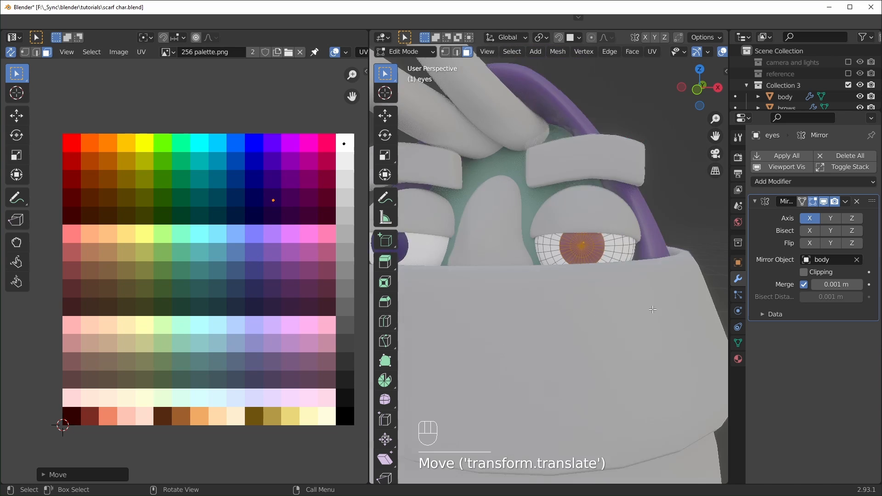
scroll(578, 307, "up", 2)
mouse_move(514, 320)
middle_mouse_down()
mouse_move(552, 323)
mouse_move(515, 320)
middle_mouse_up()
scroll(581, 317, "down", 2)
scroll(582, 317, "up", 3)
scroll(582, 317, "down", 1)
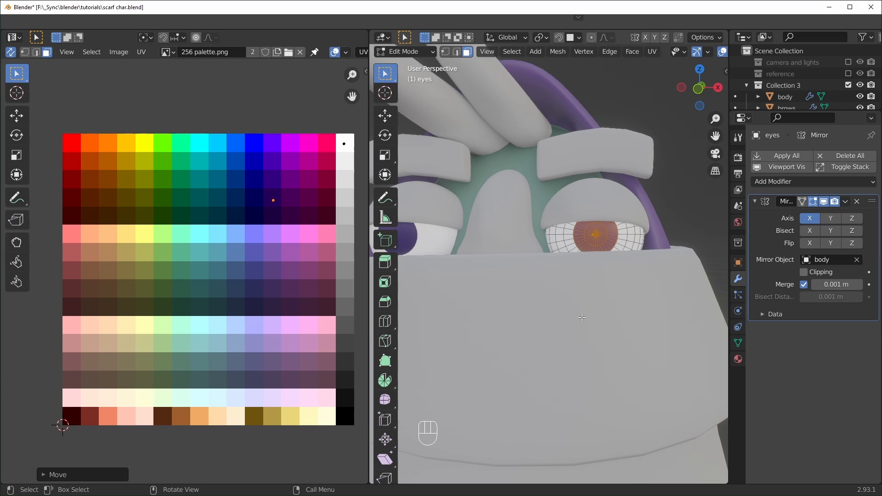
Grow the iris selection on the eye by one more ring and collapse its UVs to a single point
key("ctrl+KP_Add")
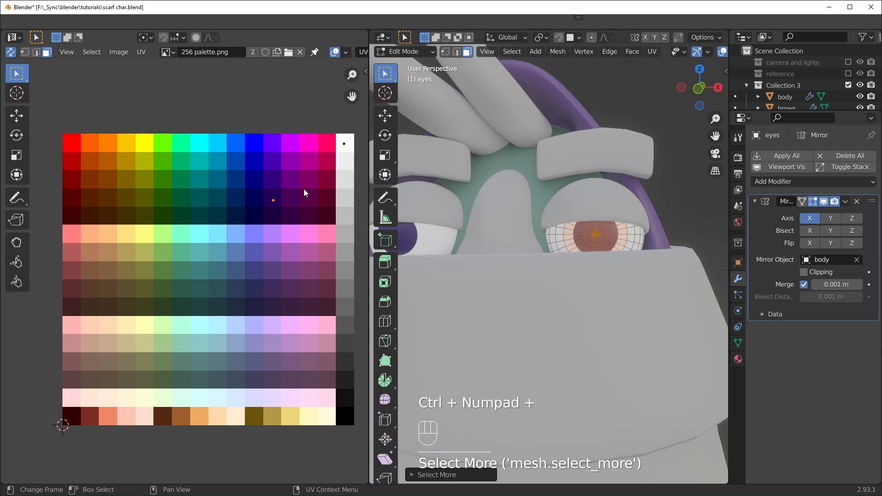
key("g")
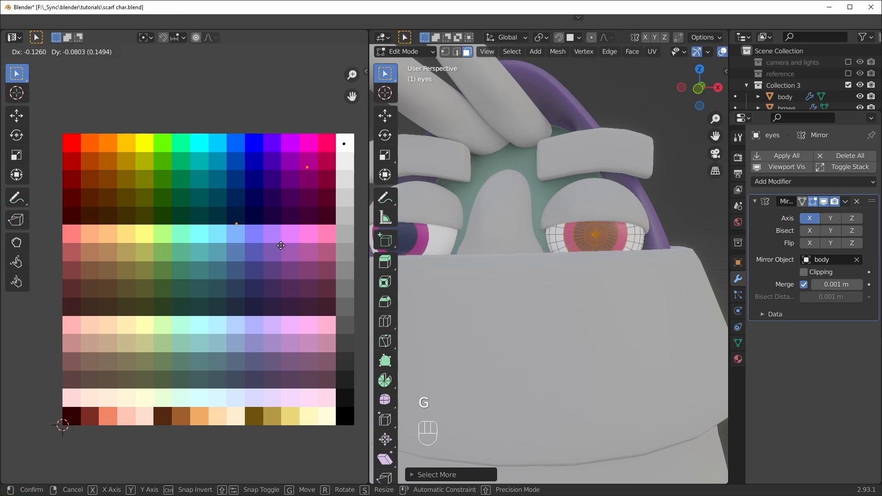
right_click(283, 239)
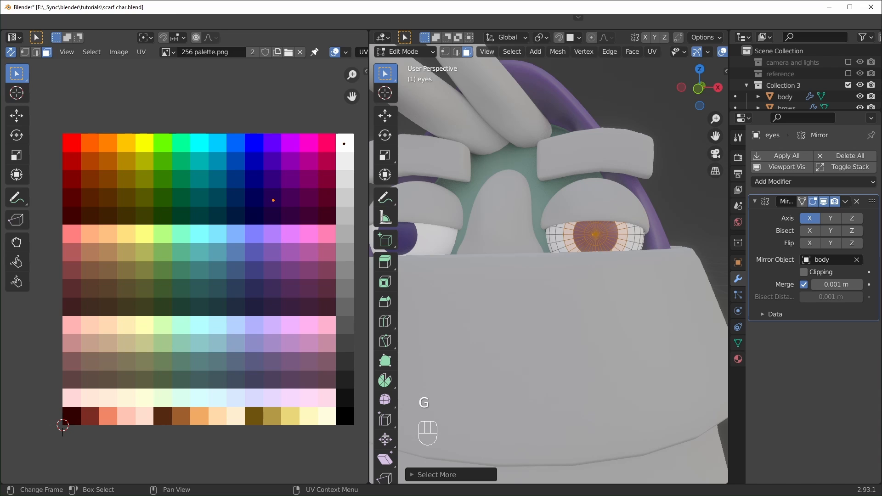
key("s")
key("0")
left_click(283, 239)
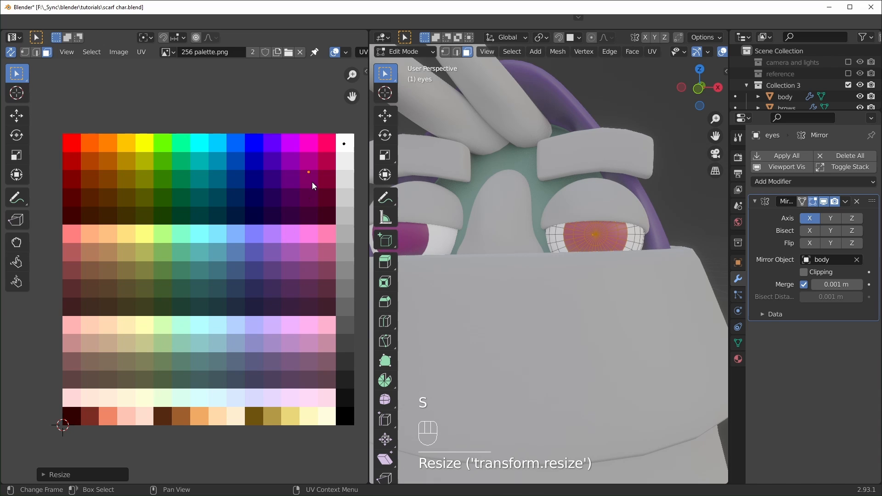
Place the enlarged iris's collapsed UVs on the dark violet swatch
key("g")
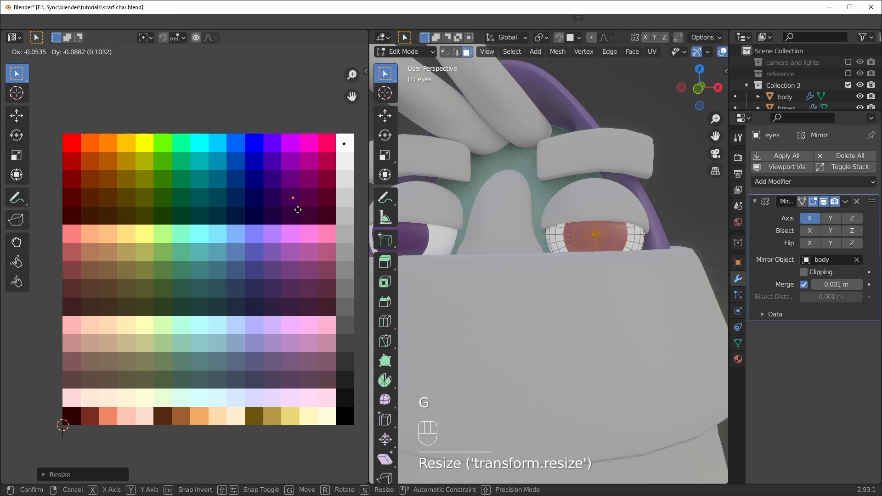
left_click(278, 208)
scroll(478, 245, "down", 4)
middle_click_drag(478, 245, 499, 241)
scroll(499, 242, "up", 1)
scroll(564, 276, "up", 2)
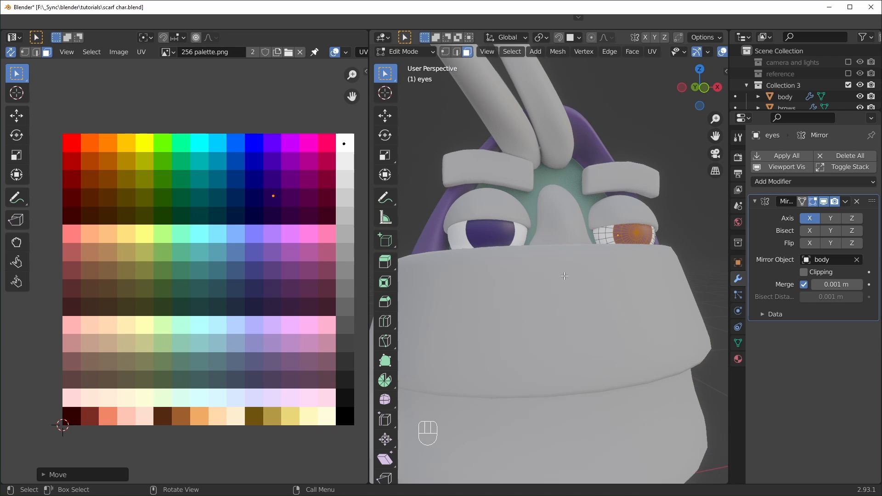
Open all objects together in Edit Mode, clear the selection and select the linked faces of the nose
key("Tab")
scroll(564, 276, "down", 1)
key("a")
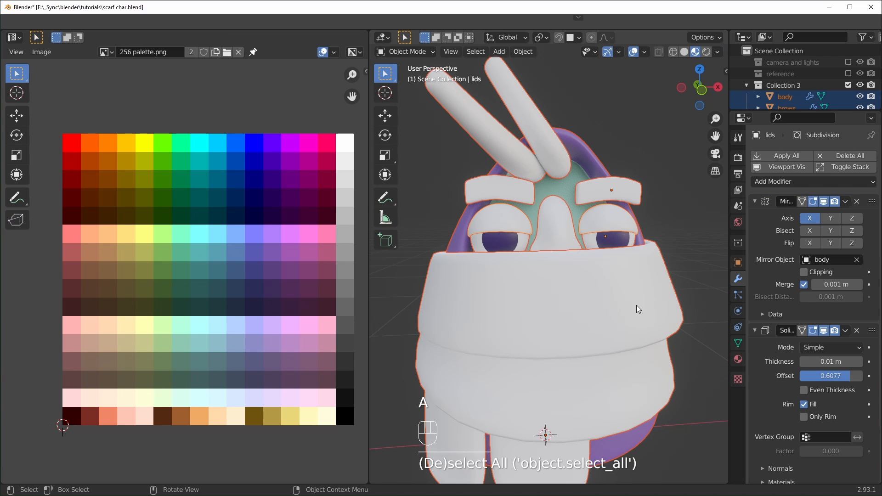
key("Tab")
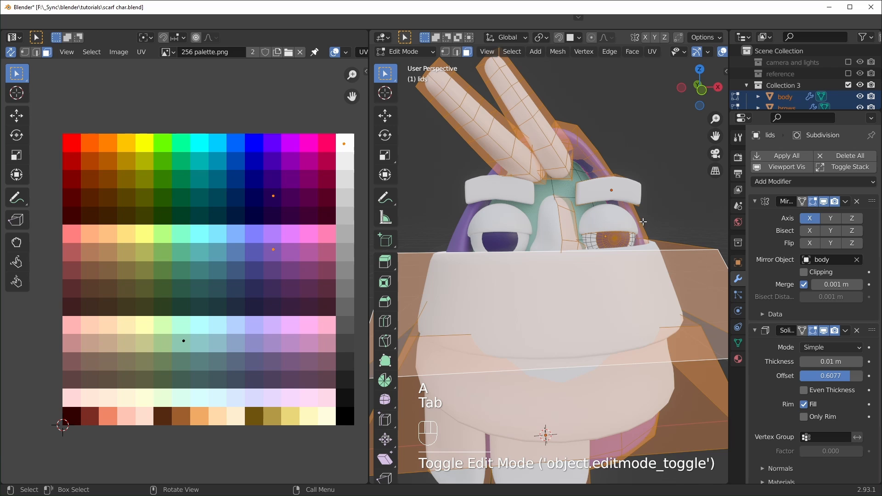
left_click(653, 165)
middle_click_drag(634, 212, 608, 218)
middle_click_drag(589, 304, 584, 288, "shift")
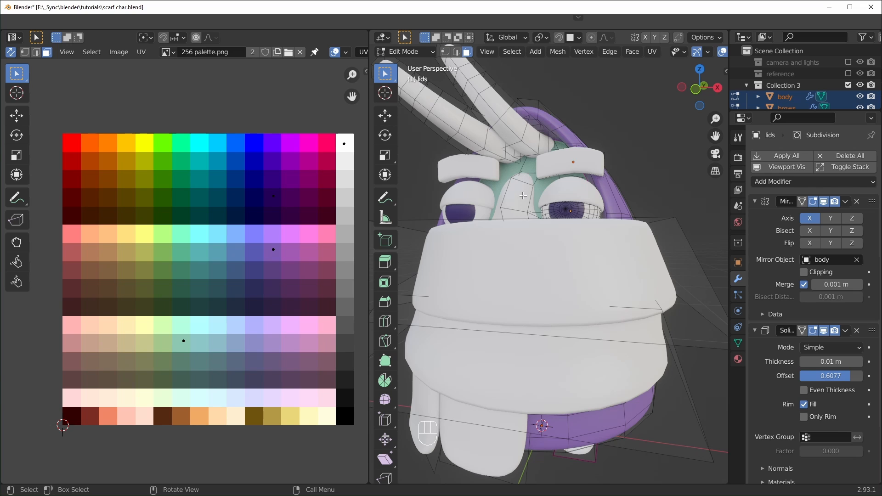
key("l")
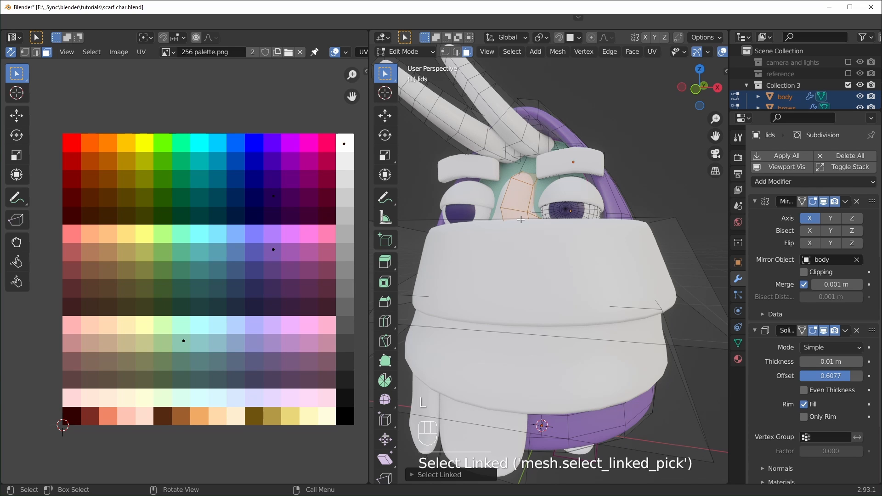
scroll(520, 220, "up", 3)
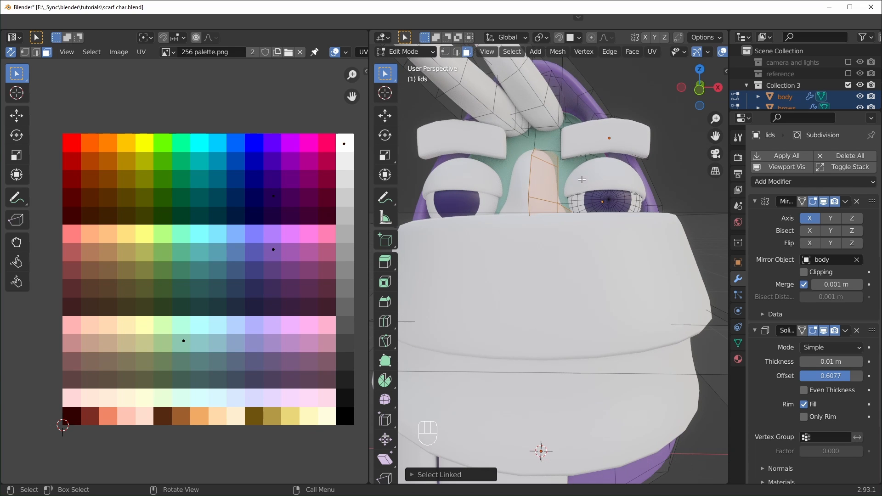
key("l")
Enable the On Cage display of the eyelids' Solidify modifier and check their mesh in Edit Mode
key("Tab")
left_click(589, 181)
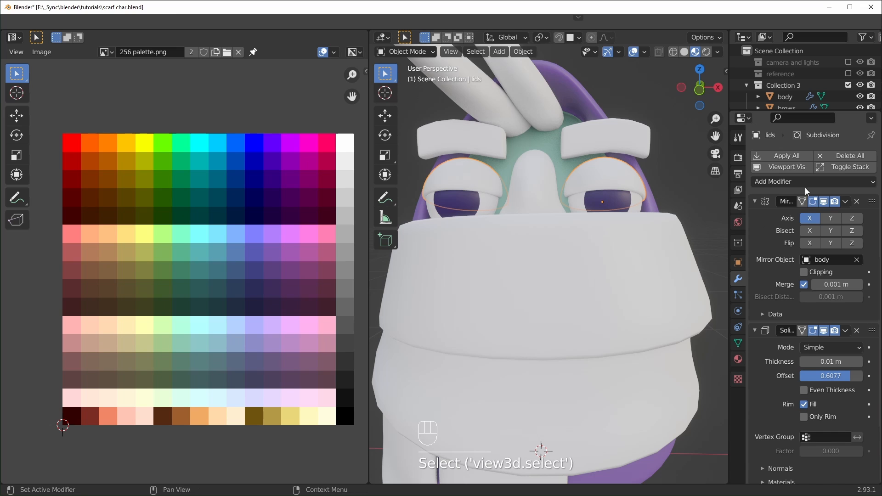
left_click(802, 332)
key("Tab")
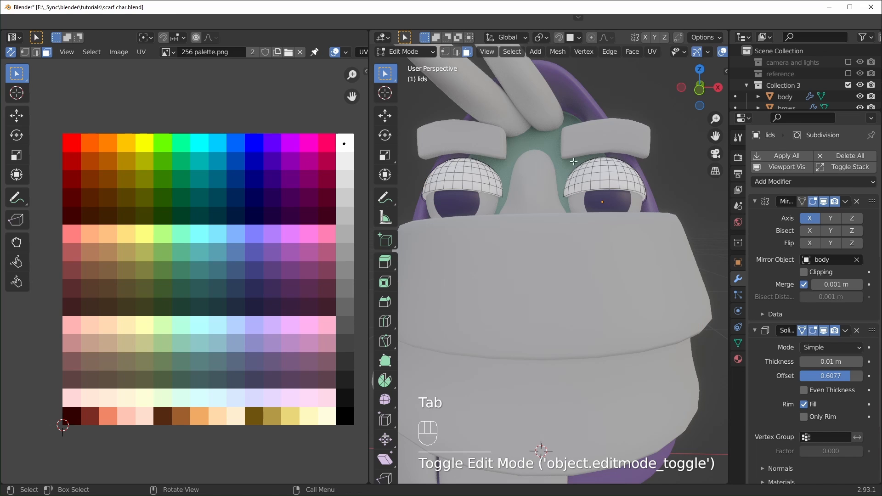
key("Tab")
key("Tab")
key("Tab")
Reopen all objects together in Edit Mode and select the nose and eyelid meshes
key("a")
key("Tab")
key("l")
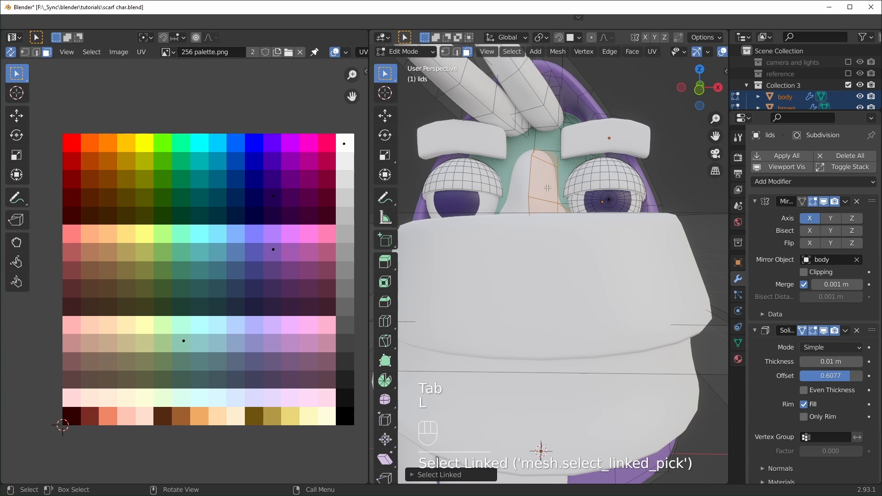
key("l")
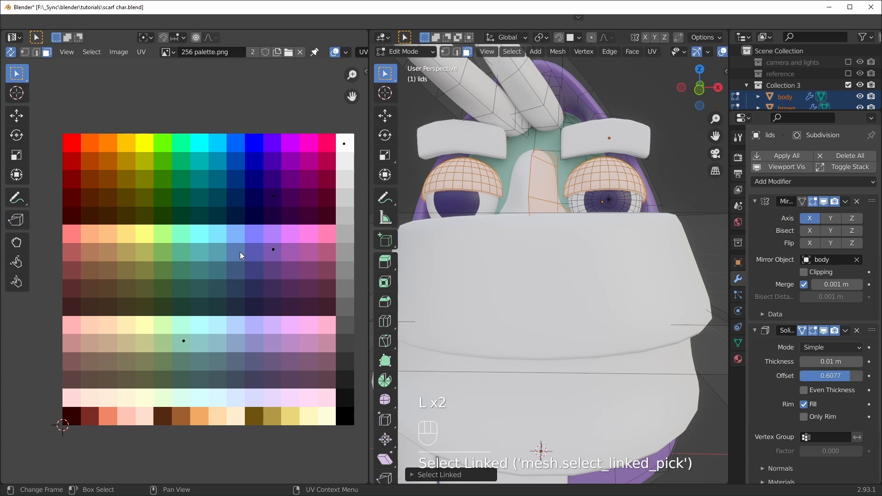
Place the UVs of the nose and eyelids on the greyish-green swatch directly below the face's mint-green one
key("g")
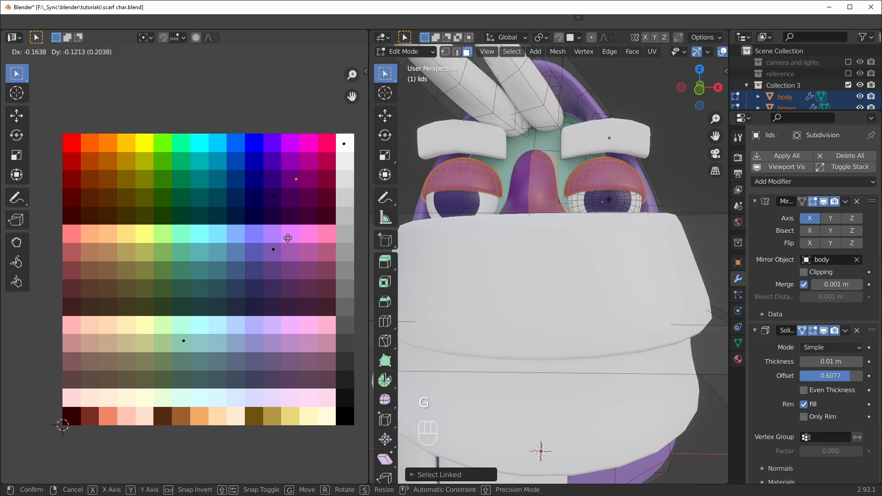
left_click(177, 412)
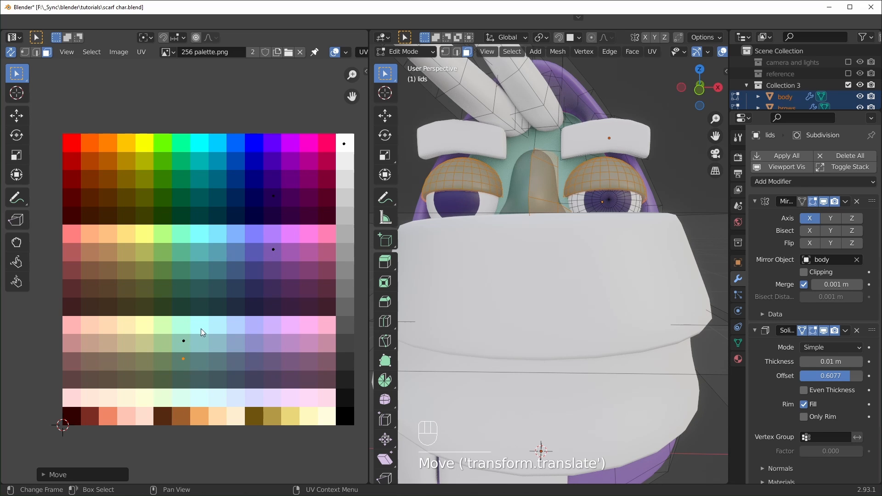
scroll(175, 366, "up", 2)
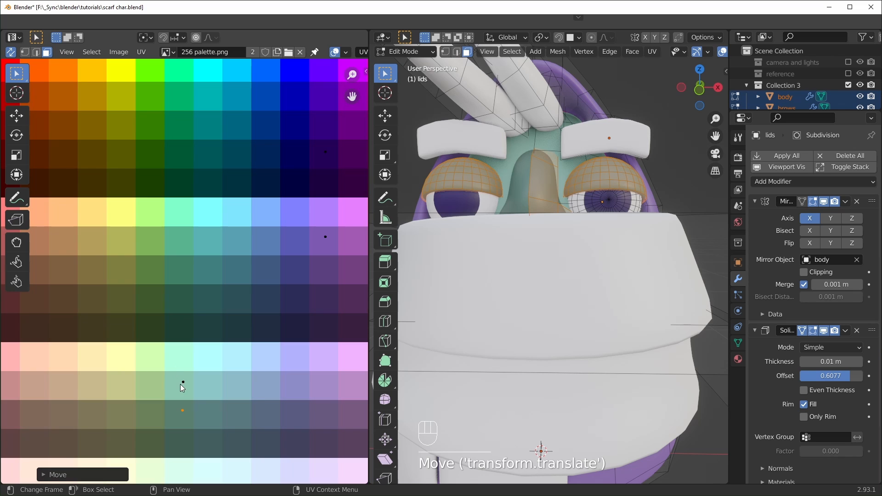
scroll(184, 382, "down", 3)
Select the brow and antenna meshes and place their UVs on the very dark muted green swatch
middle_click_drag(598, 151, 596, 157)
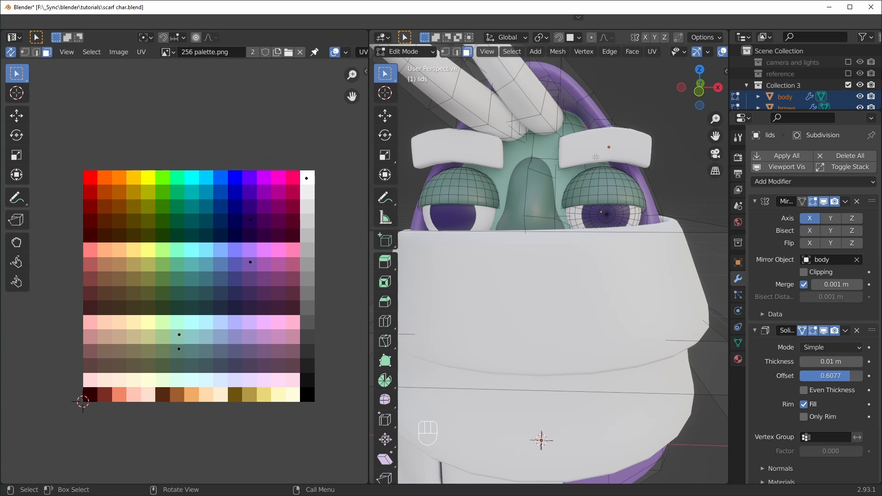
key("l")
scroll(583, 154, "down", 3)
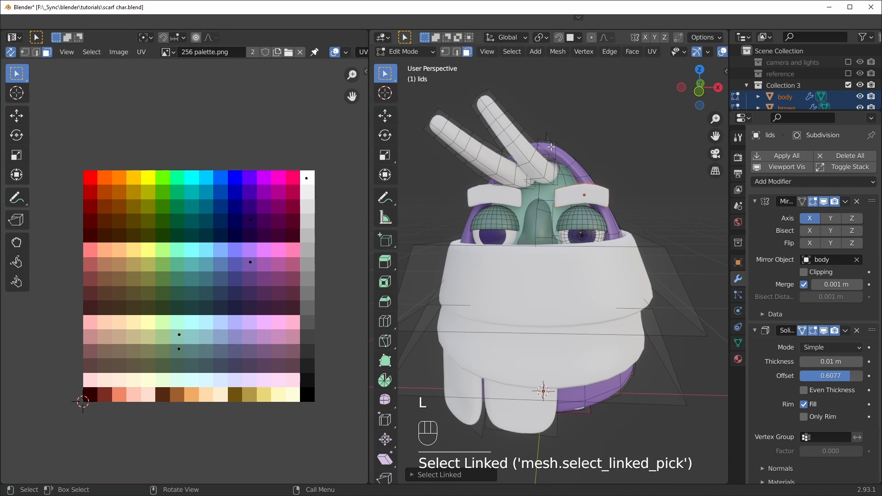
key("l")
key("l")
scroll(492, 175, "up", 1)
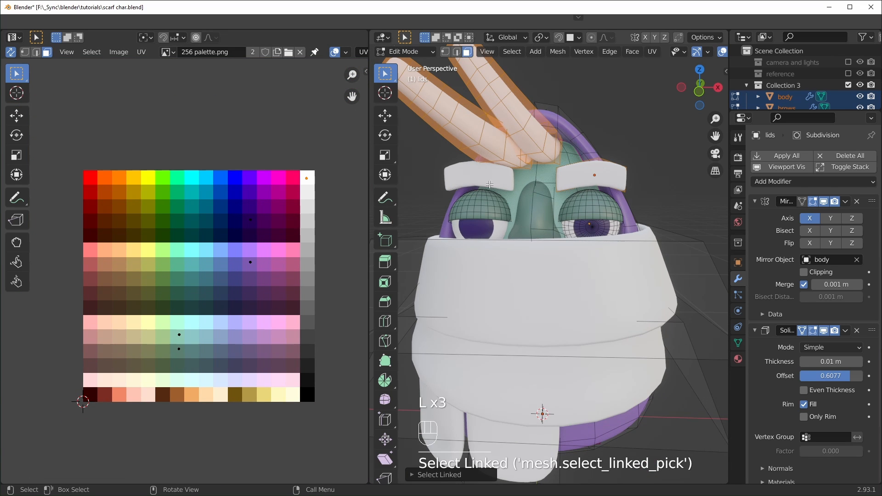
key("g")
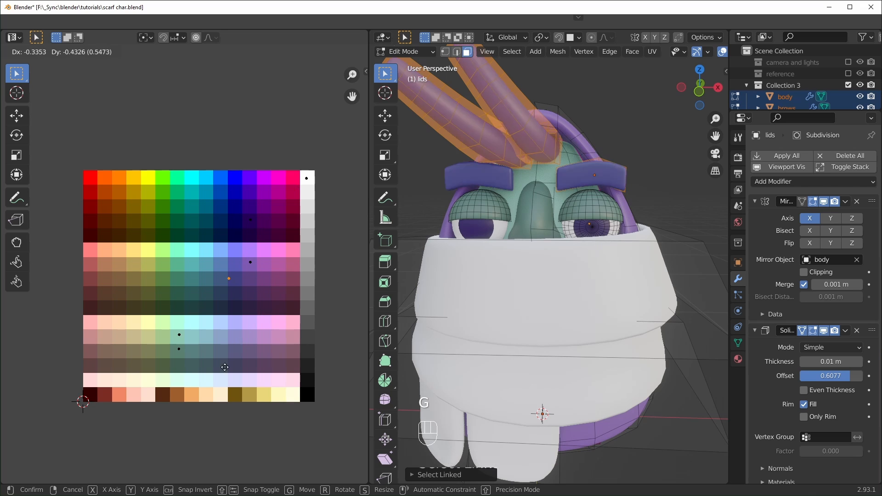
left_click(183, 390)
Select the linked leg mesh and place its UVs on the darkest violet swatch, just below the iris colour
middle_click_drag(528, 391, 533, 353)
left_click(558, 377)
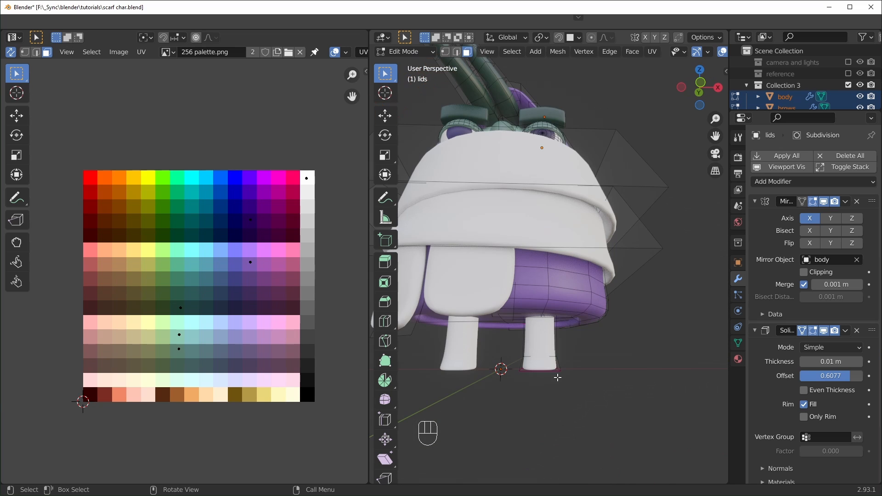
key("l")
key("KP_1")
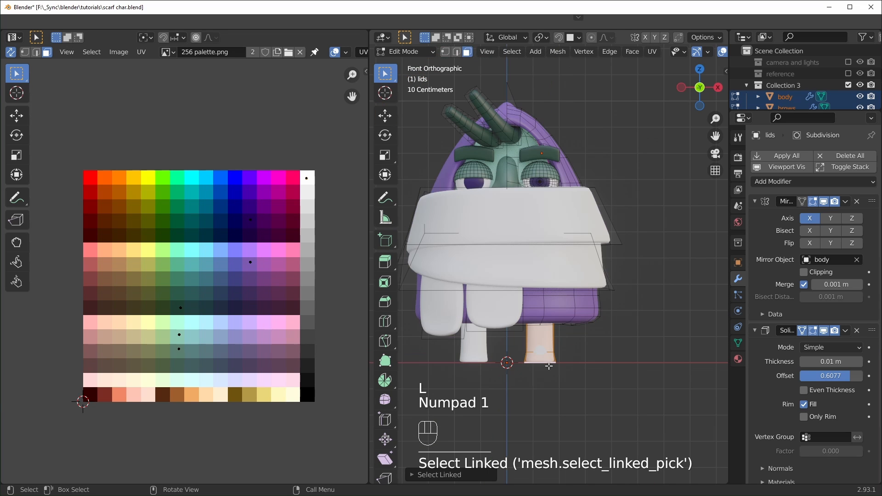
scroll(288, 313, "up", 1)
key("g")
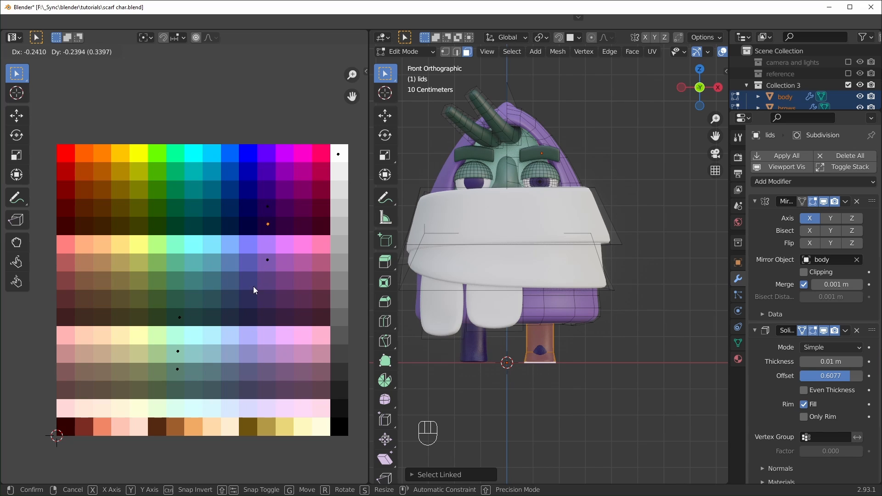
left_click(282, 220)
Clear the selection and select all the linked scarf pieces, both wraps and the hanging ends
middle_click_drag(601, 253, 620, 253)
left_click(620, 253)
key("alt+z")
key("alt+z")
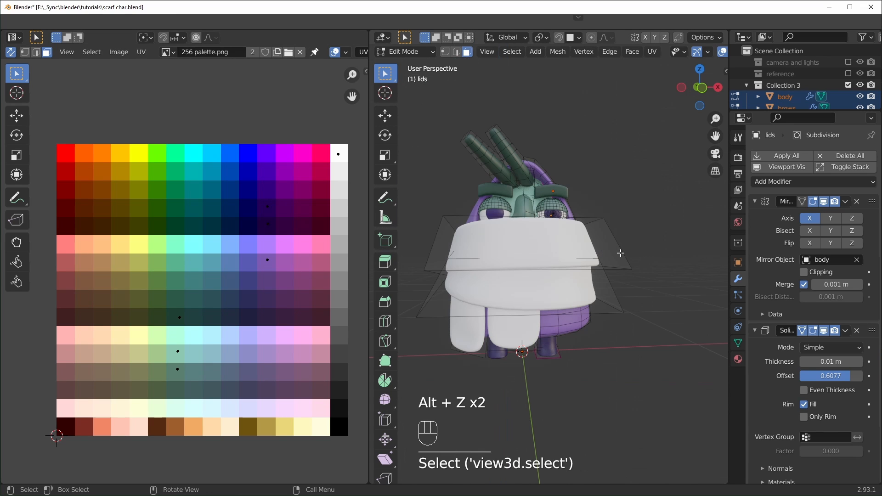
key("l")
key("l")
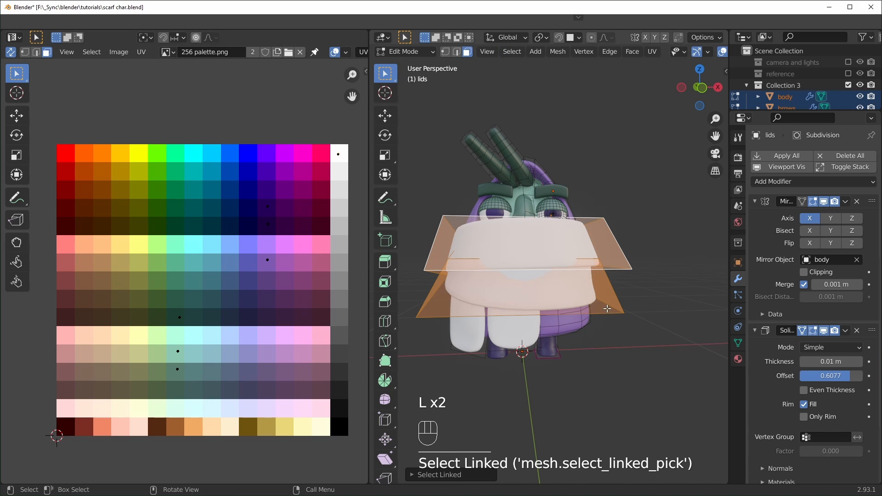
key("l")
Place the scarf's UVs on the light blue swatch and leave Edit Mode
scroll(470, 344, "up", 1)
key("g")
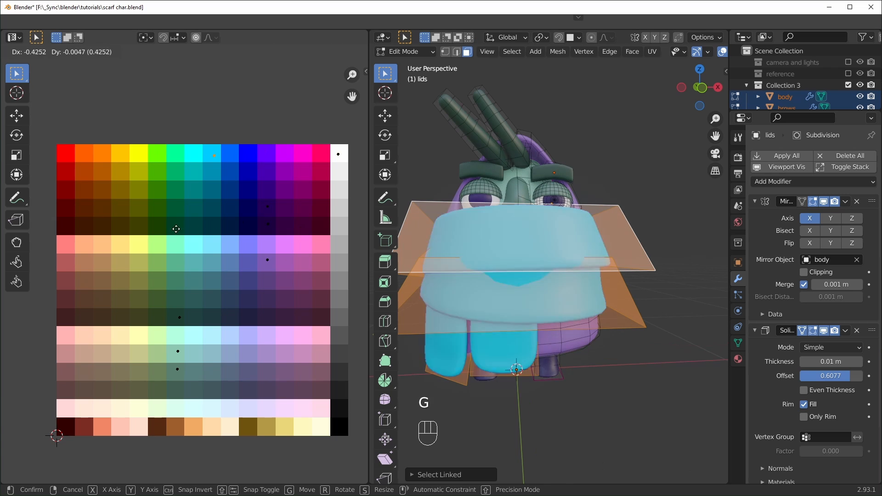
left_click(196, 316)
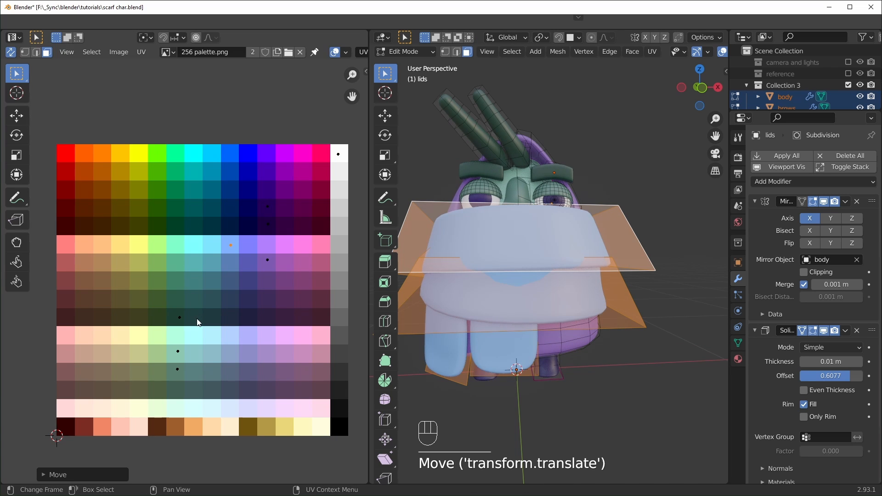
scroll(544, 343, "down", 2)
scroll(544, 342, "up", 1)
key("Tab")
middle_click_drag(544, 343, 581, 375)
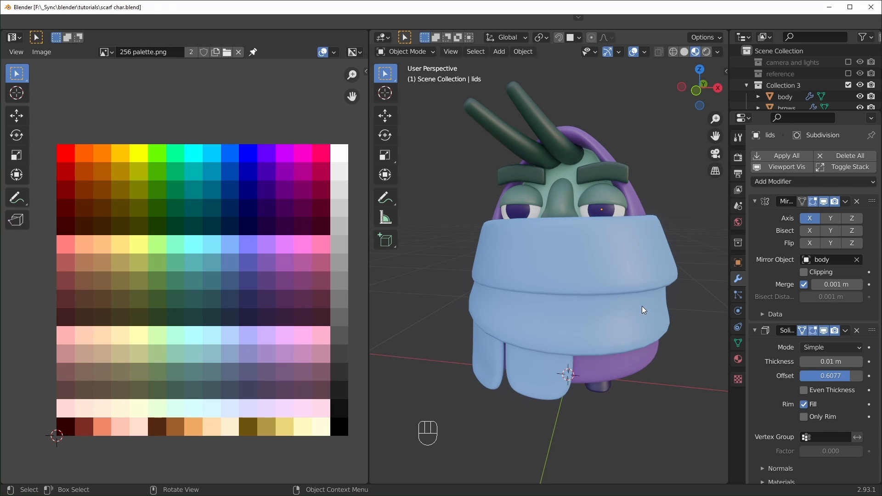
middle_click_drag(655, 313, 685, 360, "shift")
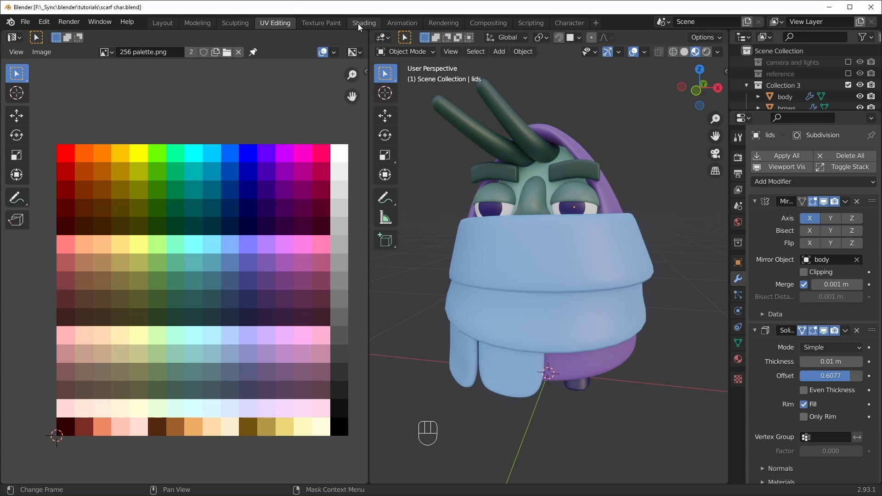
Set the shared palette material's roughness to 0
left_click(738, 359)
scroll(788, 306, "down", 2)
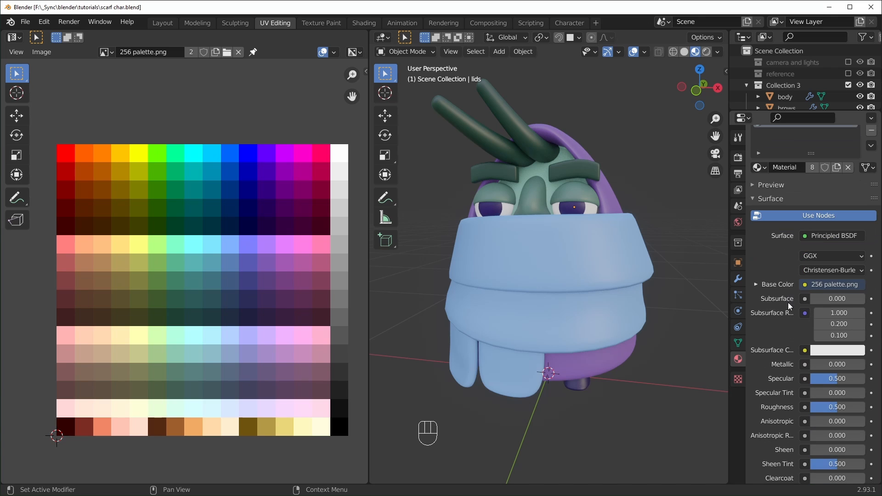
scroll(786, 388, "down", 2)
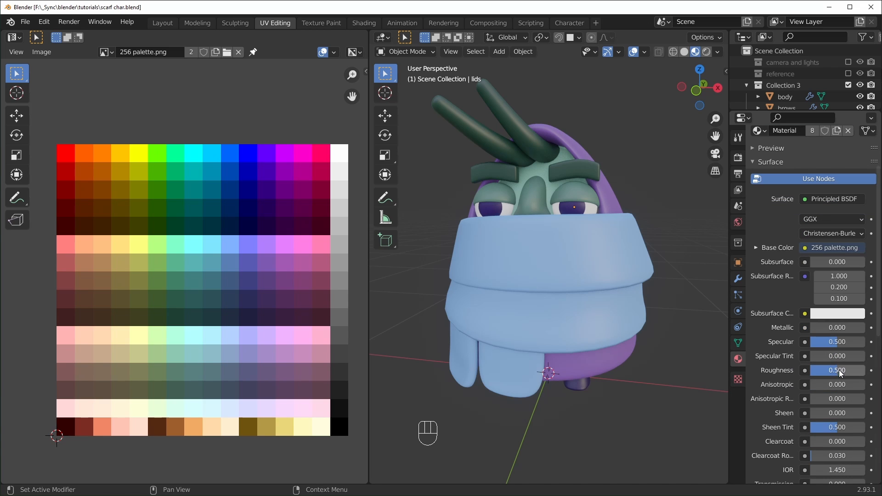
left_click_drag(840, 373, 813, 373)
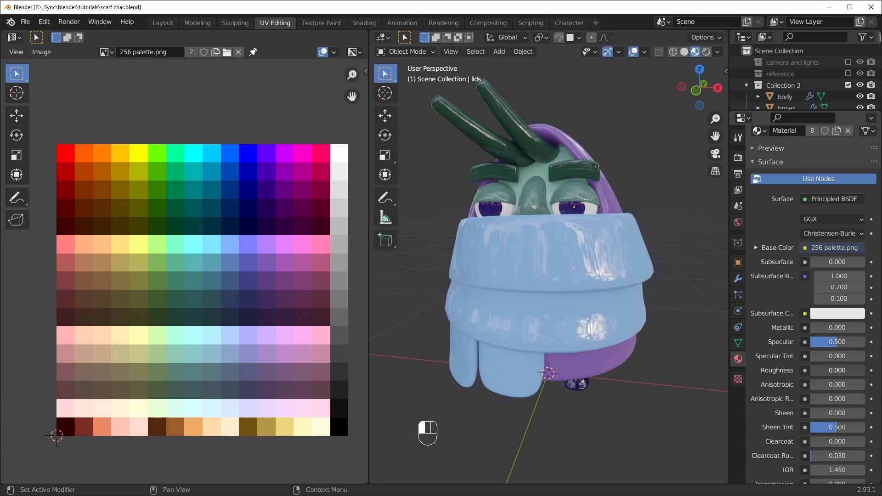
middle_click_drag(477, 366, 450, 370)
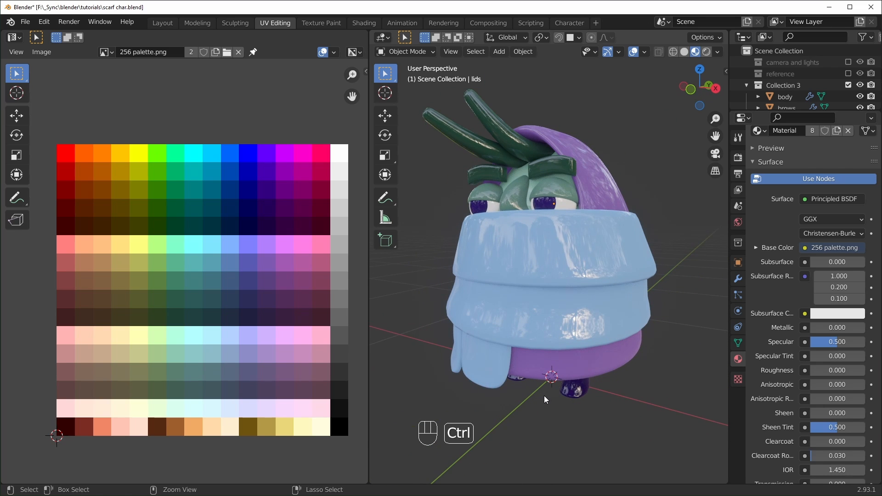
Undo the last roughness change on the shared material and switch to the Layout workspace
key("ctrl+z")
middle_click_drag(458, 332, 566, 315)
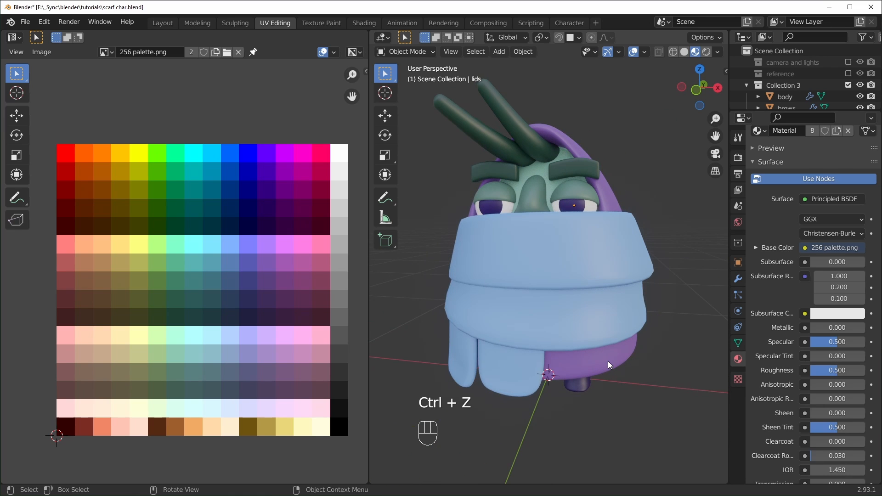
left_click(162, 22)
key("n")
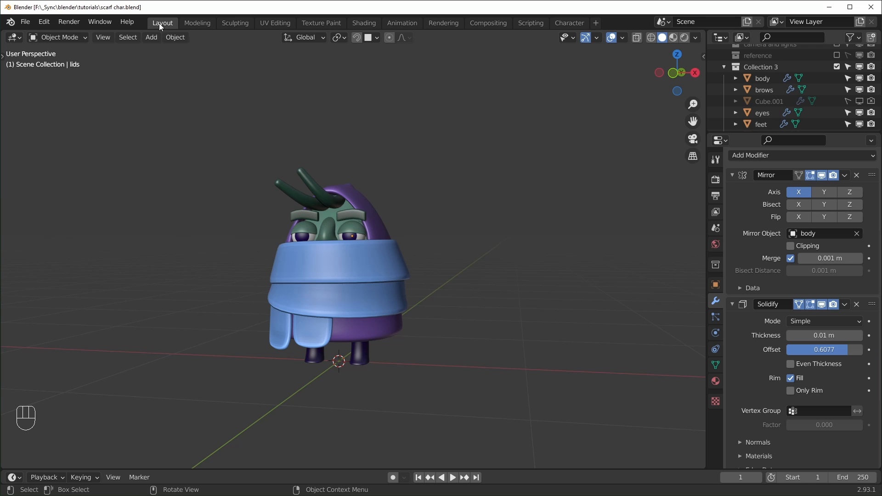
scroll(487, 282, "down", 2)
middle_click_drag(572, 281, 555, 282)
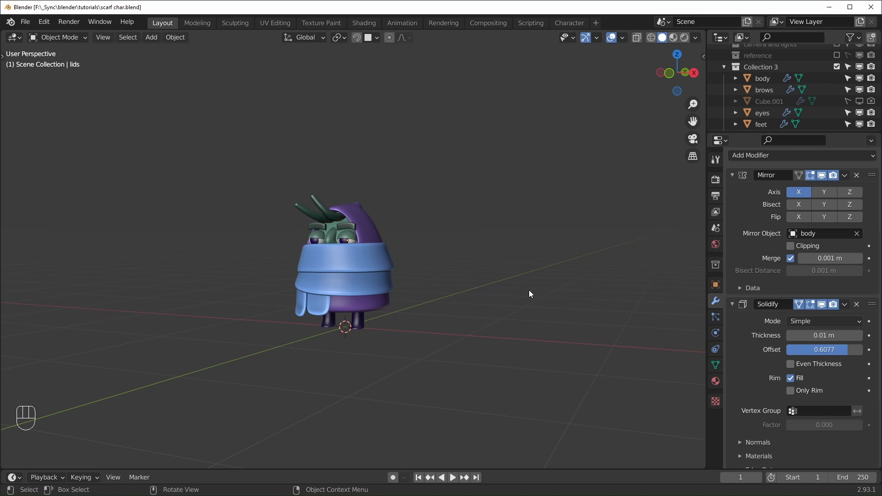
Collapse Collection 3, then enable the camera and lights collection and make it the active collection
left_click(724, 66)
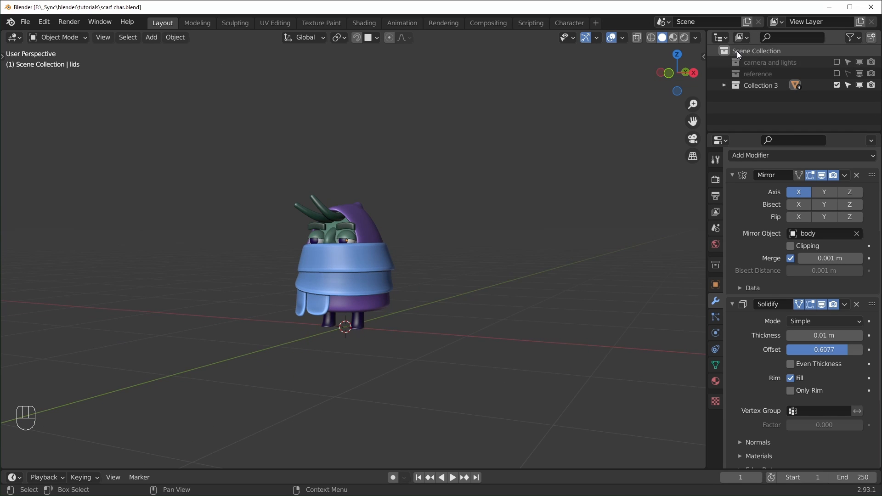
left_click(836, 62)
left_click(776, 62)
Add a plane at the character's feet within the camera and lights collection
middle_click_drag(643, 221, 496, 331)
scroll(459, 313, "down", 6)
scroll(451, 315, "up", 2)
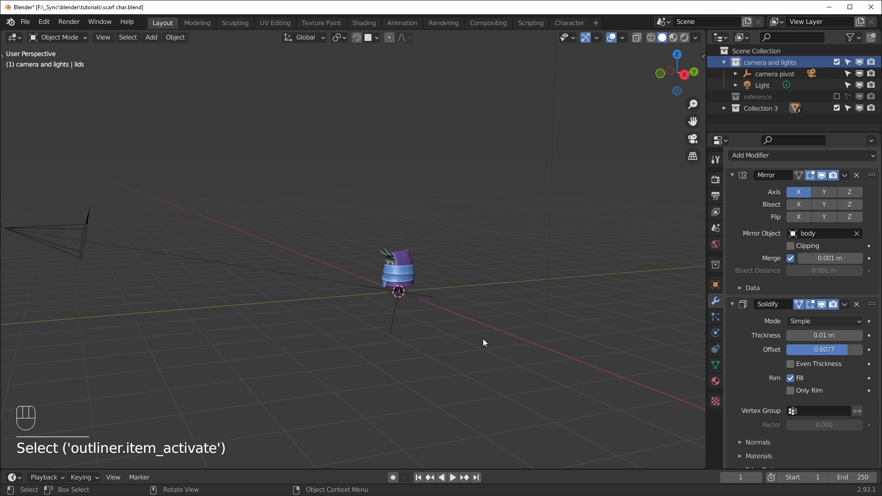
key("shift+a")
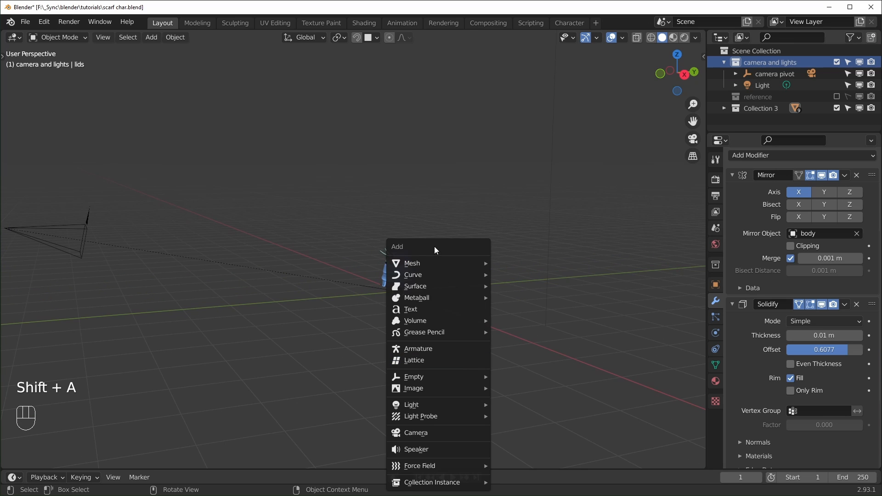
mouse_move(450, 261)
left_click(535, 26)
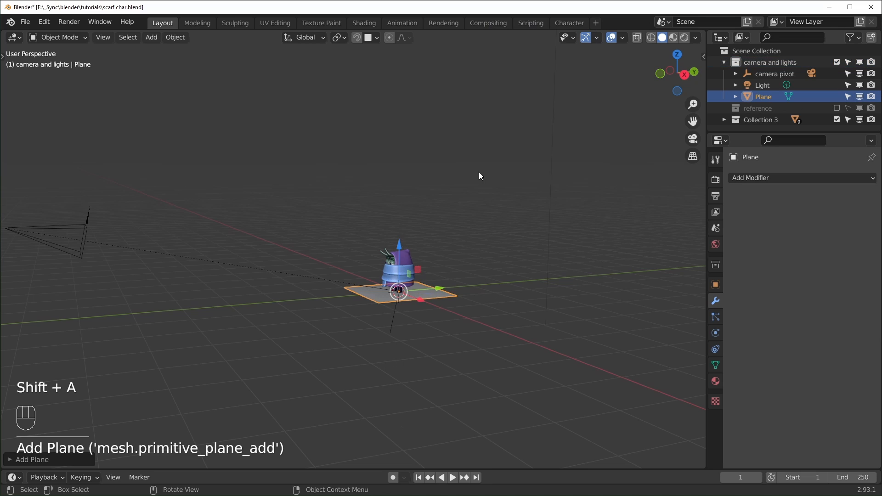
Enter Edit Mode on the plane and scale it up a little more than five times as a floor
scroll(470, 287, "up", 4)
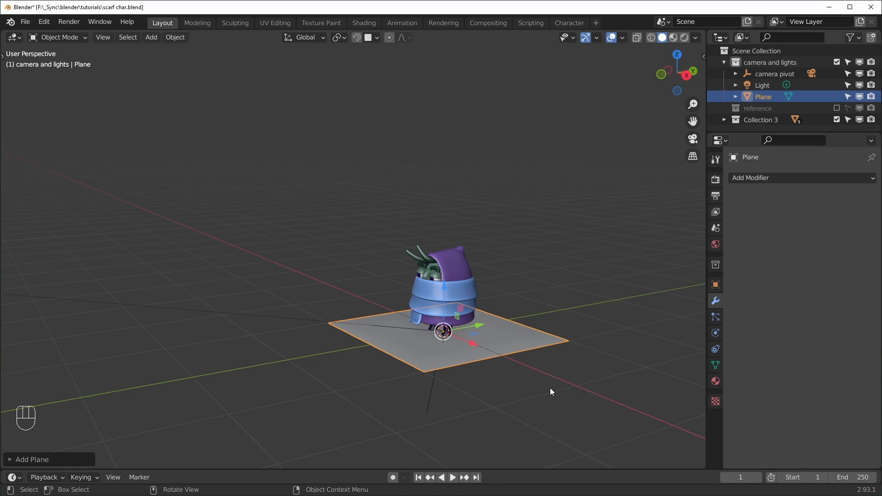
scroll(545, 388, "down", 2)
mouse_move(541, 387)
middle_mouse_down()
mouse_move(488, 381)
mouse_move(535, 382)
mouse_move(528, 382)
middle_mouse_up()
scroll(488, 380, "down", 3)
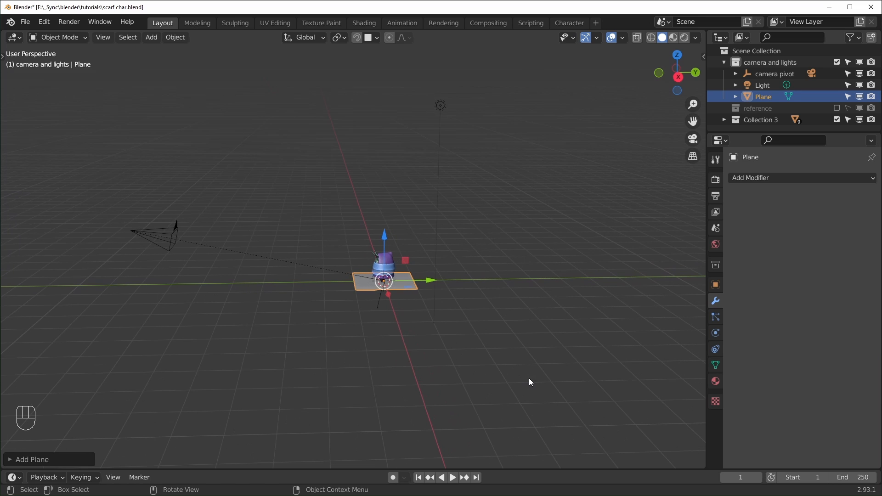
key("Tab")
key("s")
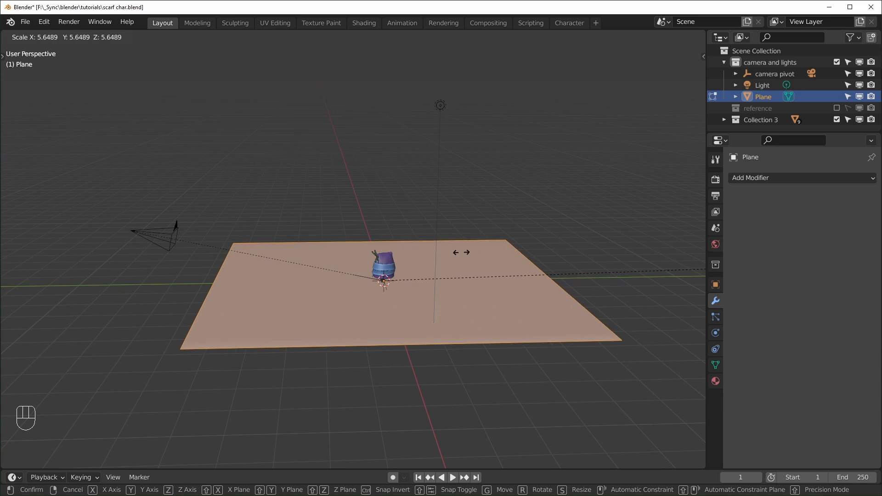
left_click(420, 261)
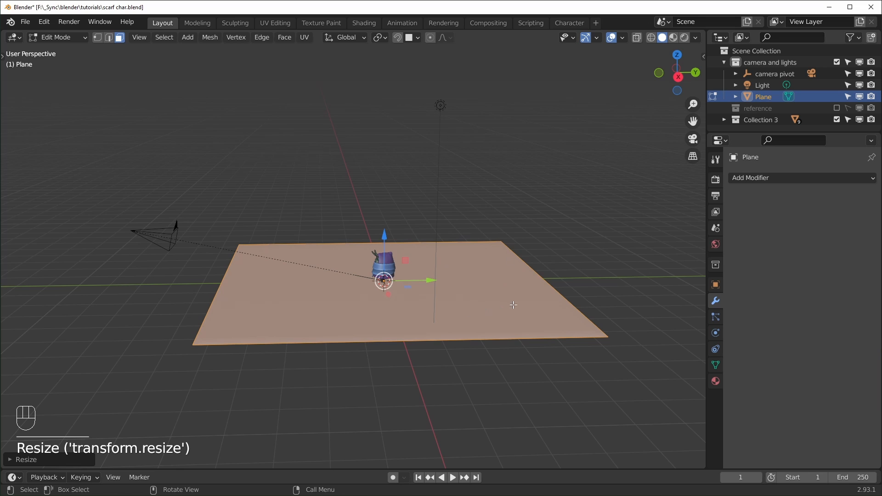
Extrude the floor's edge behind the character straight up along Z into a tall back wall, then leave Edit Mode
key("2")
left_click(553, 294)
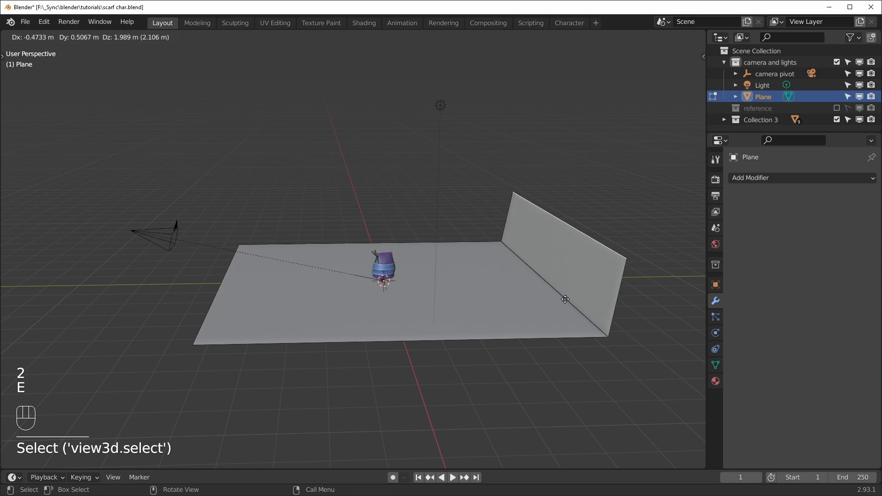
key("z")
left_click(580, 210)
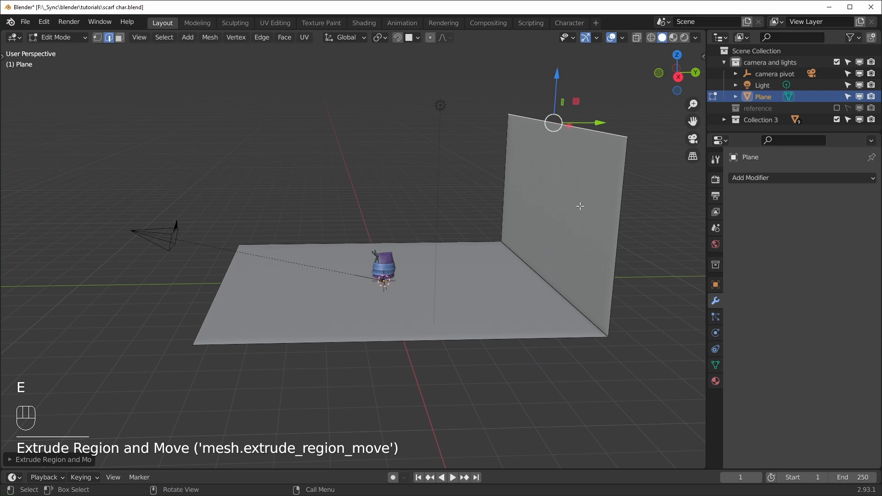
middle_click_drag(579, 210, 429, 329)
key("Tab")
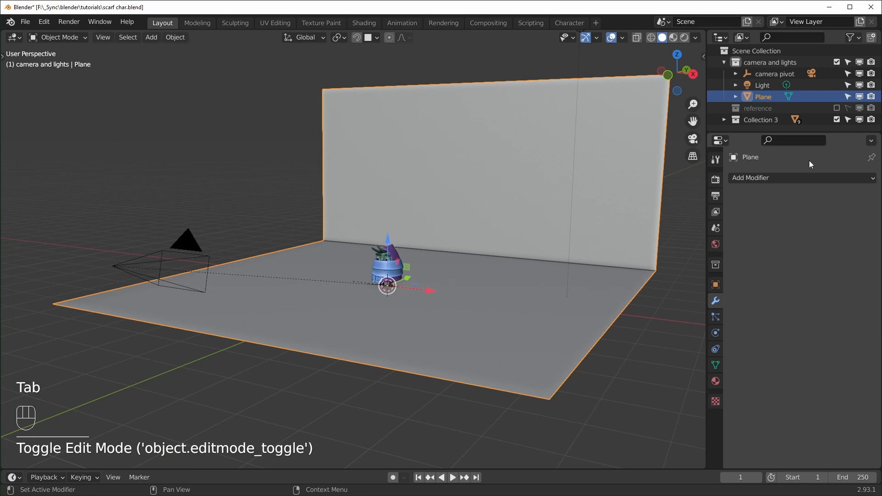
Add a Bevel modifier to the backdrop plane and set its amount to 2.03 m
left_click(769, 178)
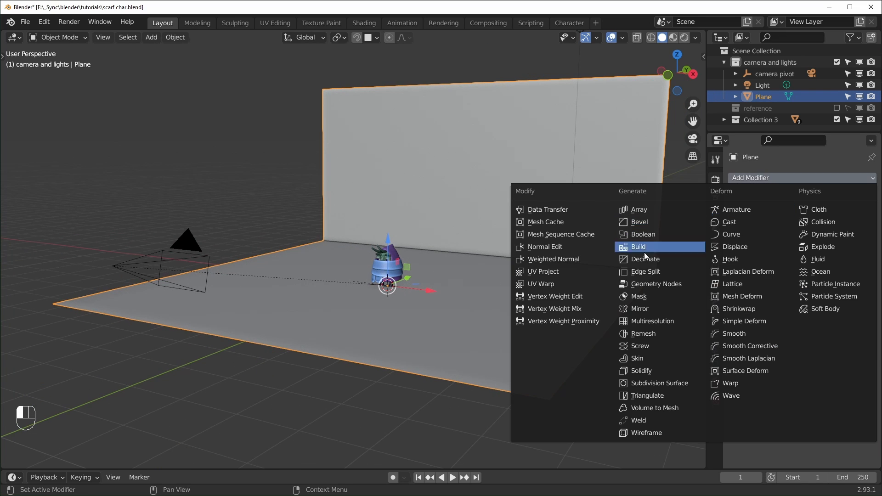
left_click(643, 222)
middle_click_drag(567, 294, 522, 297)
scroll(558, 296, "down", 2)
middle_click_drag(654, 307, 628, 304)
left_click_drag(823, 266, 857, 267, "shift")
Raise the backdrop bevel's segments to 12
left_click(859, 281)
left_click(858, 281)
left_click(859, 281)
left_click(859, 281)
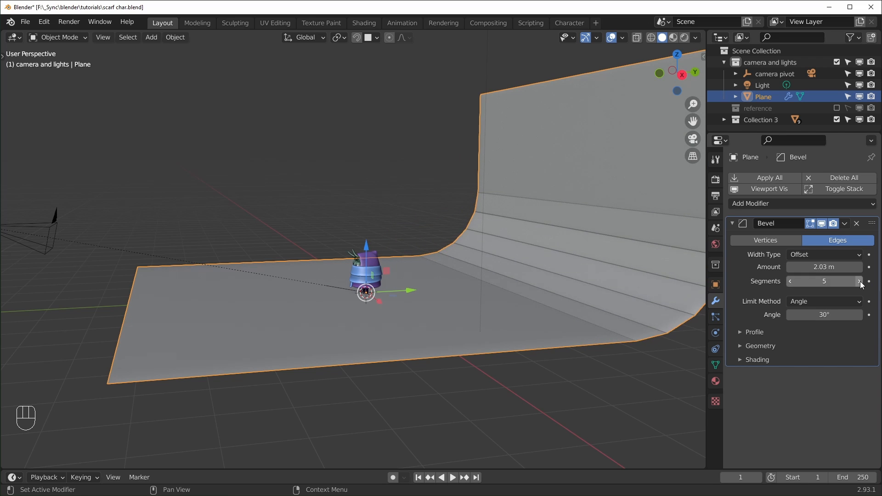
left_click(859, 281)
left_click(859, 281)
left_click(840, 281)
key("Return")
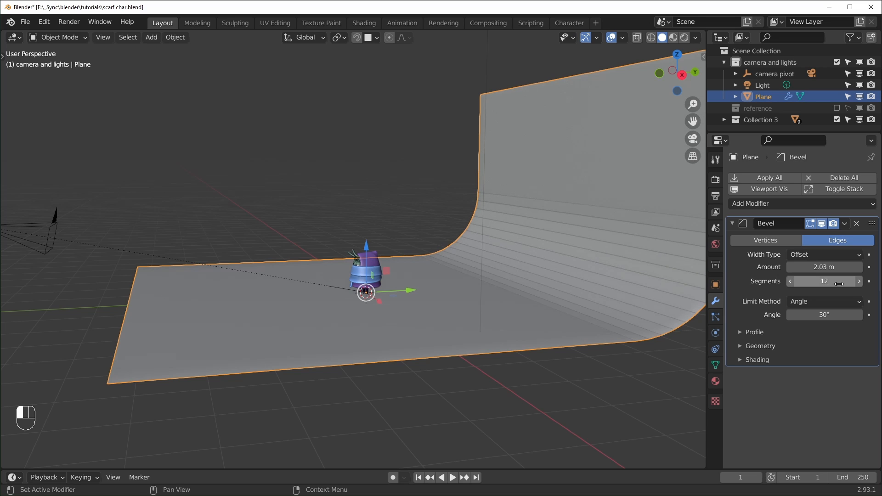
Shade the curved backdrop smooth, keeping the bevel at 12 segments
right_click(569, 180)
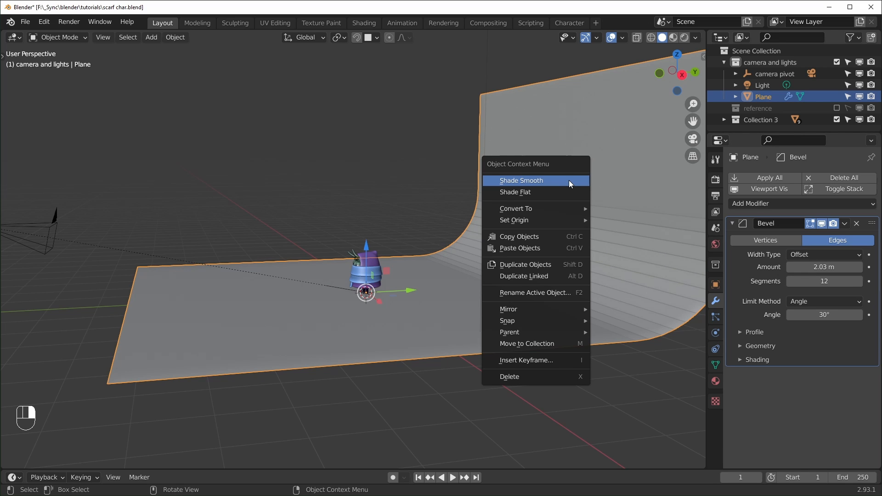
left_click(568, 180)
middle_click_drag(417, 303, 464, 303)
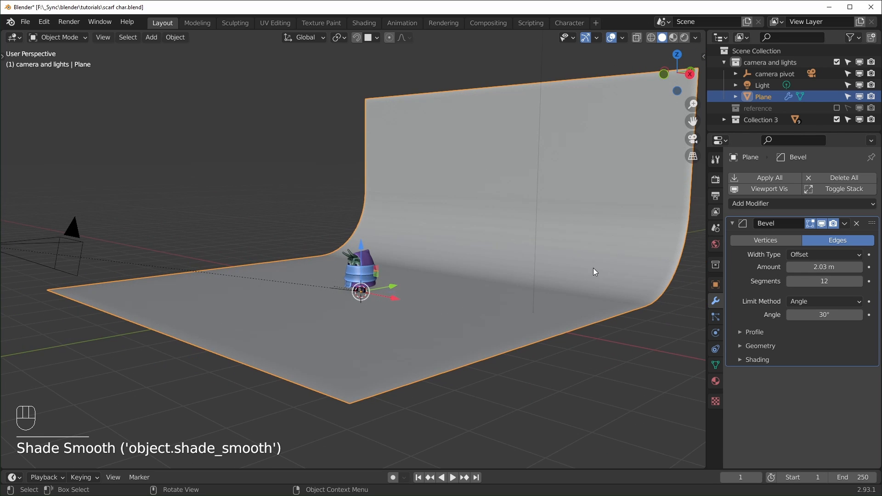
scroll(593, 268, "up", 1)
middle_click_drag(593, 268, 509, 221)
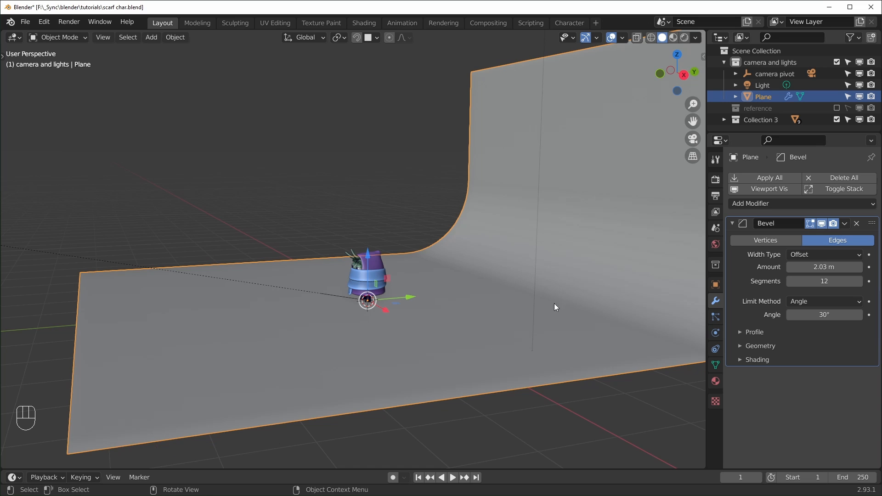
left_click(834, 280)
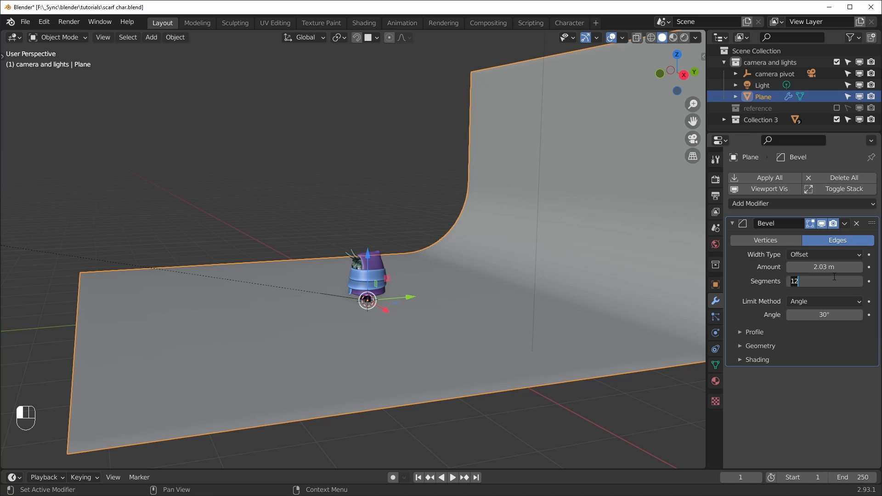
key("Return")
In the camera view, raise the camera pivot along Z and scale it to about 0.4 to frame the character closer
key("KP_0")
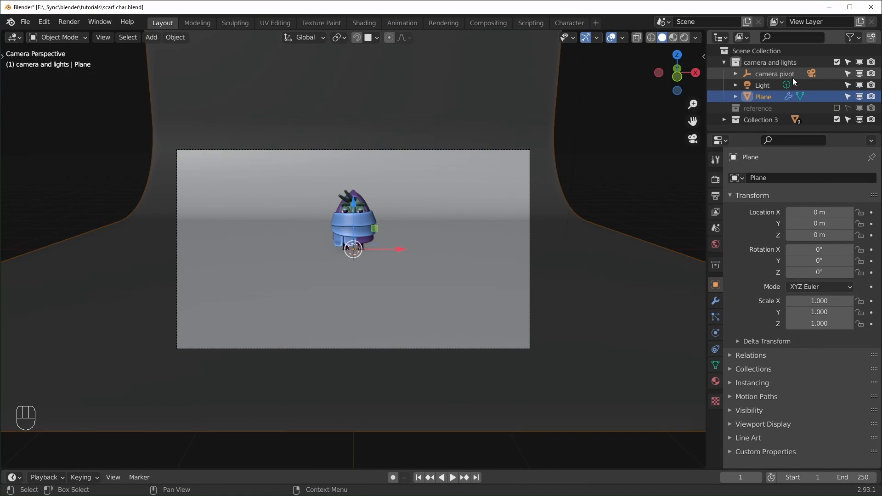
left_click_drag(765, 75, 425, 193)
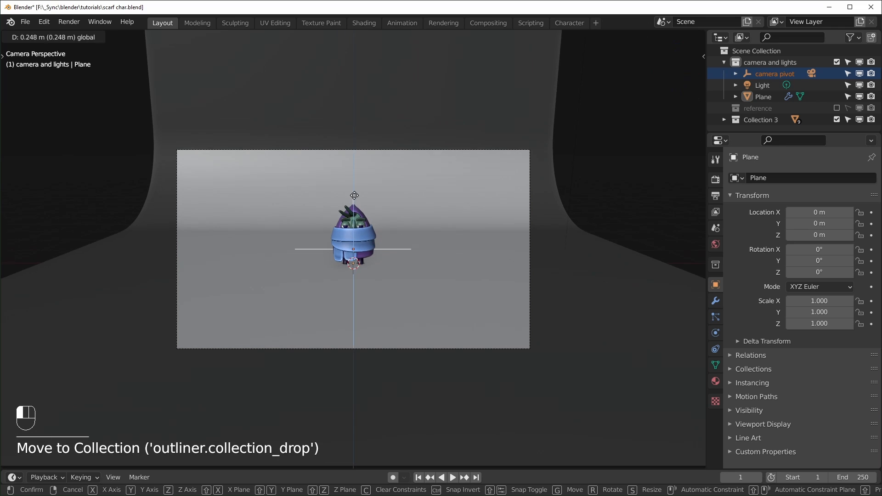
left_click_drag(354, 204, 430, 268)
key("s")
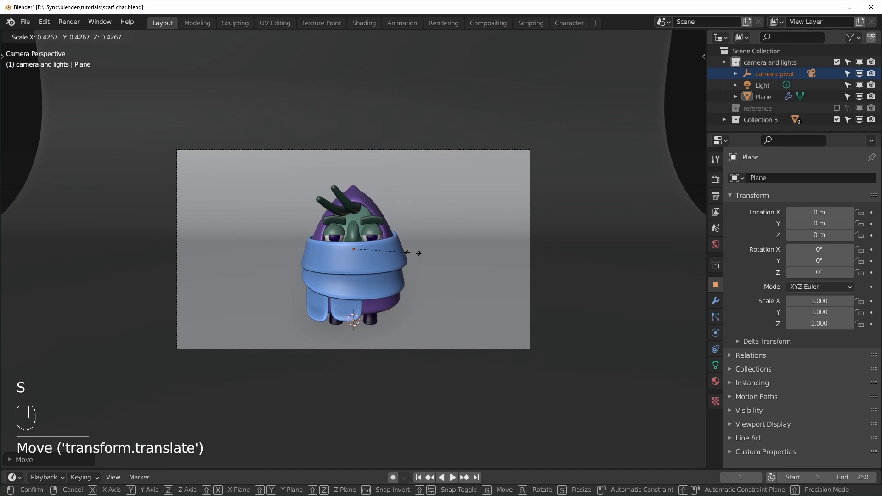
left_click(532, 294)
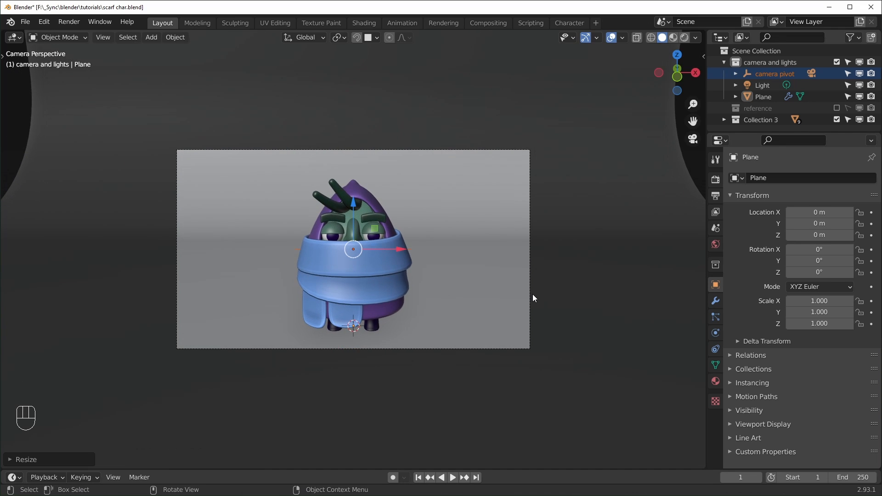
Clear the camera pivot's rotation and turn it about Z for a slight three-quarter view of the character
key("alt+r")
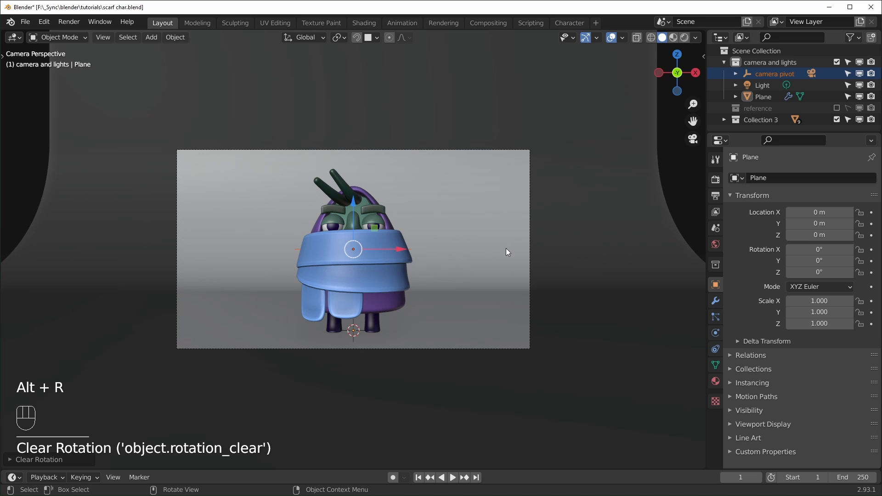
key("r")
key("z")
left_click(542, 256)
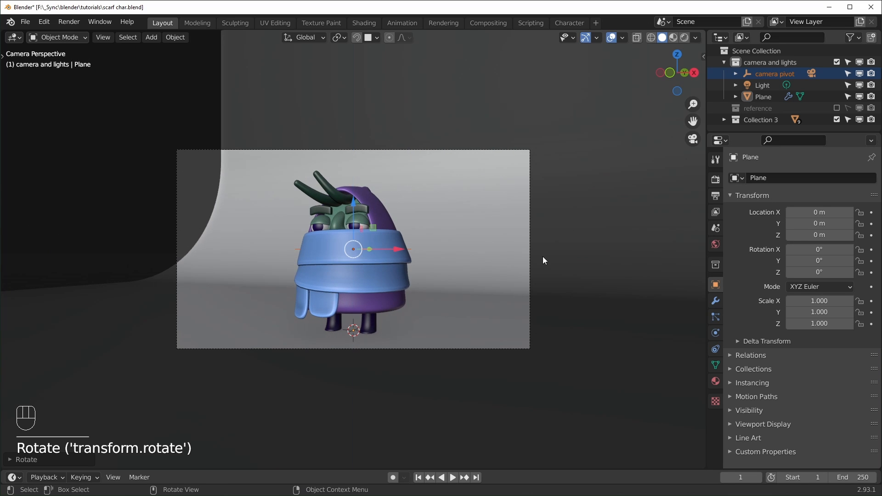
Move the backdrop plane along X to about -1.67 m so it fills the camera frame behind the character
left_click(492, 227)
scroll(493, 227, "up", 3)
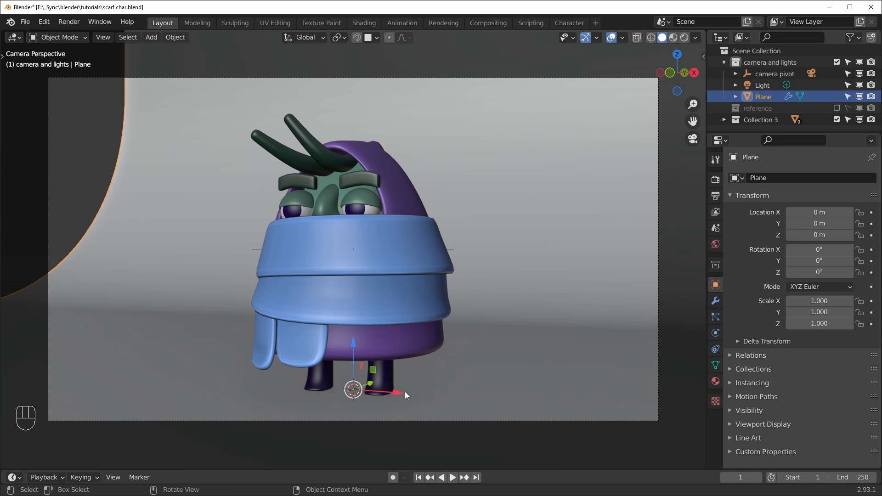
left_click_drag(406, 395, 139, 355)
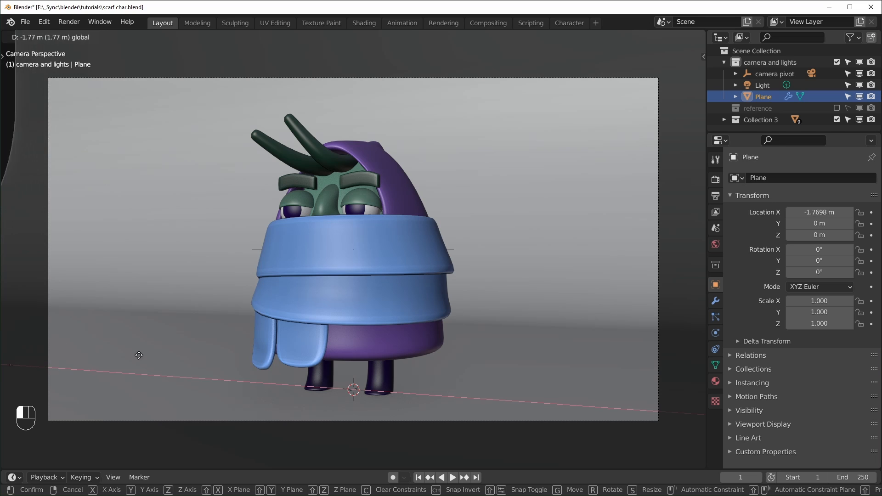
right_click(138, 355)
left_click_drag(393, 395, 153, 211)
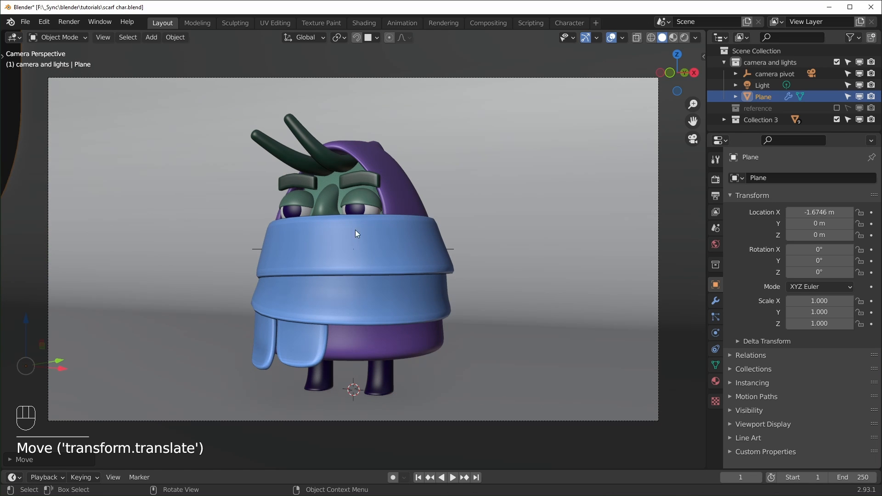
Select the camera and set its lens type to Orthographic
left_click(811, 73)
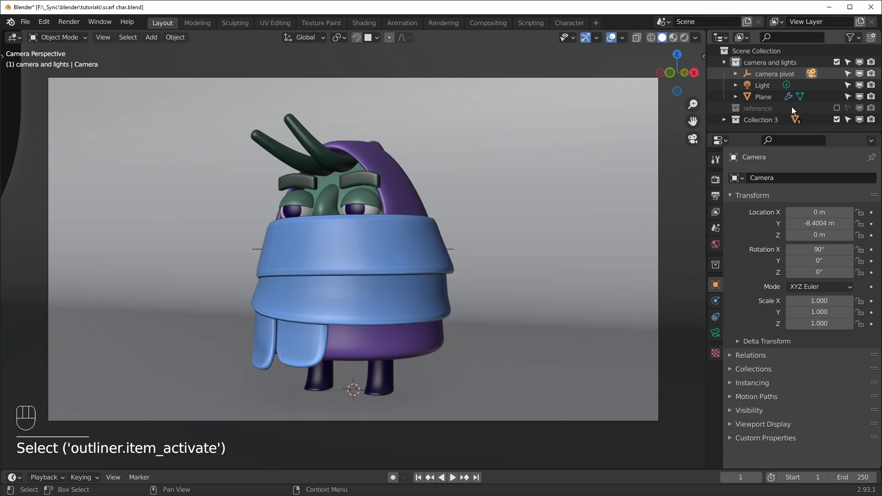
left_click(717, 332)
left_click(826, 214)
left_click(812, 237)
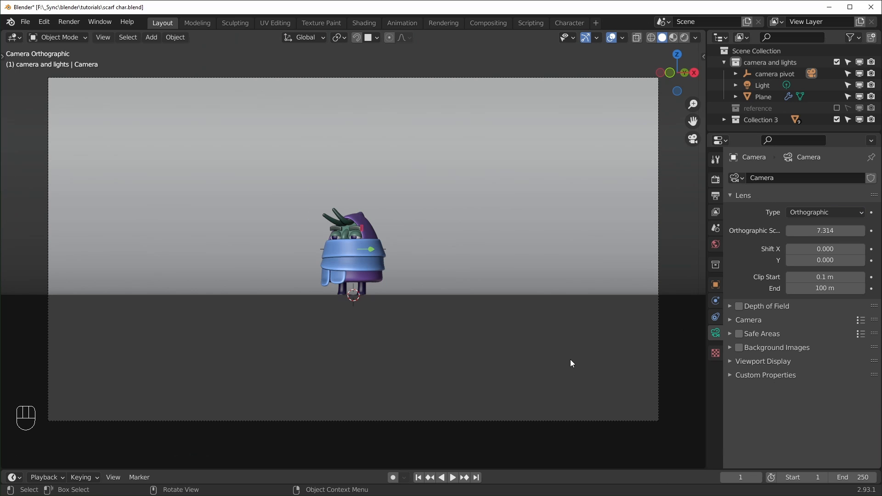
Rotate the camera pivot about its local X axis so the camera looks slightly down on the floor
left_click(774, 73)
key("r")
key("x")
key("x")
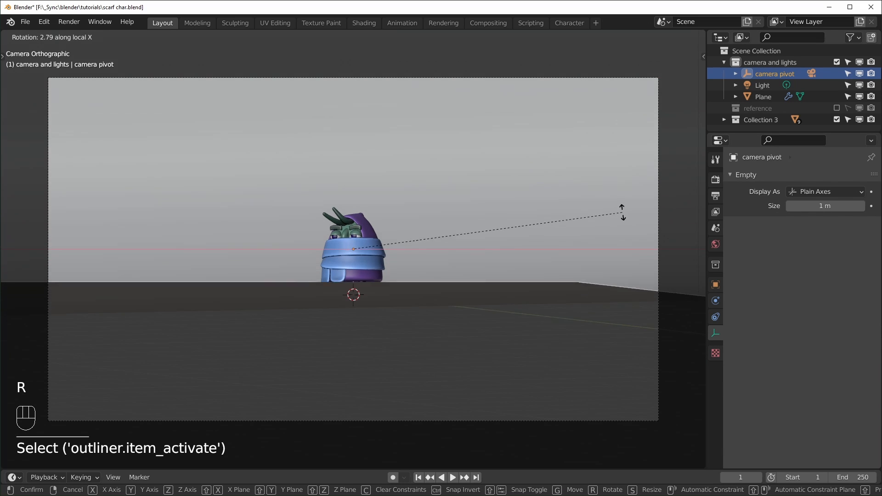
left_click(632, 170)
Set the camera's orthographic scale to 2.264 and its horizontal shift to -0.184, then open the scene's render settings
left_click(811, 74)
left_click_drag(826, 231, 793, 249, "shift")
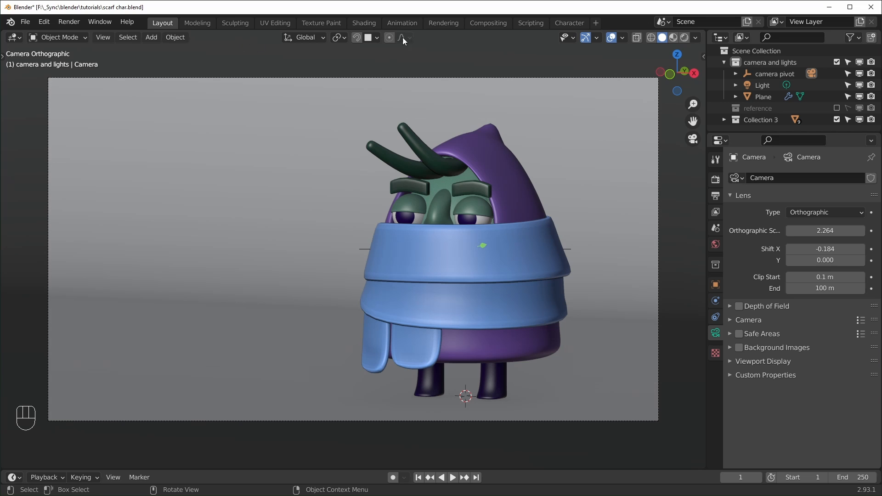
left_click(715, 178)
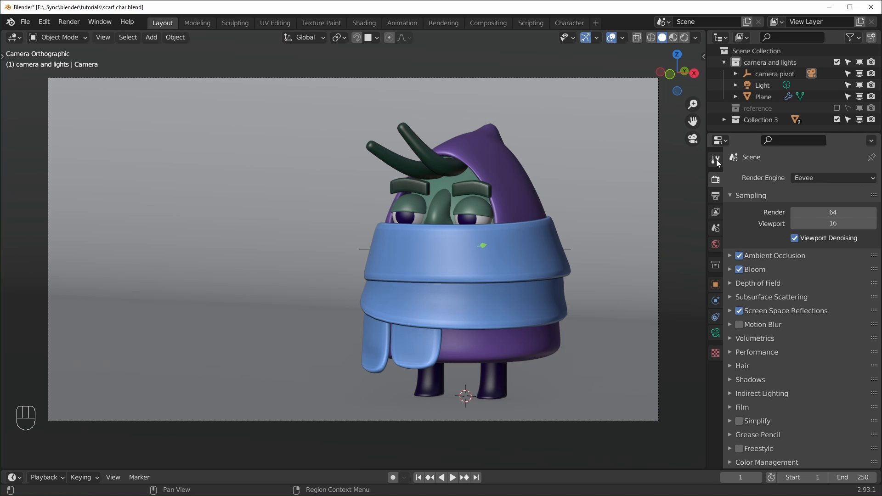
Set the render engine to Cycles and the render device to GPU Compute
left_click(822, 178)
left_click(812, 214)
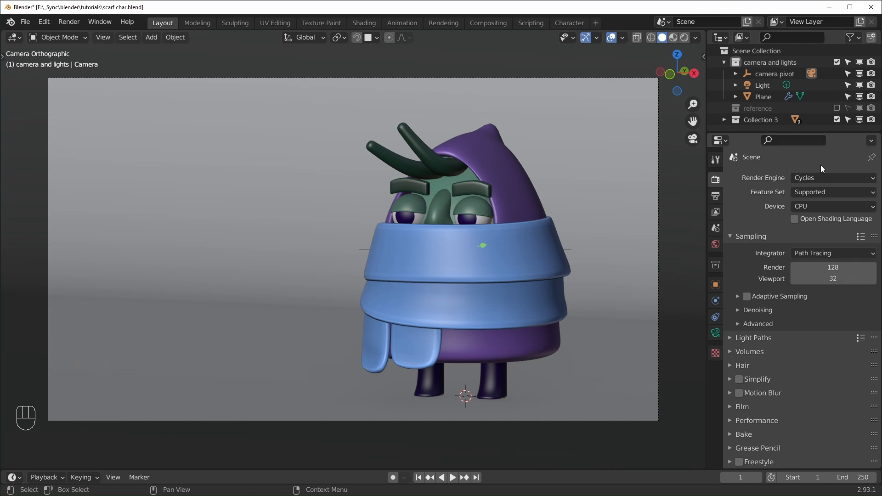
left_click(838, 207)
left_click(836, 219)
left_click(820, 207)
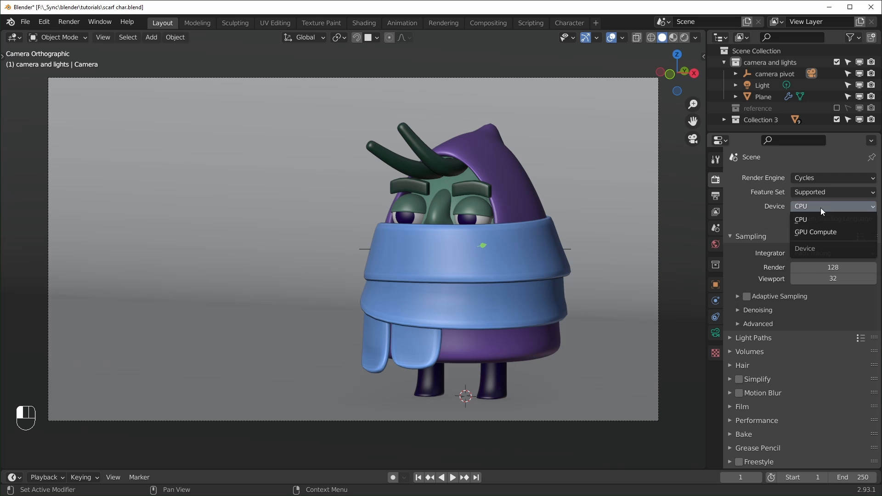
left_click(810, 233)
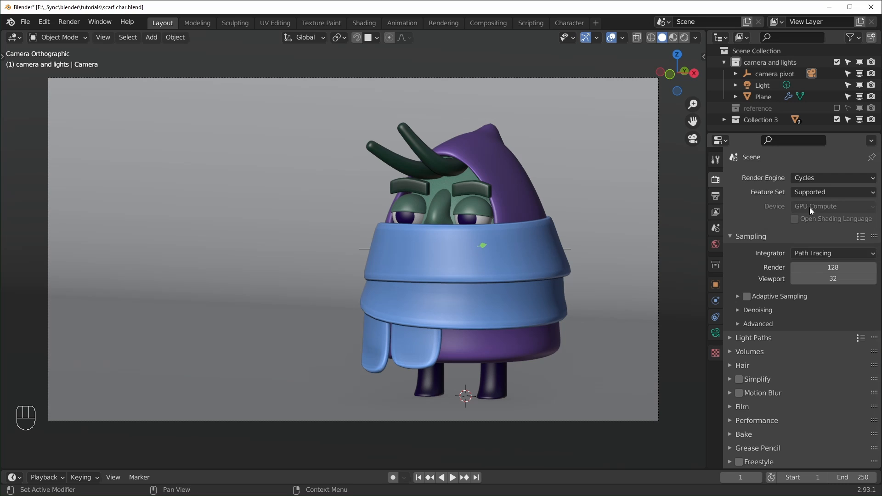
Enable OptiX denoising for both the final render and the viewport
left_click(749, 310)
left_click(826, 327)
left_click(816, 353)
left_click(818, 349)
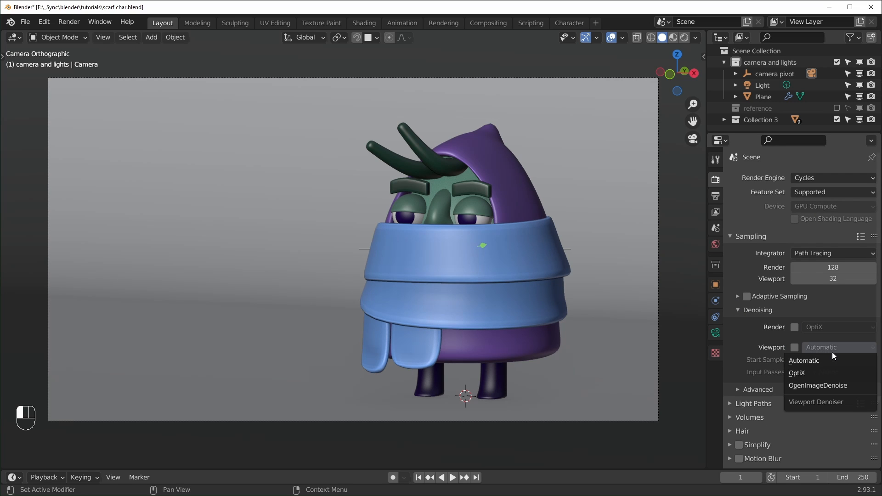
left_click(823, 373)
left_click(794, 347)
scroll(798, 347, "down", 4)
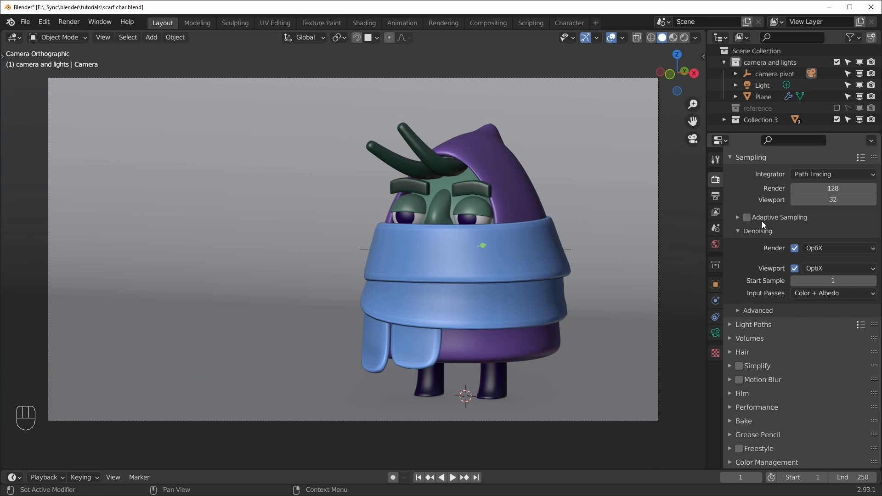
Enable Persistent Data in the render performance settings and save the file
left_click(776, 407)
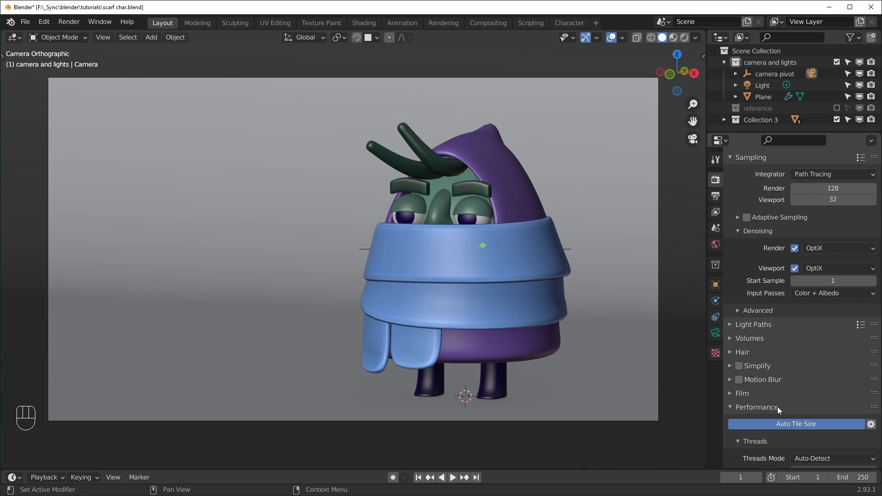
scroll(798, 374, "down", 12)
scroll(522, 299, "down", 3)
middle_click_drag(522, 298, 494, 296)
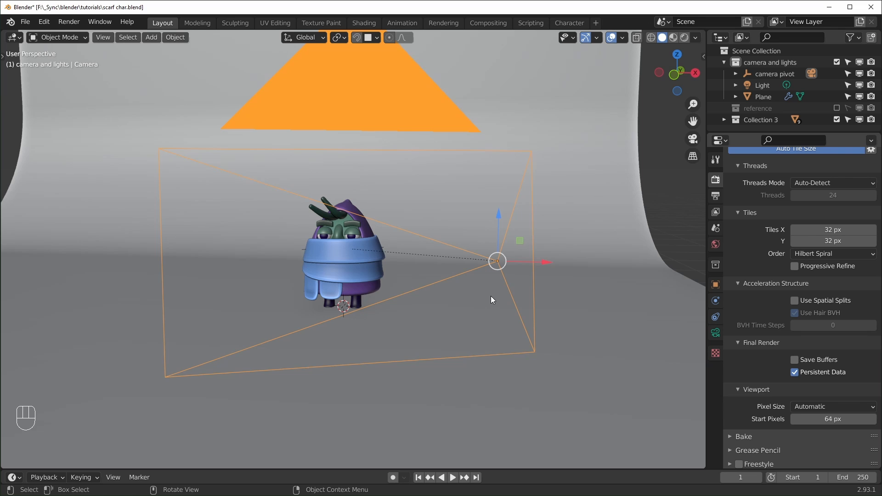
key("ctrl+s")
Enlarge the outliner area and turn it into a second 3D viewport showing the camera view with rendered shading
scroll(491, 296, "down", 1)
left_click_drag(706, 193, 664, 184)
left_click_drag(710, 133, 711, 201)
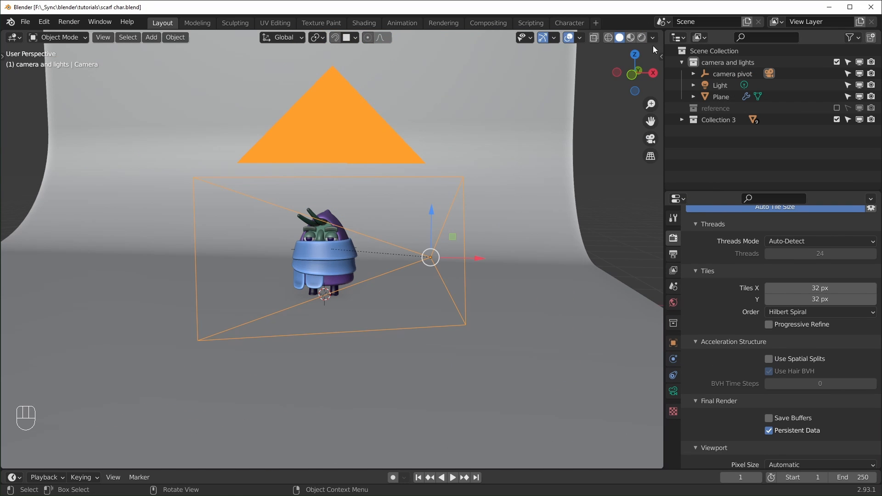
left_click(679, 37)
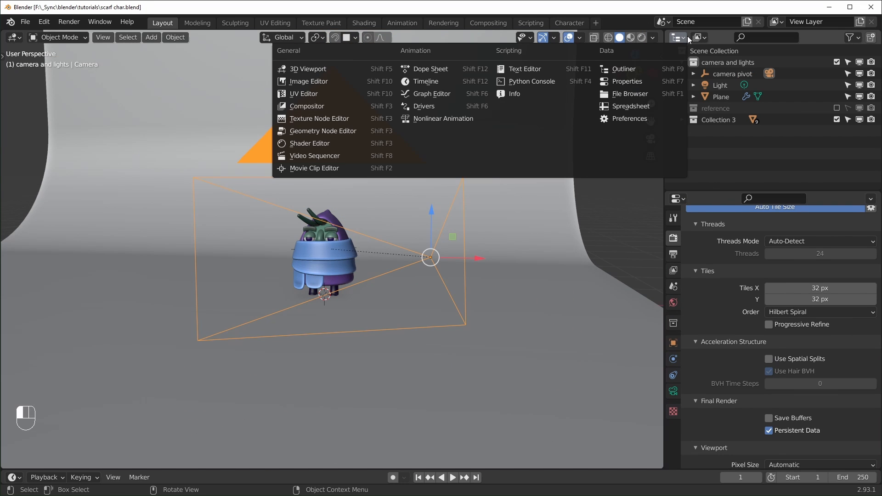
left_click(324, 69)
key("KP_0")
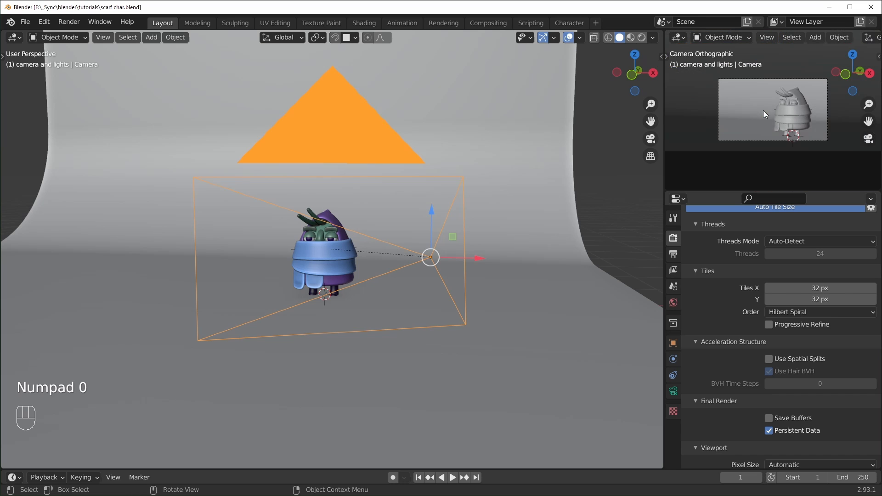
scroll(768, 38, "down", 5)
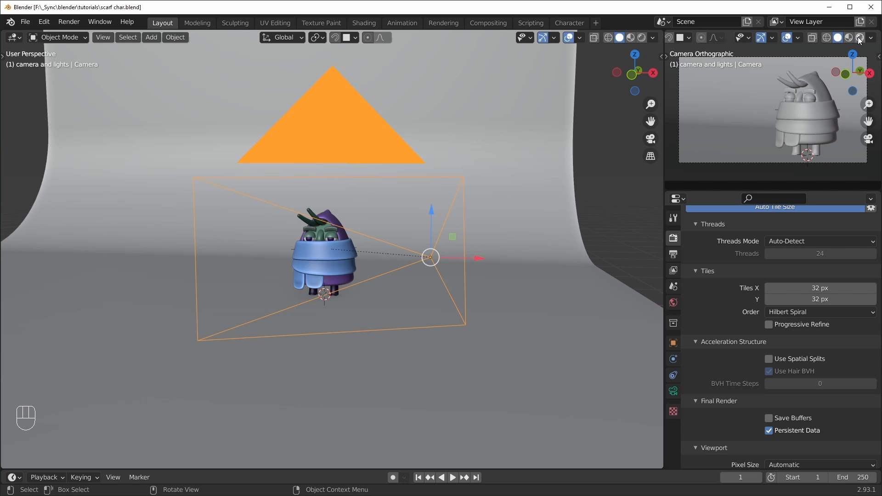
left_click(859, 37)
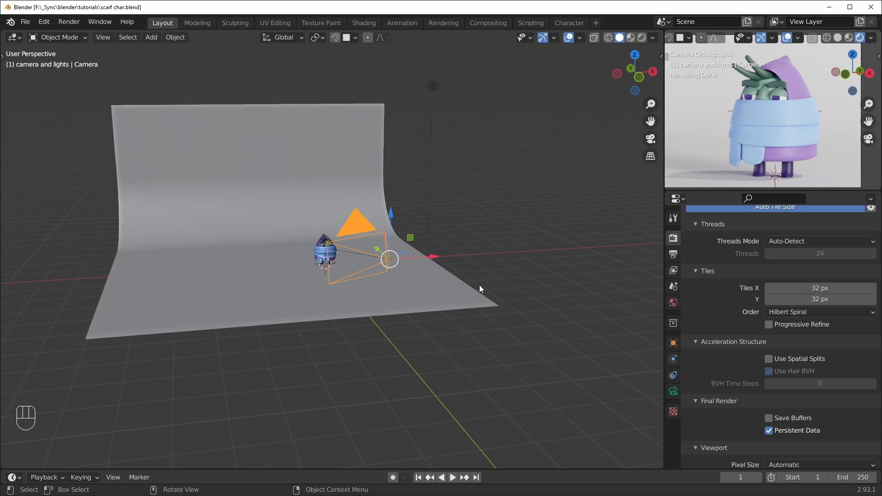
Select the existing point light and move it in the XZ plane down near the character, on the side opposite the camera
scroll(478, 284, "down", 2)
middle_click_drag(474, 252, 447, 275, "shift")
scroll(462, 267, "up", 3)
left_click(415, 127)
middle_click_drag(429, 171, 446, 184)
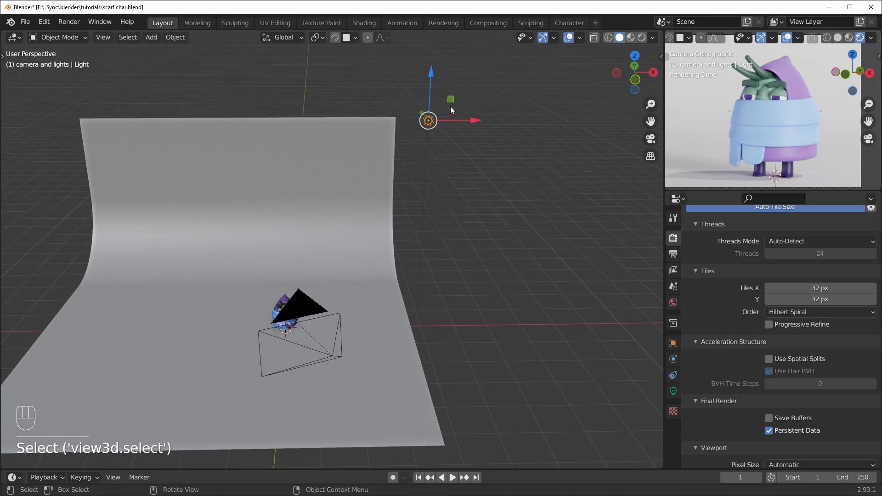
left_click_drag(451, 100, 220, 152)
Set the point light's power to 250 W and its radius to 1 m
middle_click_drag(230, 220, 441, 294)
left_click(673, 391)
left_click(813, 312)
type("200")
key("Return")
left_click(813, 328)
type("1")
key("Return")
middle_click_drag(450, 367, 326, 327)
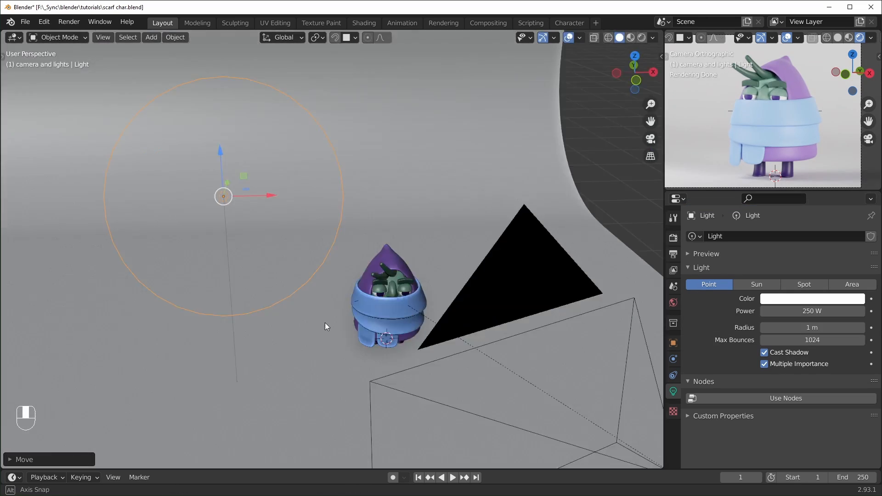
Set the world background strength to 0 and move the light about 1.3 m toward the character's front in top view
left_click(674, 302)
left_click_drag(295, 291, 346, 310)
key("KP_7")
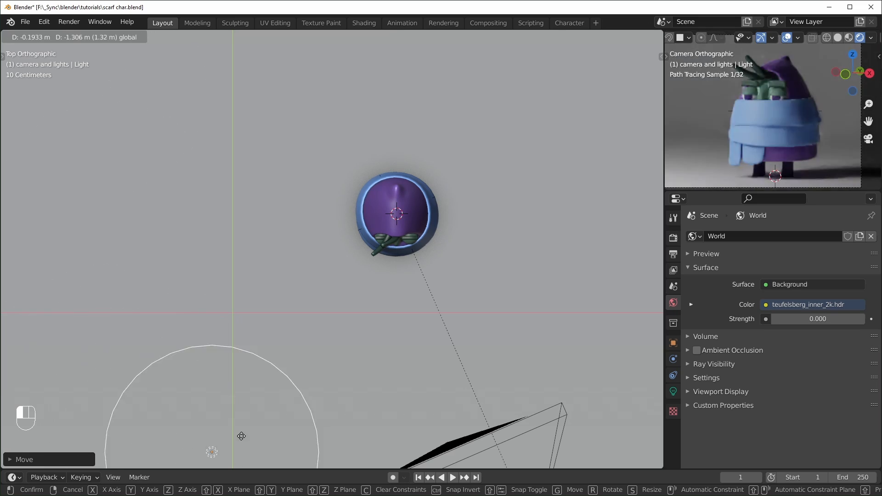
Duplicate the light and place the copy slightly behind the character on the opposite side in top view
key("shift+d")
left_click(580, 55)
left_click_drag(505, 152, 504, 67)
key("KP_7")
left_click_drag(465, 123, 498, 171)
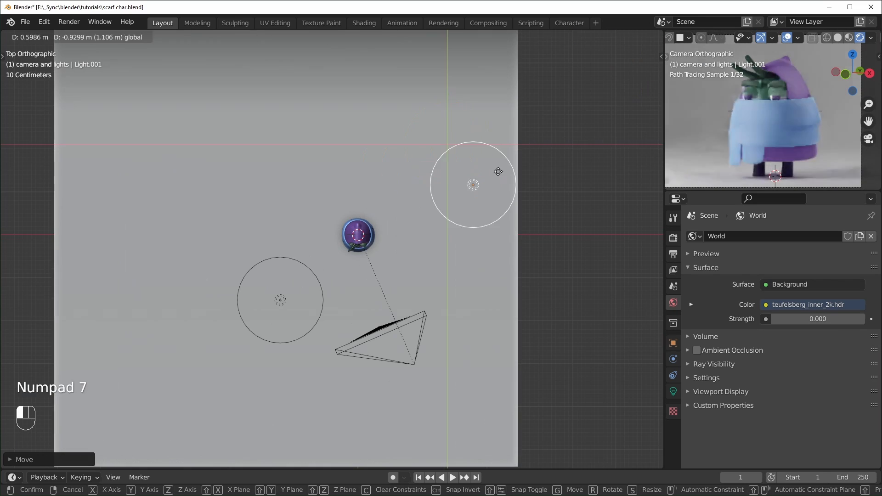
Give the copied light a 0.3 m radius and a pale purple colour, and lower it about 1.8 m along Z
left_click(674, 391)
left_click(831, 327)
type("0.3")
left_click(812, 299)
left_click(803, 271)
type("0.5")
middle_click_drag(542, 284, 519, 206)
left_click_drag(452, 169, 478, 203)
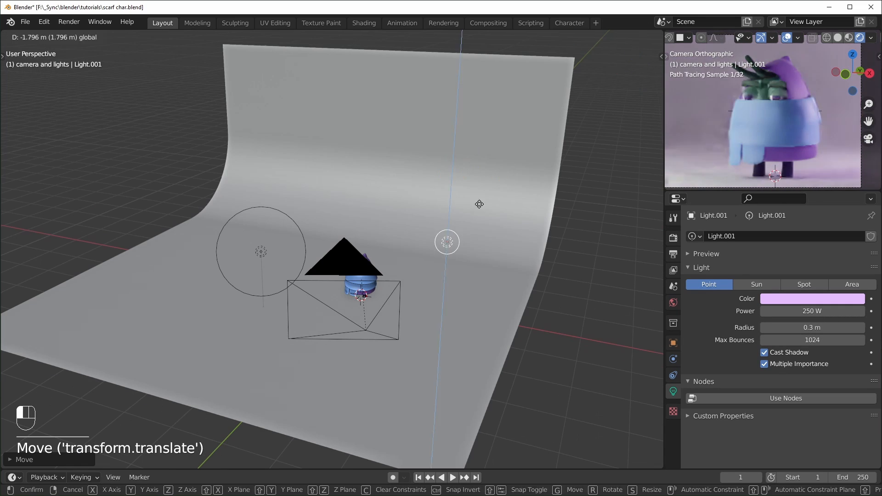
Duplicate the first light again and move the copy along X and high above the character
middle_click_drag(441, 262, 464, 264)
left_click(271, 257)
key("shift+d")
right_click(343, 167)
left_click_drag(318, 259, 400, 261)
left_click_drag(349, 212, 349, 50)
middle_click_drag(349, 183, 257, 220)
Set the third light's radius to 2 m and move it about 6.8 m along negative Y, beyond the camera
left_click(812, 327)
type("2")
left_click_drag(317, 211, 177, 236)
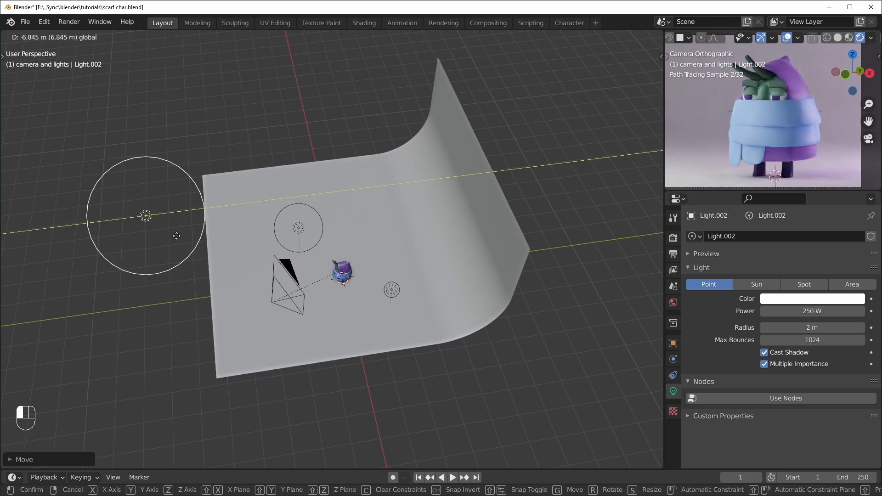
Select the purple light and show the camera view with rendered shading in the main viewport, leaving the small viewport in solid shading
middle_click_drag(321, 239, 347, 243)
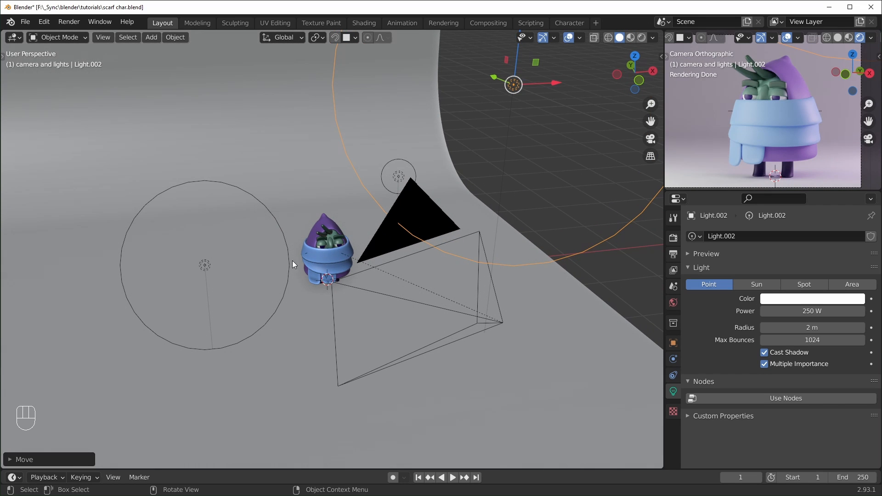
middle_click_drag(505, 128, 454, 227)
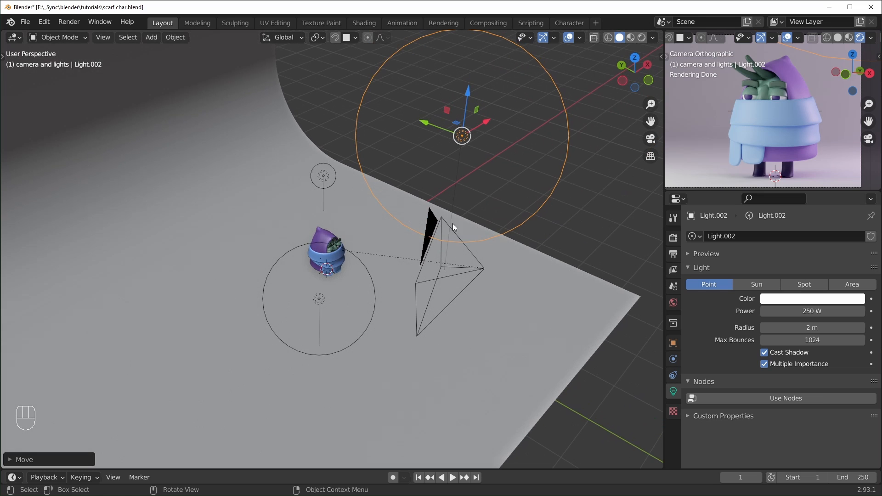
middle_click_drag(401, 210, 344, 226)
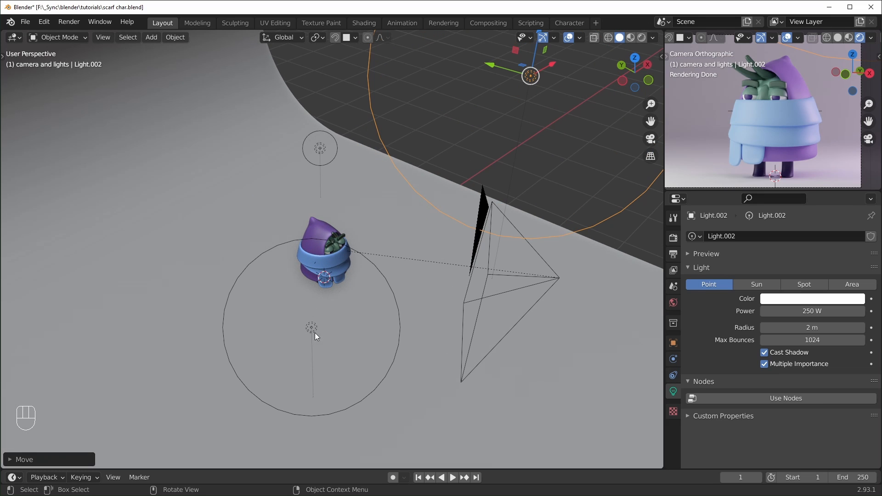
middle_click_drag(317, 337, 380, 280)
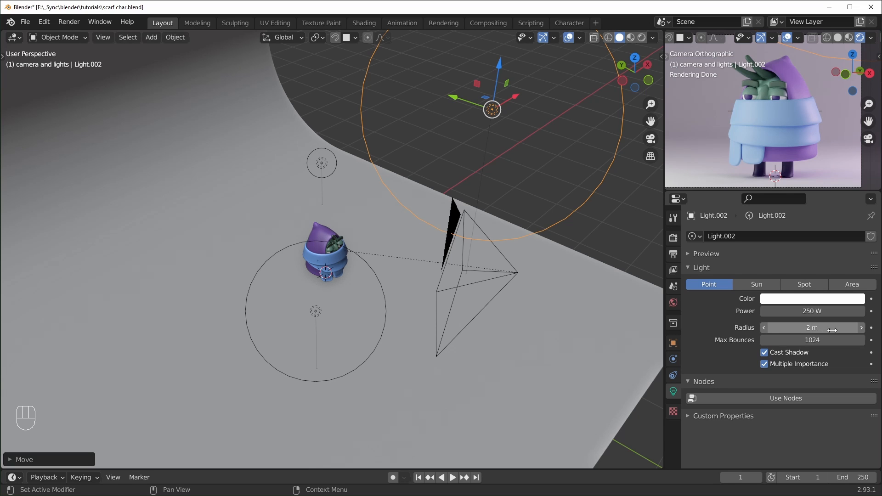
middle_click_drag(389, 385, 384, 363)
left_click(352, 138)
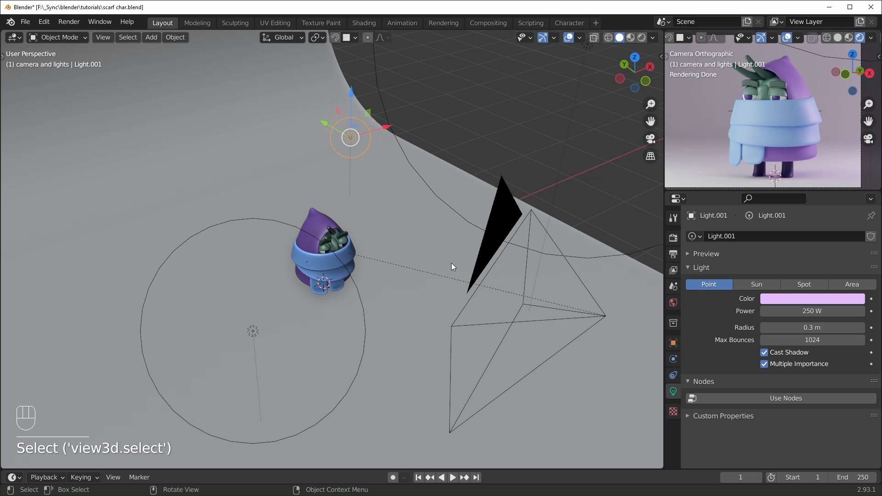
key("KP_0")
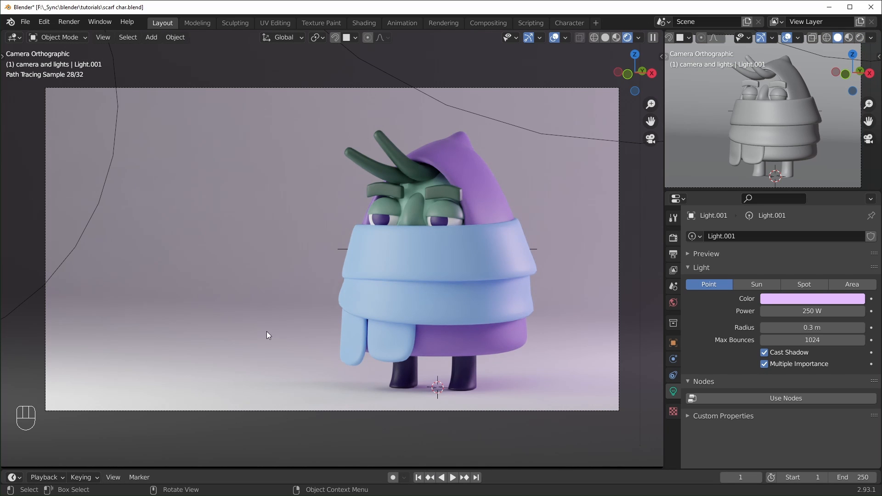
Add a new material to the backdrop plane and set its base colour to a pale purple
left_click(236, 367)
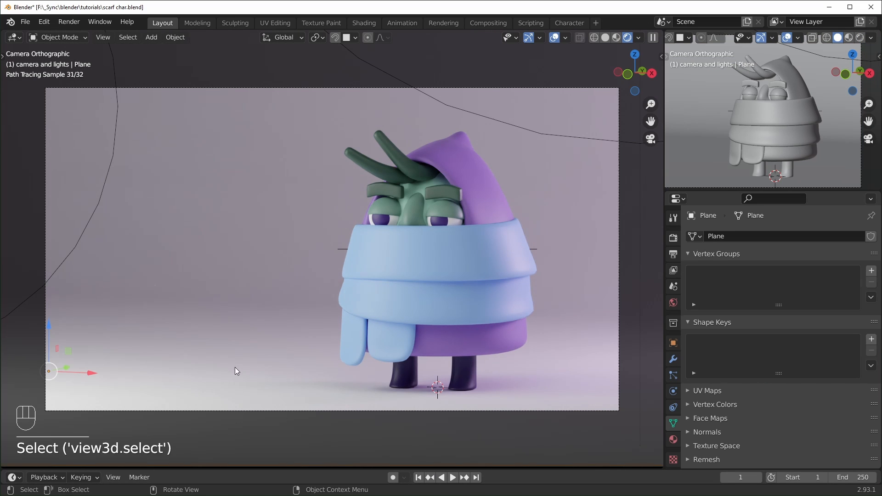
left_click(673, 440)
left_click(745, 273)
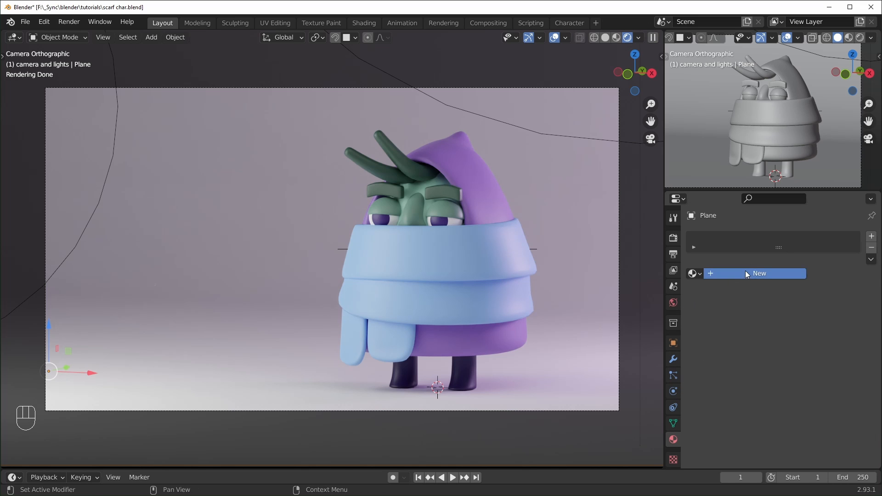
left_click(809, 369)
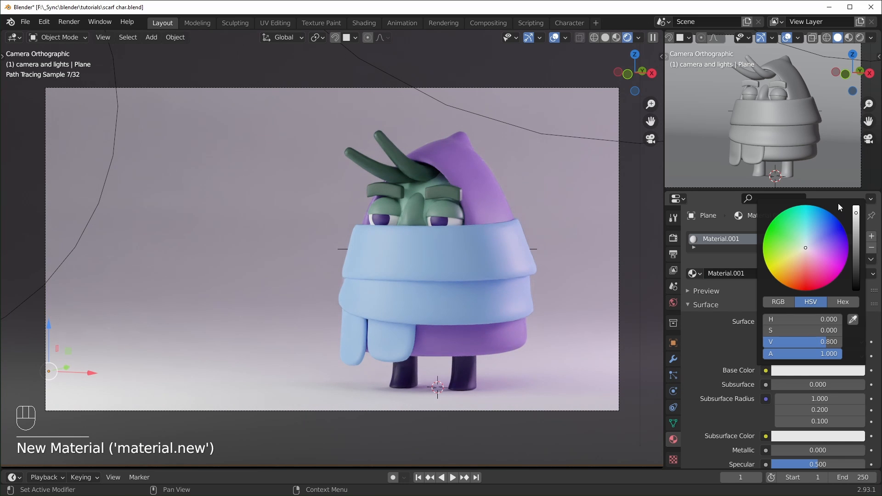
left_click(856, 240)
mouse_move(856, 240)
left_mouse_down()
mouse_move(856, 270)
mouse_move(855, 249)
left_mouse_up()
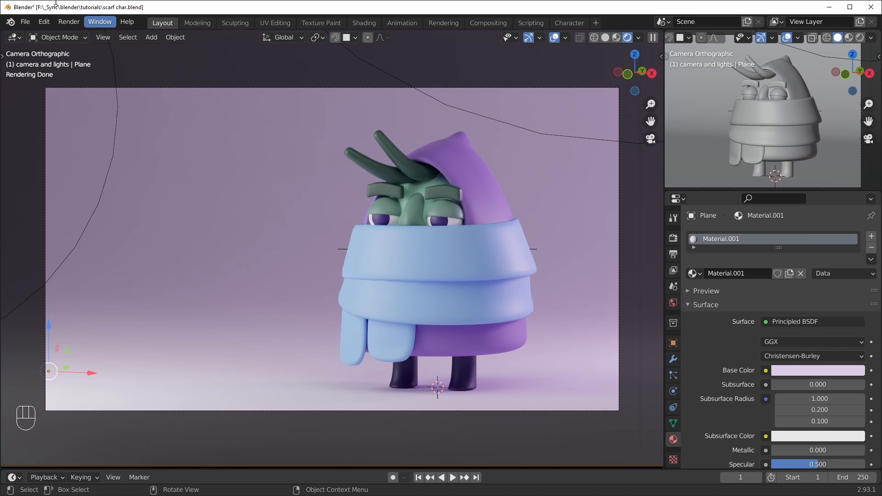
Render the camera view as a still image and open the image options for saving it
left_click(66, 23)
left_click(95, 34)
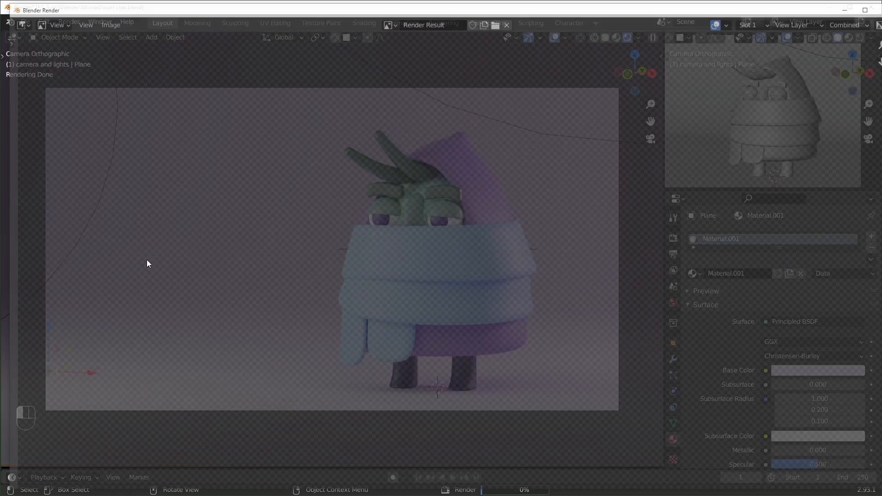
scroll(484, 253, "down", 4)
scroll(484, 253, "up", 1)
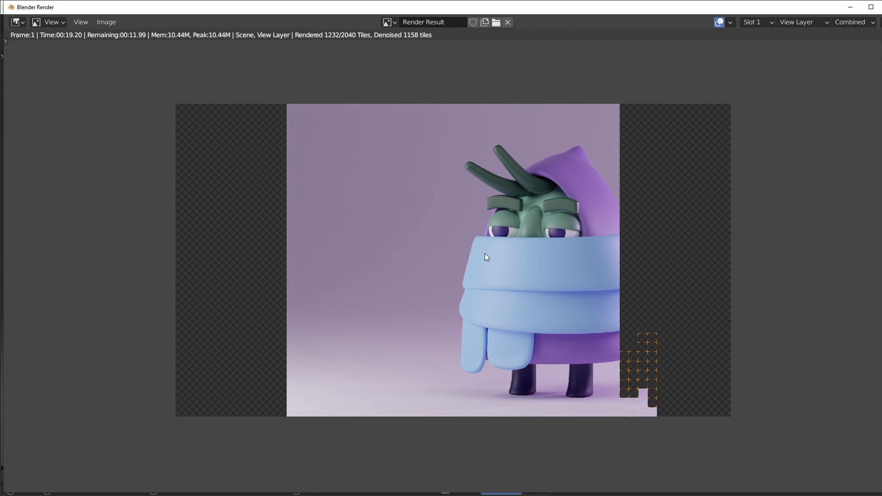
left_click(113, 21)
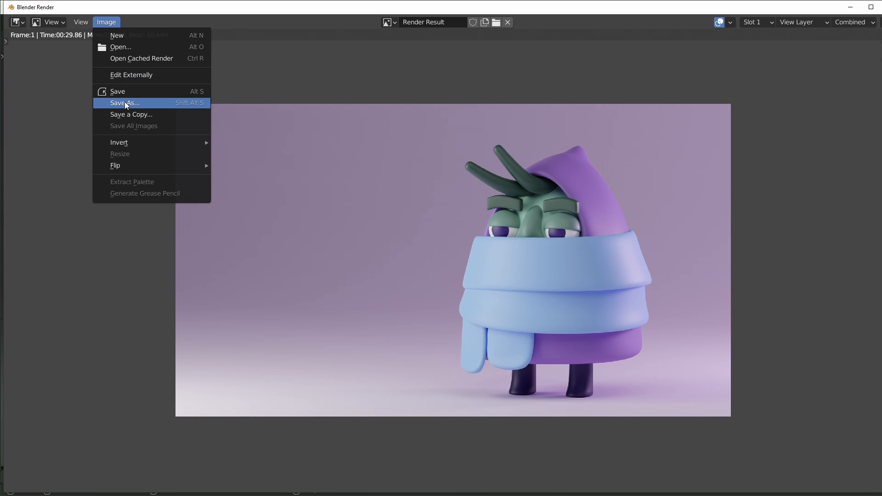